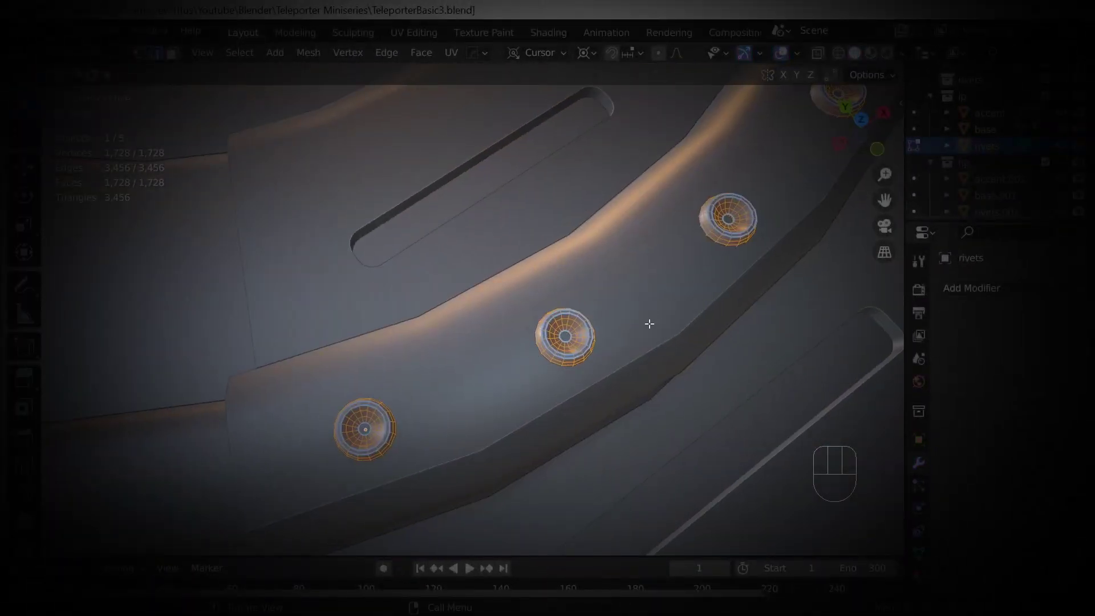
{"action": "key", "text": "Tab"}
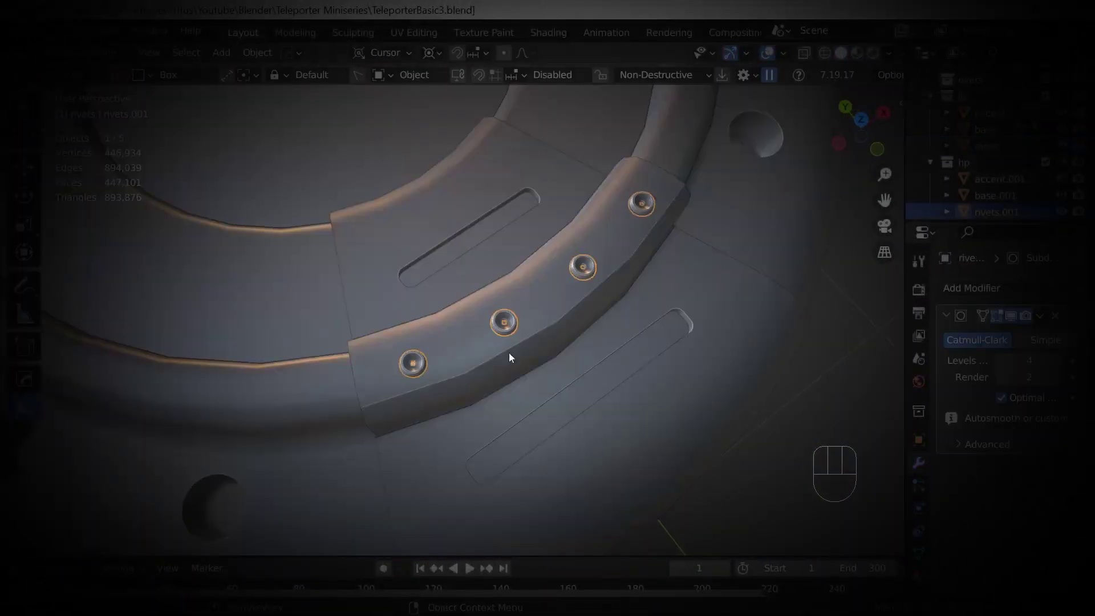
{"action": "left_click", "coordinate": [1009, 343]}
{"action": "key", "text": "Tab"}
{"action": "scroll", "coordinate": [555, 393], "scroll_direction": "up", "scroll_amount": 3}
{"action": "key", "text": "a"}
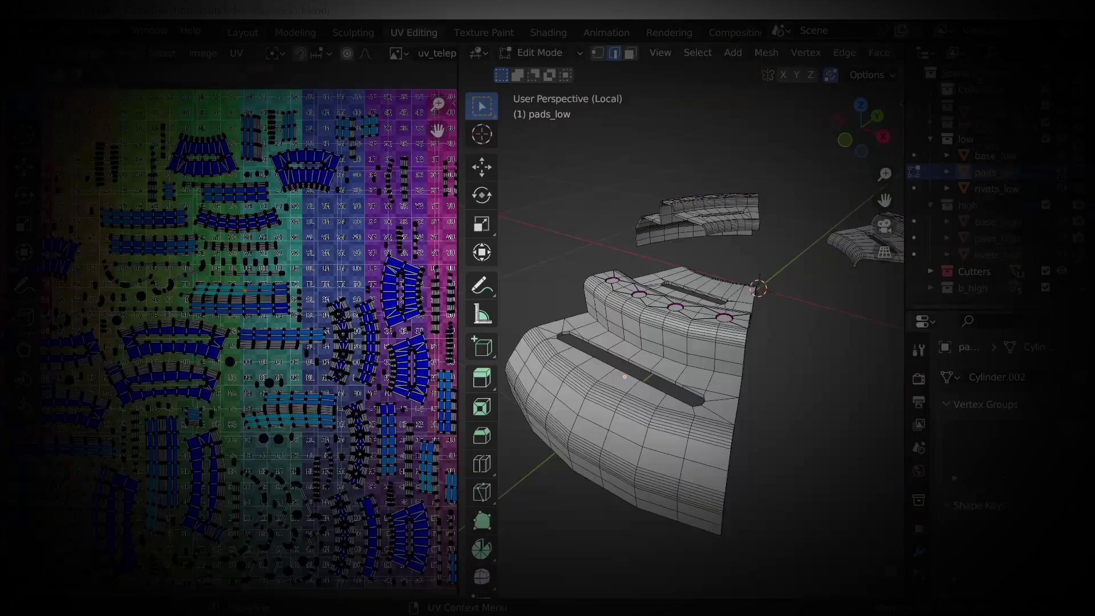
{"action": "middle_click_drag", "start_coordinate": [656, 399], "coordinate": [736, 399]}
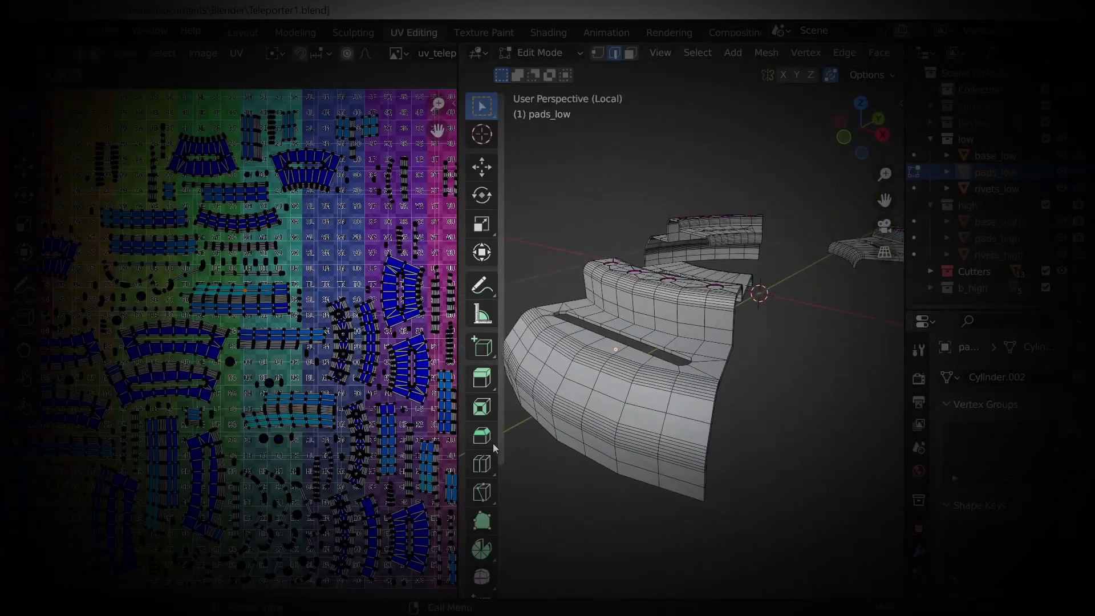
{"action": "scroll", "coordinate": [396, 369], "scroll_direction": "down", "scroll_amount": 5}
{"action": "middle_click_drag", "start_coordinate": [633, 246], "coordinate": [735, 452]}
{"action": "key", "text": "a"}
{"action": "key", "text": "u"}
{"action": "key", "text": "Escape"}
{"action": "key", "text": "a"}
{"action": "key", "text": "u"}
{"action": "left_click", "coordinate": [714, 272]}
{"action": "key", "text": "alt+a"}
{"action": "scroll", "coordinate": [310, 478], "scroll_direction": "up", "scroll_amount": 4}
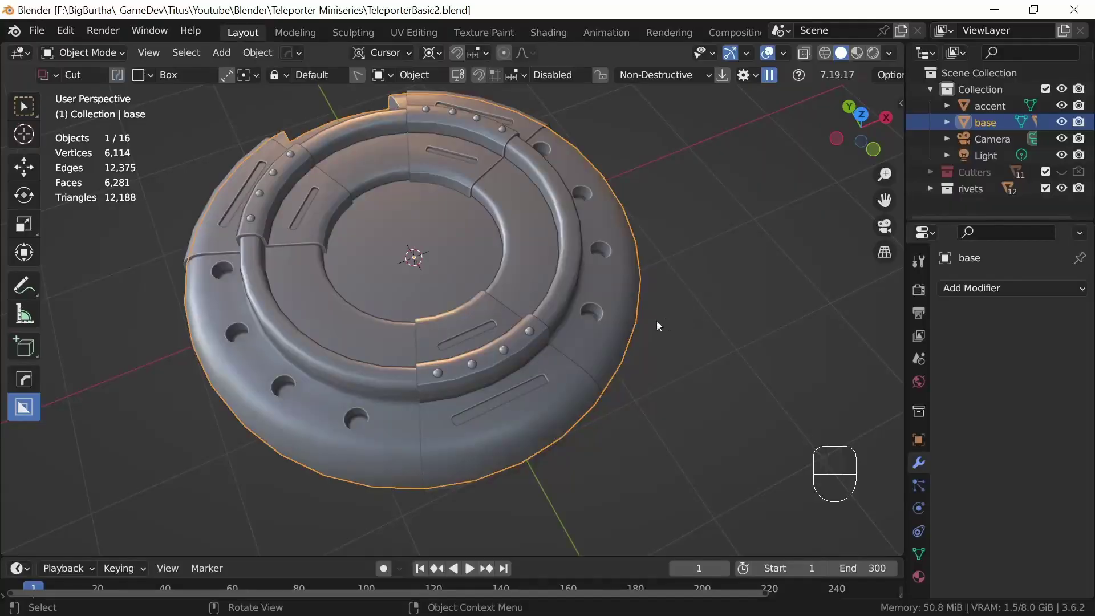
- Isolate the first rivet on the front raised pad in local view and open its mesh for face editing
{"action": "middle_click_drag", "start_coordinate": [656, 320], "coordinate": [612, 349]}
{"action": "left_click", "coordinate": [453, 310]}
{"action": "middle_click_drag", "start_coordinate": [521, 376], "coordinate": [556, 381]}
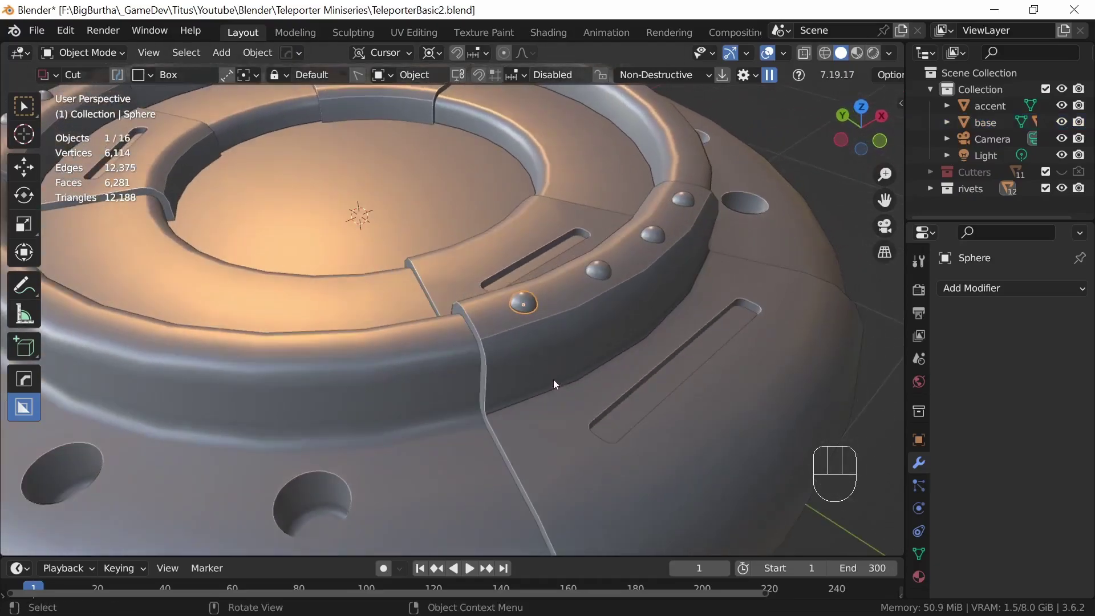
{"action": "middle_click_drag", "start_coordinate": [652, 314], "coordinate": [588, 347]}
{"action": "key", "text": "slash"}
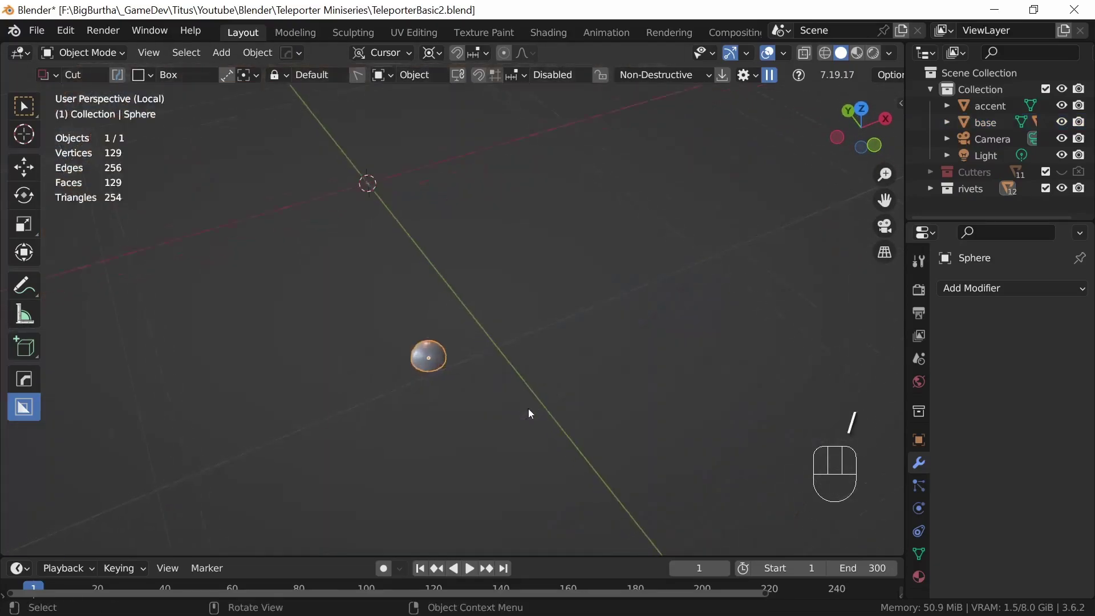
{"action": "middle_click_drag", "start_coordinate": [635, 289], "coordinate": [584, 398], "text": "ctrl"}
{"action": "key", "text": "Tab"}
{"action": "left_click", "coordinate": [173, 52]}
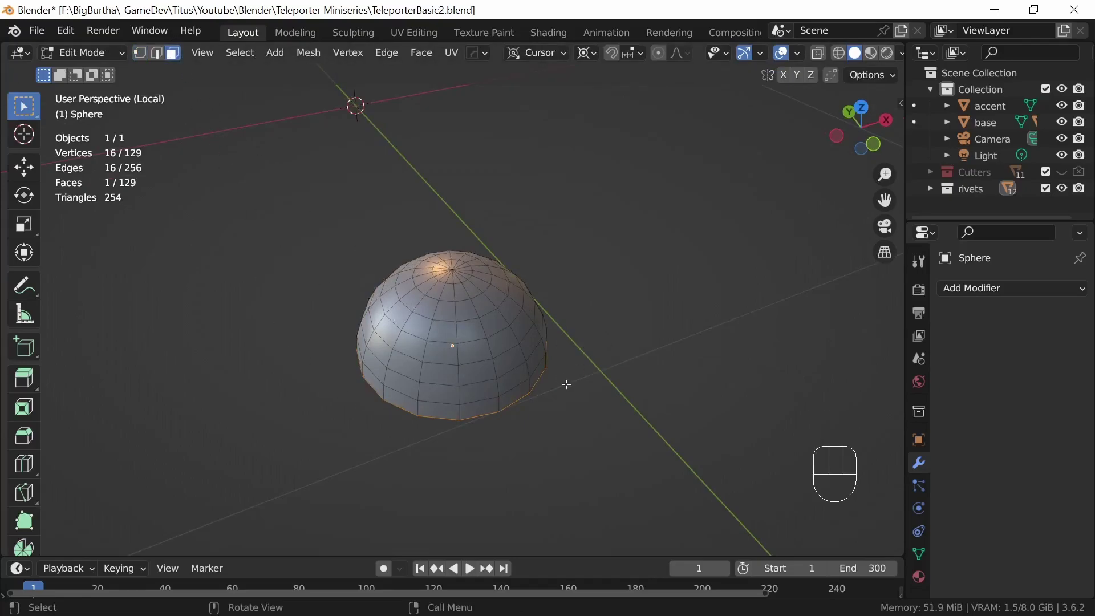
- Circle-select the ring of triangular faces around the pole of the rivet dome from the top view
{"action": "middle_click_drag", "start_coordinate": [577, 353], "coordinate": [563, 376]}
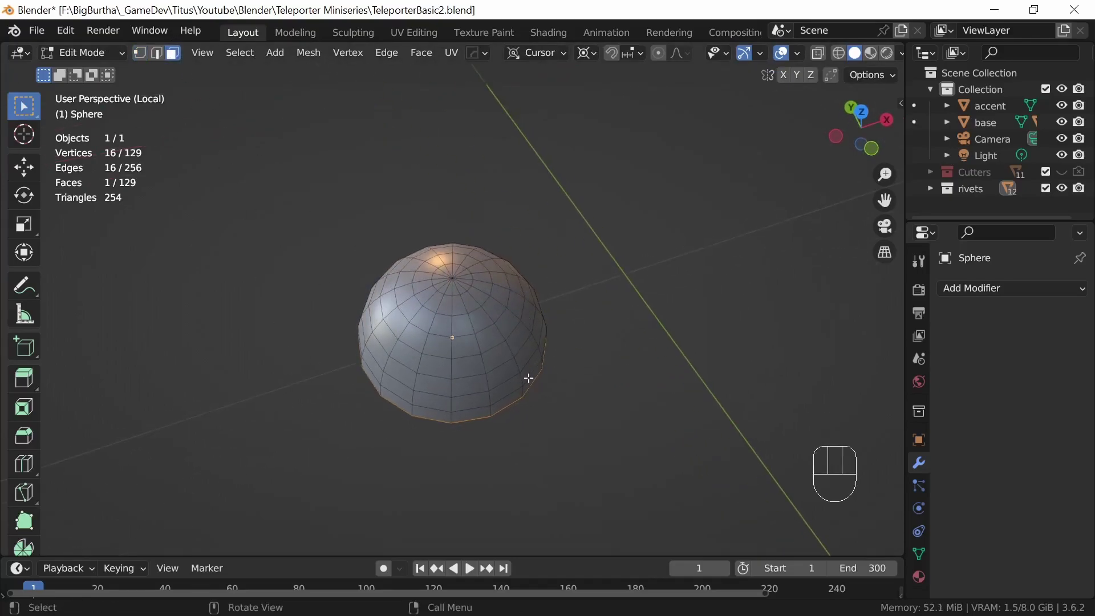
{"action": "key", "text": "KP_7"}
{"action": "left_click", "coordinate": [529, 428]}
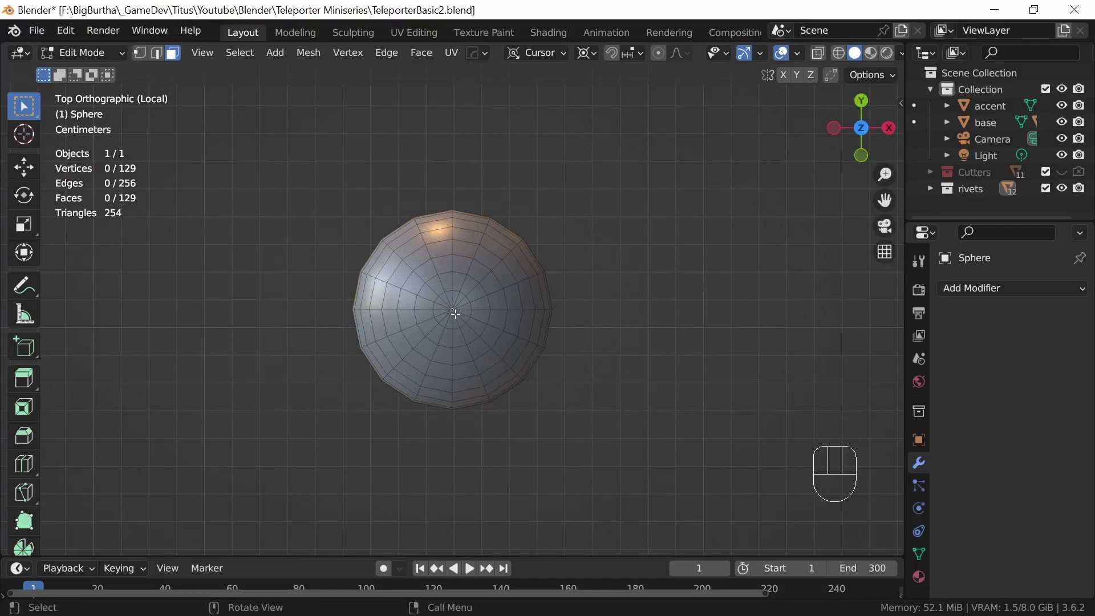
{"action": "middle_click_drag", "start_coordinate": [477, 380], "coordinate": [496, 306], "text": "ctrl"}
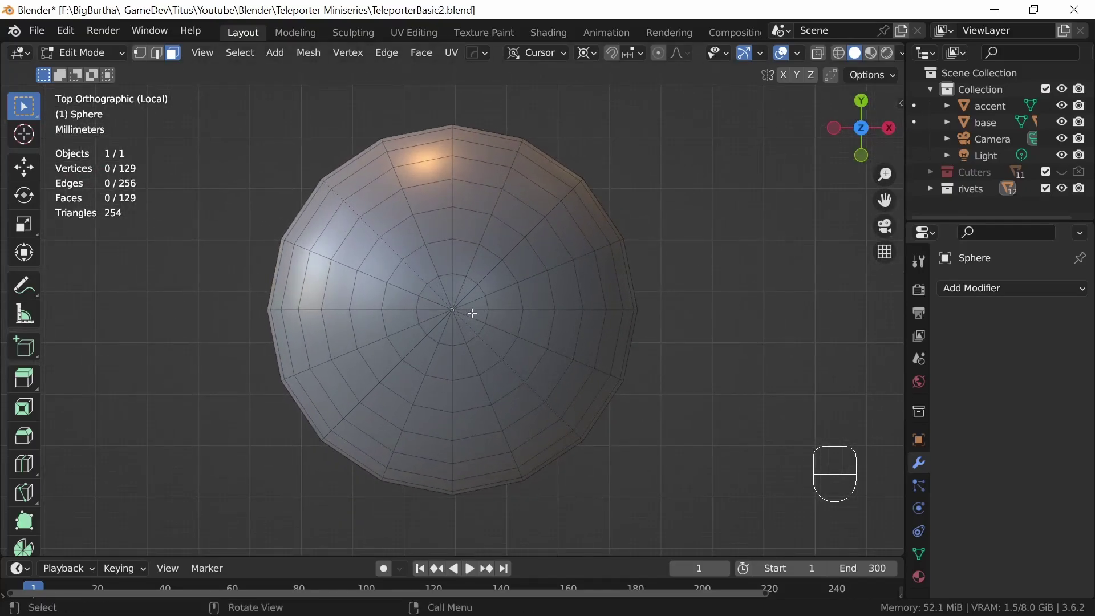
{"action": "key", "text": "c"}
{"action": "left_click", "coordinate": [455, 311]}
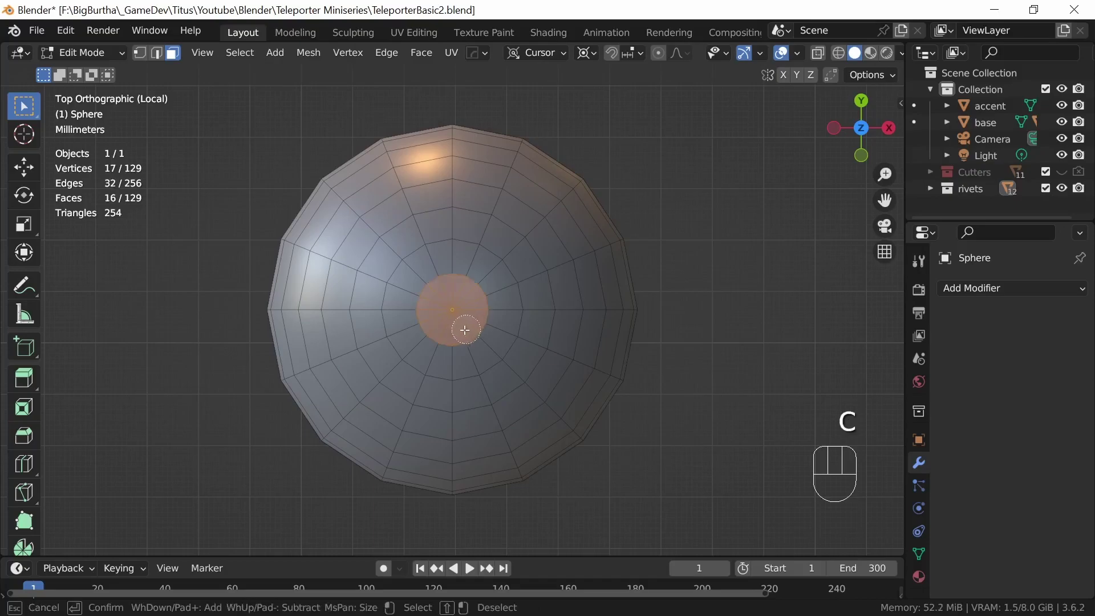
{"action": "right_click", "coordinate": [454, 311]}
{"action": "middle_click_drag", "start_coordinate": [460, 453], "coordinate": [530, 357]}
{"action": "middle_click_drag", "start_coordinate": [599, 325], "coordinate": [562, 320], "text": "ctrl"}
{"action": "key", "text": "g"}
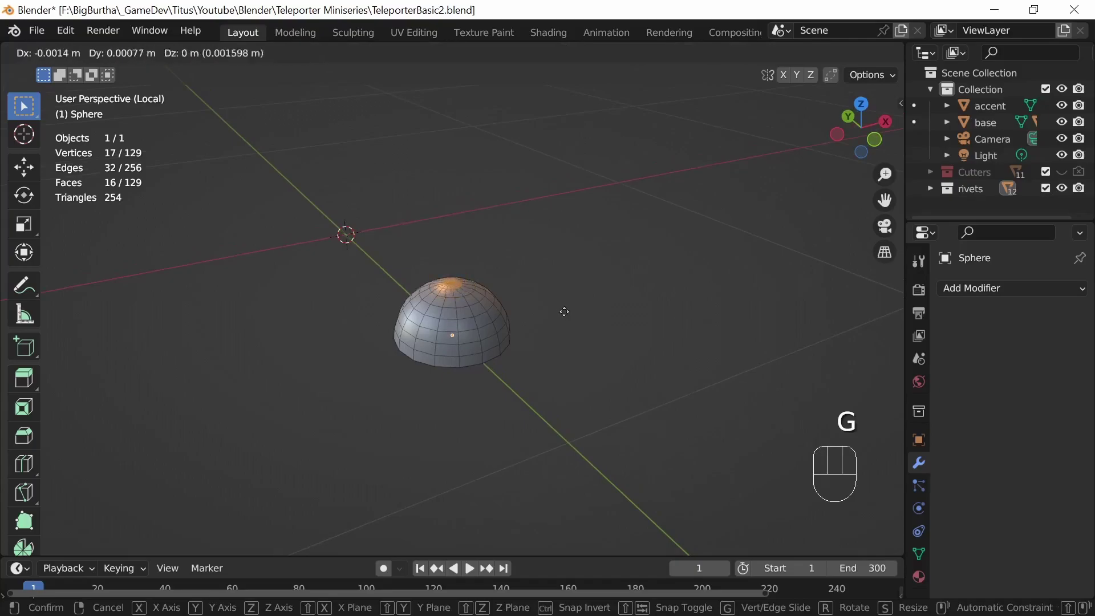
{"action": "key", "text": "z"}
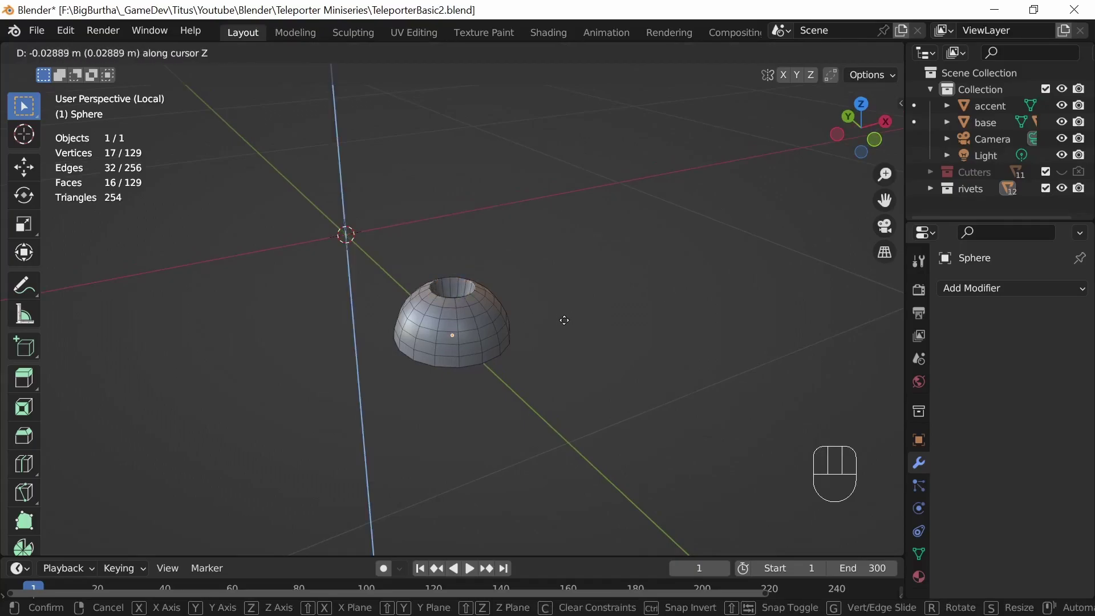
{"action": "left_click", "coordinate": [562, 312]}
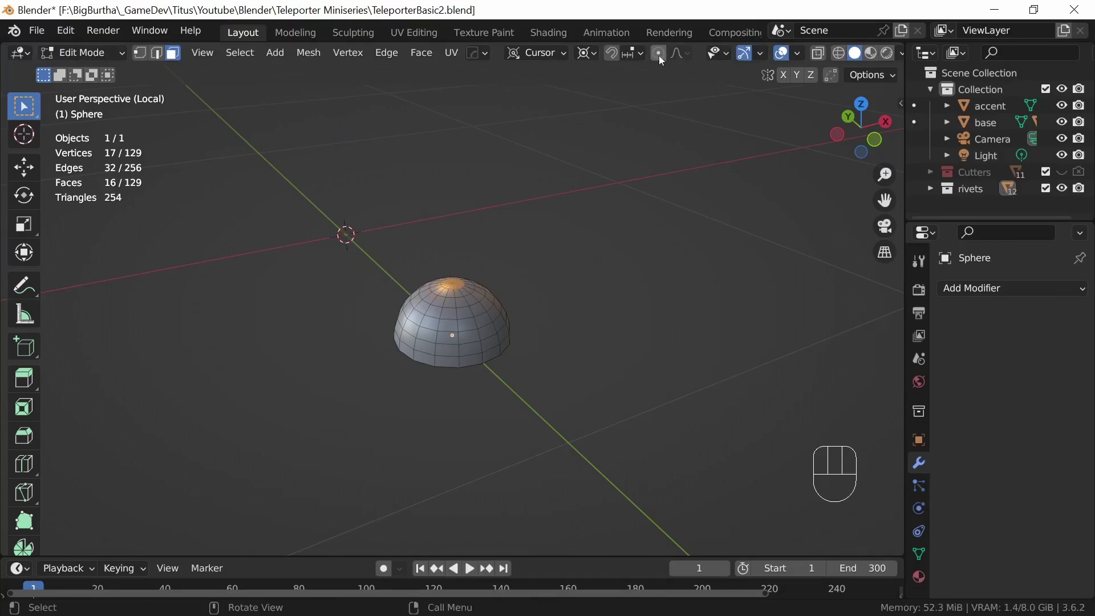
- Sink the dome's pole faces about 0.027 m down along Z using smooth proportional editing with a falloff size of about 0.029 m
{"action": "key", "text": "o"}
{"action": "key", "text": "g"}
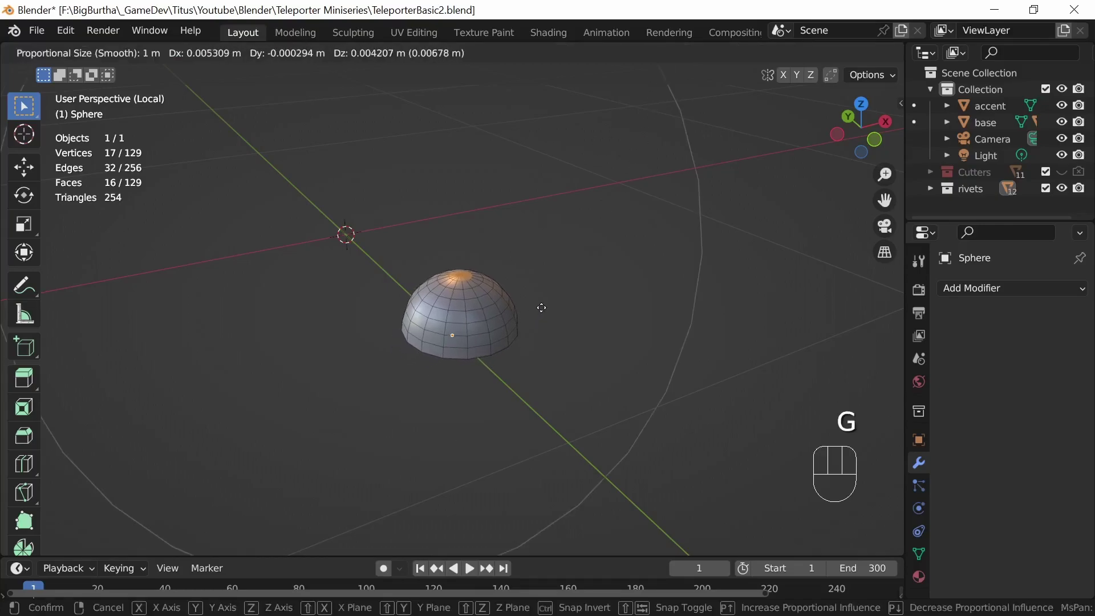
{"action": "key", "text": "z"}
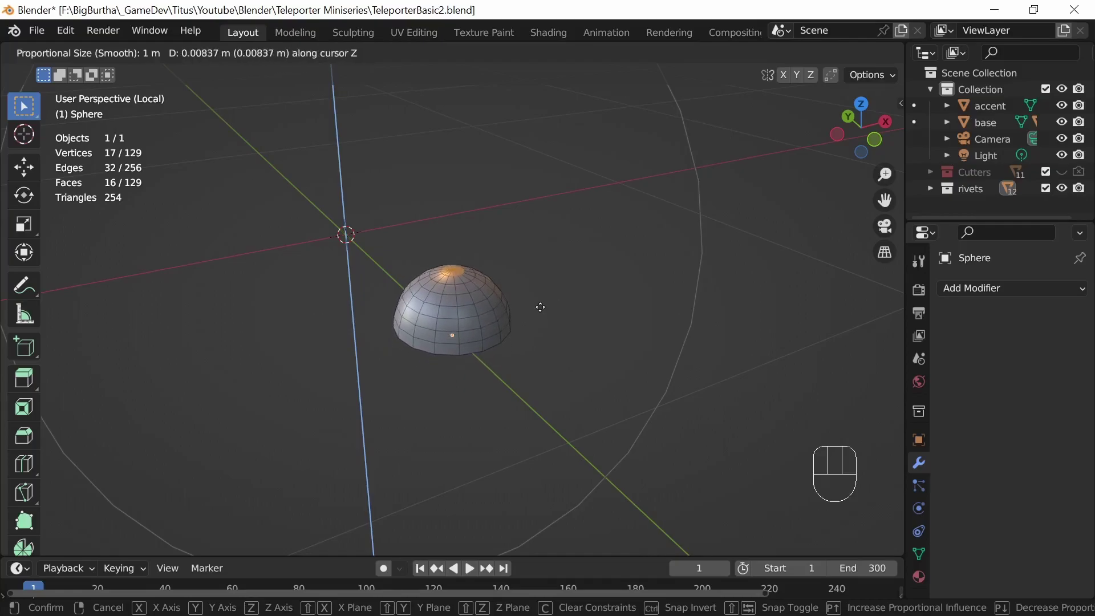
{"action": "scroll", "coordinate": [540, 307], "scroll_direction": "down", "scroll_amount": 2}
{"action": "scroll", "coordinate": [541, 308], "scroll_direction": "up", "scroll_amount": 9}
{"action": "scroll", "coordinate": [540, 308], "scroll_direction": "up", "scroll_amount": 2}
{"action": "scroll", "coordinate": [540, 308], "scroll_direction": "up", "scroll_amount": 3}
{"action": "scroll", "coordinate": [540, 308], "scroll_direction": "up", "scroll_amount": 12}
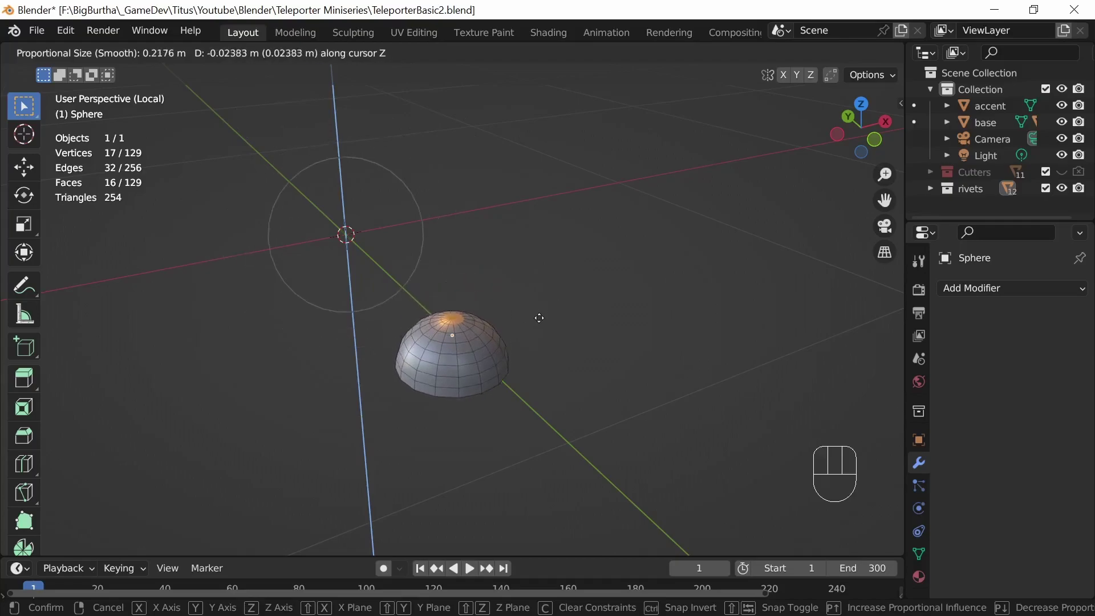
{"action": "scroll", "coordinate": [541, 308], "scroll_direction": "up", "scroll_amount": 3}
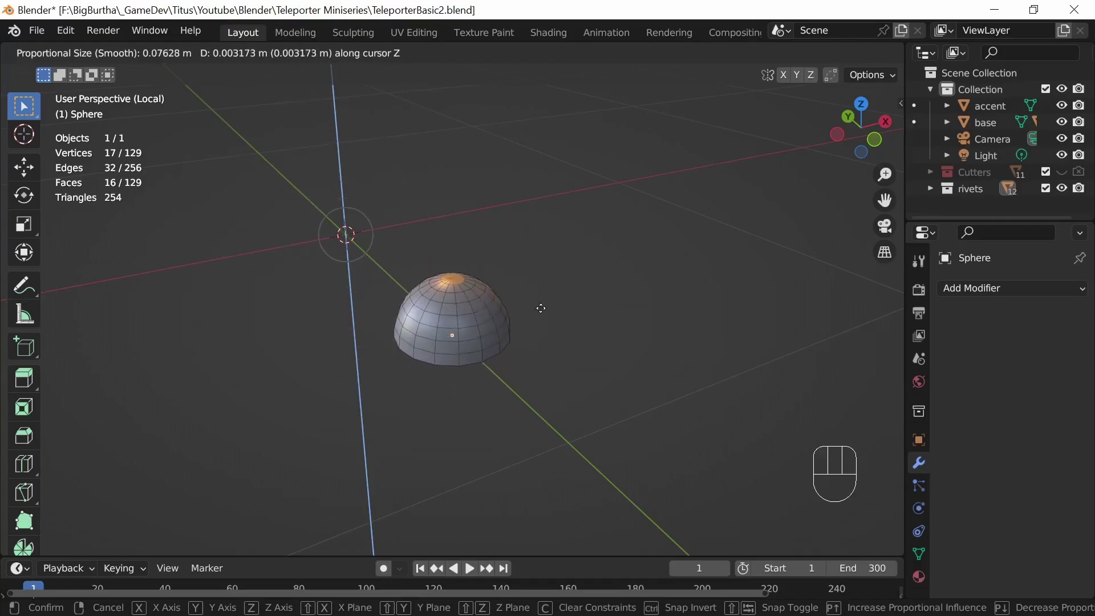
{"action": "scroll", "coordinate": [539, 313], "scroll_direction": "up", "scroll_amount": 2}
{"action": "scroll", "coordinate": [540, 313], "scroll_direction": "up", "scroll_amount": 1}
{"action": "scroll", "coordinate": [540, 313], "scroll_direction": "up", "scroll_amount": 1}
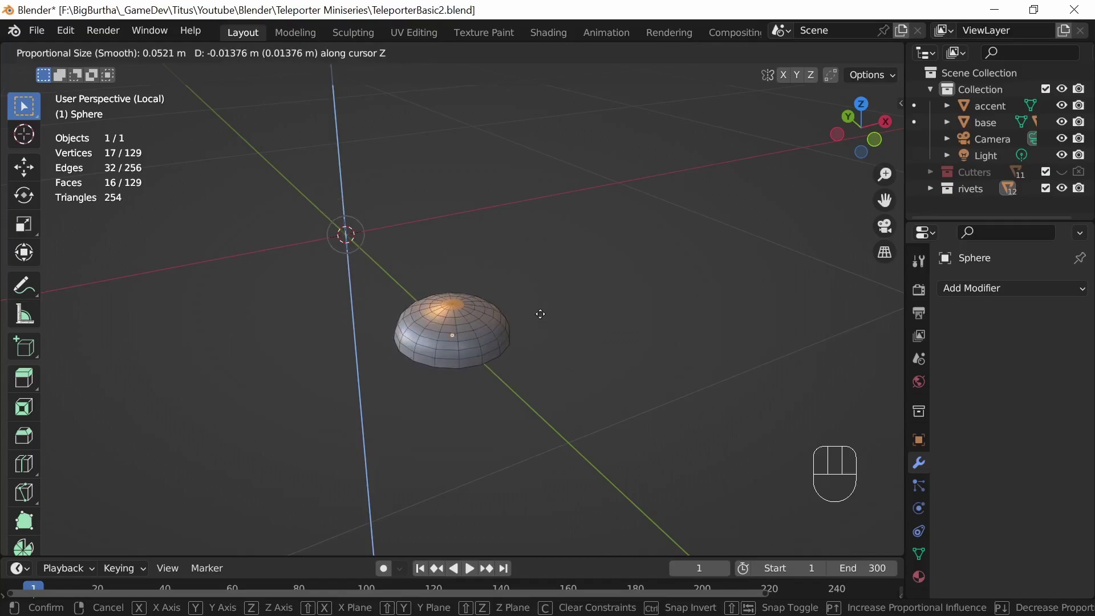
{"action": "scroll", "coordinate": [540, 318], "scroll_direction": "up", "scroll_amount": 2}
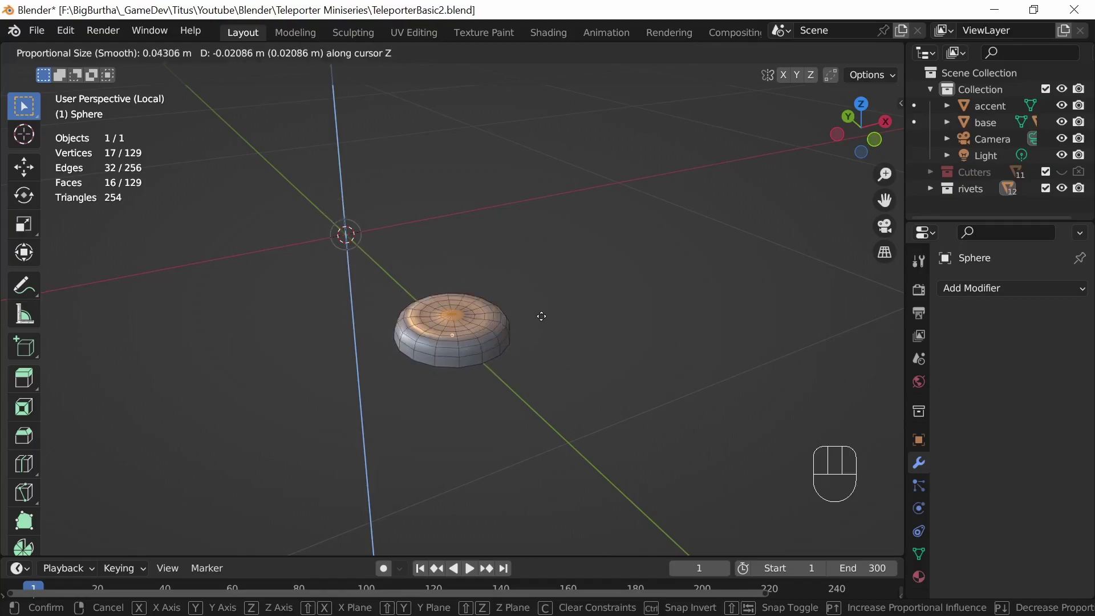
{"action": "scroll", "coordinate": [541, 317], "scroll_direction": "up", "scroll_amount": 1}
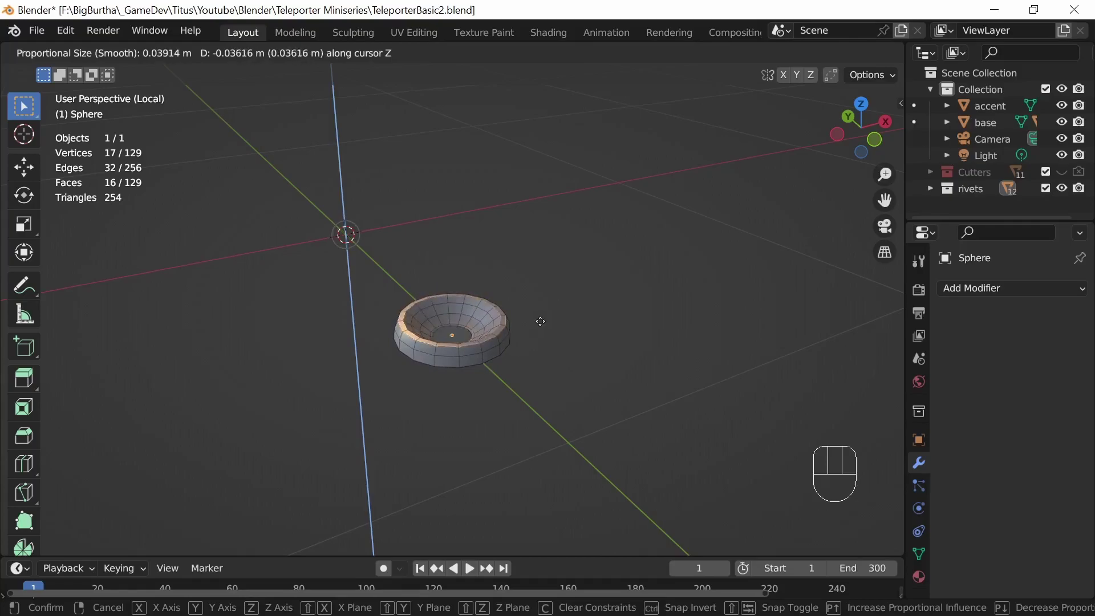
{"action": "scroll", "coordinate": [540, 321], "scroll_direction": "up", "scroll_amount": 1}
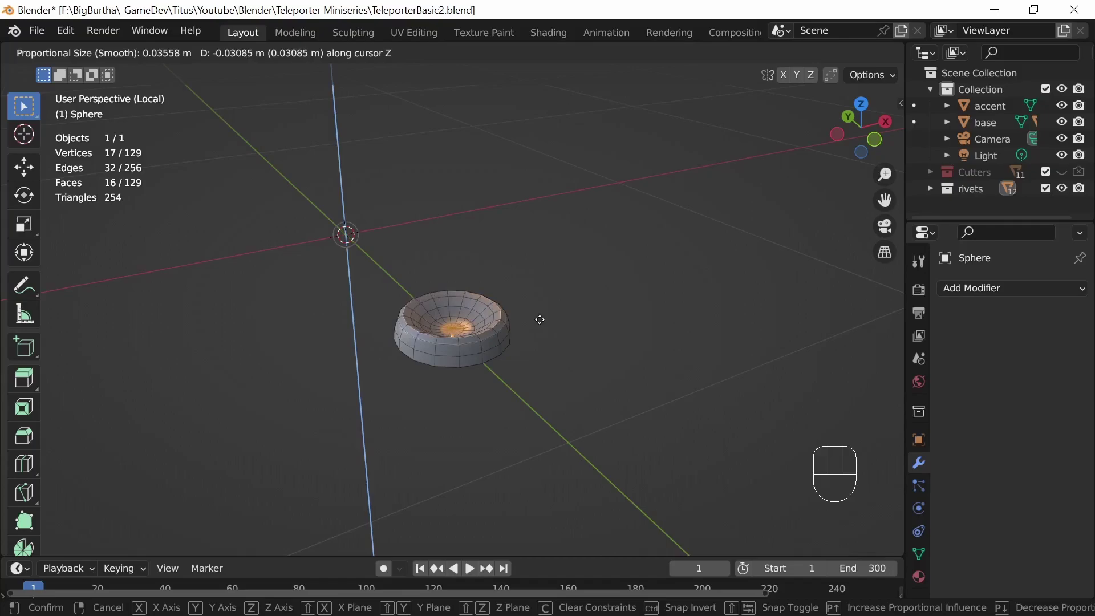
{"action": "scroll", "coordinate": [540, 320], "scroll_direction": "up", "scroll_amount": 2}
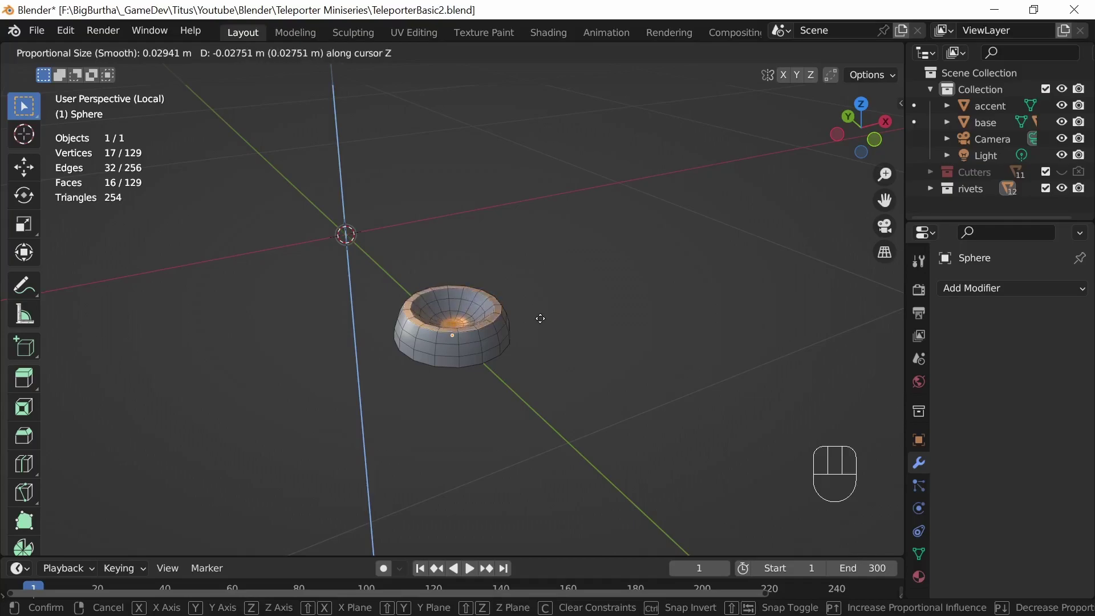
{"action": "key", "text": "shift"}
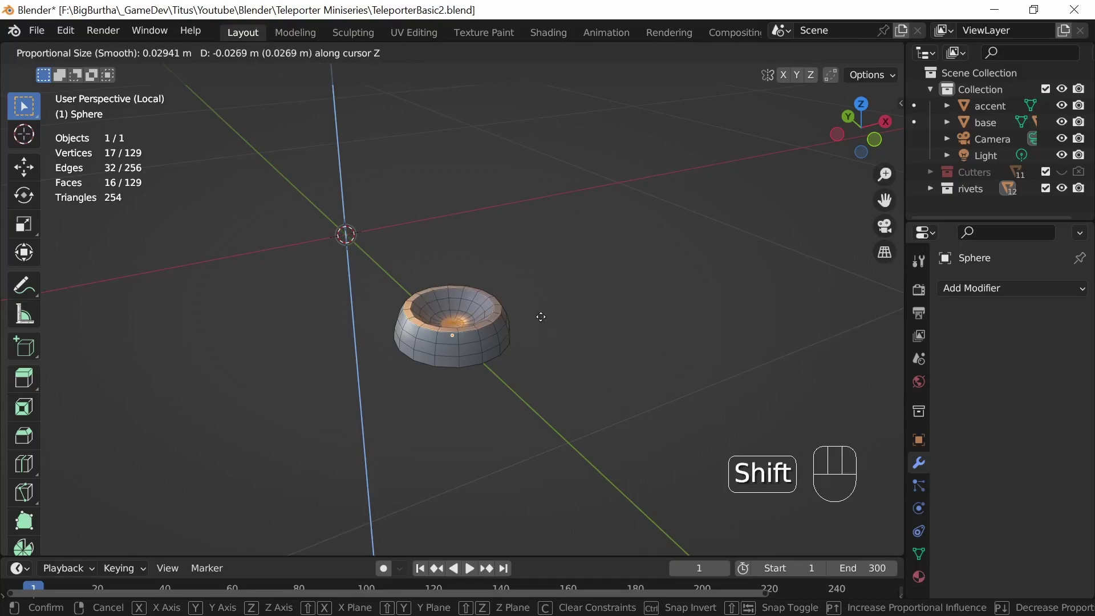
{"action": "left_click", "coordinate": [540, 317]}
{"action": "middle_click_drag", "start_coordinate": [538, 344], "coordinate": [519, 360]}
{"action": "key", "text": "Tab"}
{"action": "key", "text": "Tab"}
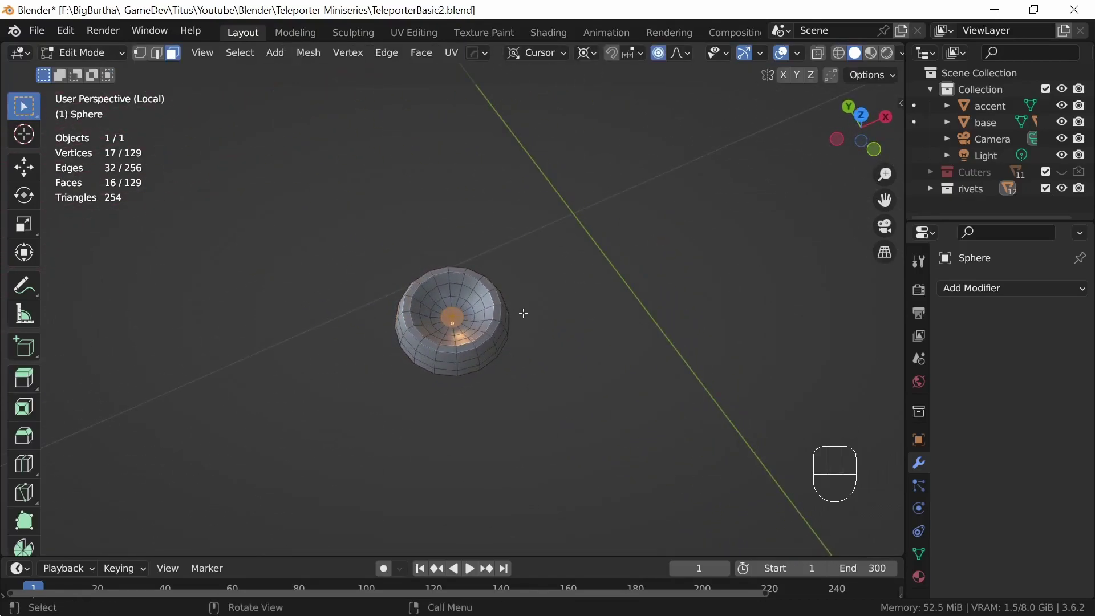
- Turn off proportional editing and delete the selected faces at the centre of the rivet's dish
{"action": "key", "text": "o"}
{"action": "key", "text": "x"}
{"action": "left_click", "coordinate": [498, 346]}
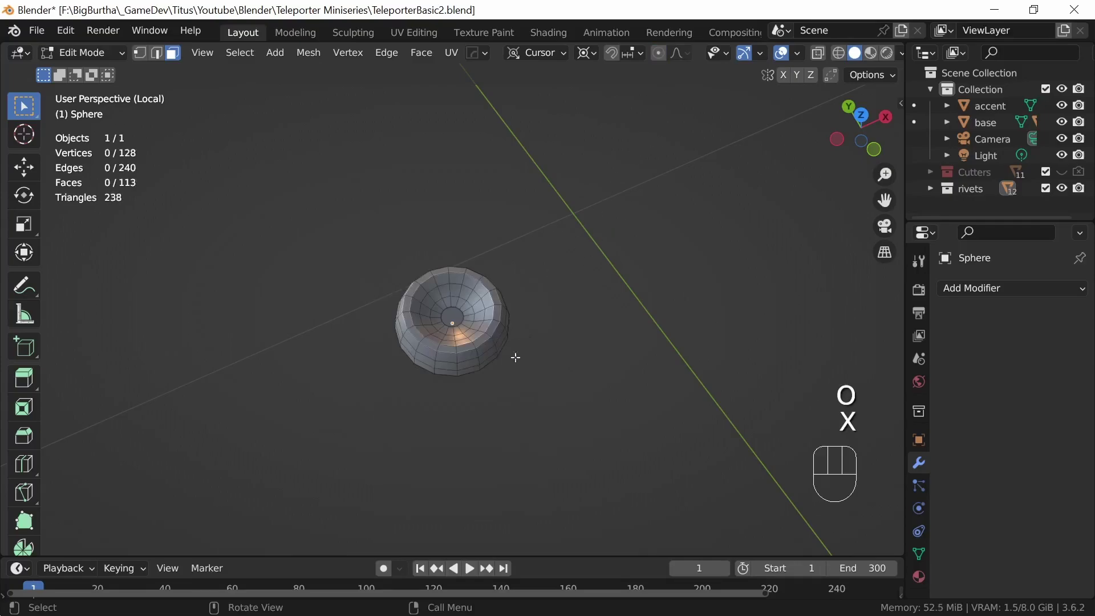
- Delete the flat face closing the underside of the rivet
{"action": "middle_click_drag", "start_coordinate": [518, 350], "coordinate": [472, 342]}
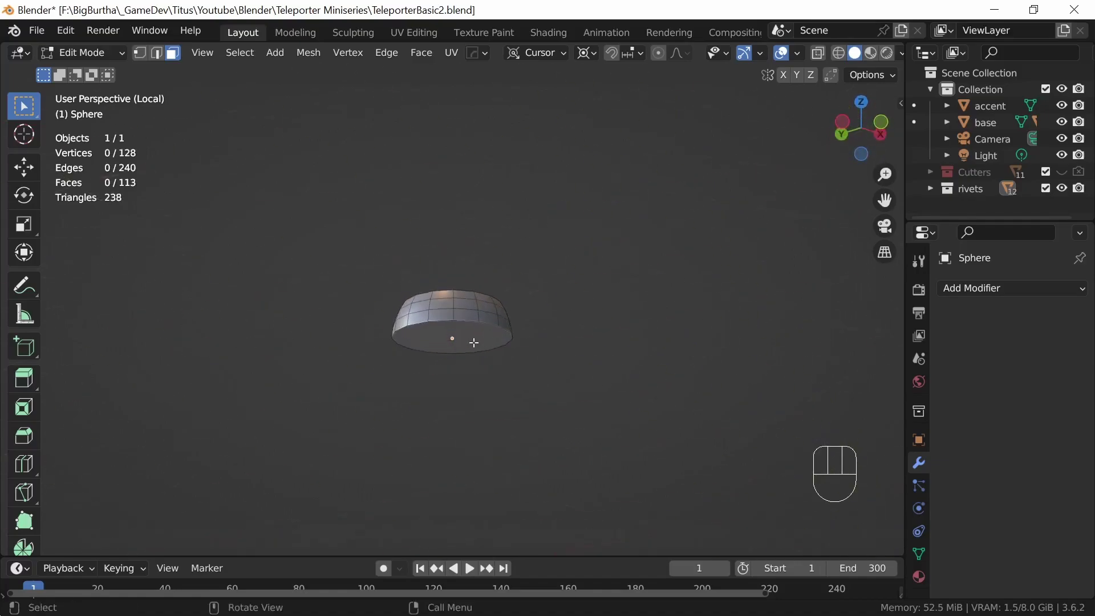
{"action": "left_click", "coordinate": [479, 344]}
{"action": "key", "text": "x"}
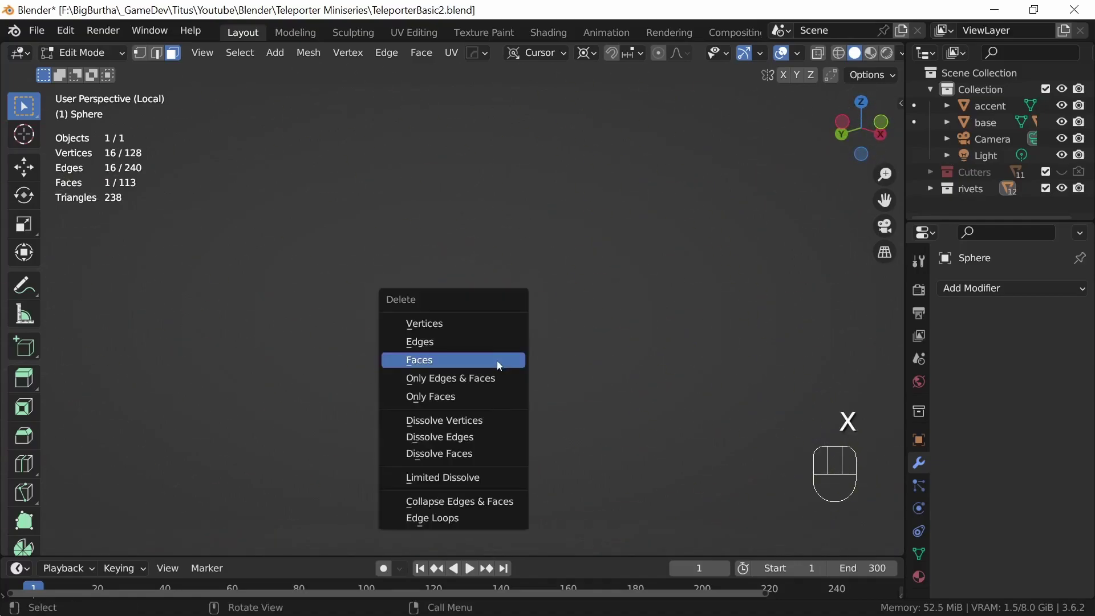
{"action": "left_click", "coordinate": [495, 366]}
- Extrude the edge loop around the rivet's central hole about 0.017 m down along Z
{"action": "mouse_move", "coordinate": [518, 359]}
{"action": "middle_mouse_down"}
{"action": "mouse_move", "coordinate": [518, 408]}
{"action": "mouse_move", "coordinate": [513, 344]}
{"action": "middle_mouse_up"}
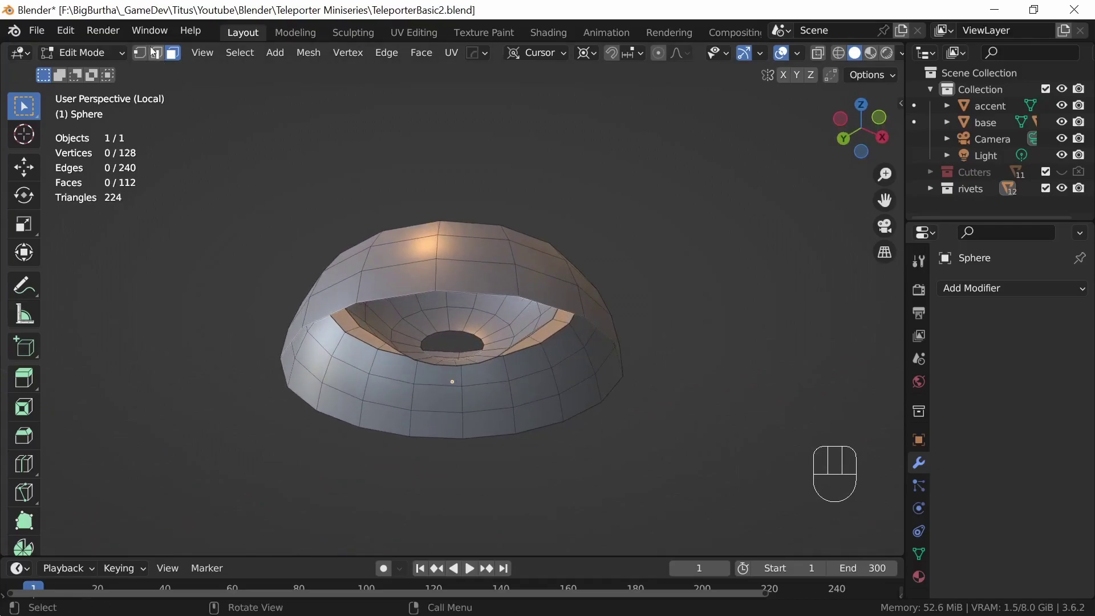
{"action": "left_click", "coordinate": [162, 55]}
{"action": "middle_click_drag", "start_coordinate": [489, 402], "coordinate": [521, 385]}
{"action": "left_click", "coordinate": [445, 344], "text": "alt"}
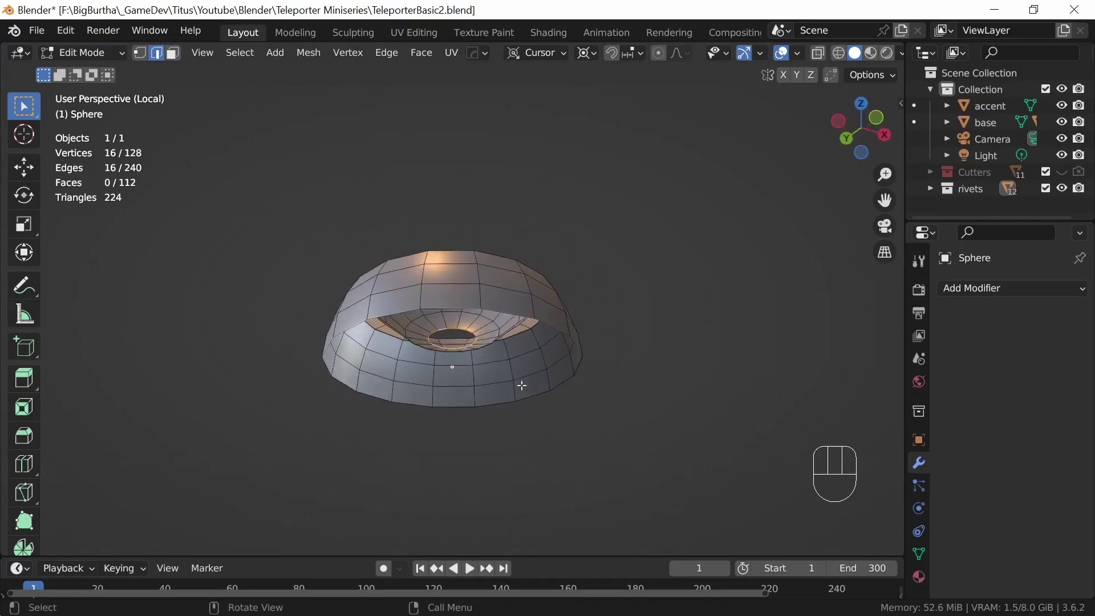
{"action": "key", "text": "e"}
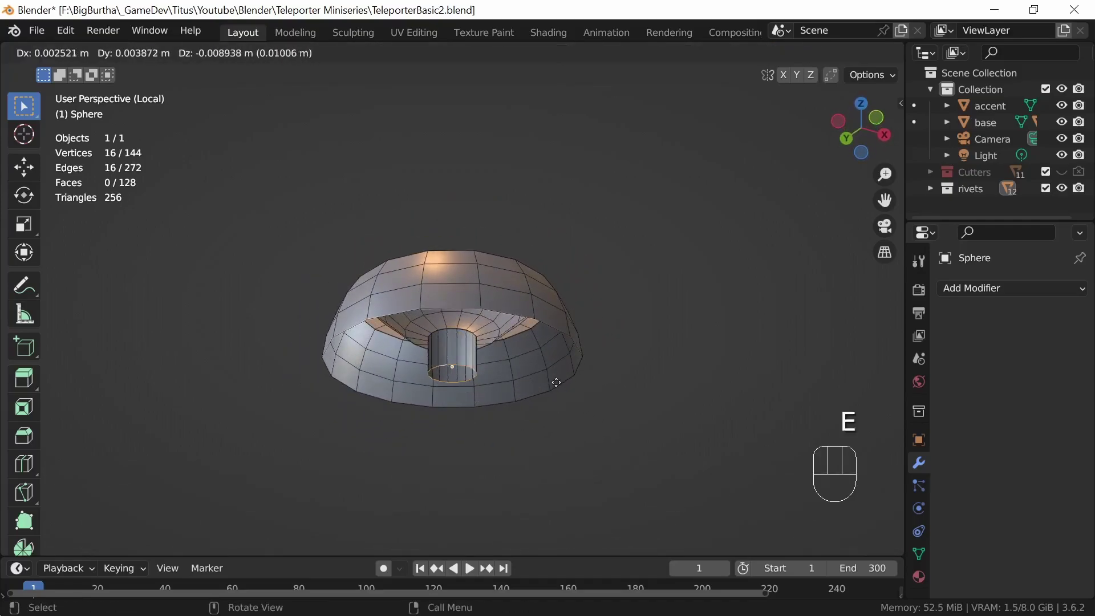
{"action": "key", "text": "z"}
{"action": "left_click", "coordinate": [556, 384]}
{"action": "middle_click_drag", "start_coordinate": [557, 385], "coordinate": [530, 423]}
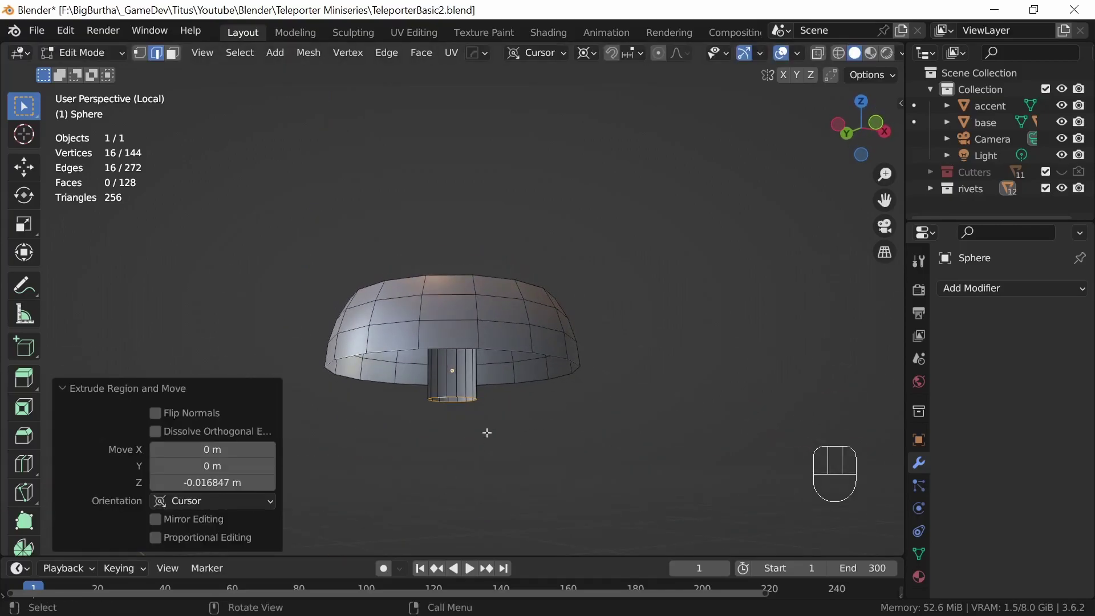
- Set the local median Z of the extruded edge loop to 0 m
{"action": "key", "text": "n"}
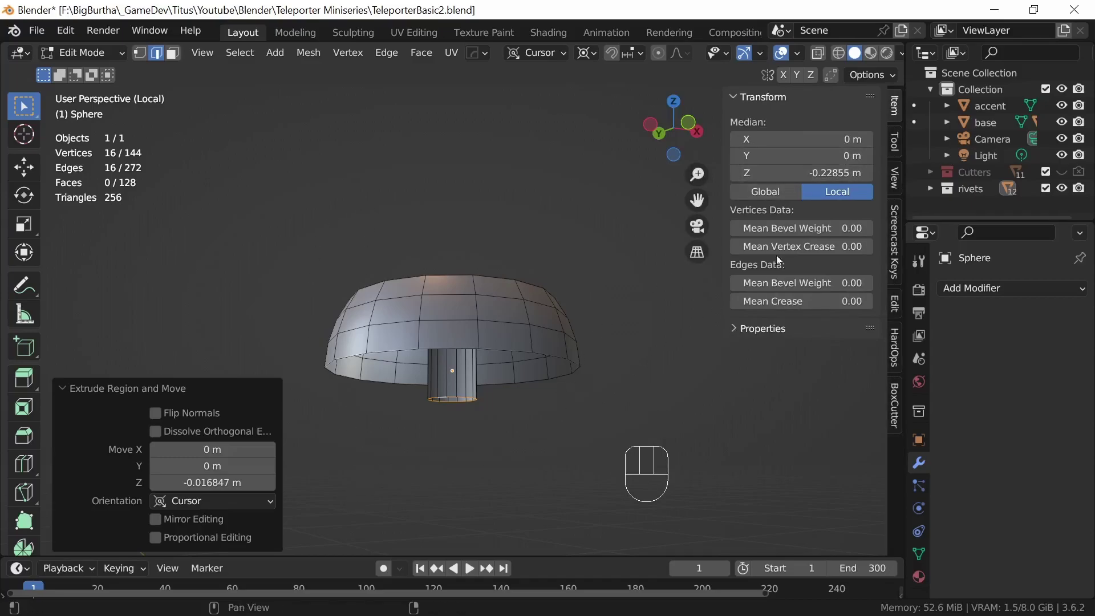
{"action": "left_click", "coordinate": [826, 174]}
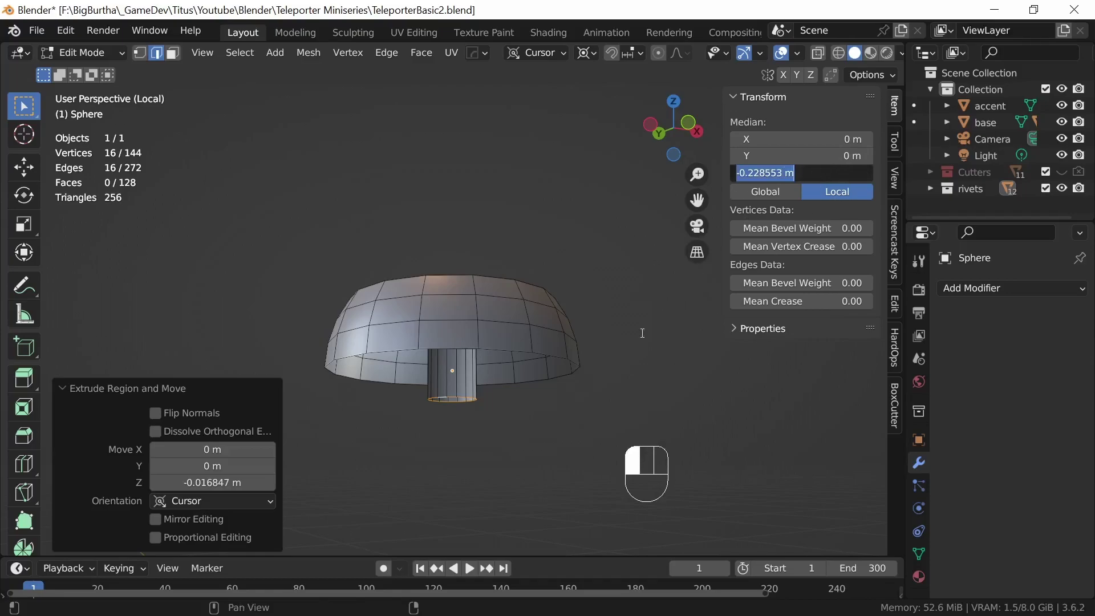
{"action": "type", "text": "0"}
{"action": "key", "text": "Return"}
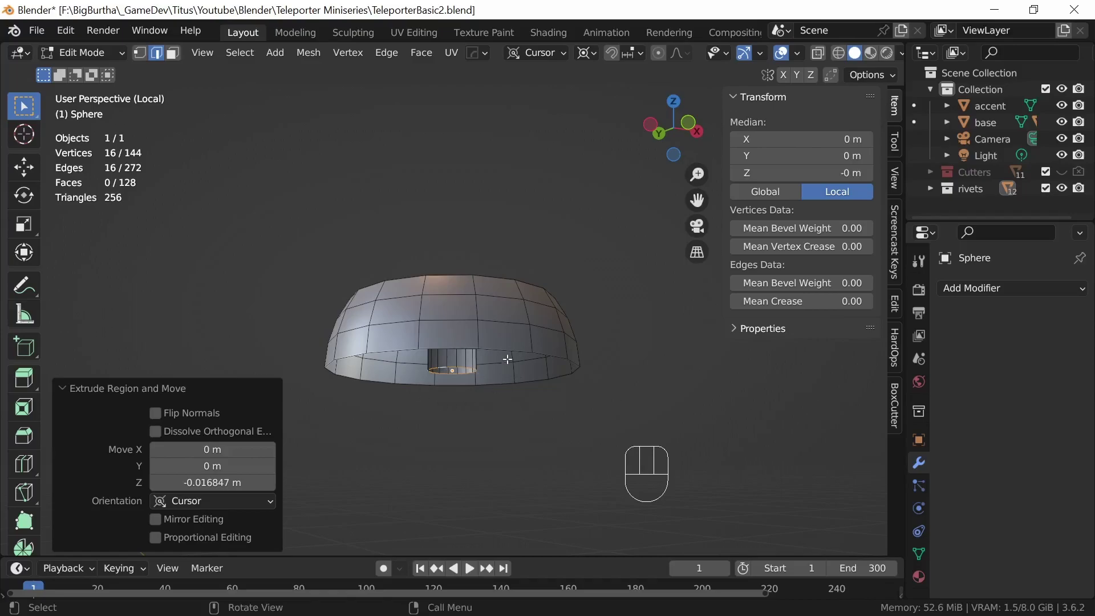
- Bridge the lower edge loop of the rivet's central hole with the outer rim's bottom edge loop to close the underside
{"action": "middle_click_drag", "start_coordinate": [515, 379], "coordinate": [501, 401]}
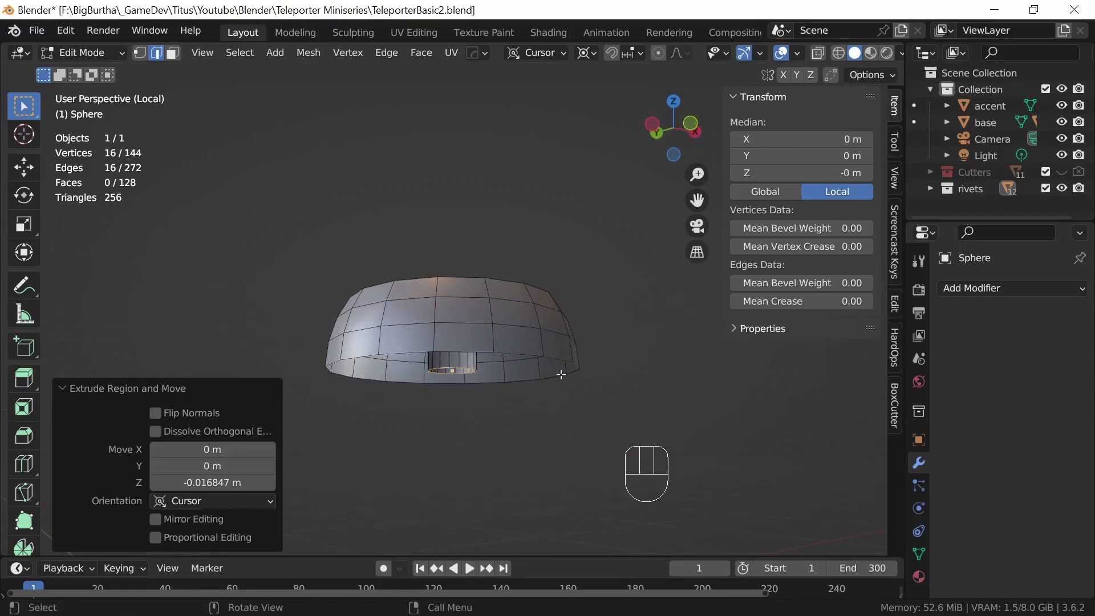
{"action": "key", "text": "shift"}
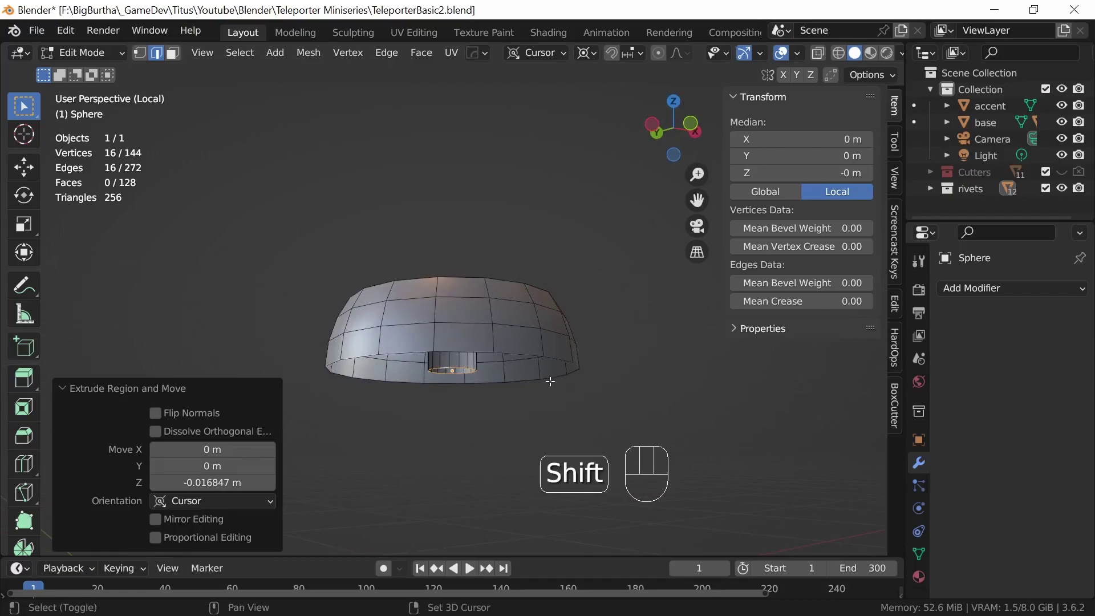
{"action": "left_click", "coordinate": [525, 354], "text": "alt+shift"}
{"action": "middle_click_drag", "start_coordinate": [526, 412], "coordinate": [567, 305]}
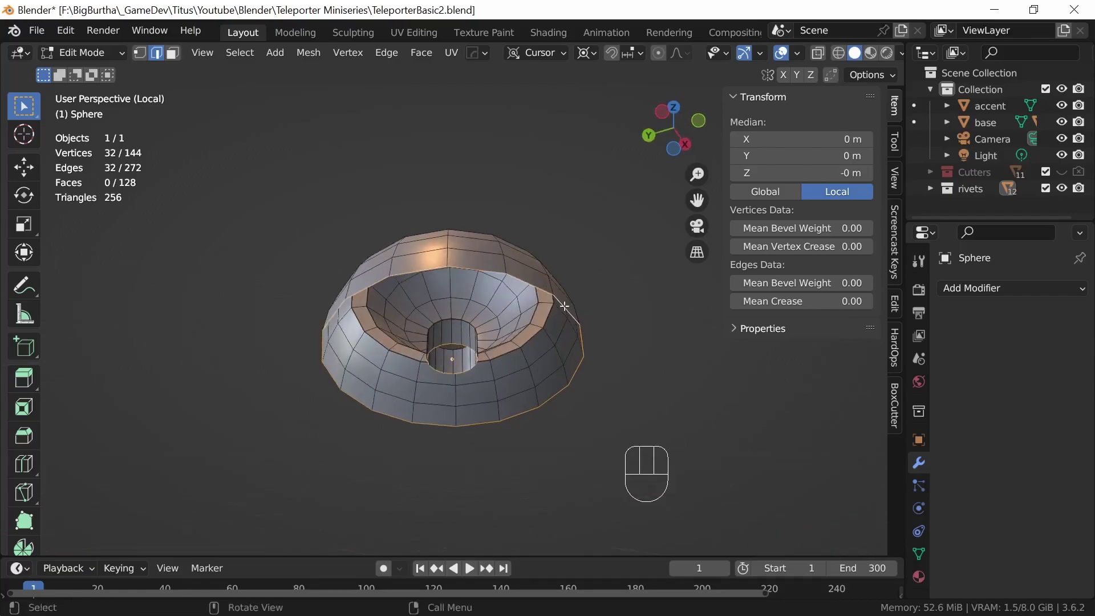
{"action": "middle_click_drag", "start_coordinate": [568, 358], "coordinate": [539, 390]}
{"action": "right_click", "coordinate": [538, 379]}
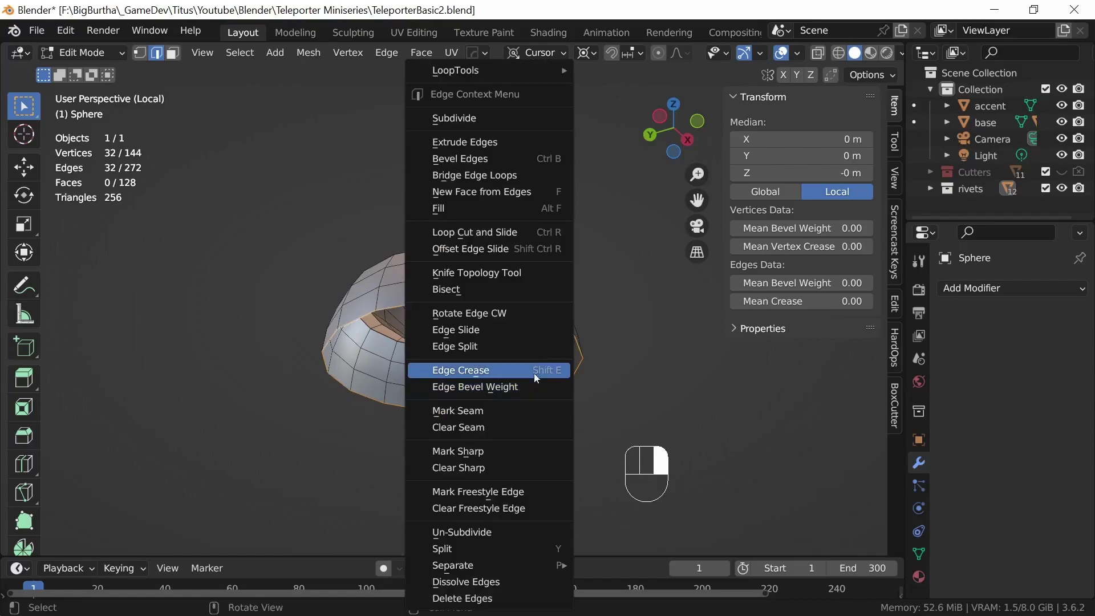
{"action": "left_click", "coordinate": [511, 178]}
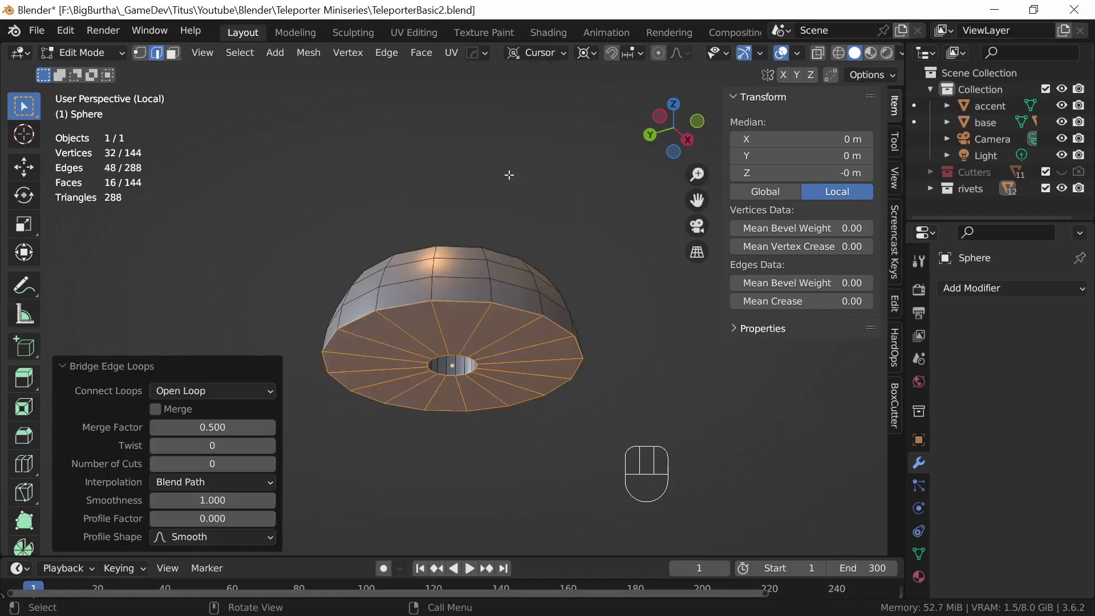
{"action": "middle_click_drag", "start_coordinate": [579, 395], "coordinate": [525, 390]}
- Leave mesh editing and local view to return the rivet to the full teleporter pad scene
{"action": "key", "text": "Tab"}
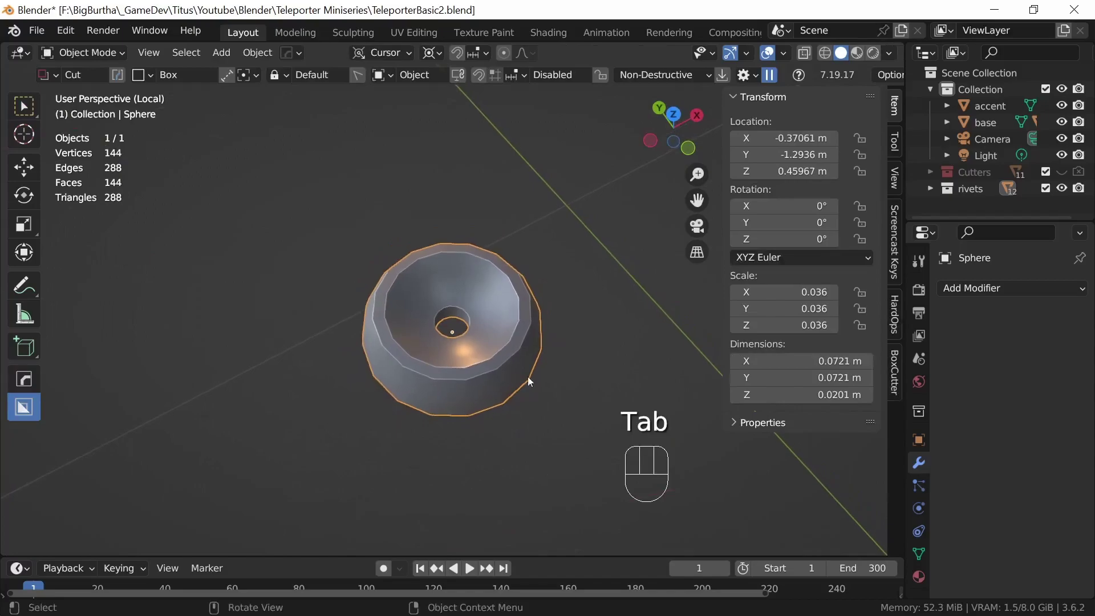
{"action": "key", "text": "n"}
{"action": "key", "text": "slash"}
{"action": "middle_click_drag", "start_coordinate": [505, 440], "coordinate": [511, 399]}
{"action": "scroll", "coordinate": [505, 438], "scroll_direction": "up", "scroll_amount": 2}
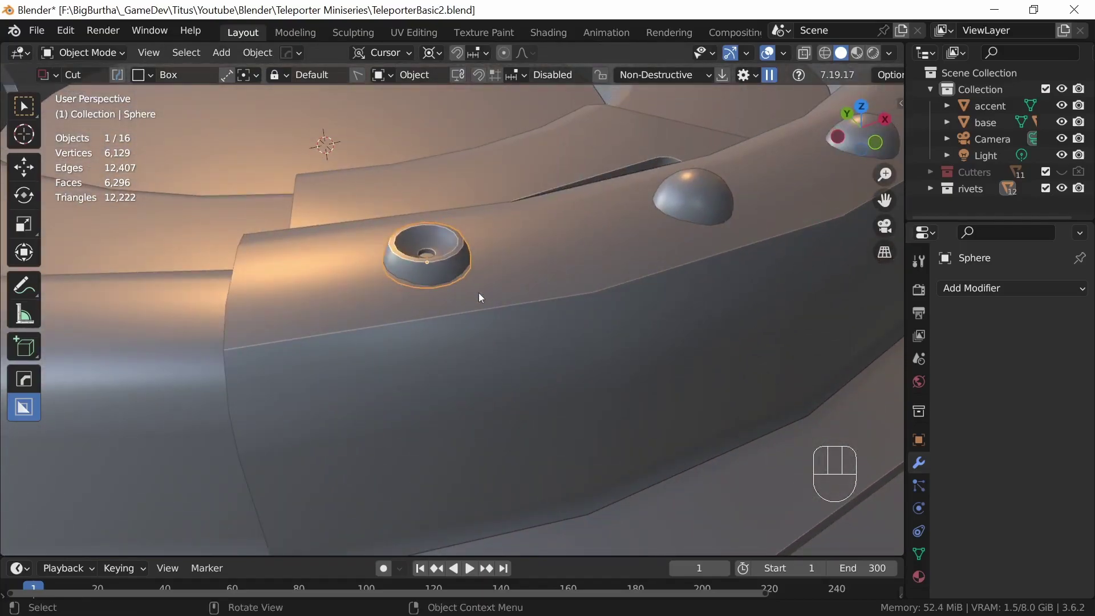
{"action": "left_click_drag", "start_coordinate": [149, 52], "coordinate": [239, 145]}
{"action": "middle_click_drag", "start_coordinate": [485, 215], "coordinate": [571, 425], "text": "ctrl"}
- Add a Subdivision Surface modifier to the dished rivet with viewport levels set to 2
{"action": "left_click", "coordinate": [984, 290]}
{"action": "left_click", "coordinate": [741, 589]}
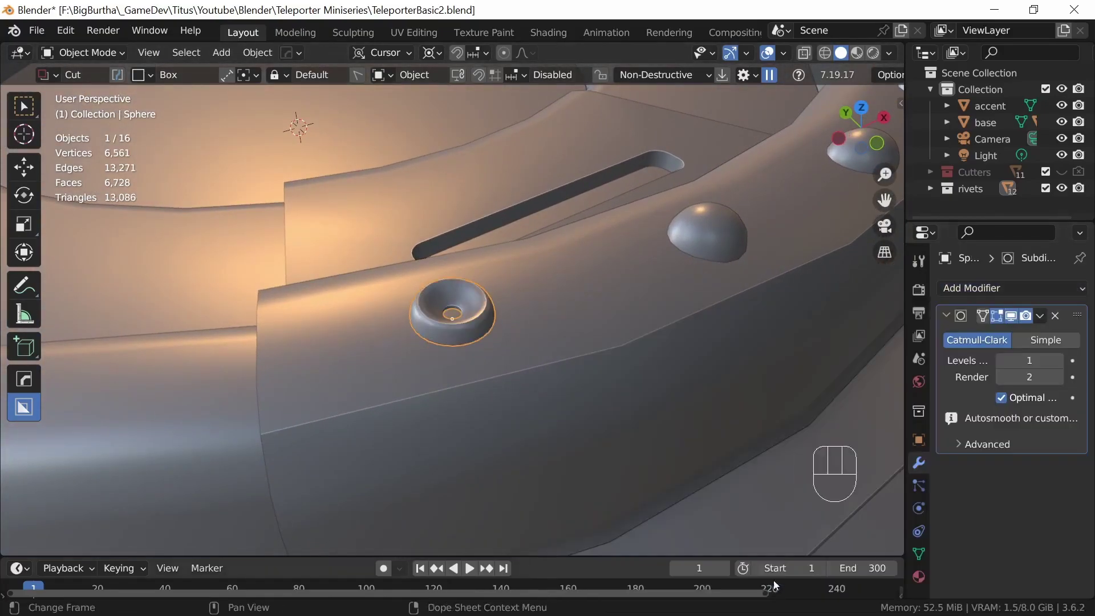
{"action": "left_click", "coordinate": [1060, 361]}
{"action": "left_click", "coordinate": [1059, 360]}
{"action": "middle_click_drag", "start_coordinate": [496, 406], "coordinate": [531, 383]}
{"action": "left_click", "coordinate": [1001, 360]}
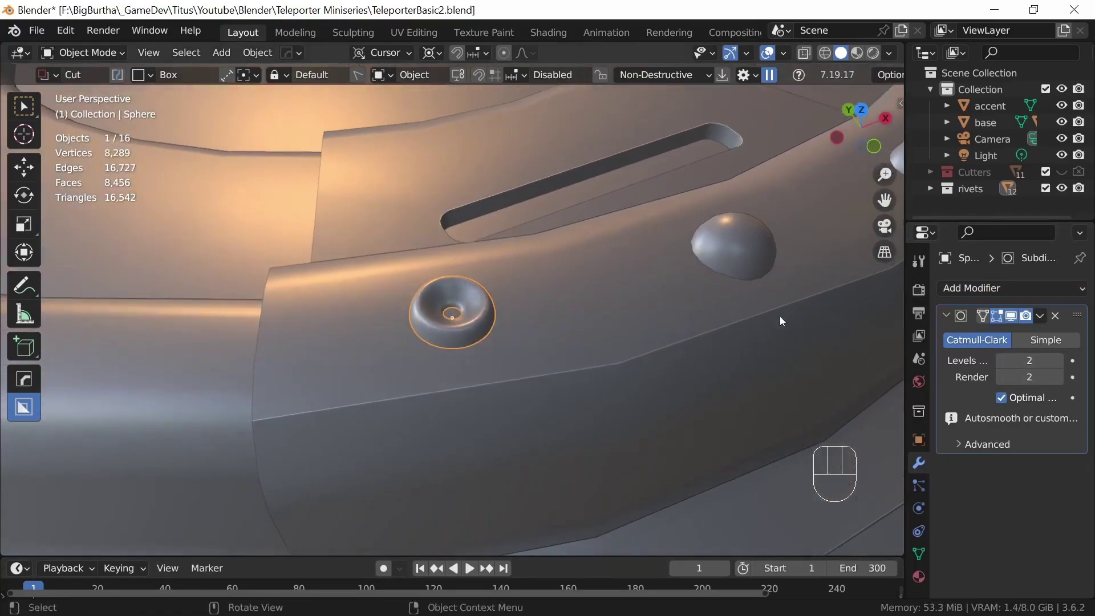
- Disable the subdivision modifier's viewport display and isolate the rivet in local view
{"action": "left_click", "coordinate": [1012, 315]}
{"action": "key", "text": "slash"}
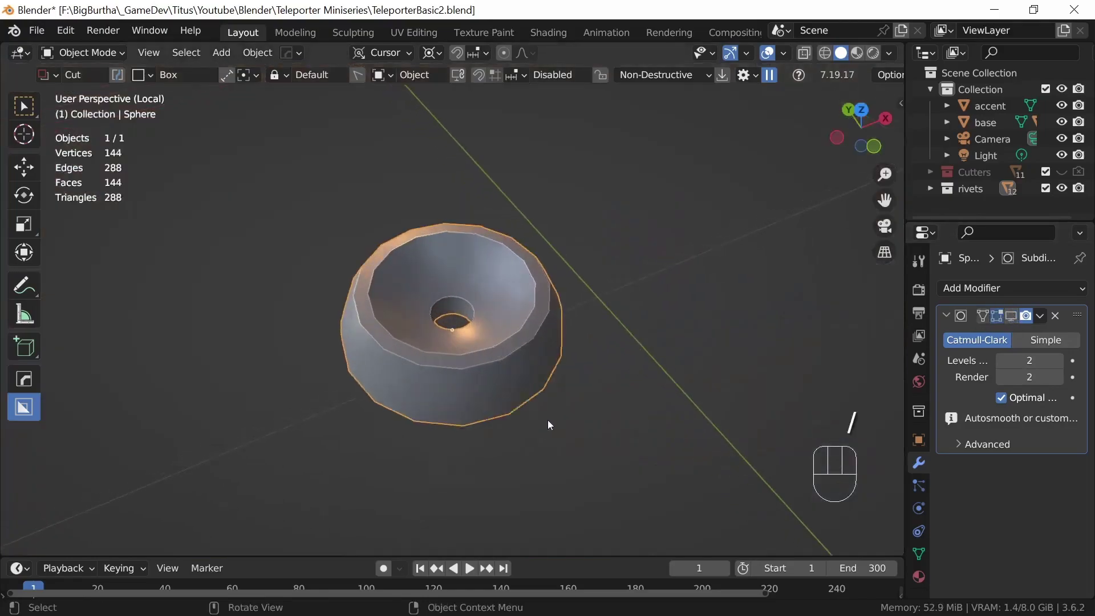
{"action": "middle_click_drag", "start_coordinate": [552, 431], "coordinate": [567, 405], "text": "ctrl"}
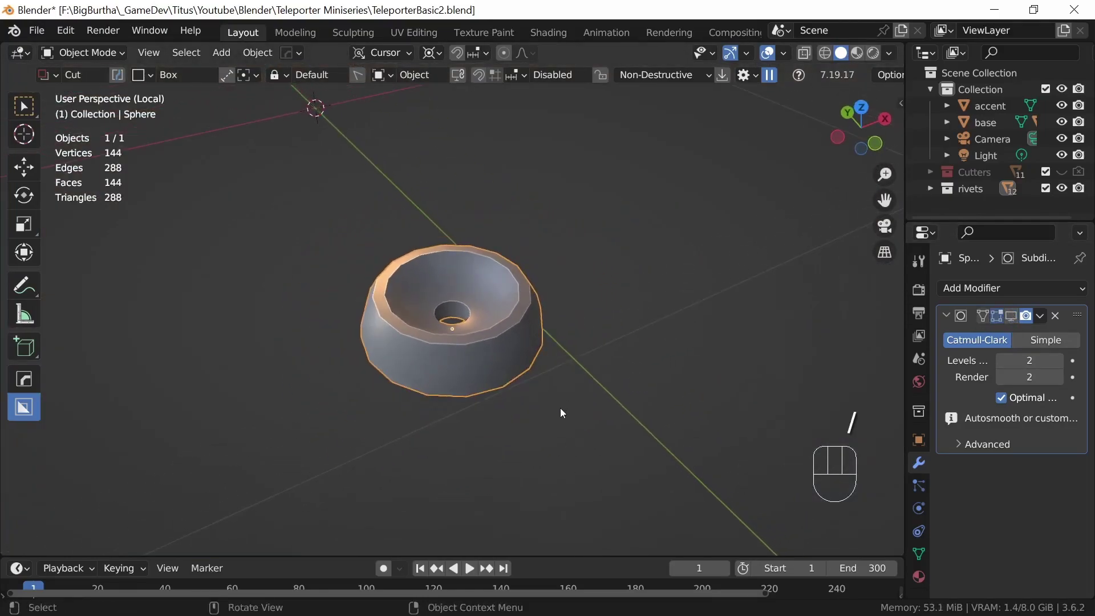
- Select the rivet's sharp edges at 30° sharpness, set their mean crease and mean bevel weight to 1.00, and return to Object Mode
{"action": "key", "text": "Tab"}
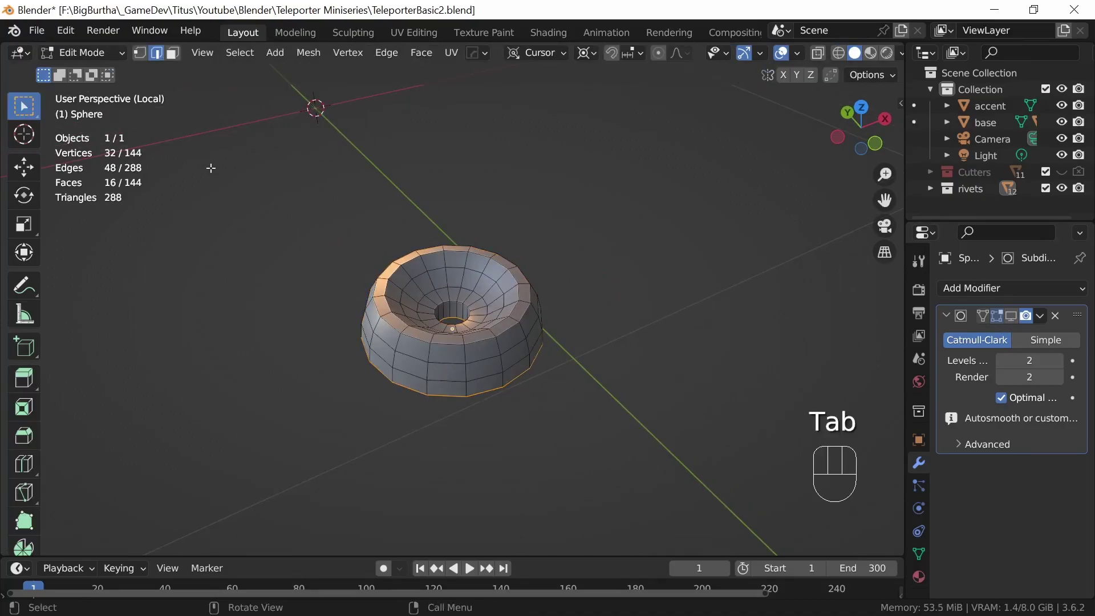
{"action": "left_click", "coordinate": [668, 302]}
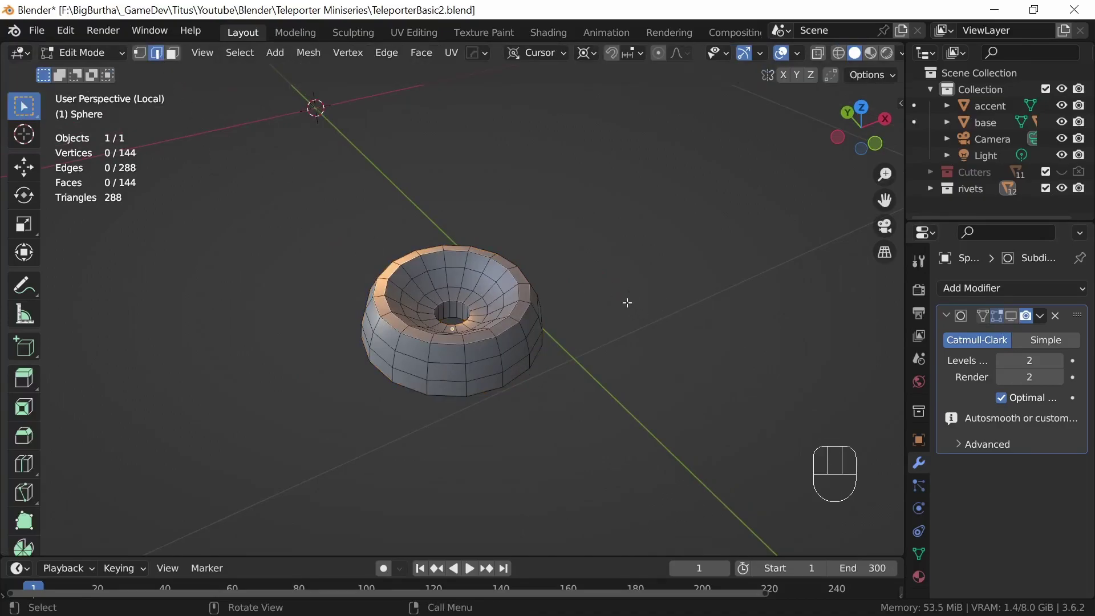
{"action": "left_click", "coordinate": [244, 55]}
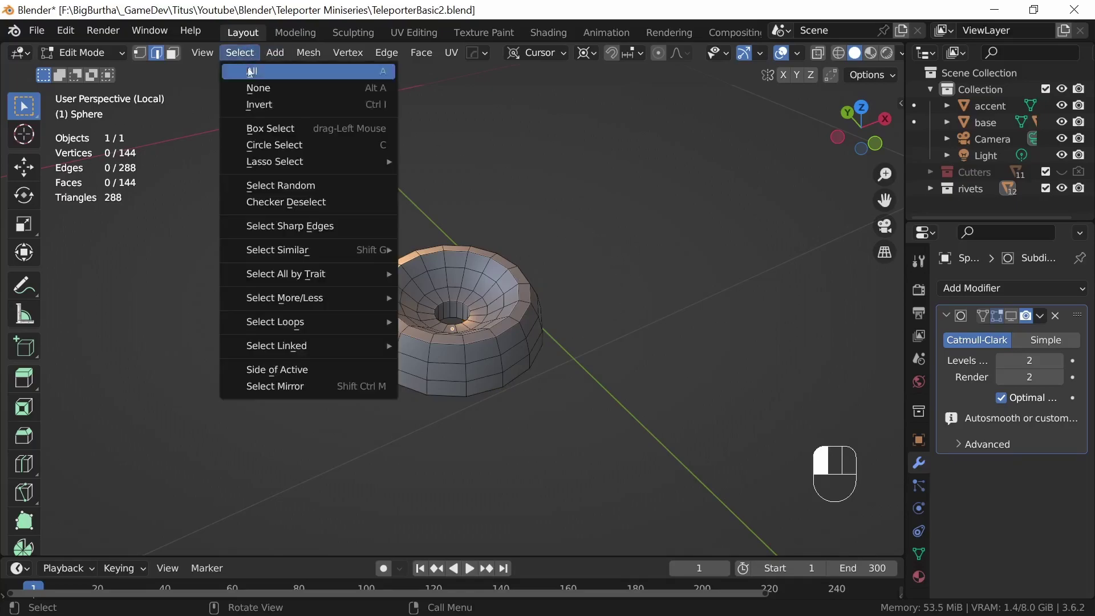
{"action": "left_click", "coordinate": [321, 227]}
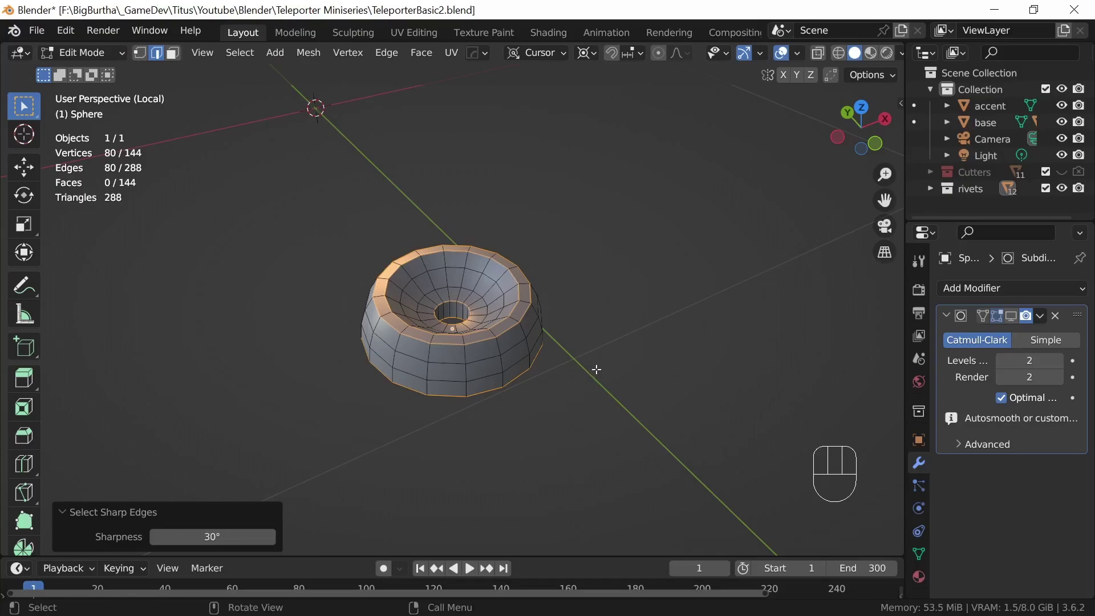
{"action": "key", "text": "n"}
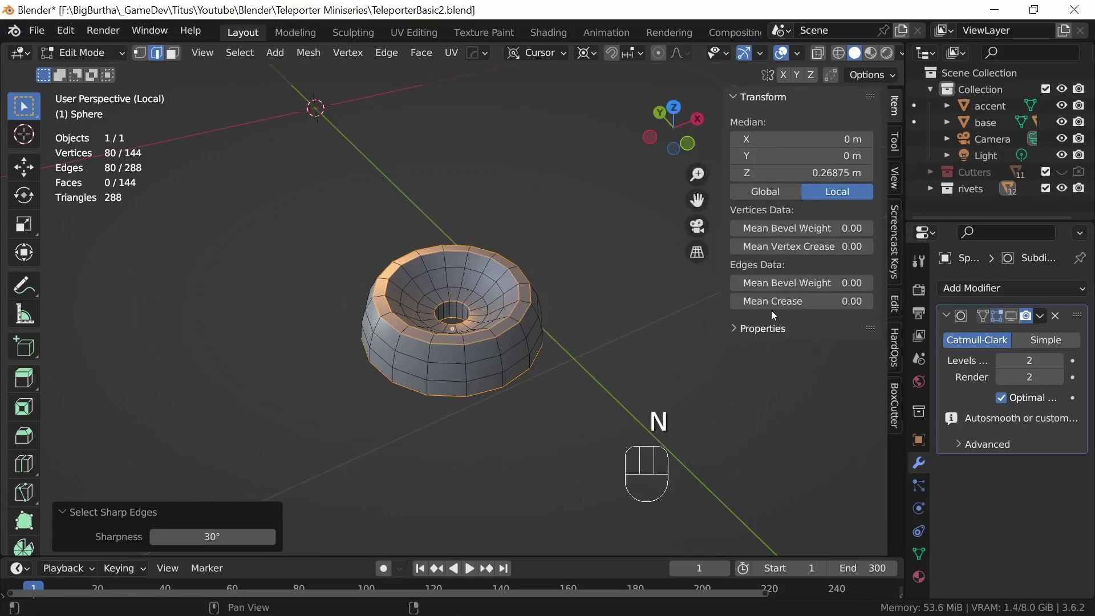
{"action": "left_click_drag", "start_coordinate": [855, 301], "coordinate": [878, 301]}
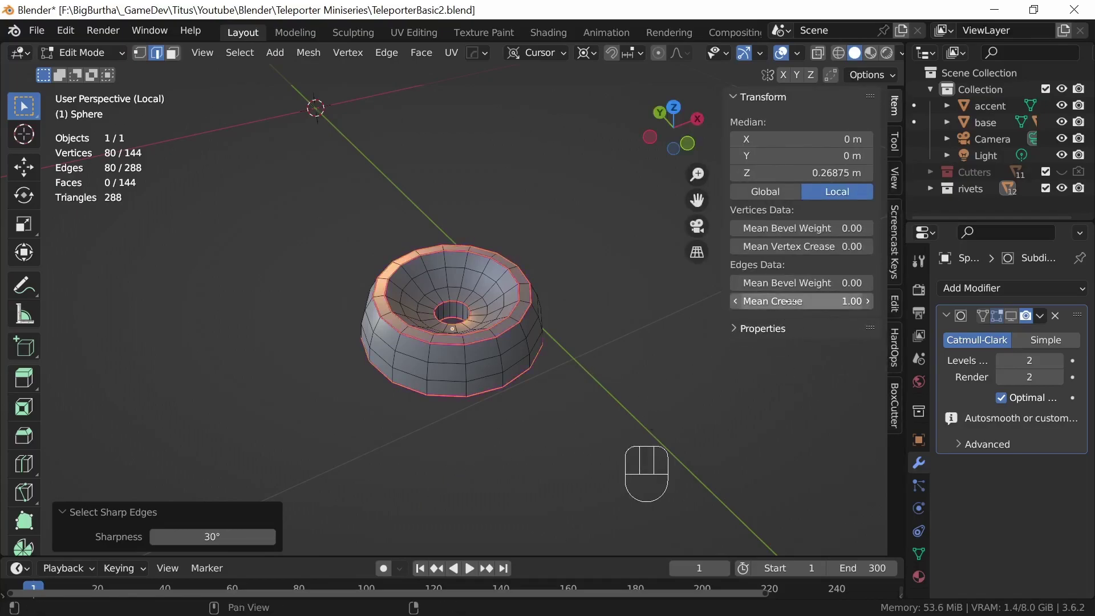
{"action": "left_click_drag", "start_coordinate": [767, 283], "coordinate": [798, 283]}
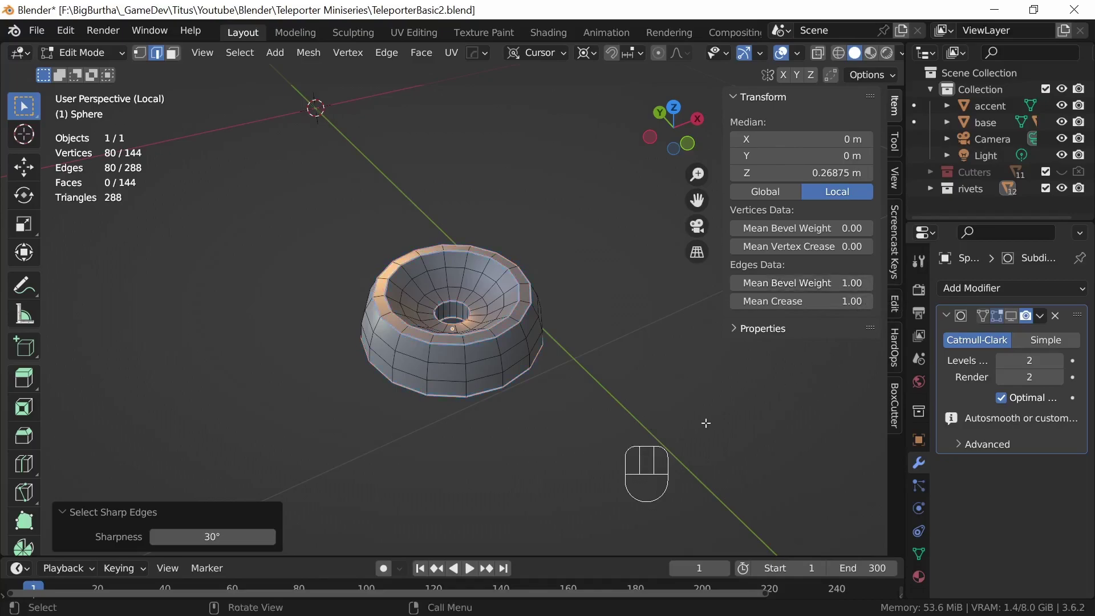
{"action": "key", "text": "Tab"}
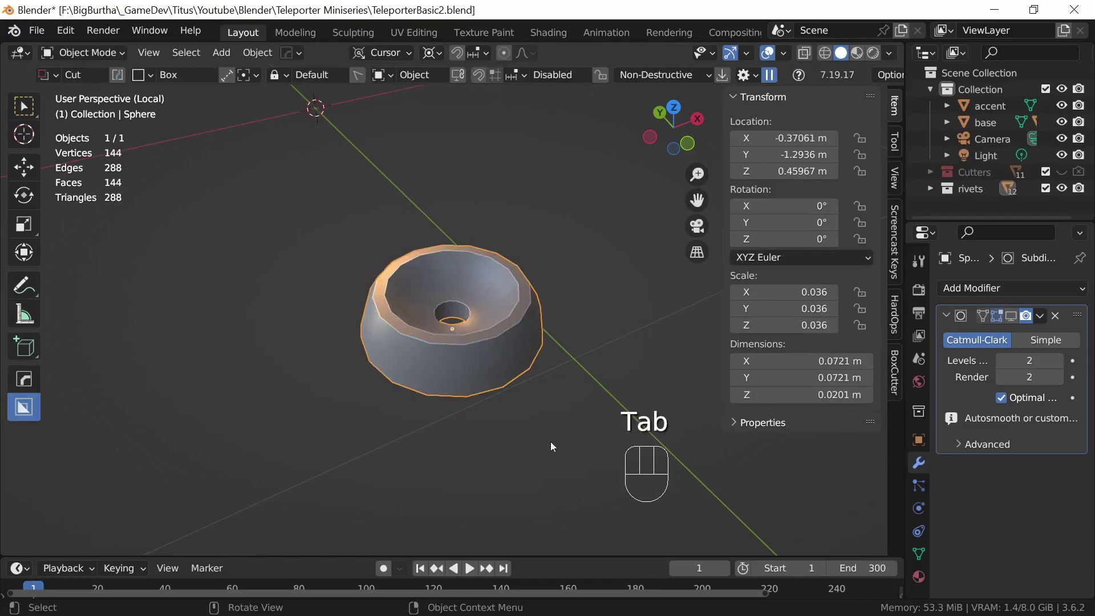
{"action": "key", "text": "n"}
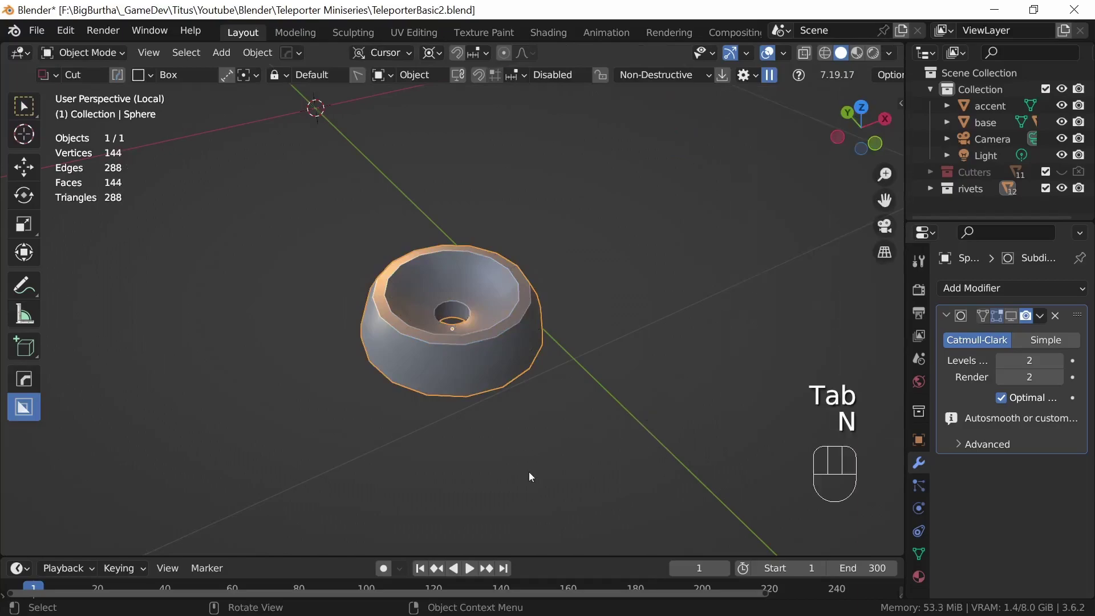
- Compare the rivet with and without subdivision, leaving the modifier's viewport display enabled
{"action": "left_click", "coordinate": [1012, 316]}
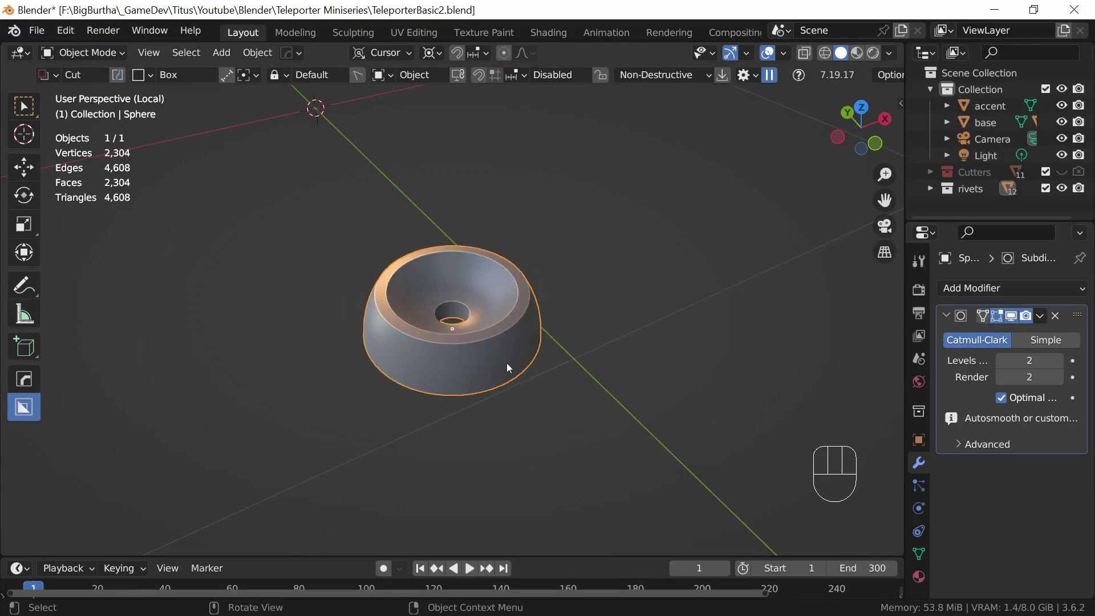
{"action": "left_click", "coordinate": [1013, 316]}
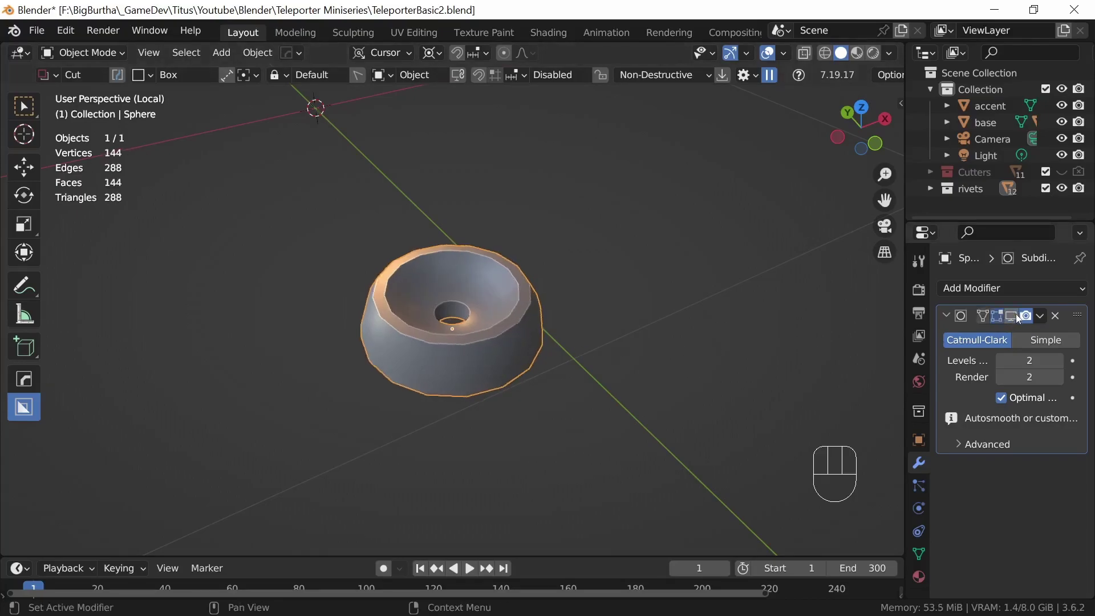
{"action": "left_click", "coordinate": [1015, 314]}
{"action": "left_click", "coordinate": [1013, 316]}
{"action": "left_click", "coordinate": [1012, 317]}
{"action": "left_click", "coordinate": [1014, 318]}
{"action": "left_click", "coordinate": [1014, 318]}
{"action": "middle_click_drag", "start_coordinate": [530, 453], "coordinate": [607, 321]}
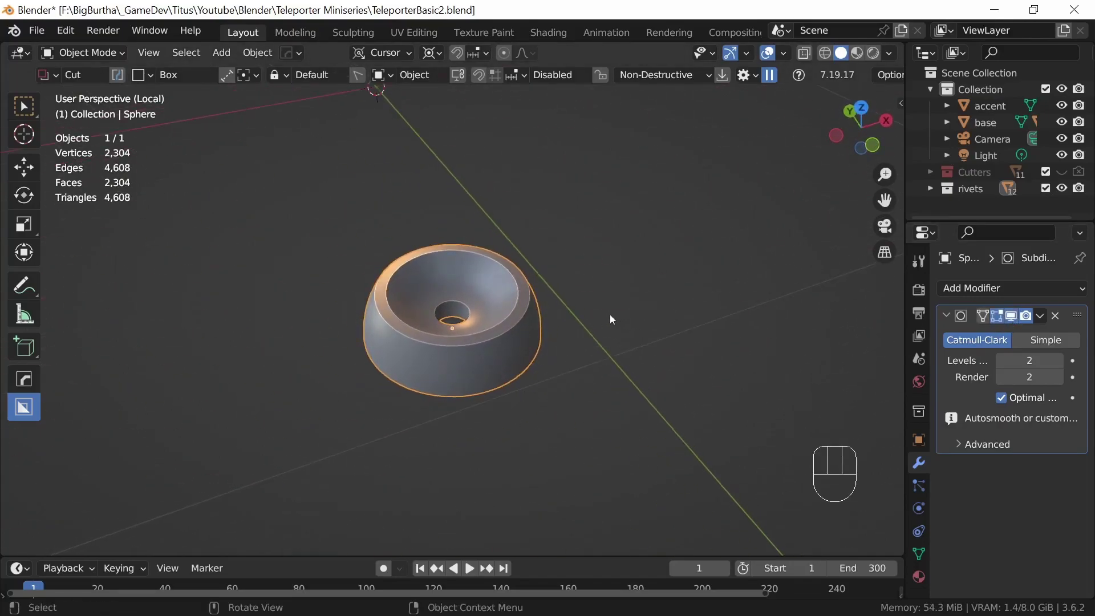
{"action": "middle_click_drag", "start_coordinate": [558, 370], "coordinate": [520, 374]}
- Set the rivet's subdivision viewport levels to 4 and leave local view
{"action": "left_click", "coordinate": [1059, 360]}
{"action": "left_click", "coordinate": [1059, 360]}
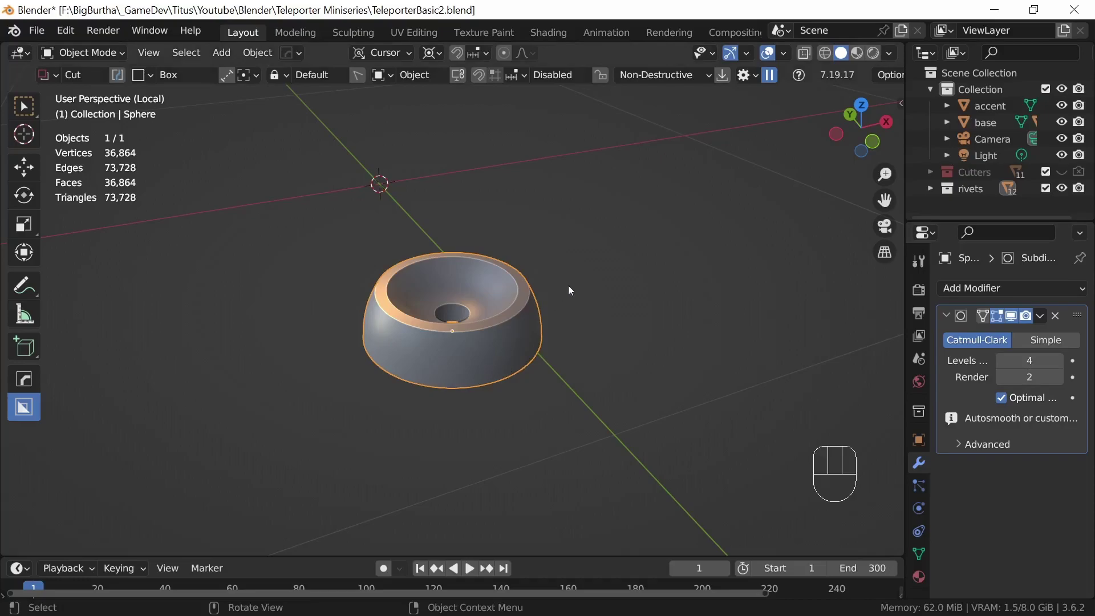
{"action": "middle_click_drag", "start_coordinate": [542, 360], "coordinate": [521, 384]}
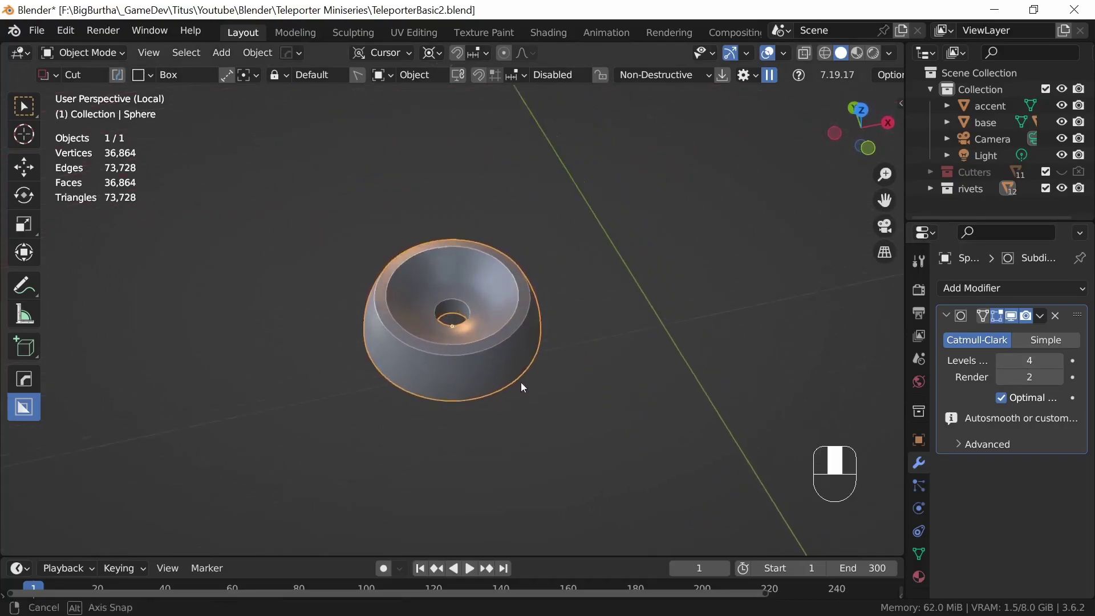
{"action": "key", "text": "slash"}
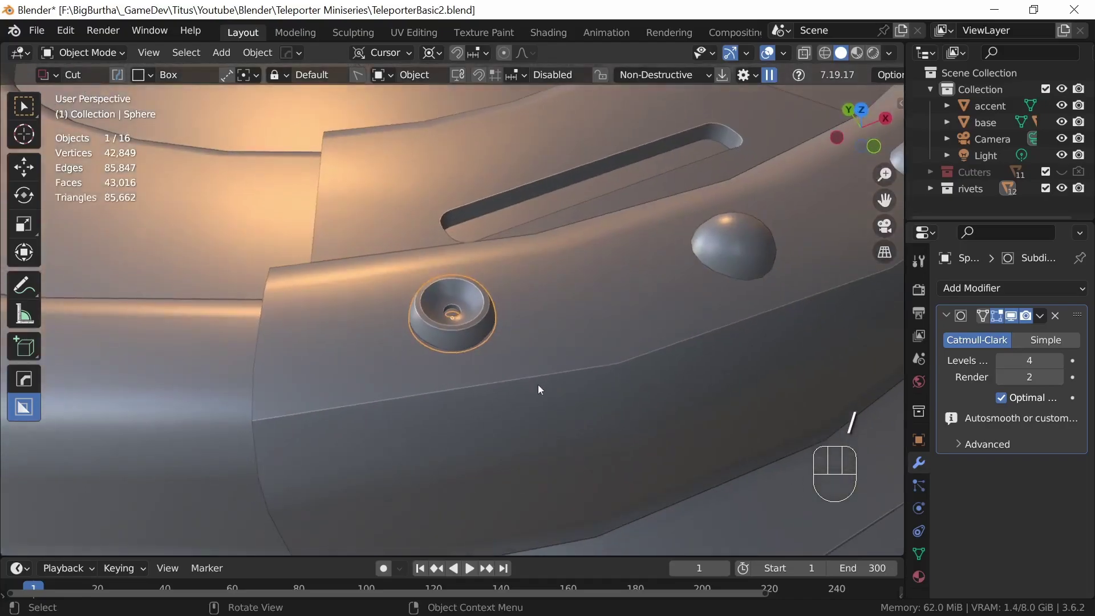
- Select the plain dome rivet adjacent to the dished one and snap the 3D cursor to it
{"action": "middle_click_drag", "start_coordinate": [615, 350], "coordinate": [592, 392], "text": "ctrl"}
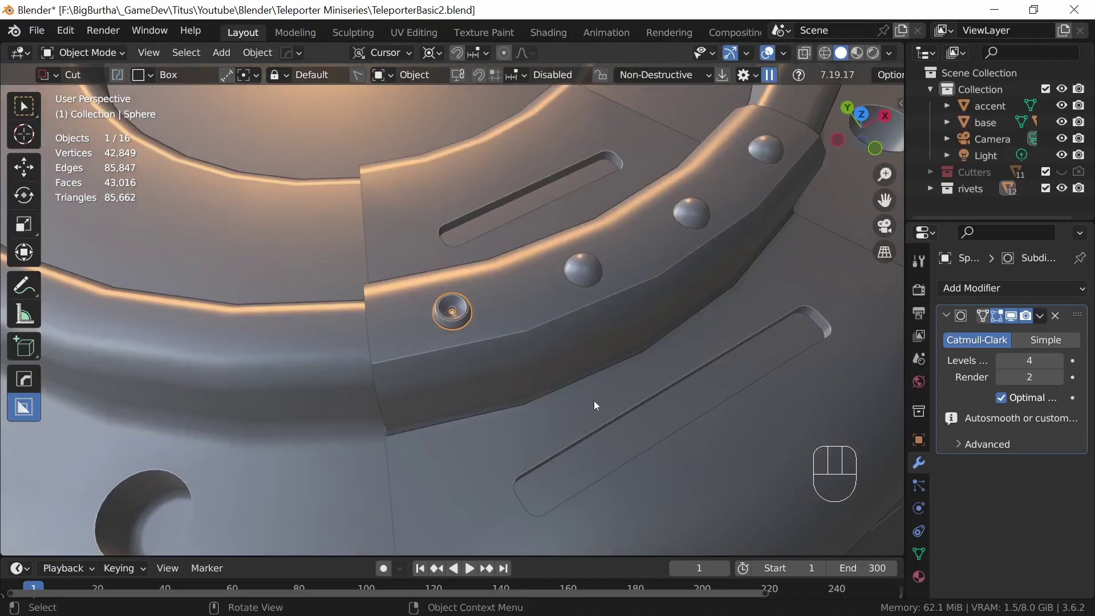
{"action": "key", "text": "KP_7"}
{"action": "middle_click_drag", "start_coordinate": [616, 252], "coordinate": [542, 419], "text": "ctrl"}
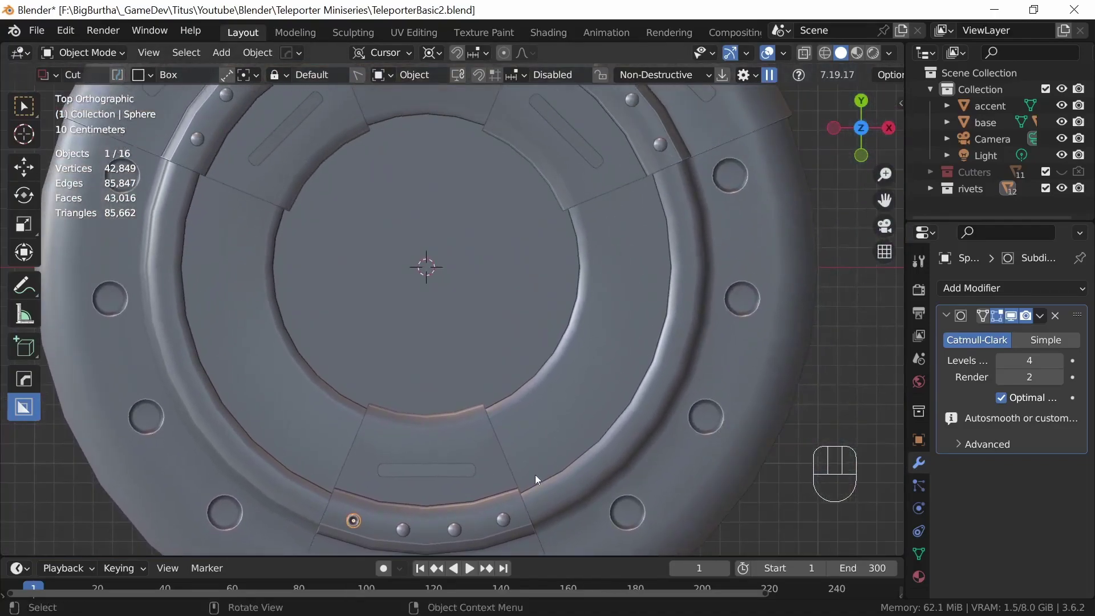
{"action": "middle_click_drag", "start_coordinate": [526, 491], "coordinate": [440, 388]}
{"action": "middle_click_drag", "start_coordinate": [639, 422], "coordinate": [603, 370]}
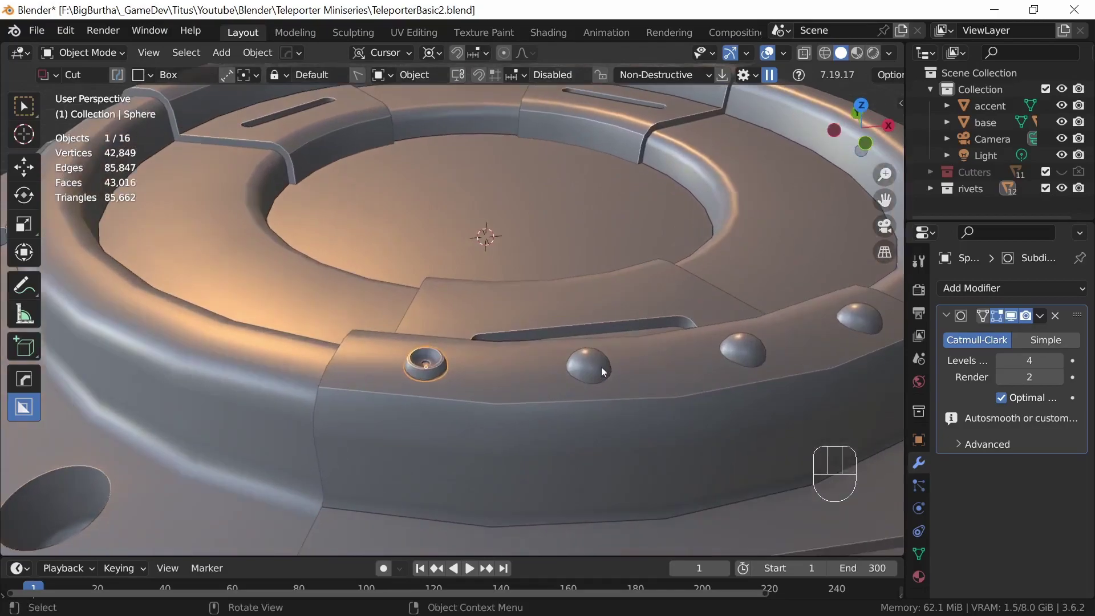
{"action": "middle_click_drag", "start_coordinate": [596, 448], "coordinate": [552, 442], "text": "shift"}
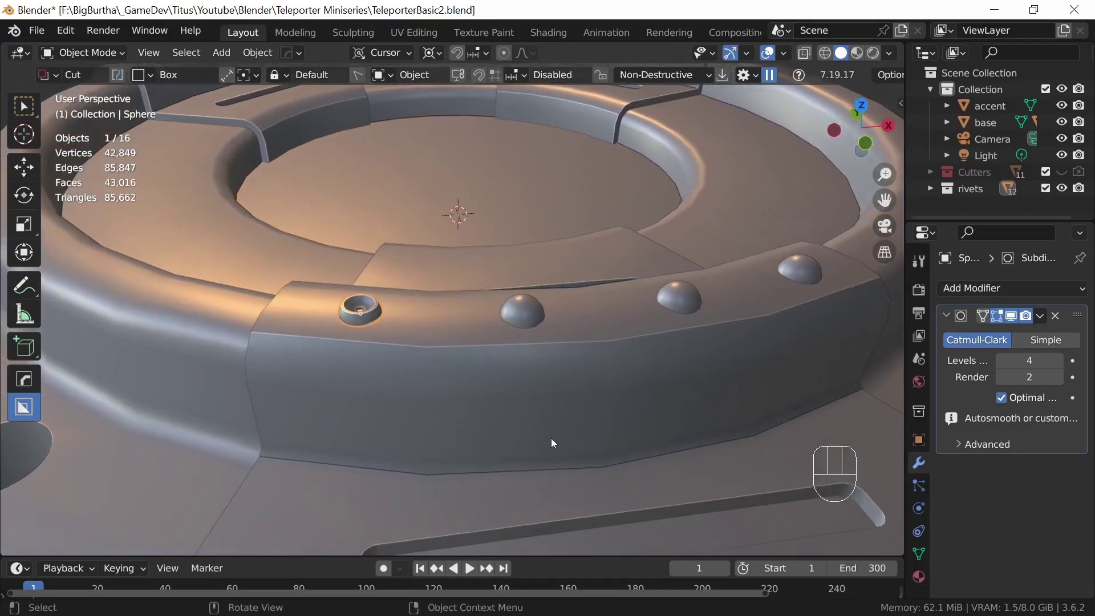
{"action": "left_click", "coordinate": [526, 308]}
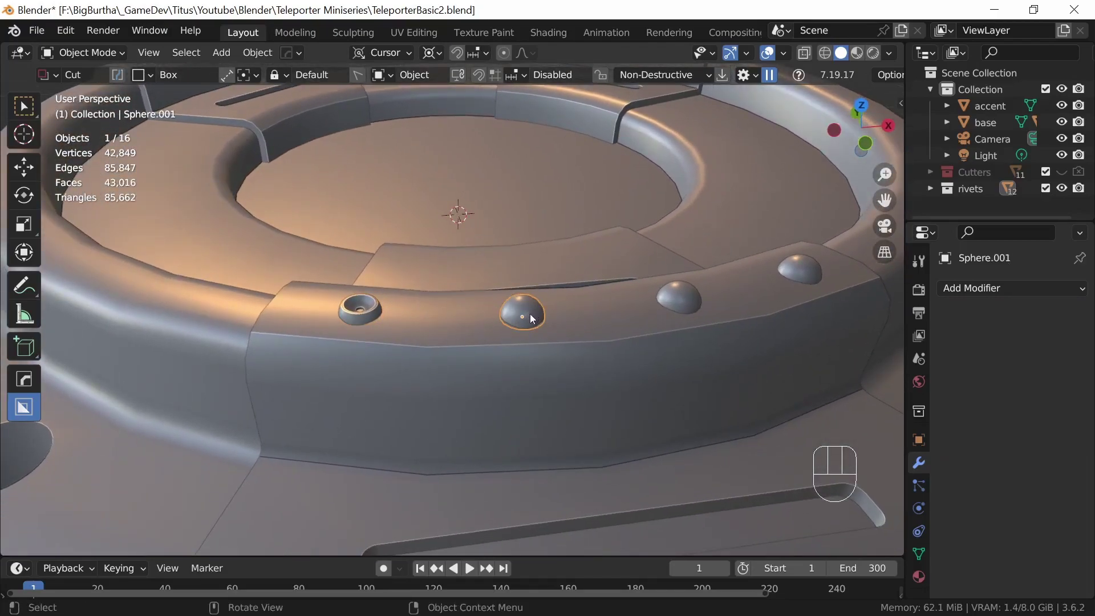
{"action": "key", "text": "shift"}
{"action": "key", "text": "shift+s"}
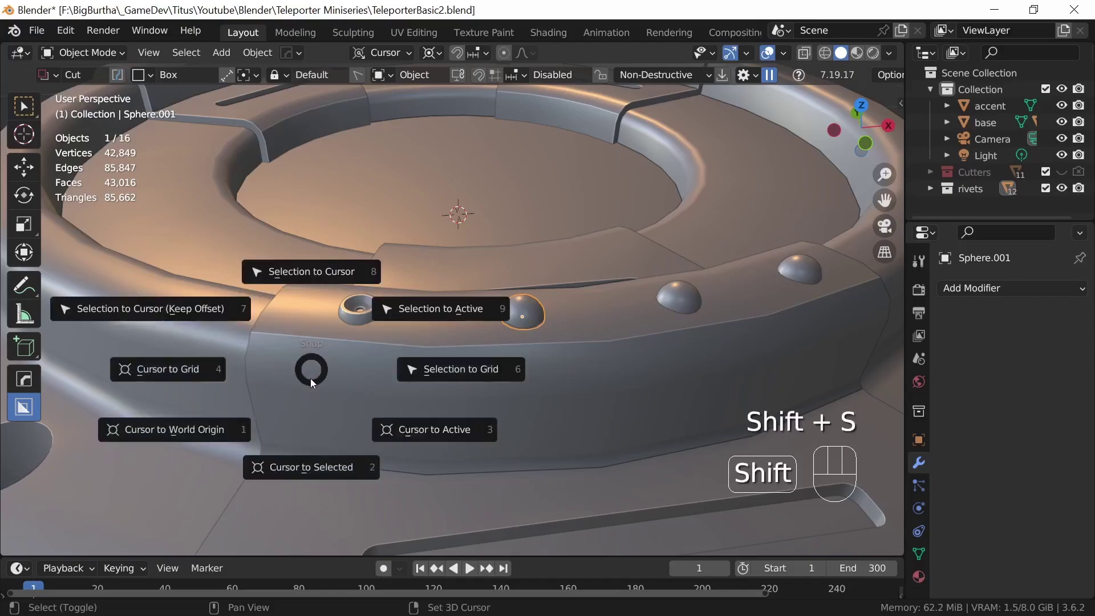
{"action": "key", "text": "shift+s"}
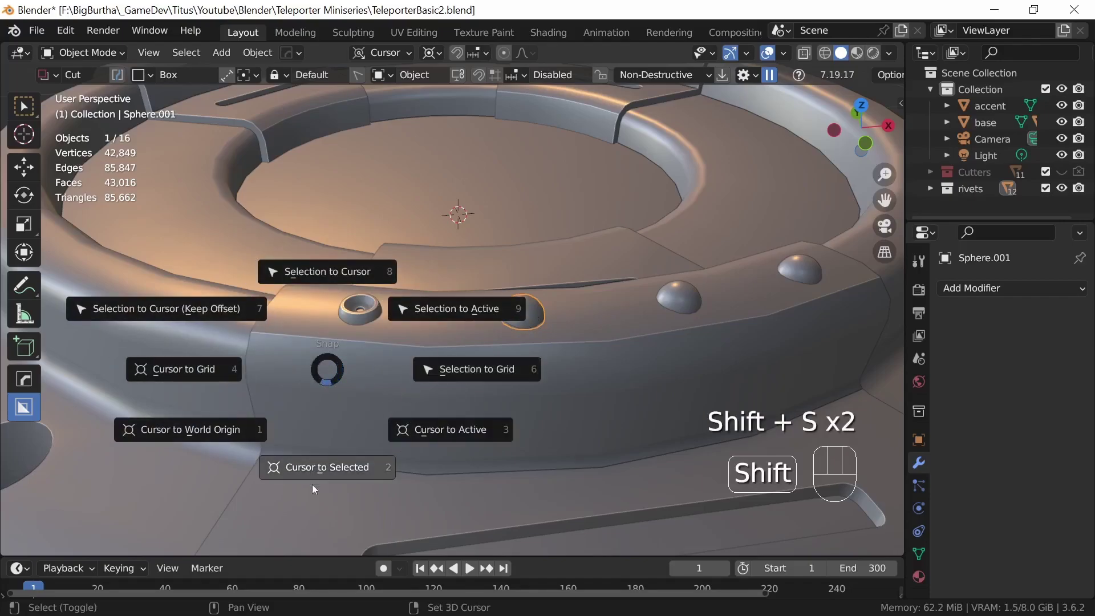
{"action": "left_click", "coordinate": [330, 467]}
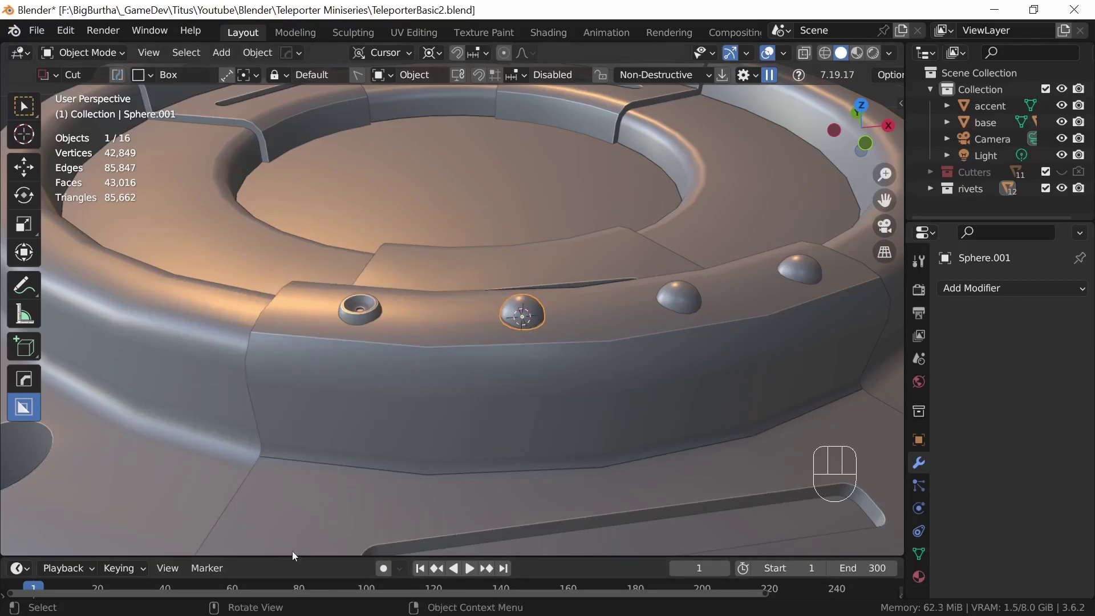
- Delete the selected dome rivet and put a duplicate of the dished rivet in its place by snapping it to the 3D cursor
{"action": "key", "text": "x"}
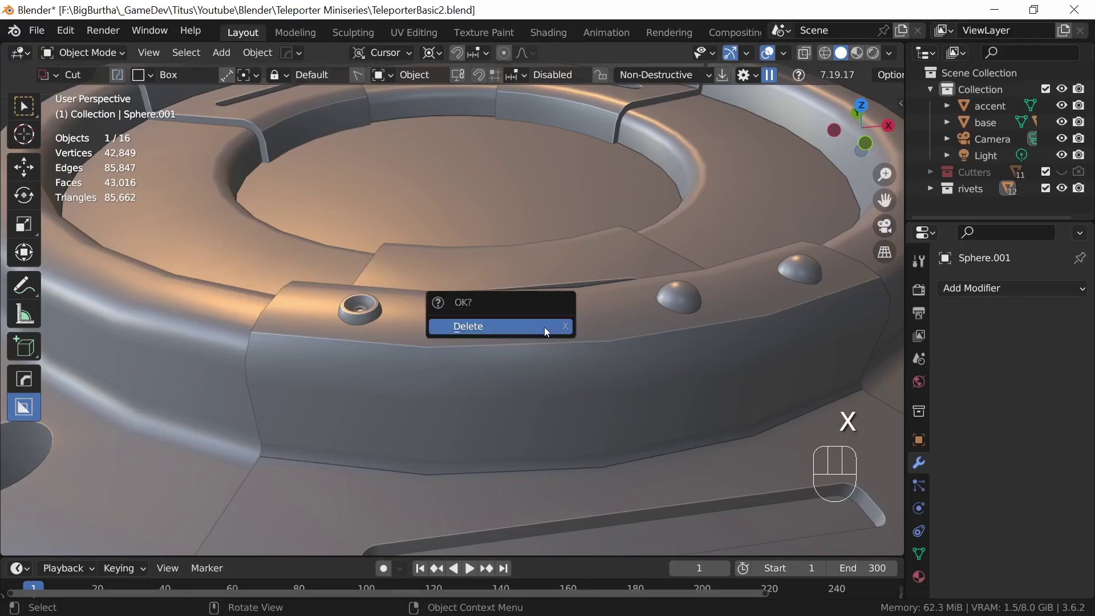
{"action": "left_click", "coordinate": [519, 323]}
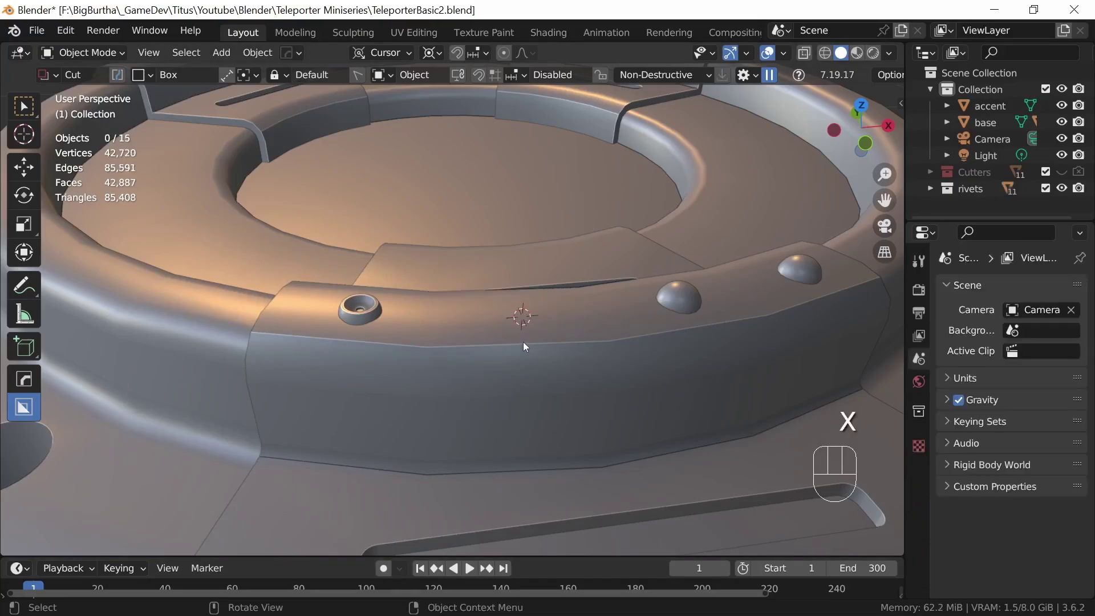
{"action": "left_click", "coordinate": [366, 313]}
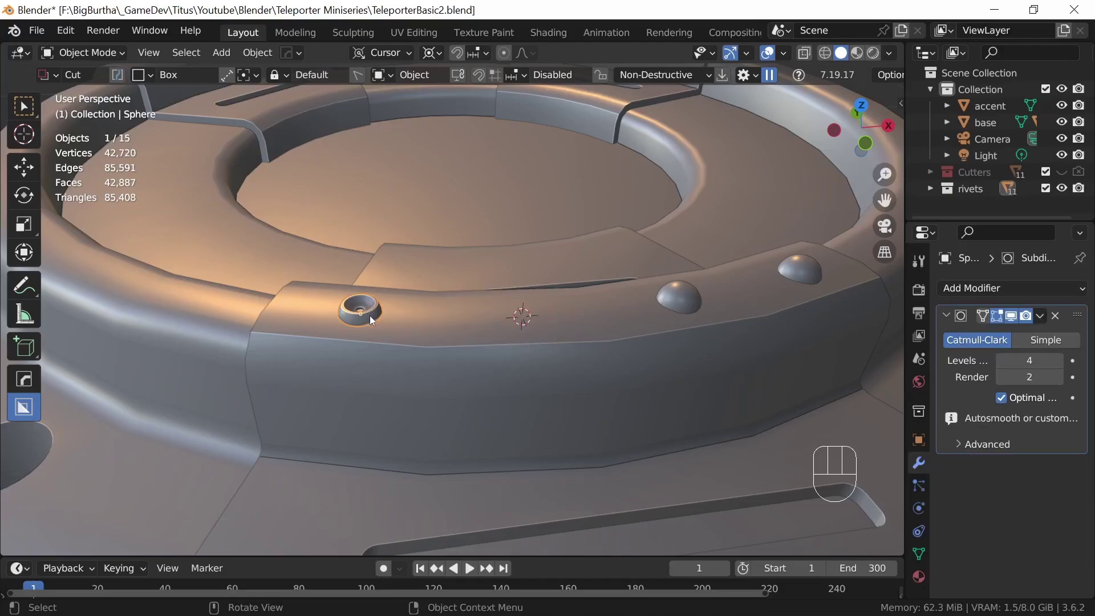
{"action": "key", "text": "shift"}
{"action": "key", "text": "shift+d"}
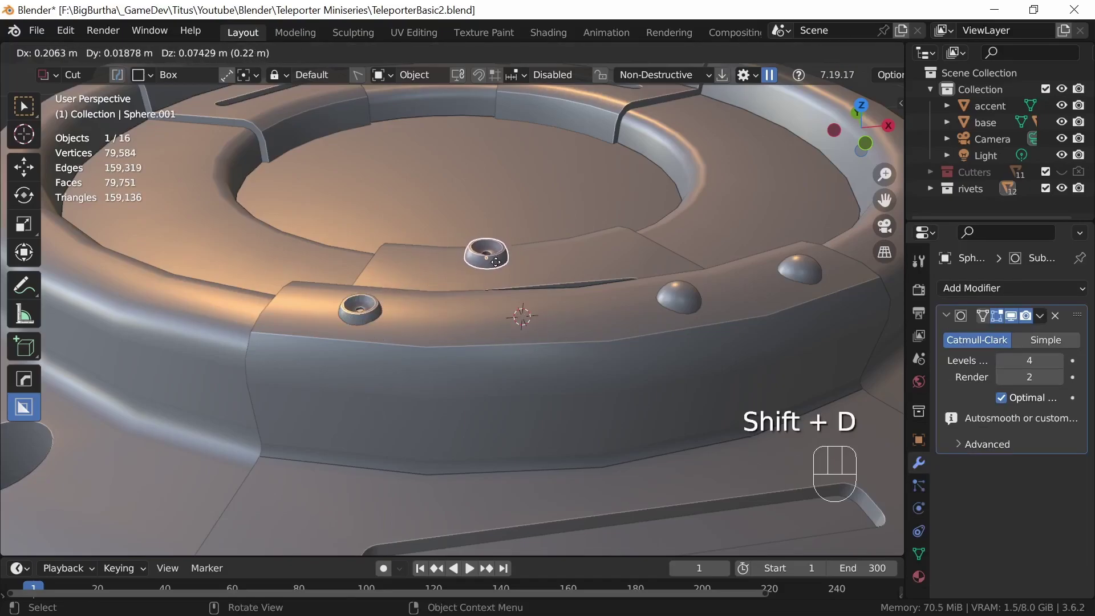
{"action": "right_click", "coordinate": [510, 243]}
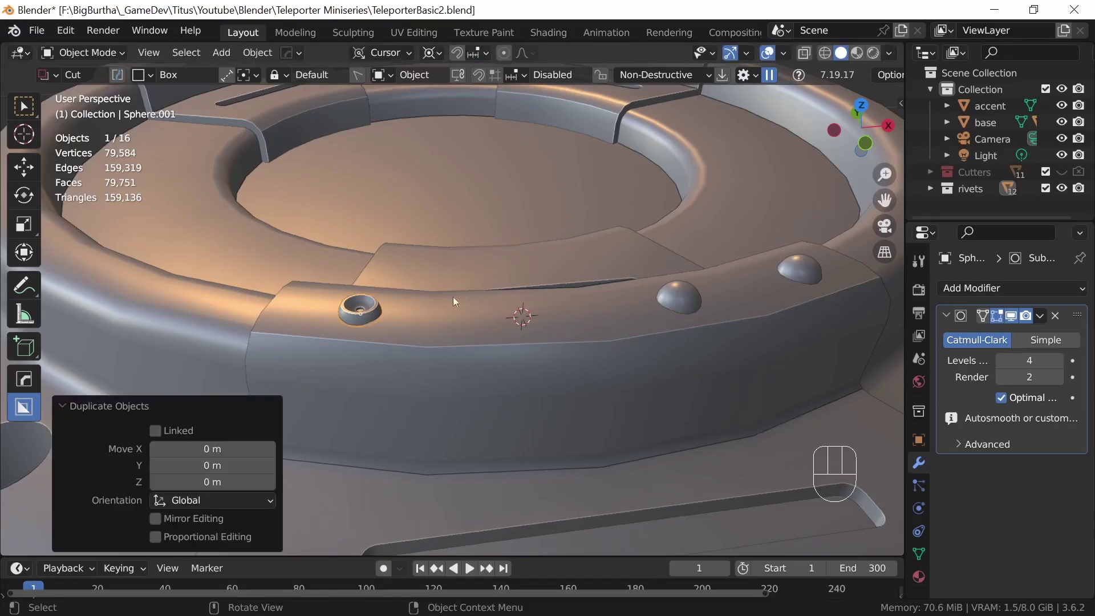
{"action": "right_click", "coordinate": [374, 308]}
{"action": "mouse_move", "coordinate": [373, 306]}
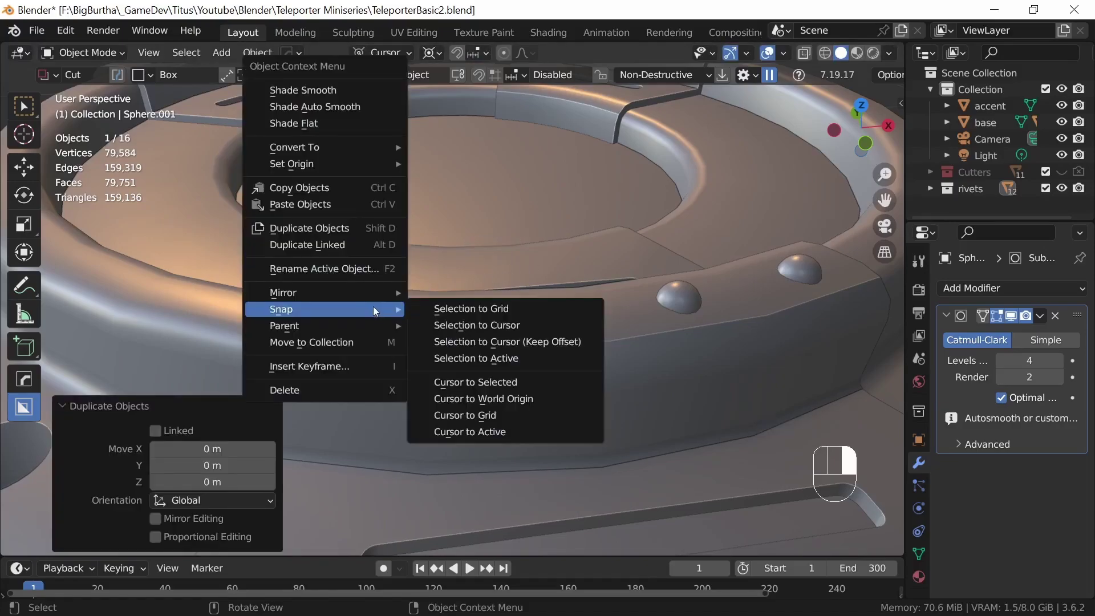
{"action": "left_click", "coordinate": [508, 324]}
- Snap the 3D cursor to the third rivet in the row, a plain dome, and delete that dome
{"action": "middle_click_drag", "start_coordinate": [569, 382], "coordinate": [546, 406]}
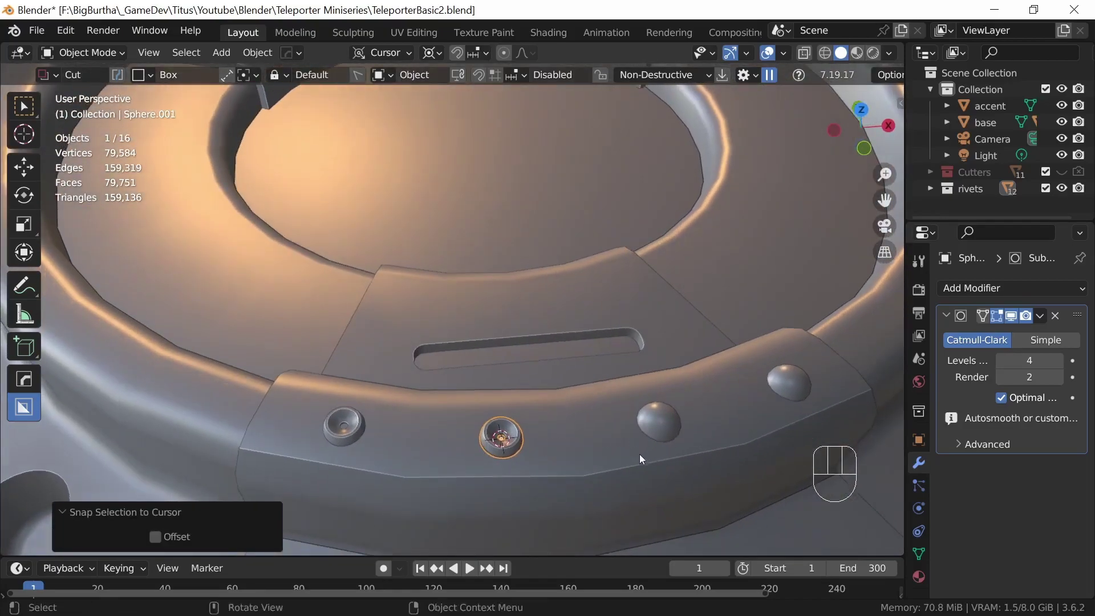
{"action": "middle_click_drag", "start_coordinate": [661, 426], "coordinate": [551, 424], "text": "shift"}
{"action": "left_click", "coordinate": [436, 342]}
{"action": "key", "text": "shift+s"}
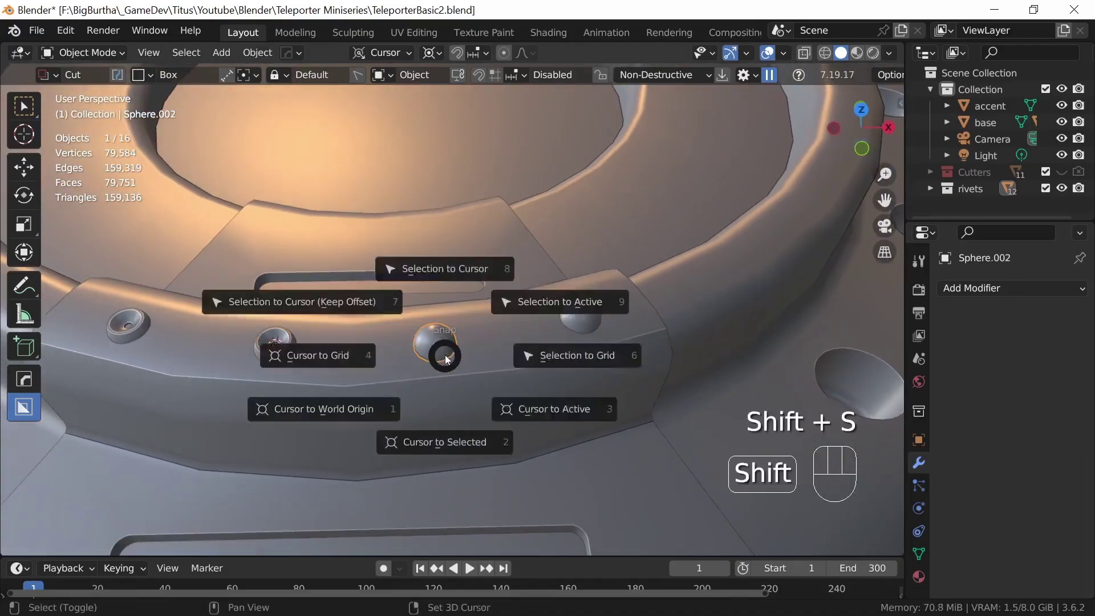
{"action": "left_click", "coordinate": [455, 453]}
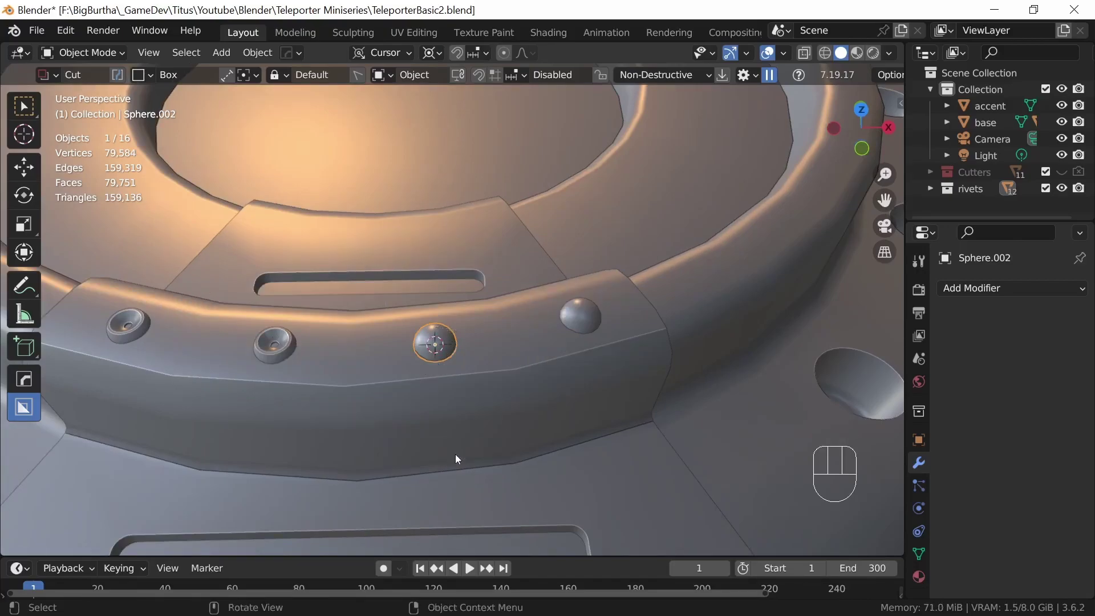
{"action": "key", "text": "x"}
{"action": "left_click", "coordinate": [436, 371]}
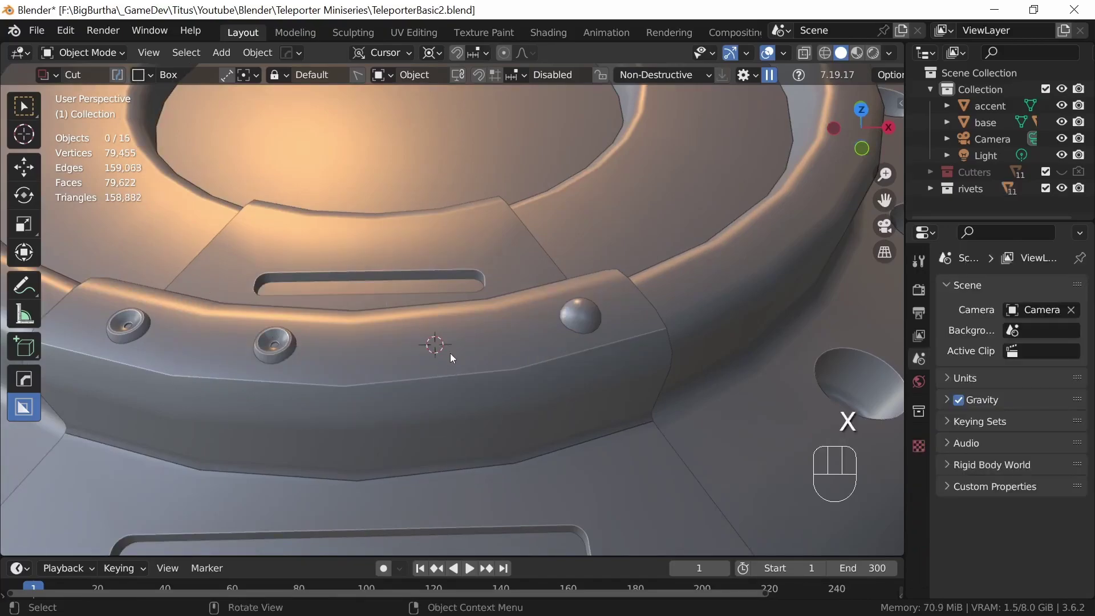
- Duplicate the second dished rivet and snap the copy to the 3D cursor at the third rivet position
{"action": "left_click", "coordinate": [275, 345]}
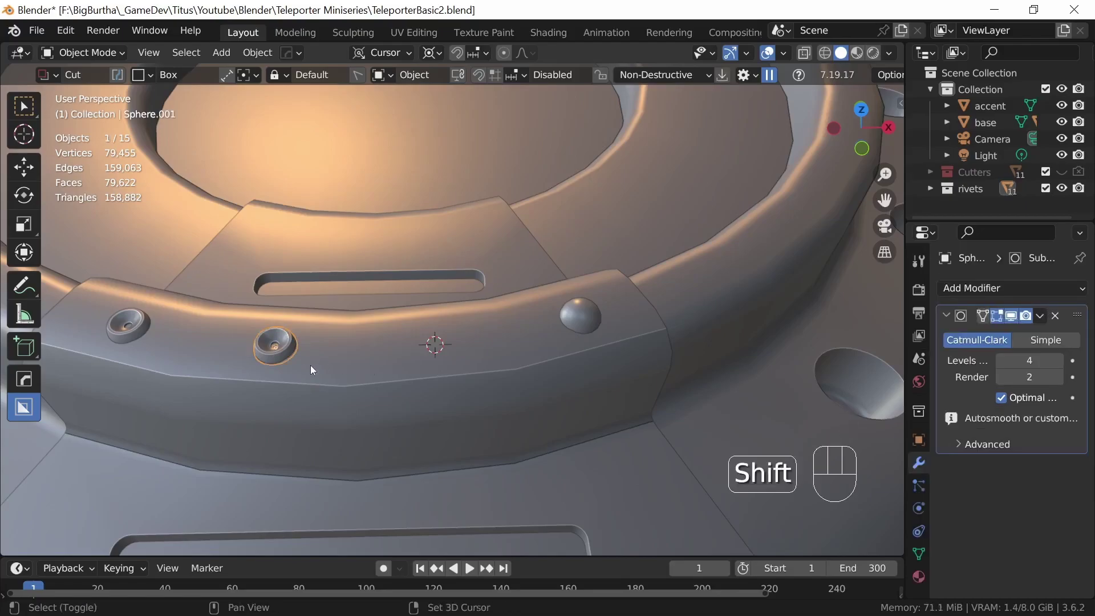
{"action": "key", "text": "shift+d"}
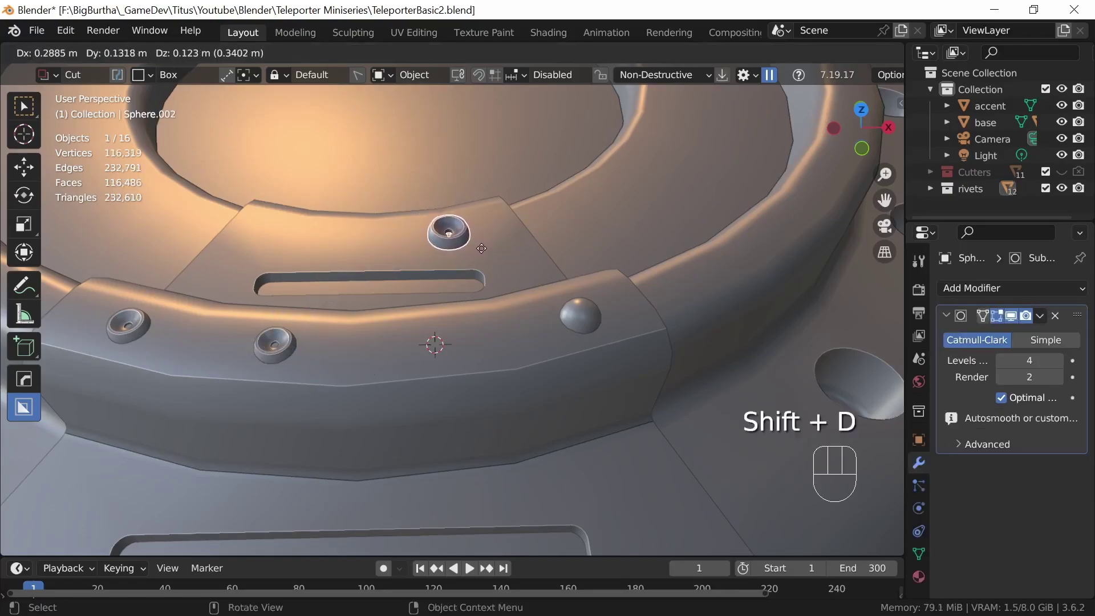
{"action": "left_click", "coordinate": [478, 245]}
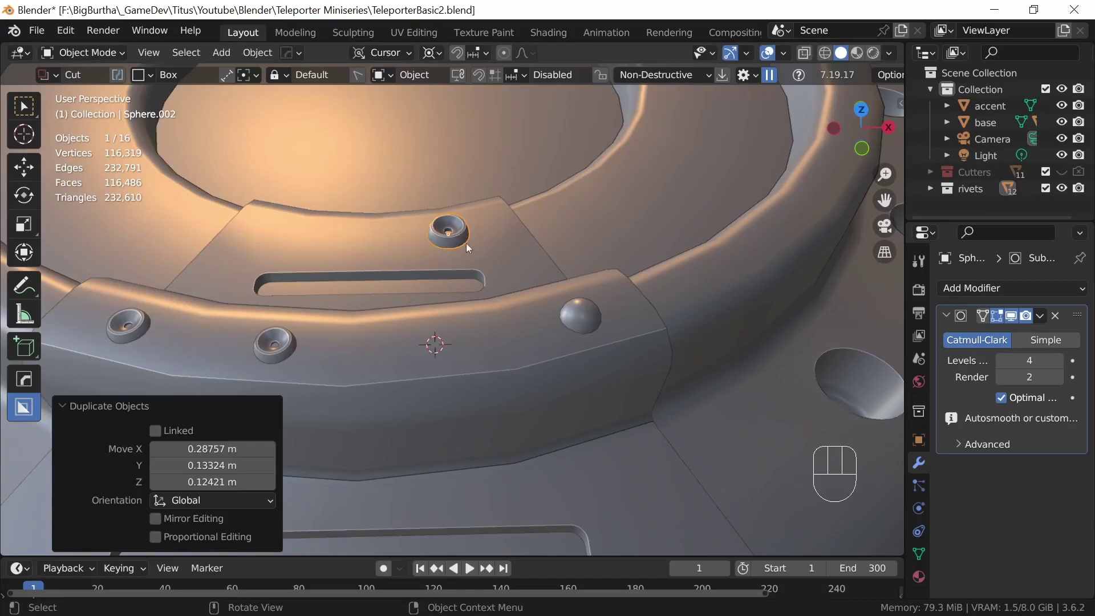
{"action": "right_click", "coordinate": [468, 245]}
{"action": "mouse_move", "coordinate": [457, 281]}
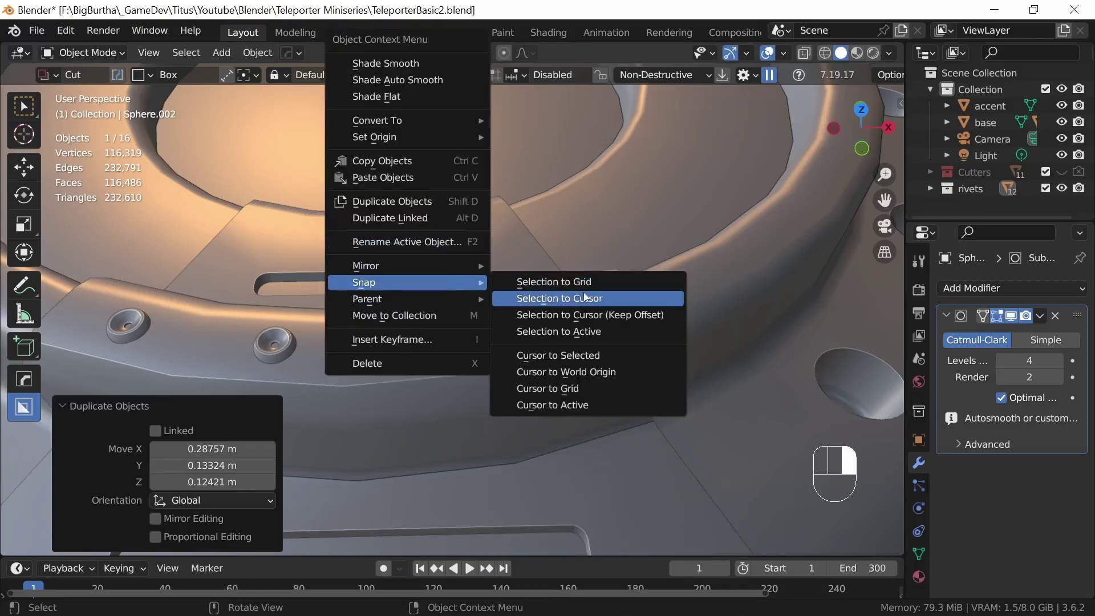
{"action": "left_click", "coordinate": [582, 299]}
- Snap the 3D cursor to the last dome rivet in the row and delete that dome
{"action": "middle_click_drag", "start_coordinate": [579, 396], "coordinate": [533, 295]}
{"action": "left_click", "coordinate": [530, 284]}
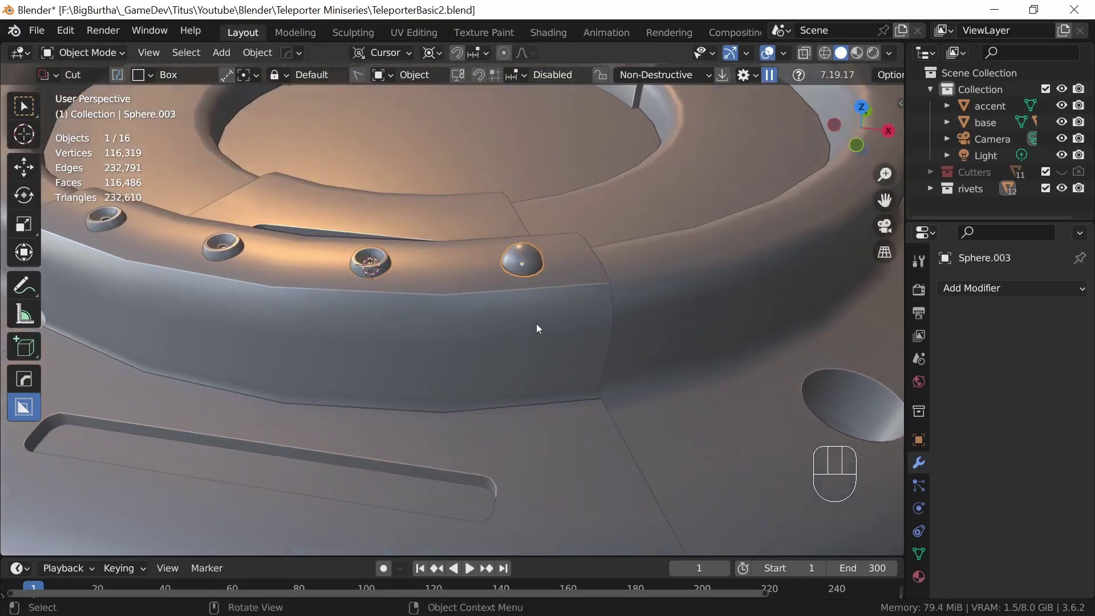
{"action": "key", "text": "x"}
{"action": "key", "text": "shift+s"}
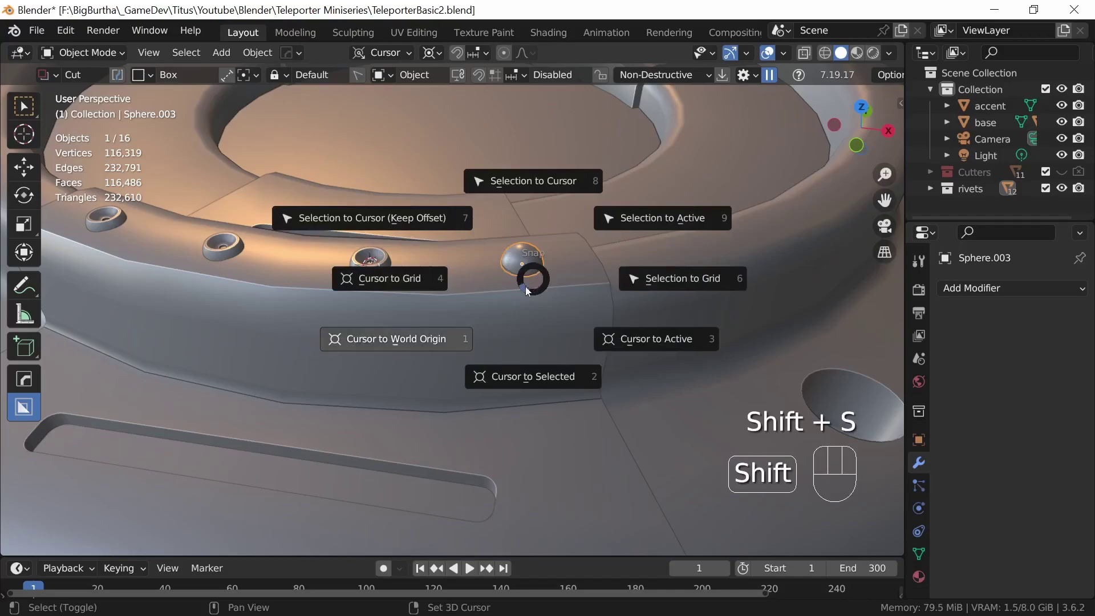
{"action": "left_click", "coordinate": [543, 375]}
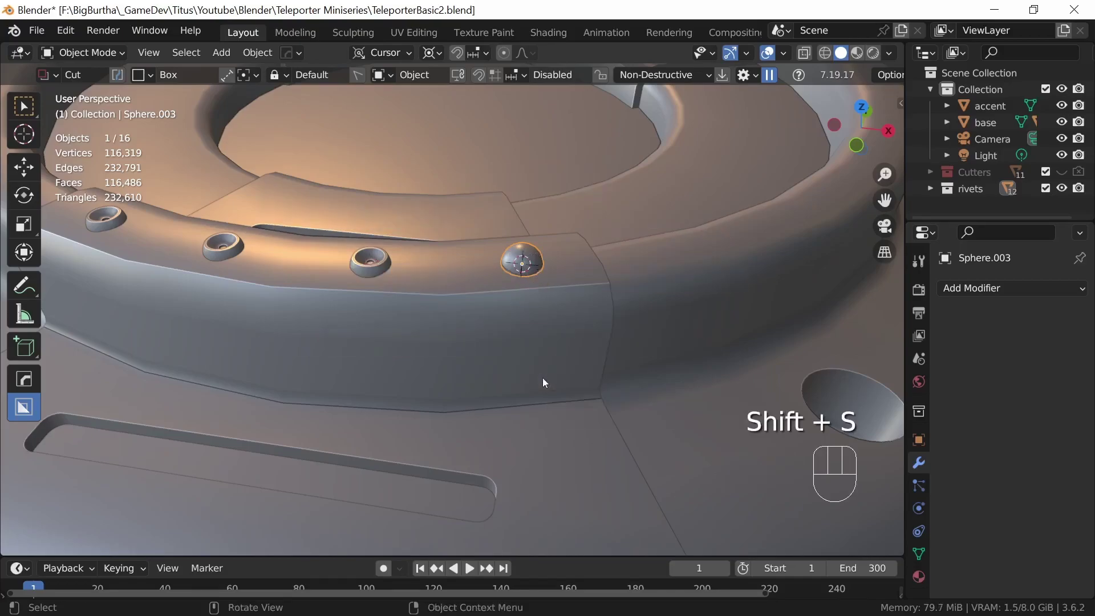
{"action": "key", "text": "x"}
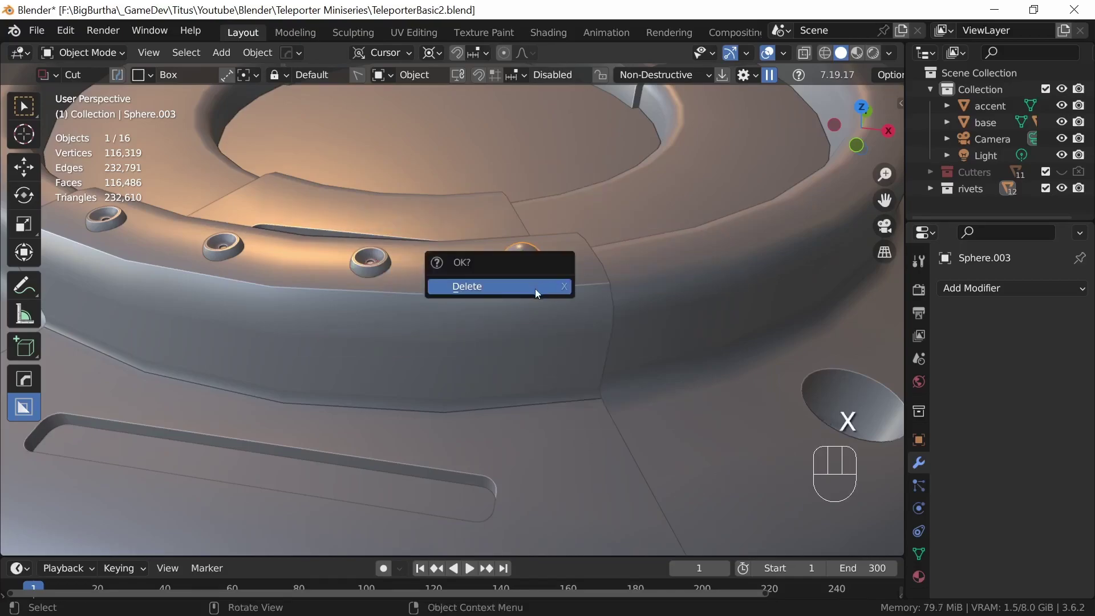
{"action": "left_click", "coordinate": [535, 289]}
- Duplicate the third dished rivet and snap the copy to the 3D cursor at the end of the row
{"action": "key", "text": "shift+d"}
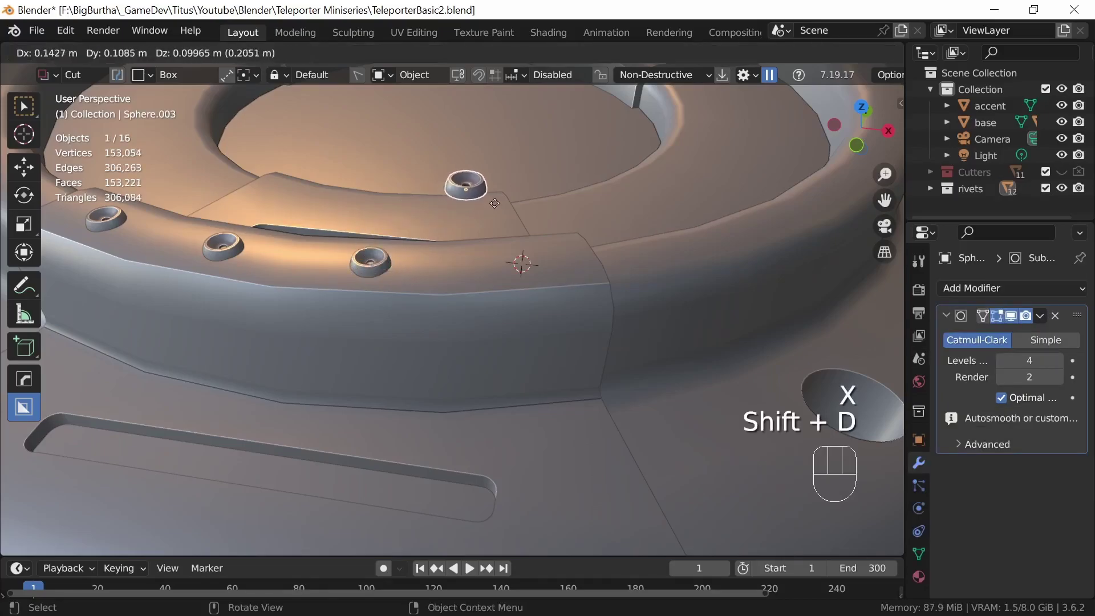
{"action": "left_click", "coordinate": [515, 226]}
{"action": "right_click", "coordinate": [515, 226]}
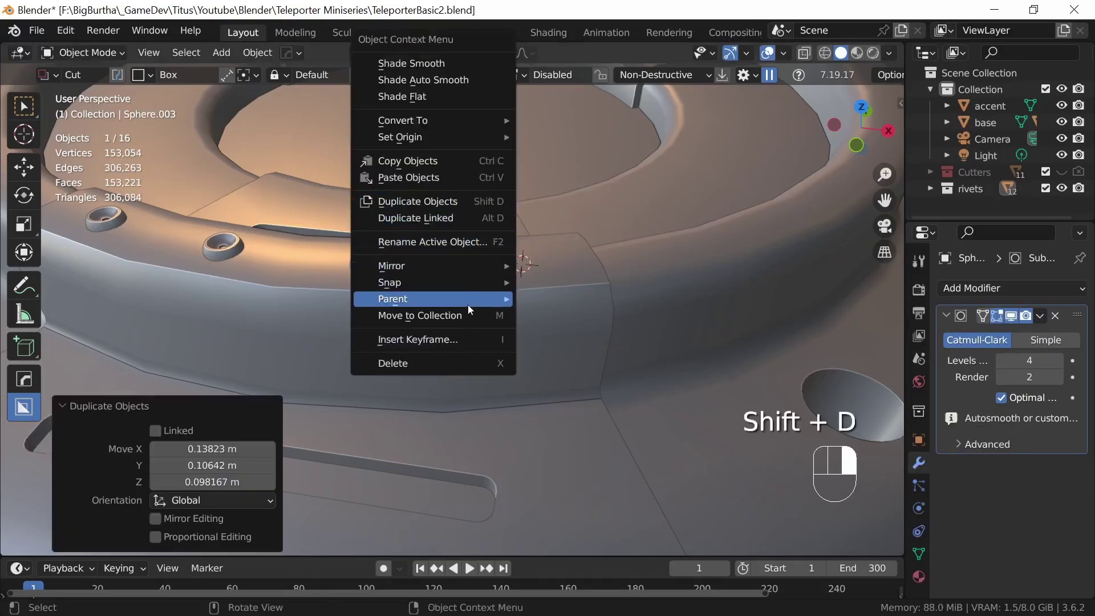
{"action": "mouse_move", "coordinate": [487, 282]}
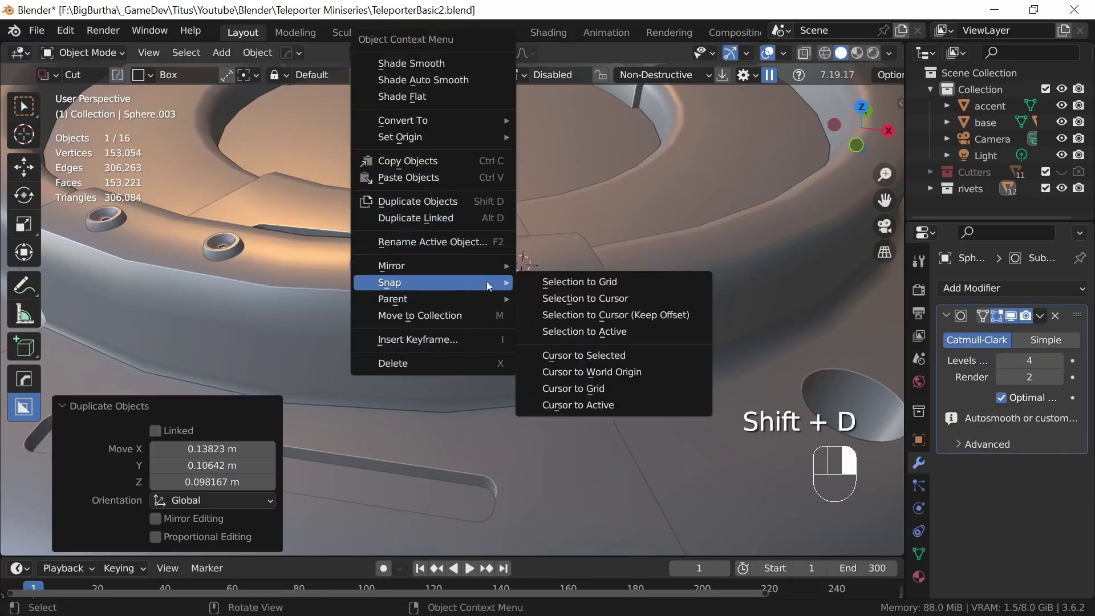
{"action": "left_click", "coordinate": [610, 299]}
- Return the 3D cursor to the world origin, deselect everything, and inspect the row of four dished rivets from above
{"action": "middle_click_drag", "start_coordinate": [601, 304], "coordinate": [594, 360]}
{"action": "key", "text": "KP_7"}
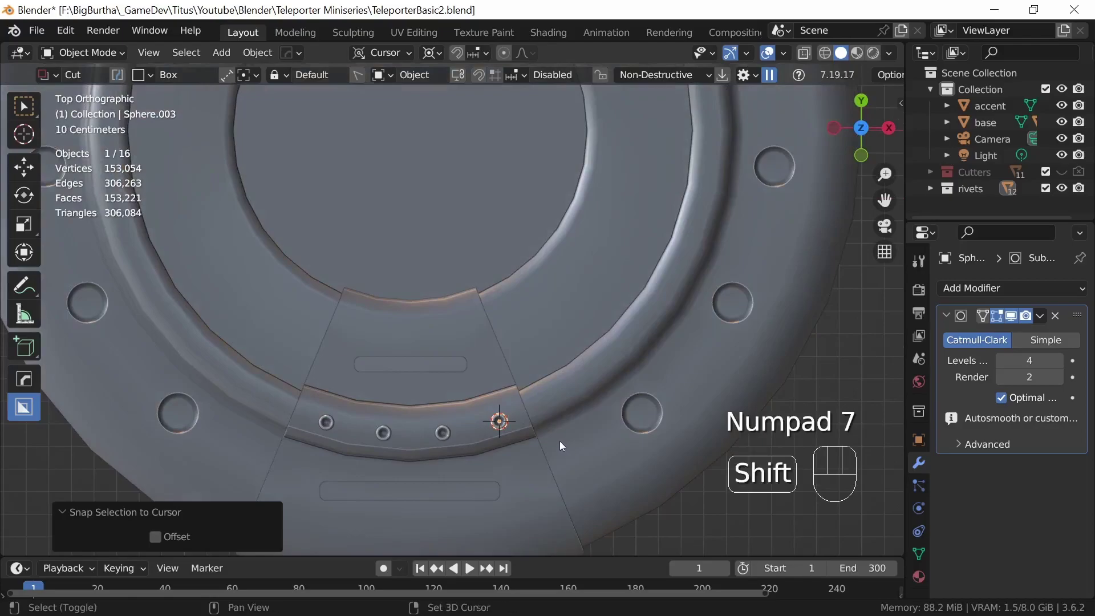
{"action": "key", "text": "shift+s"}
{"action": "left_click", "coordinate": [461, 495]}
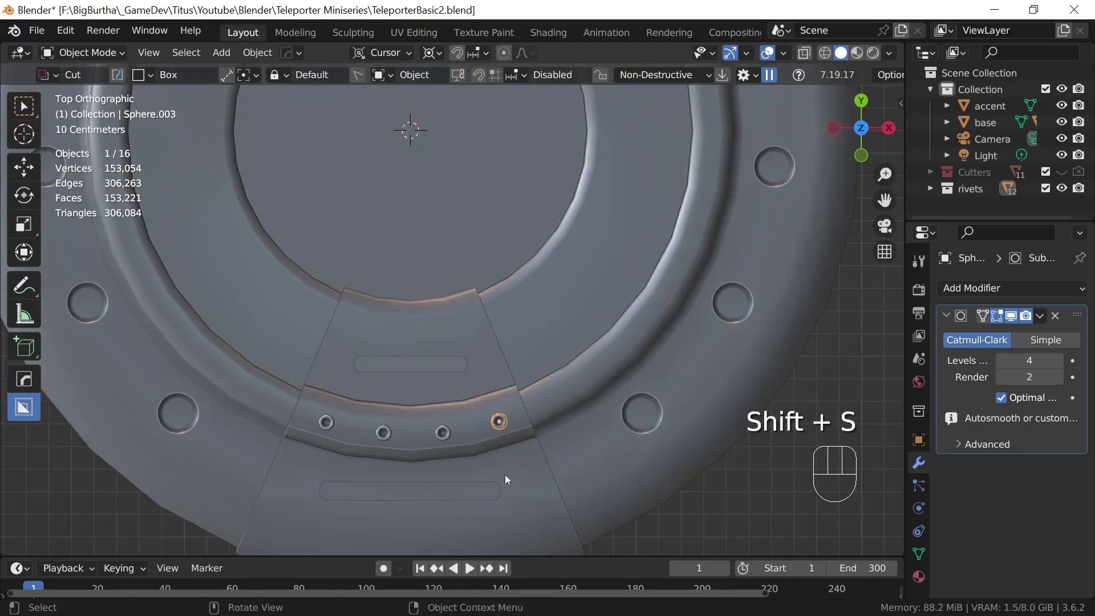
{"action": "key", "text": "alt+a"}
{"action": "middle_click_drag", "start_coordinate": [542, 485], "coordinate": [592, 402], "text": "shift"}
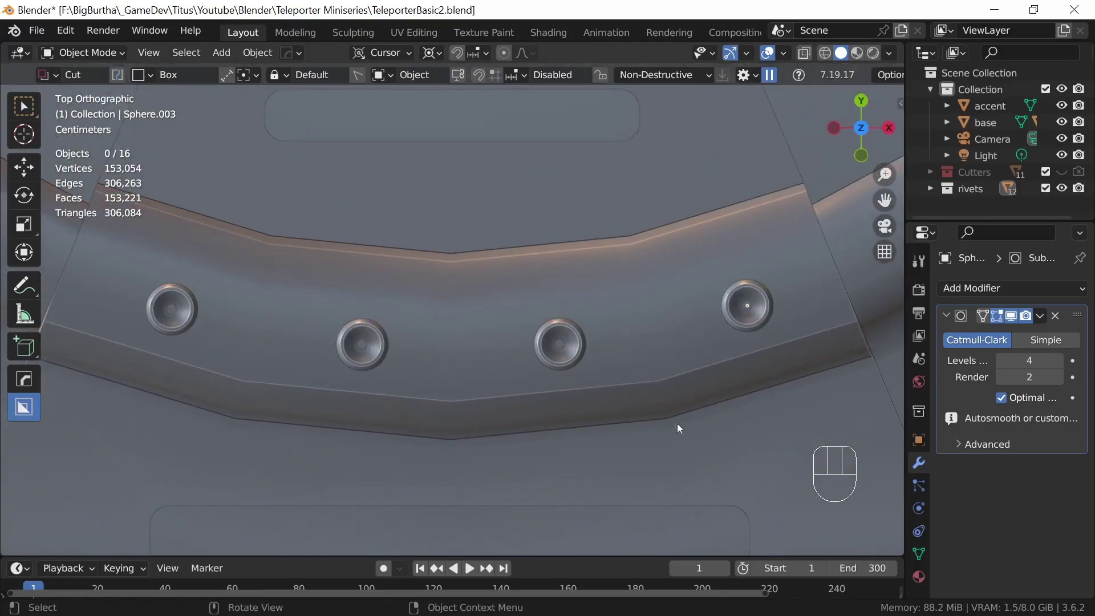
{"action": "middle_click_drag", "start_coordinate": [724, 397], "coordinate": [697, 443], "text": "ctrl"}
{"action": "mouse_move", "coordinate": [657, 395]}
{"action": "middle_mouse_down"}
{"action": "mouse_move", "coordinate": [653, 408]}
{"action": "mouse_move", "coordinate": [662, 386]}
{"action": "mouse_move", "coordinate": [658, 405]}
{"action": "middle_mouse_up"}
{"action": "middle_click_drag", "start_coordinate": [650, 361], "coordinate": [613, 429]}
{"action": "key", "text": "ctrl"}
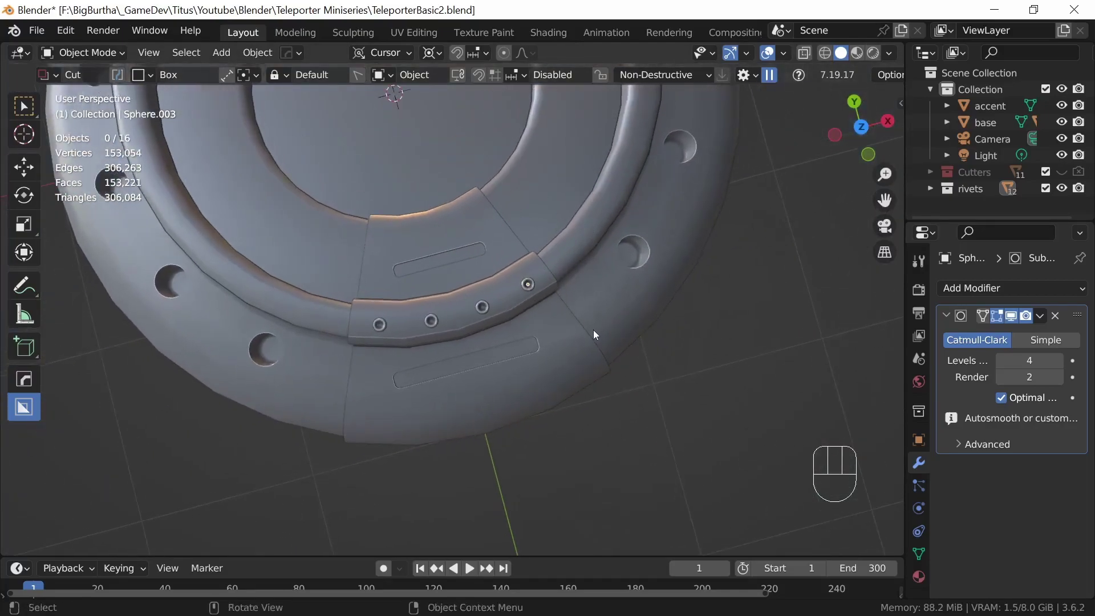
- On the next raised segment of the ring, snap the 3D cursor to the nearest end dome rivet and delete that dome
{"action": "key", "text": "KP_7"}
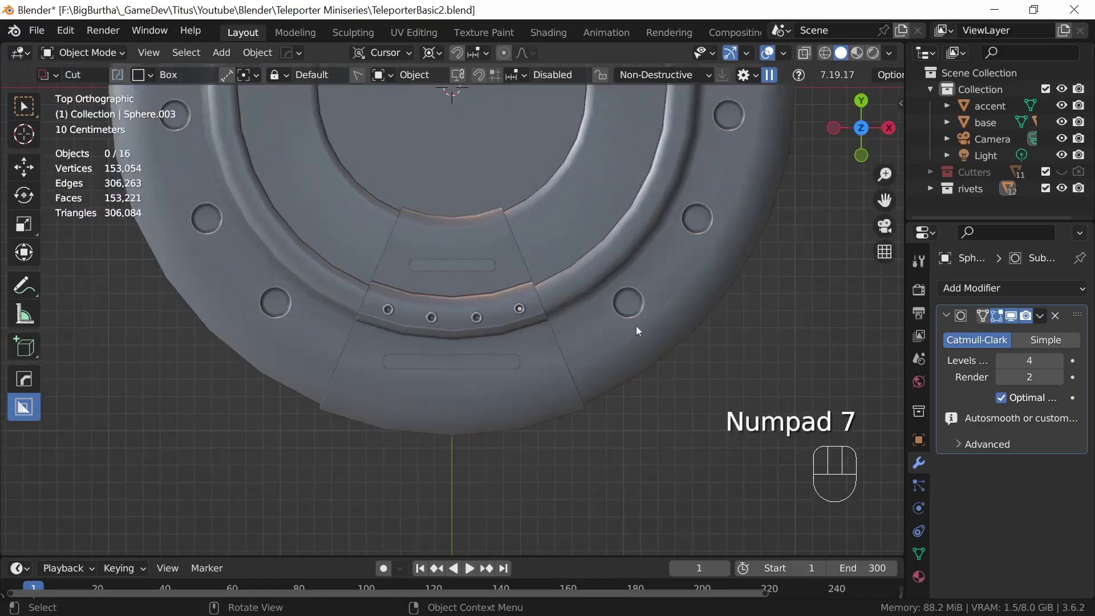
{"action": "left_click", "coordinate": [517, 310]}
{"action": "middle_click_drag", "start_coordinate": [643, 309], "coordinate": [466, 373], "text": "shift"}
{"action": "left_click", "coordinate": [334, 389]}
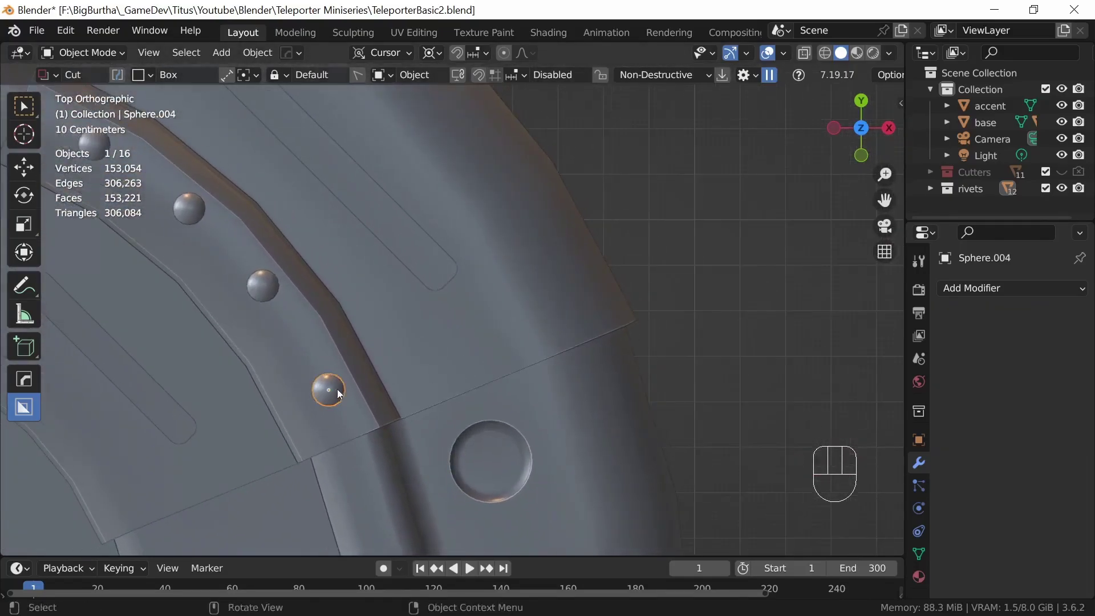
{"action": "key", "text": "shift+s"}
{"action": "left_click", "coordinate": [423, 480]}
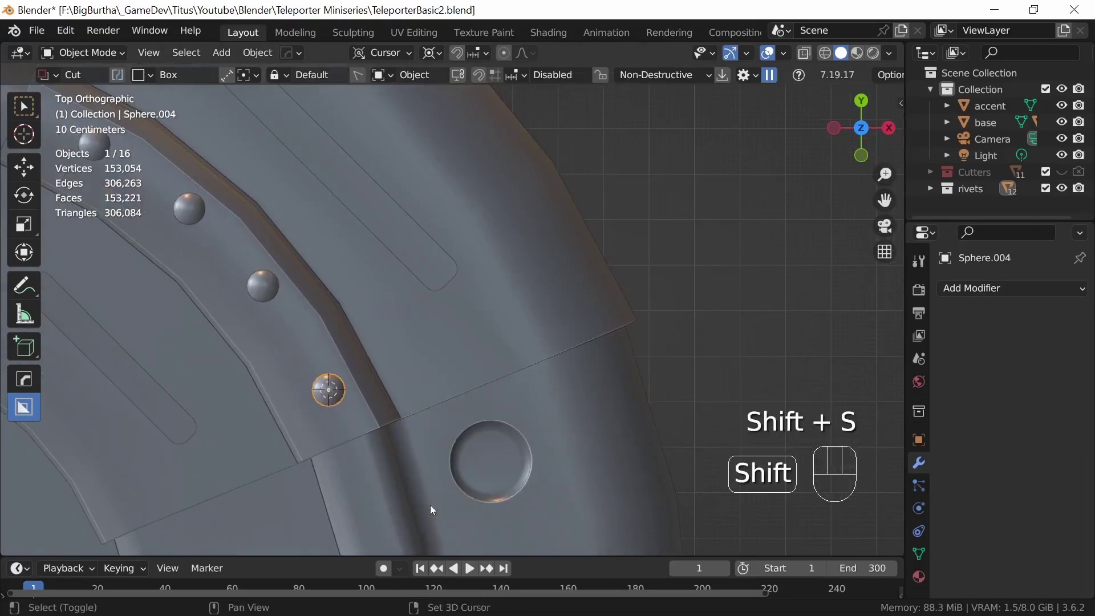
{"action": "key", "text": "x"}
{"action": "left_click", "coordinate": [389, 436]}
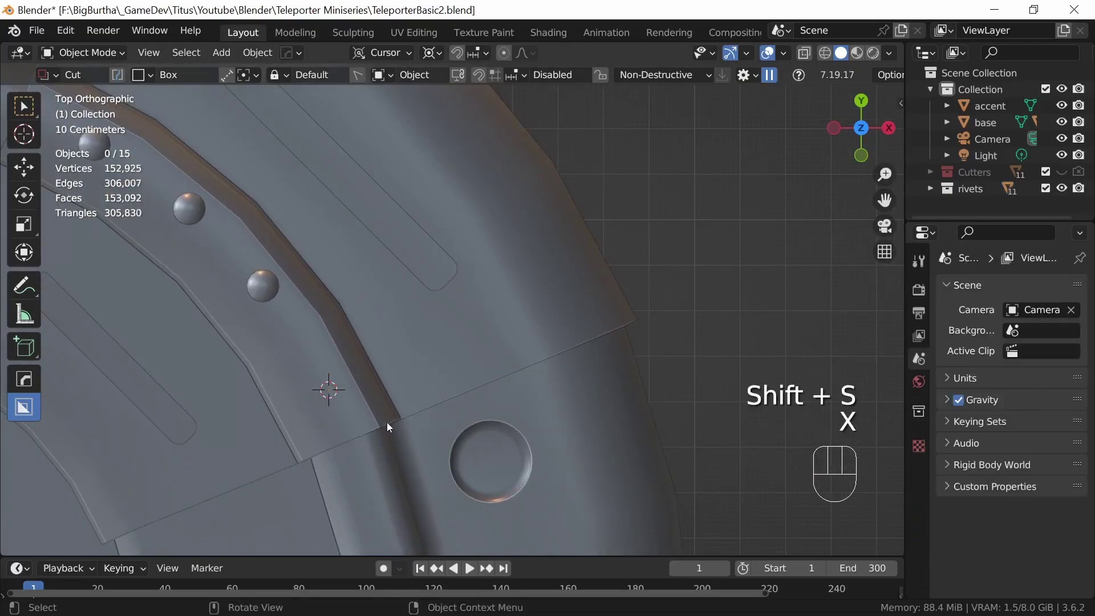
- Duplicate the end dished rivet of the first row and snap the copy to the 3D cursor on the next segment
{"action": "middle_click_drag", "start_coordinate": [474, 349], "coordinate": [320, 446], "text": "ctrl"}
{"action": "left_click", "coordinate": [205, 491]}
{"action": "key", "text": "shift+d"}
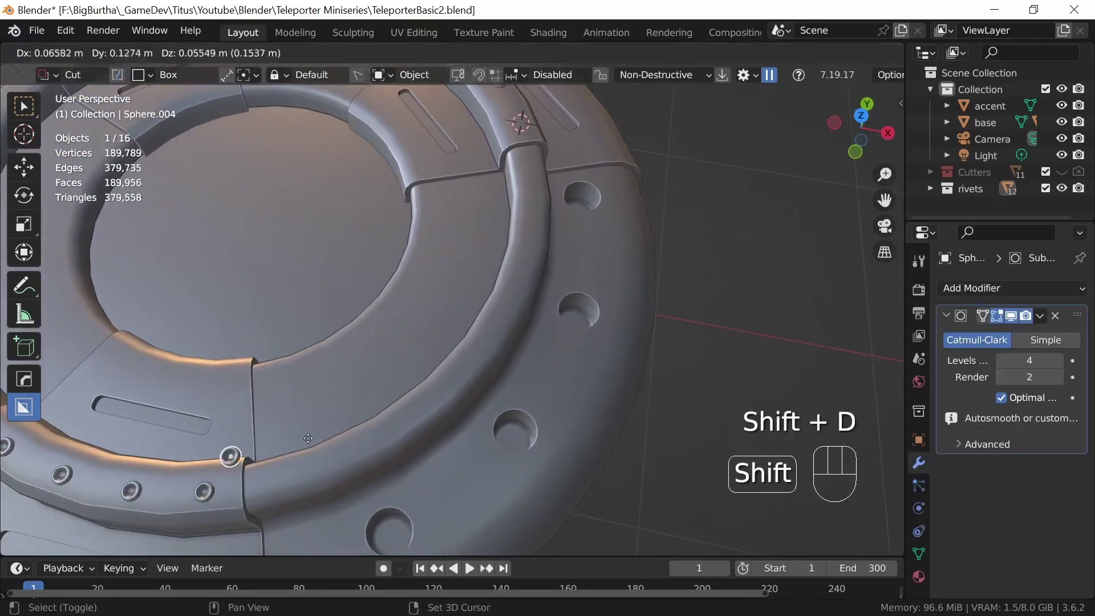
{"action": "left_click", "coordinate": [389, 368]}
{"action": "right_click", "coordinate": [376, 370]}
{"action": "mouse_move", "coordinate": [378, 371]}
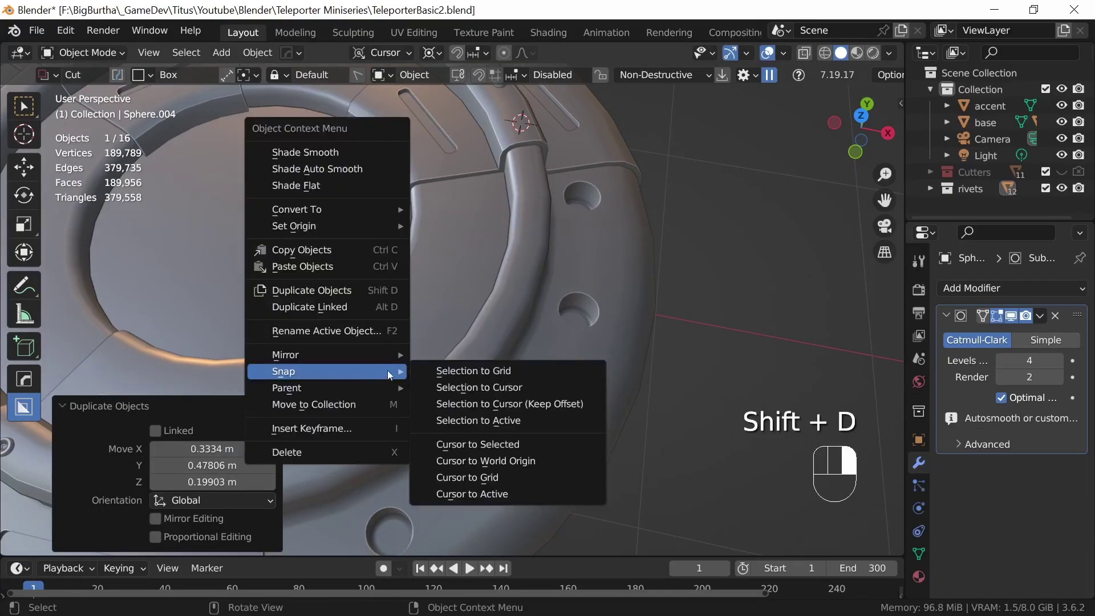
{"action": "left_click", "coordinate": [522, 388]}
- Snap the 3D cursor to the dome rivet beside the new dished one and delete that dome
{"action": "mouse_move", "coordinate": [545, 365]}
{"action": "middle_mouse_down"}
{"action": "mouse_move", "coordinate": [615, 348]}
{"action": "mouse_move", "coordinate": [556, 402]}
{"action": "mouse_move", "coordinate": [526, 403]}
{"action": "mouse_move", "coordinate": [593, 389]}
{"action": "mouse_move", "coordinate": [637, 395]}
{"action": "mouse_move", "coordinate": [529, 372]}
{"action": "middle_mouse_up"}
{"action": "left_click", "coordinate": [451, 267]}
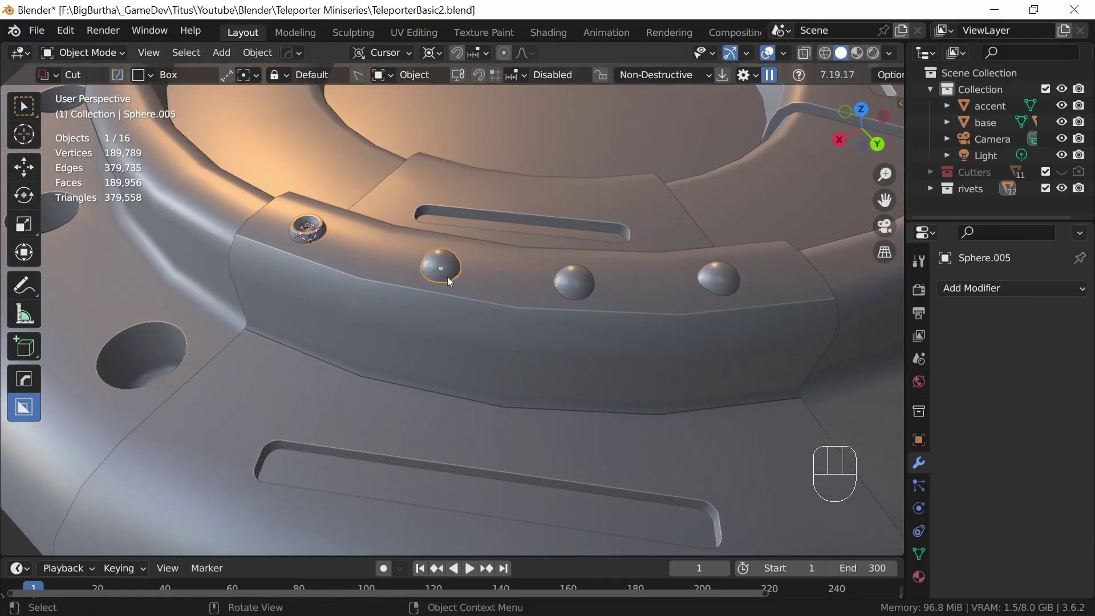
{"action": "key", "text": "shift+s"}
{"action": "left_click", "coordinate": [444, 356]}
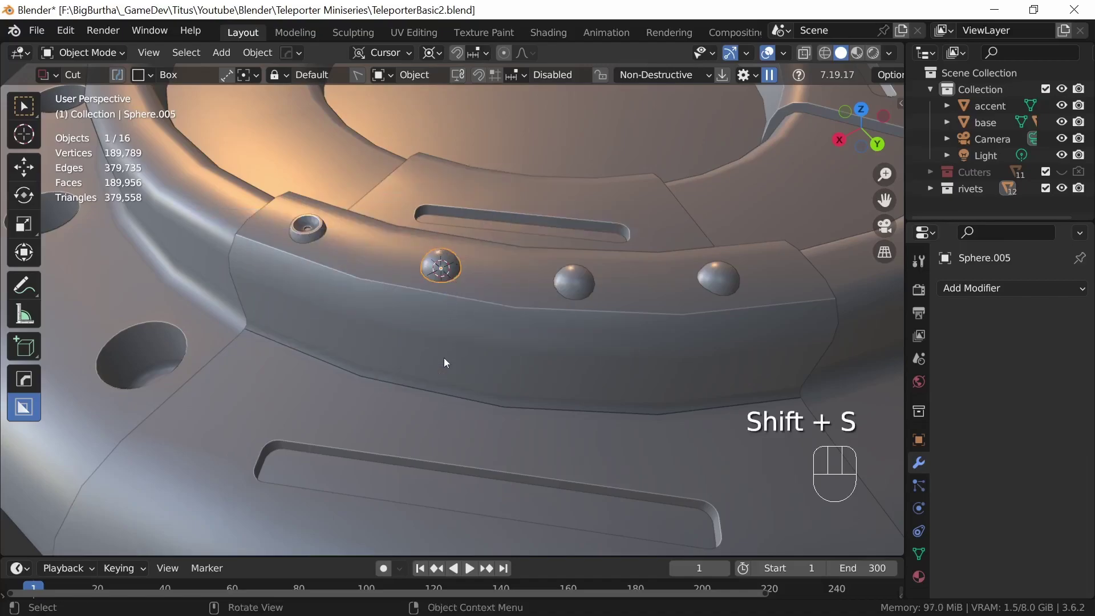
{"action": "key", "text": "x"}
{"action": "left_click", "coordinate": [447, 313]}
- Duplicate the end dished rivet on this segment and snap the copy to the 3D cursor at the second rivet position
{"action": "left_click", "coordinate": [319, 229]}
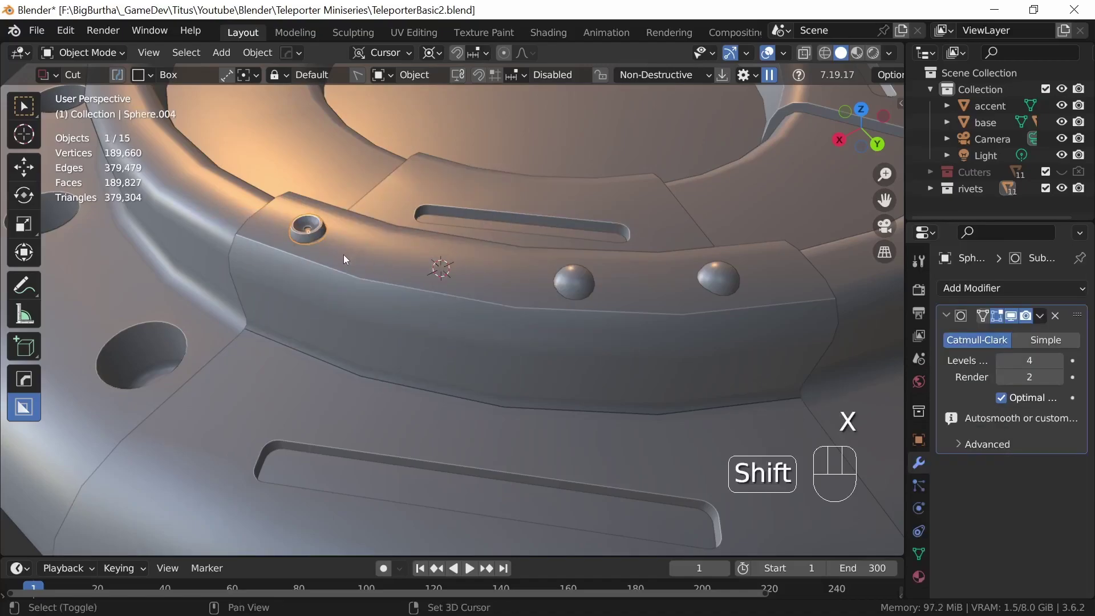
{"action": "key", "text": "shift+d"}
{"action": "left_click", "coordinate": [406, 197]}
{"action": "right_click", "coordinate": [406, 197]}
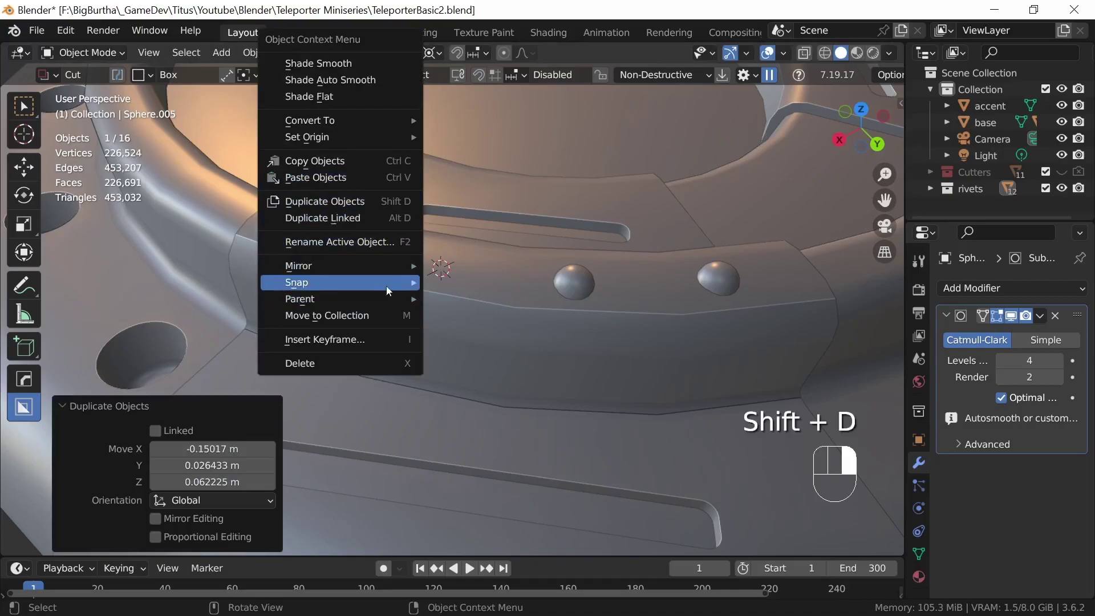
{"action": "mouse_move", "coordinate": [419, 283]}
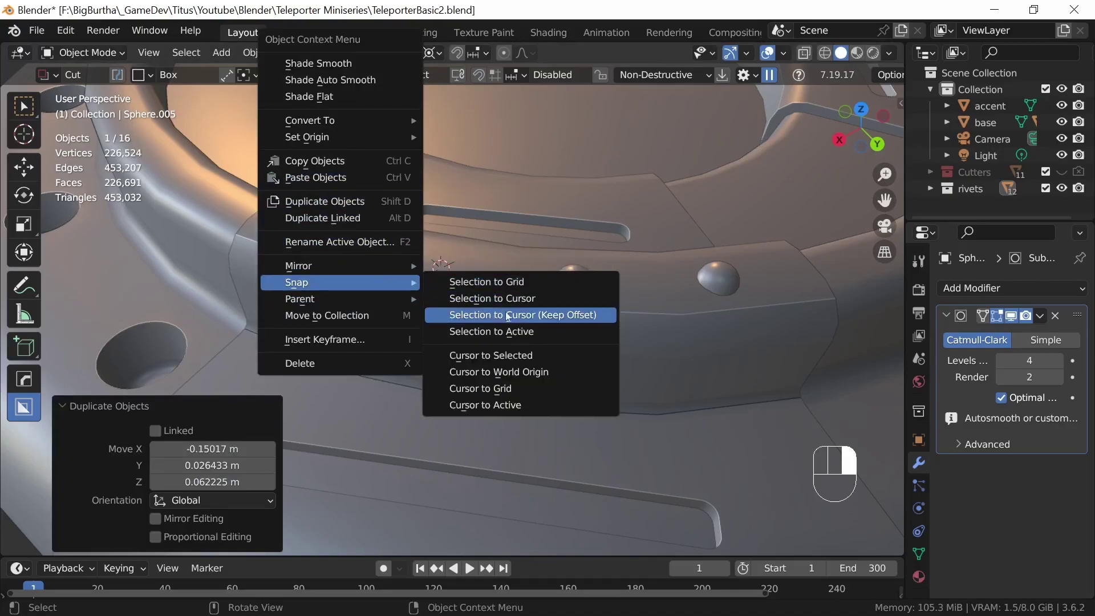
{"action": "left_click", "coordinate": [491, 298]}
- Snap the 3D cursor to the third rivet in the row, a plain dome, and delete that dome
{"action": "left_click", "coordinate": [577, 282]}
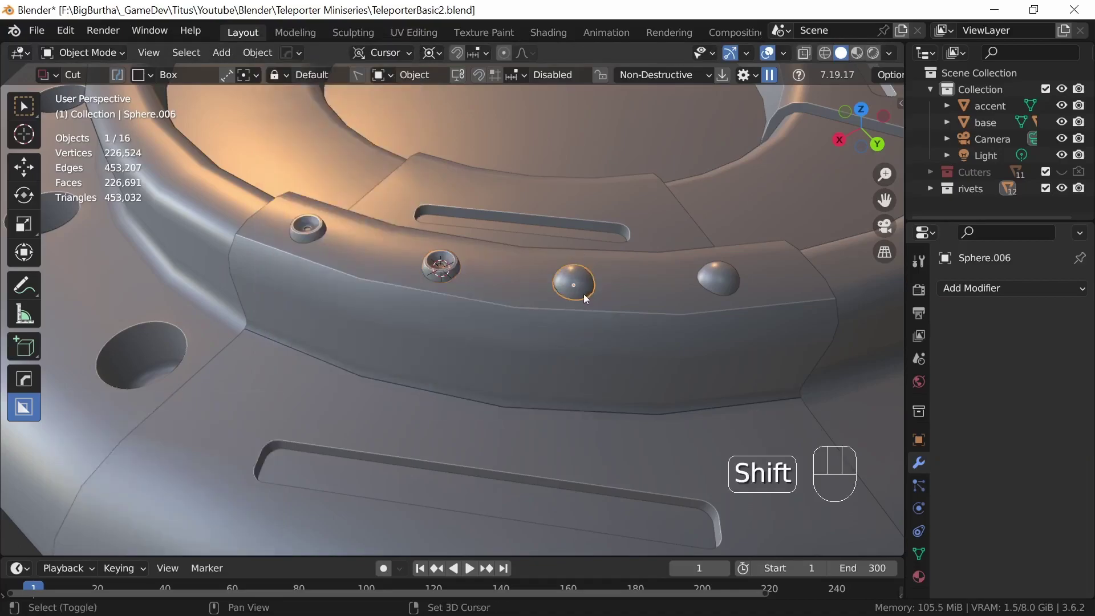
{"action": "key", "text": "shift+s"}
{"action": "left_click", "coordinate": [577, 381]}
{"action": "key", "text": "x"}
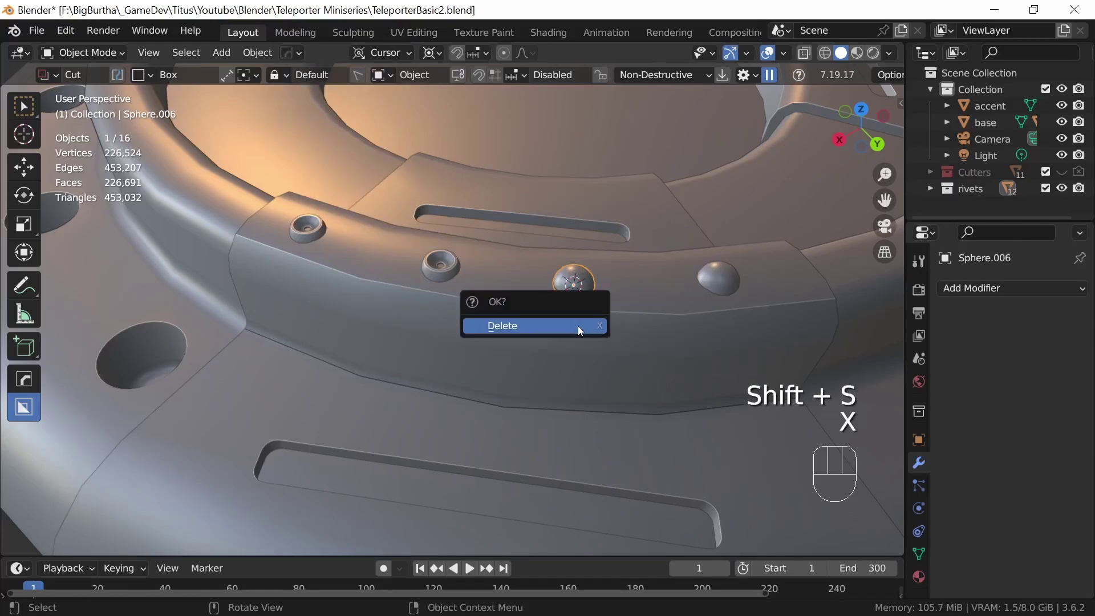
{"action": "left_click", "coordinate": [579, 325]}
- Duplicate the second dished rivet and snap the copy to the 3D cursor at the third rivet position
{"action": "left_click", "coordinate": [460, 264], "text": "shift"}
{"action": "key", "text": "shift+d"}
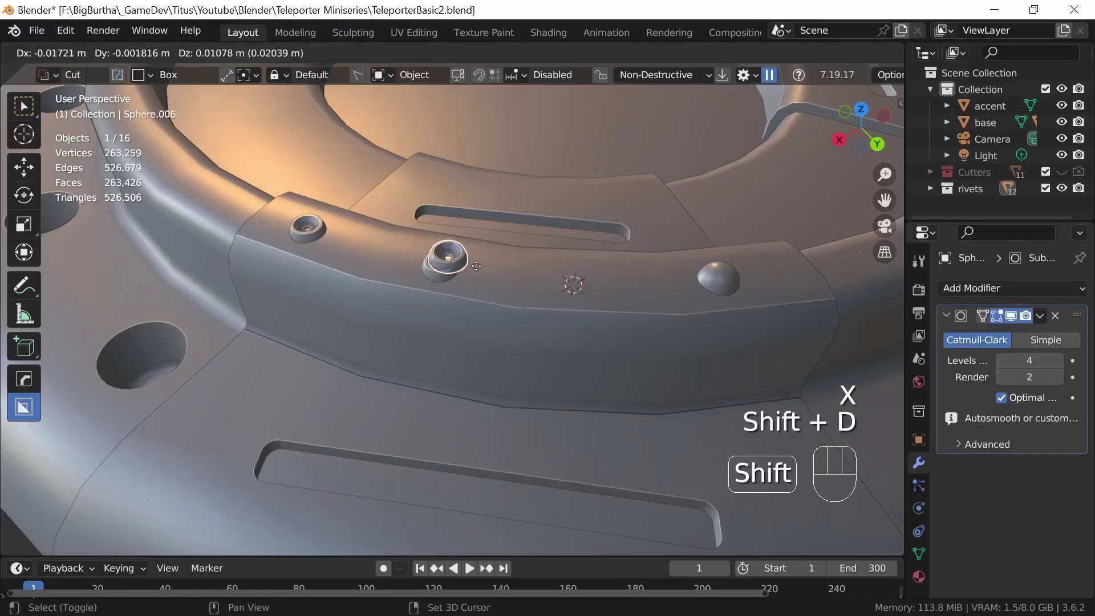
{"action": "left_click", "coordinate": [552, 208]}
{"action": "right_click", "coordinate": [552, 207]}
{"action": "mouse_move", "coordinate": [551, 282]}
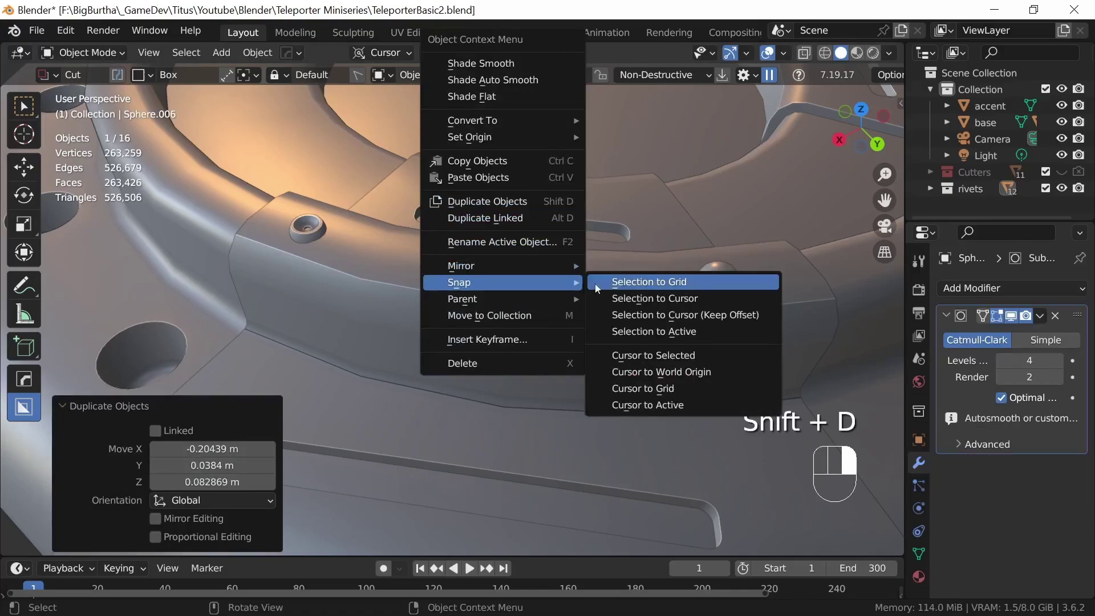
{"action": "left_click", "coordinate": [657, 298]}
- Snap the 3D cursor to the last remaining dome rivet on this segment and delete that dome
{"action": "middle_click_drag", "start_coordinate": [743, 331], "coordinate": [597, 353], "text": "shift"}
{"action": "left_click", "coordinate": [556, 318]}
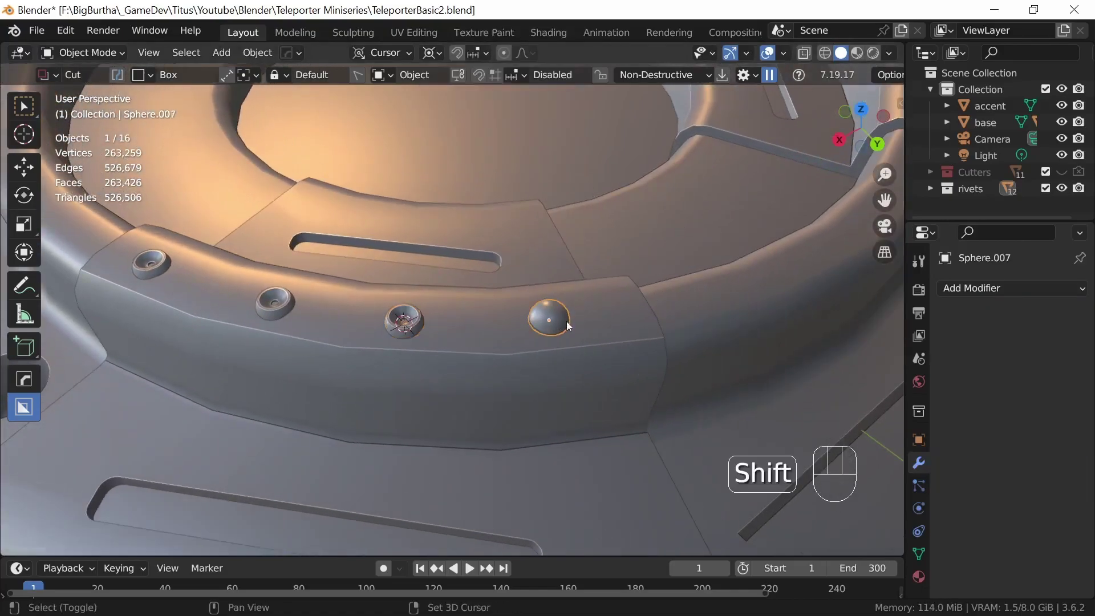
{"action": "key", "text": "shift+s"}
{"action": "left_click", "coordinate": [558, 428]}
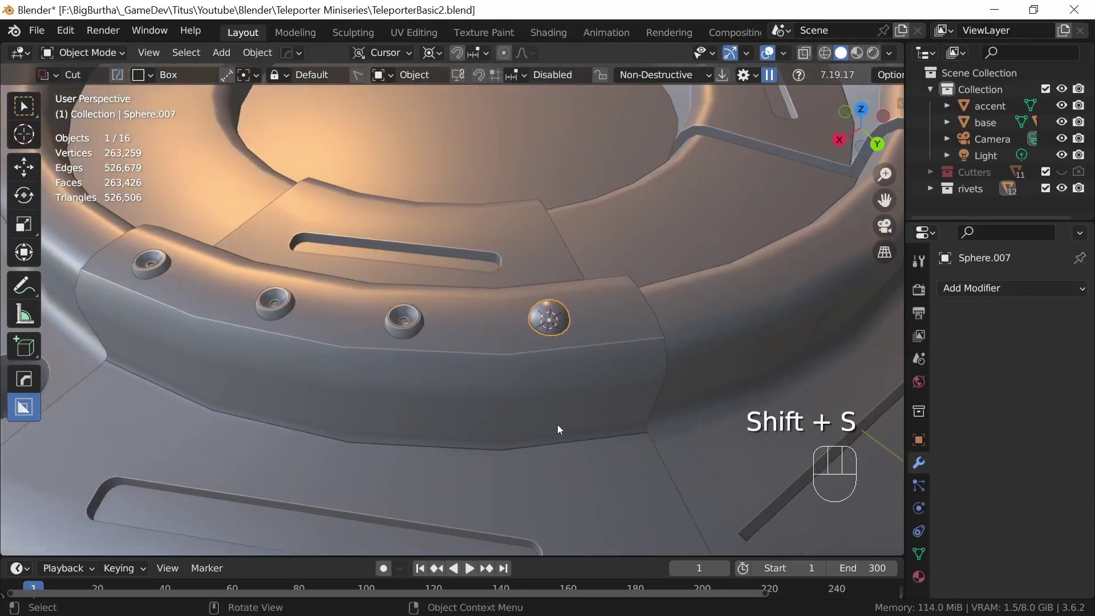
{"action": "key", "text": "x"}
{"action": "left_click", "coordinate": [556, 333]}
- Duplicate the third dished rivet and snap the copy to the 3D cursor to complete the second segment's row
{"action": "left_click", "coordinate": [407, 321]}
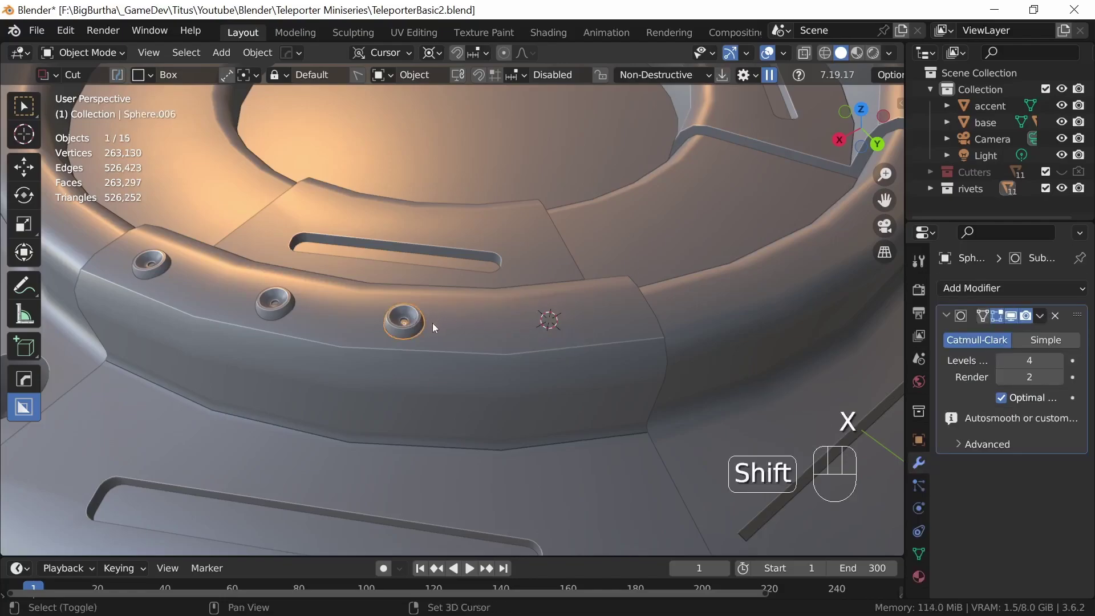
{"action": "key", "text": "shift+d"}
{"action": "left_click", "coordinate": [547, 234]}
{"action": "right_click", "coordinate": [531, 239]}
{"action": "mouse_move", "coordinate": [550, 285]}
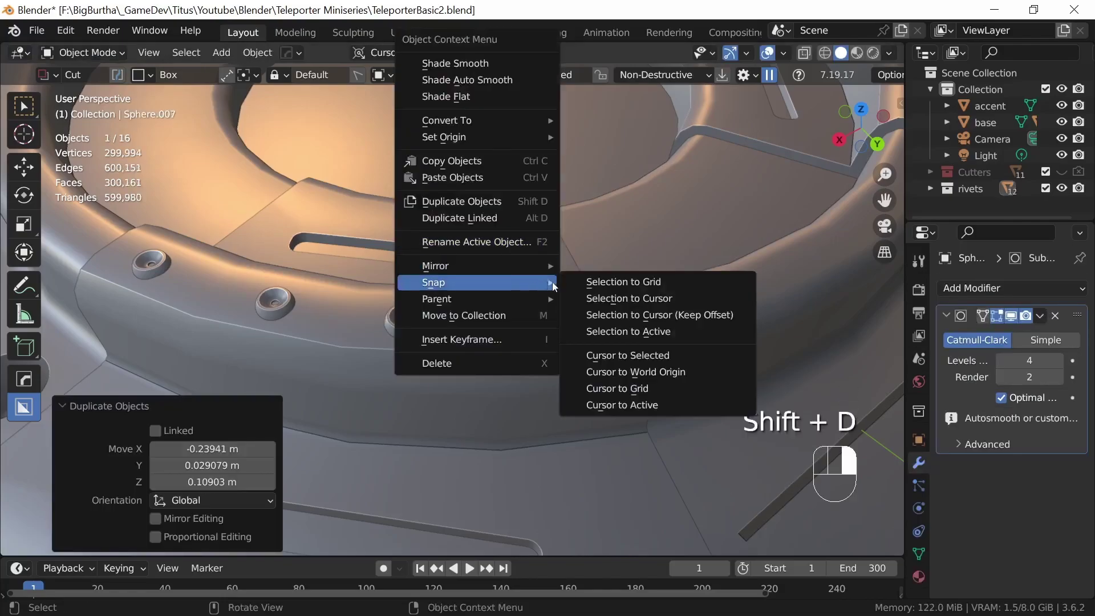
{"action": "left_click", "coordinate": [656, 299]}
- On the last raised segment with domes, snap the 3D cursor to the end dome nearest the finished row and delete that dome
{"action": "scroll", "coordinate": [714, 319], "scroll_direction": "down", "scroll_amount": 5}
{"action": "middle_click_drag", "start_coordinate": [593, 343], "coordinate": [566, 369], "text": "ctrl"}
{"action": "left_click", "coordinate": [564, 372]}
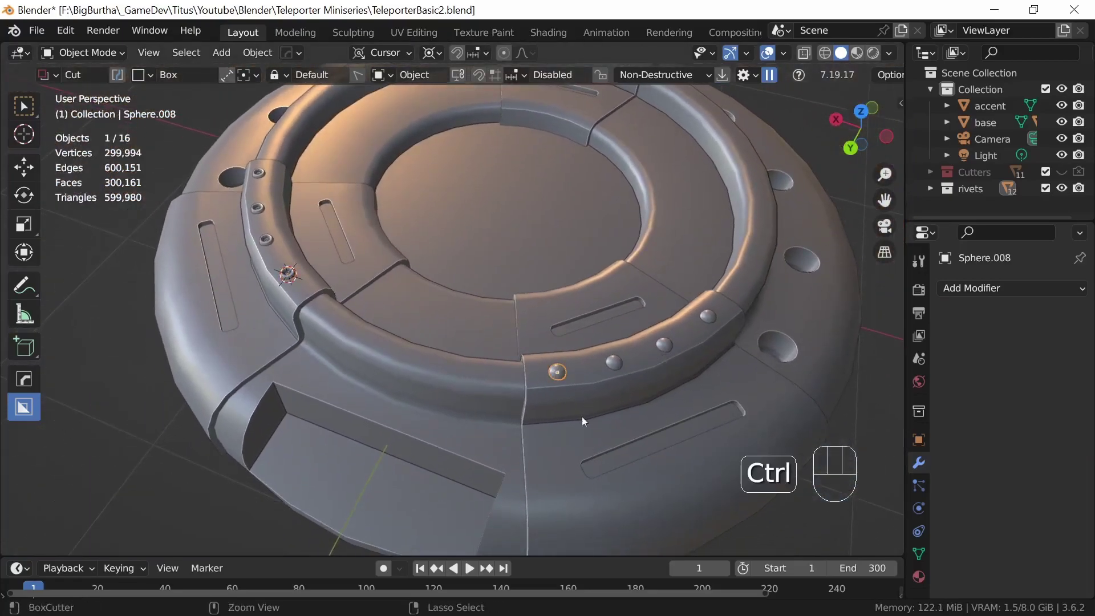
{"action": "middle_click_drag", "start_coordinate": [584, 412], "coordinate": [597, 371], "text": "ctrl"}
{"action": "key", "text": "shift+s"}
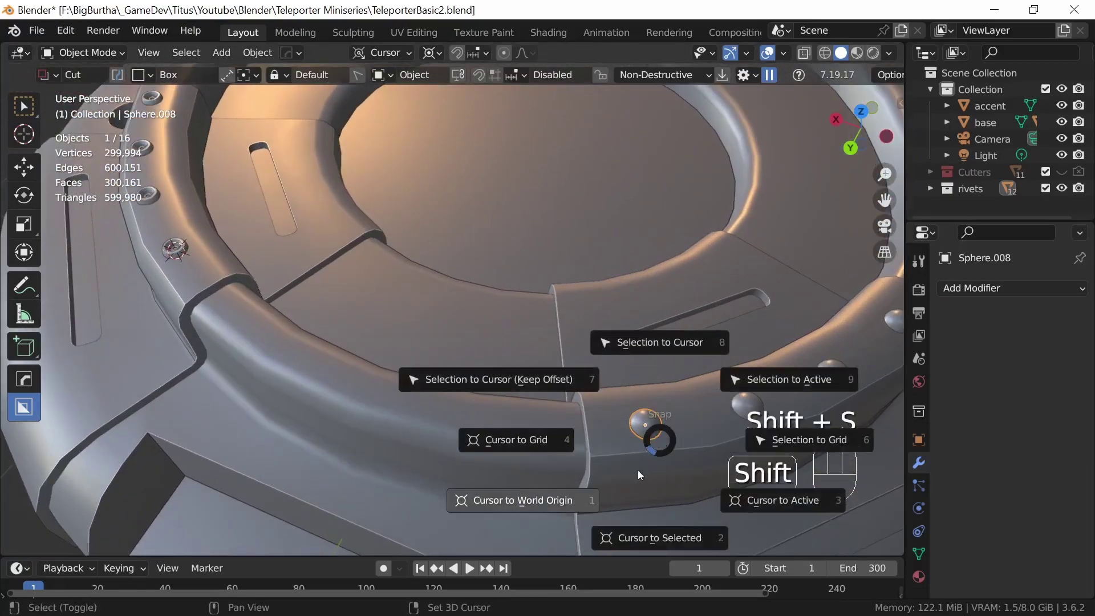
{"action": "left_click", "coordinate": [648, 537]}
{"action": "key", "text": "x"}
{"action": "left_click", "coordinate": [646, 487]}
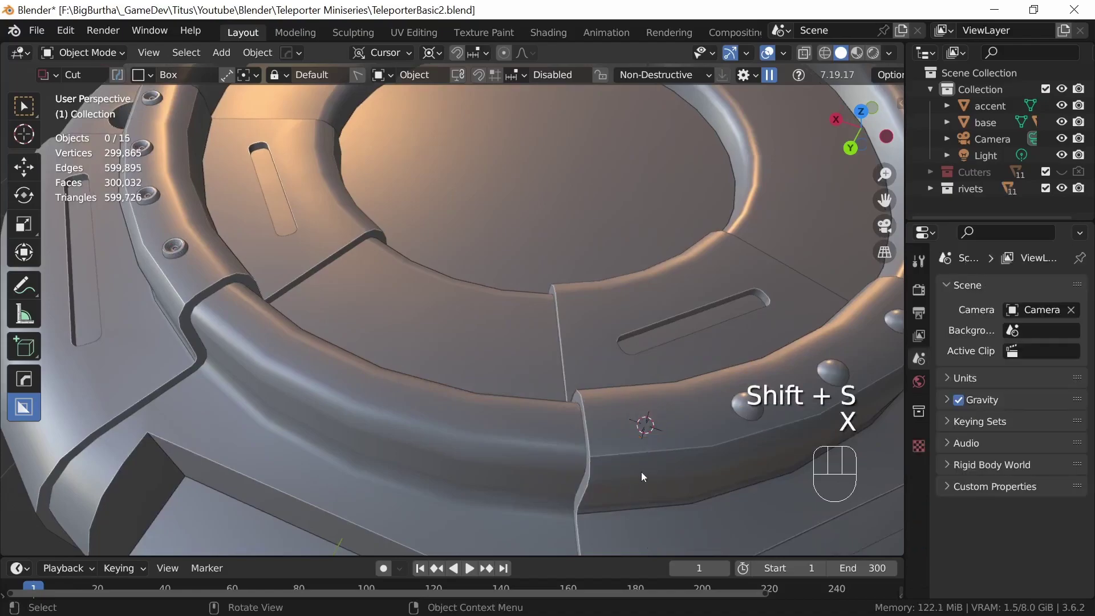
- Duplicate the nearest end dished rivet of the finished second row and snap the copy to the 3D cursor on the third segment
{"action": "left_click", "coordinate": [174, 247]}
{"action": "key", "text": "shift+d"}
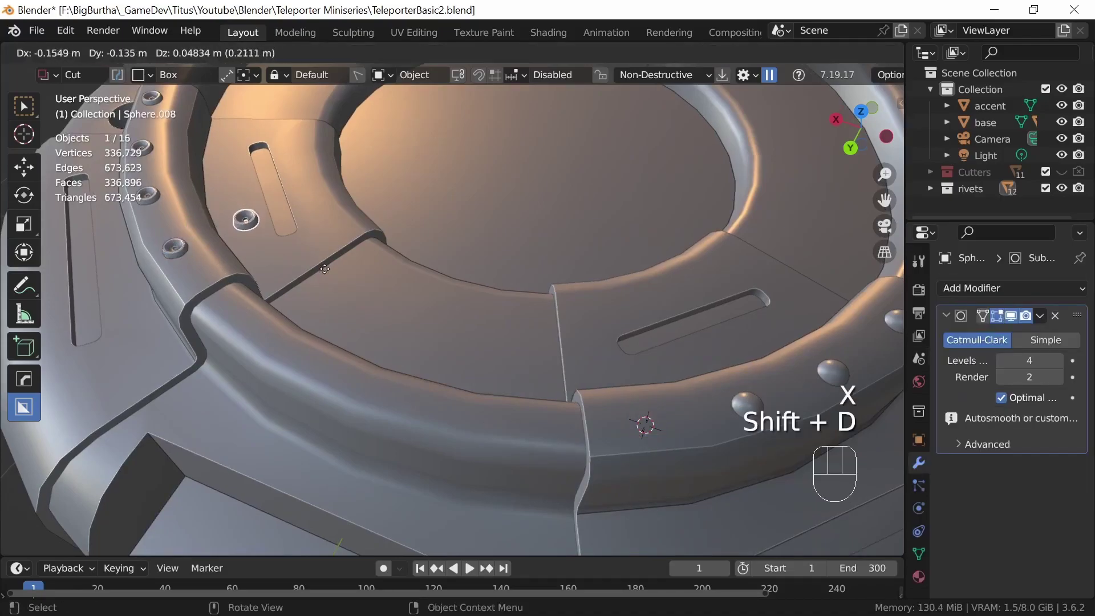
{"action": "left_click", "coordinate": [246, 224]}
{"action": "right_click", "coordinate": [245, 224]}
{"action": "mouse_move", "coordinate": [249, 282]}
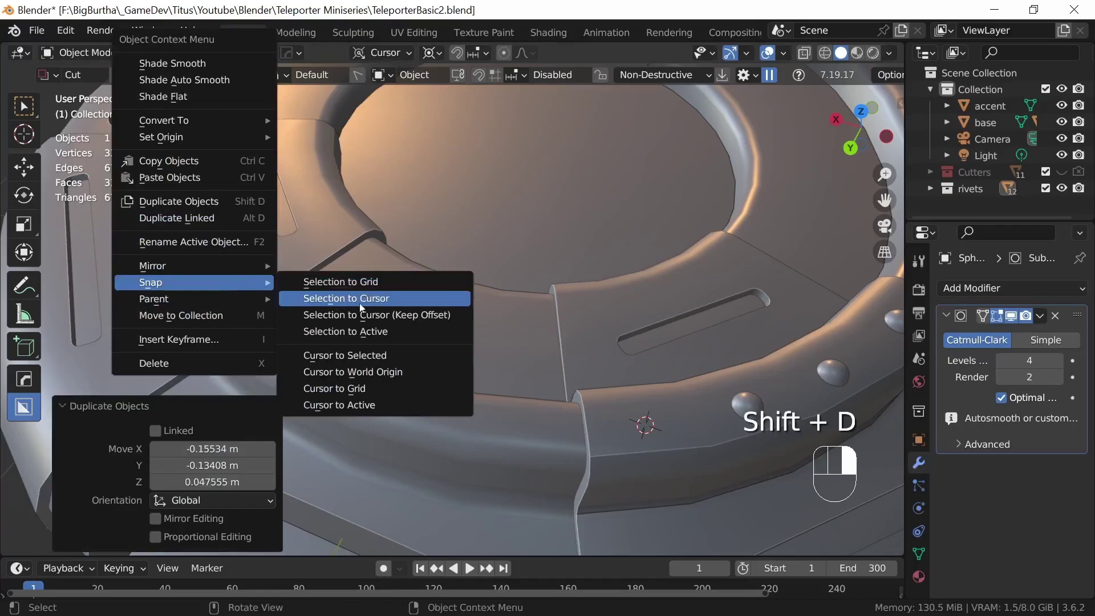
{"action": "left_click", "coordinate": [364, 301]}
- Snap the 3D cursor to the dome beside the third segment's first dished rivet and delete that dome
{"action": "middle_click_drag", "start_coordinate": [689, 469], "coordinate": [430, 289], "text": "shift"}
{"action": "left_click", "coordinate": [430, 290]}
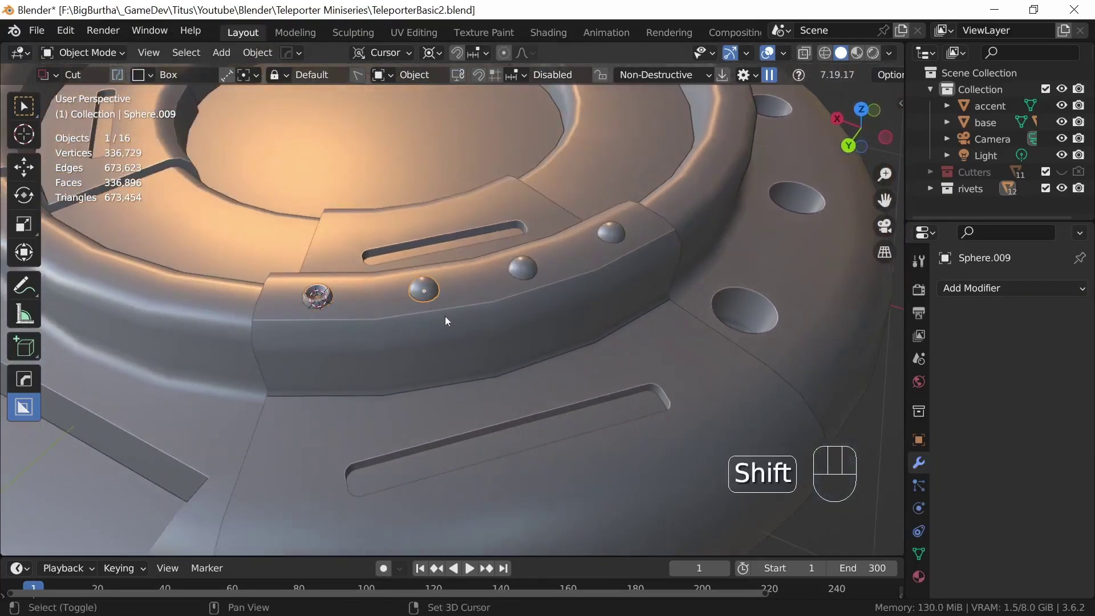
{"action": "key", "text": "shift+s"}
{"action": "left_click", "coordinate": [456, 418]}
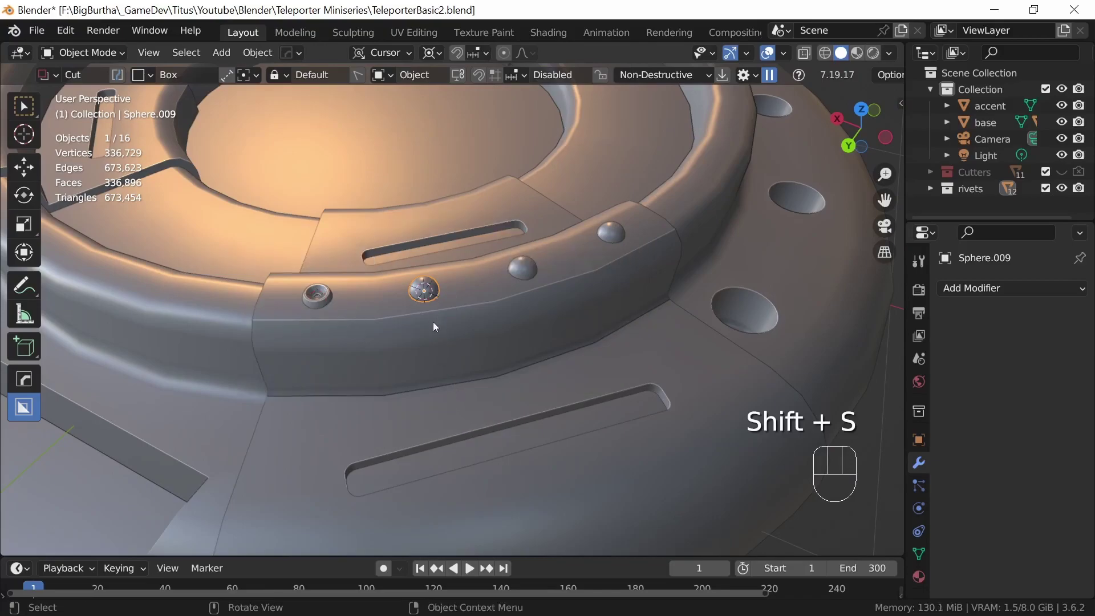
{"action": "key", "text": "x"}
{"action": "left_click", "coordinate": [419, 323]}
- Duplicate the third segment's first dished rivet and snap the copy to the 3D cursor at its second rivet position
{"action": "left_click", "coordinate": [320, 295]}
{"action": "key", "text": "shift+d"}
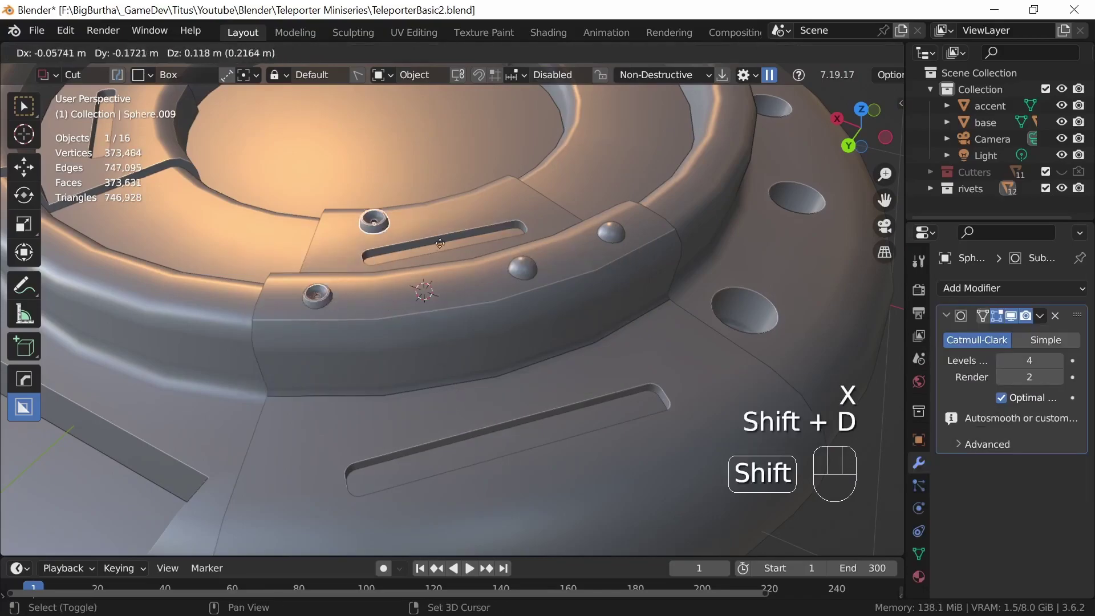
{"action": "left_click", "coordinate": [378, 231]}
{"action": "right_click", "coordinate": [380, 234]}
{"action": "mouse_move", "coordinate": [365, 282]}
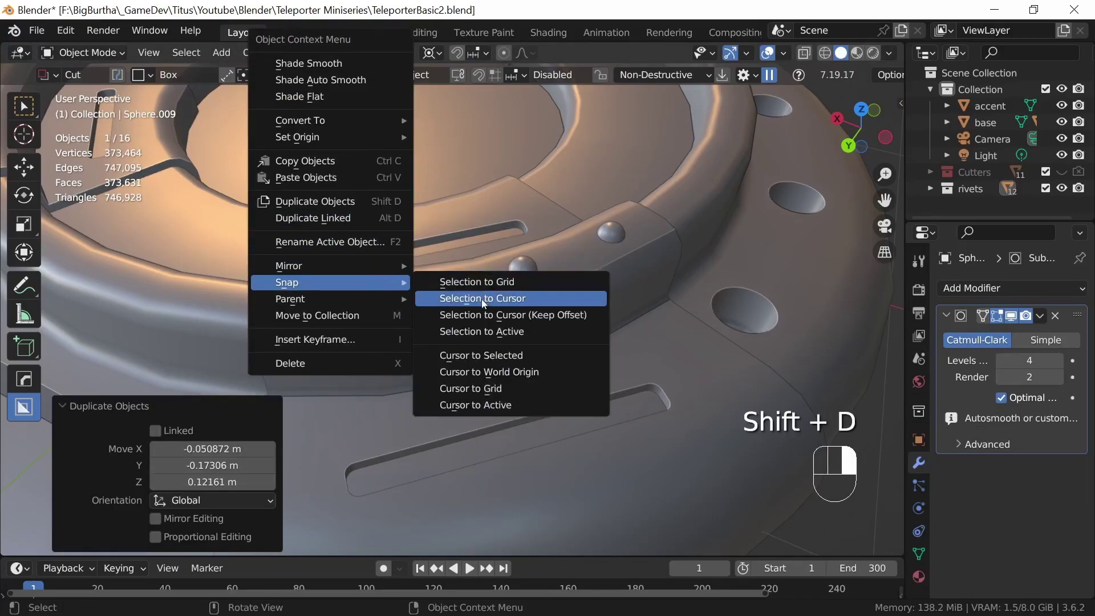
{"action": "left_click", "coordinate": [483, 298]}
- Snap the 3D cursor to the third segment's third rivet, a plain dome, and delete that dome
{"action": "middle_click_drag", "start_coordinate": [617, 351], "coordinate": [478, 307]}
{"action": "left_click", "coordinate": [420, 282]}
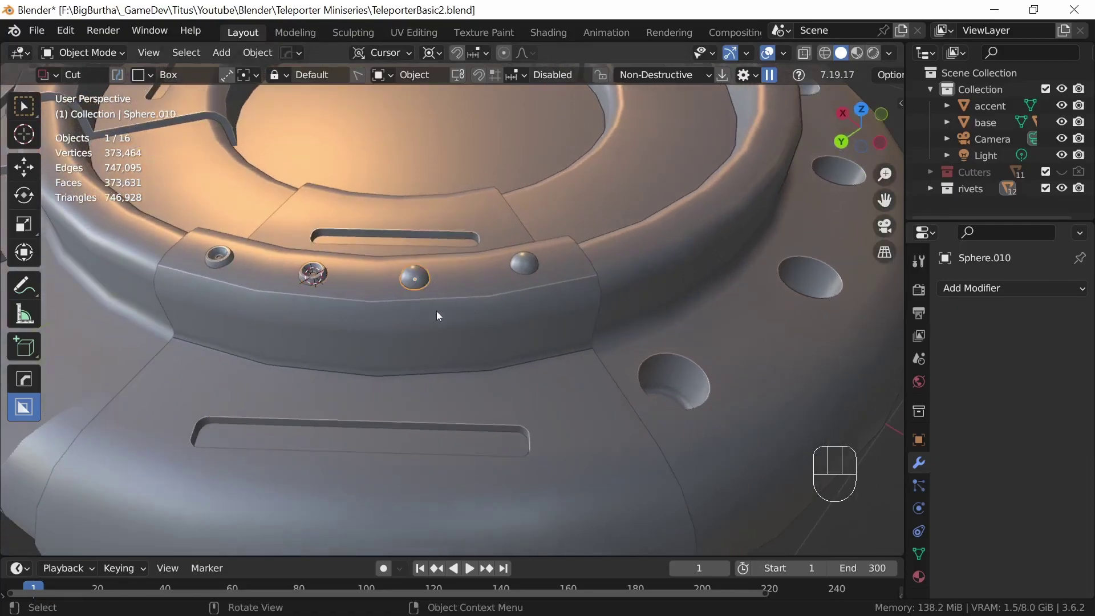
{"action": "key", "text": "shift+s"}
{"action": "left_click", "coordinate": [429, 360]}
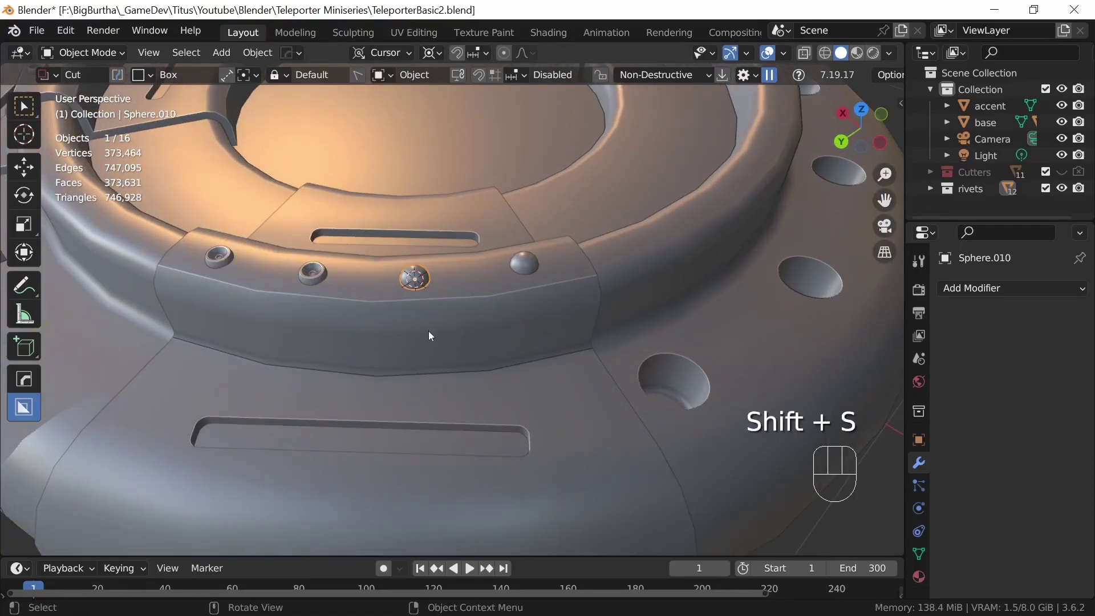
{"action": "key", "text": "x"}
{"action": "left_click", "coordinate": [426, 331]}
- Duplicate the third segment's second dished rivet and snap the copy to the 3D cursor at its third rivet position
{"action": "left_click", "coordinate": [312, 274]}
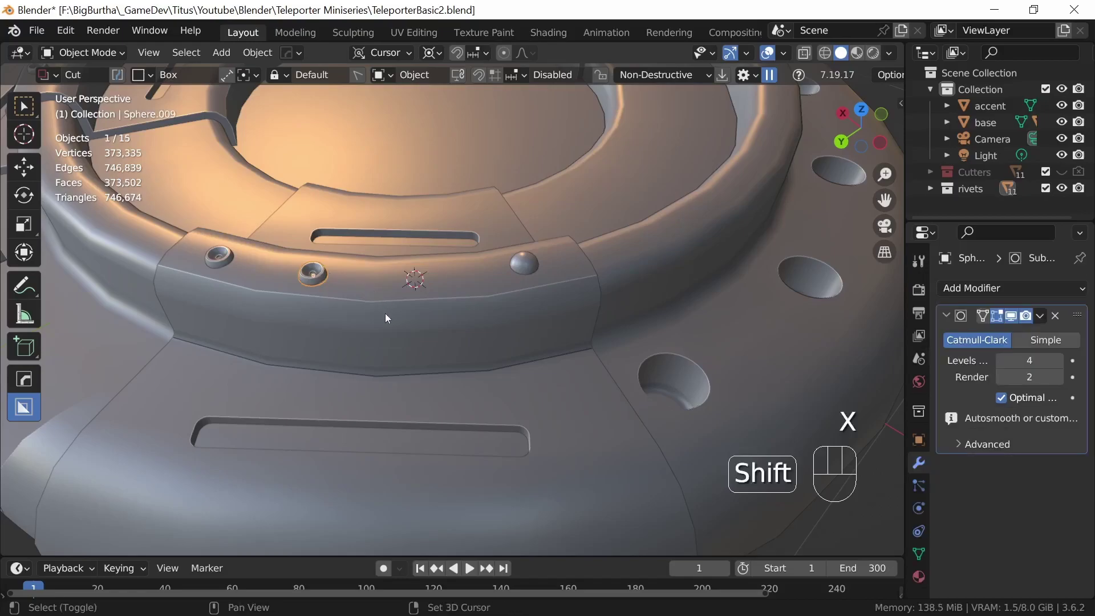
{"action": "key", "text": "shift+d"}
{"action": "left_click", "coordinate": [444, 259]}
{"action": "right_click", "coordinate": [388, 222]}
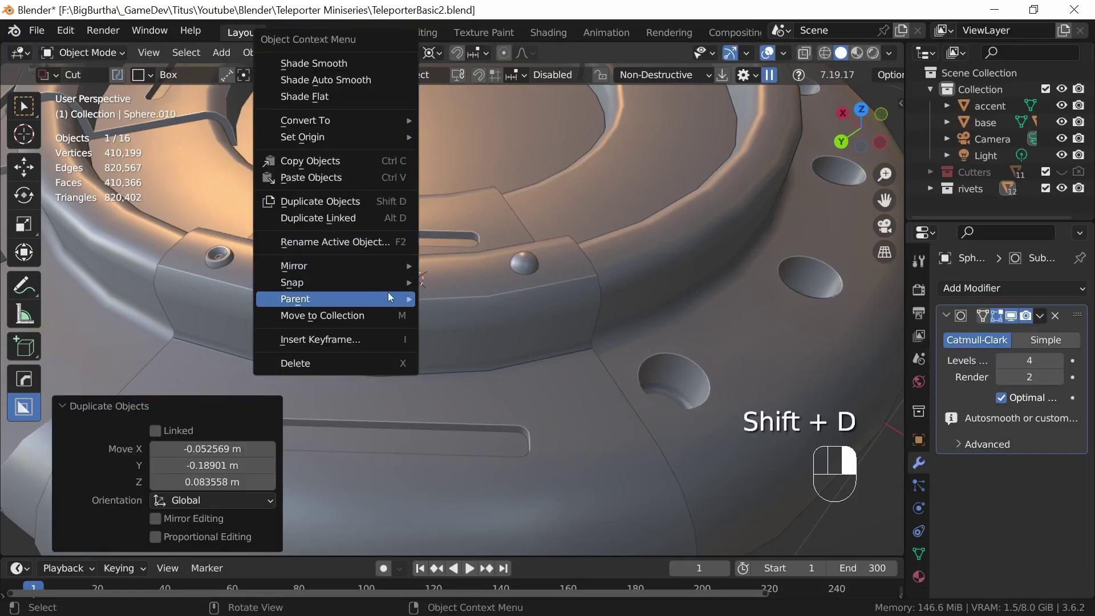
{"action": "mouse_move", "coordinate": [393, 283]}
{"action": "left_click", "coordinate": [489, 298]}
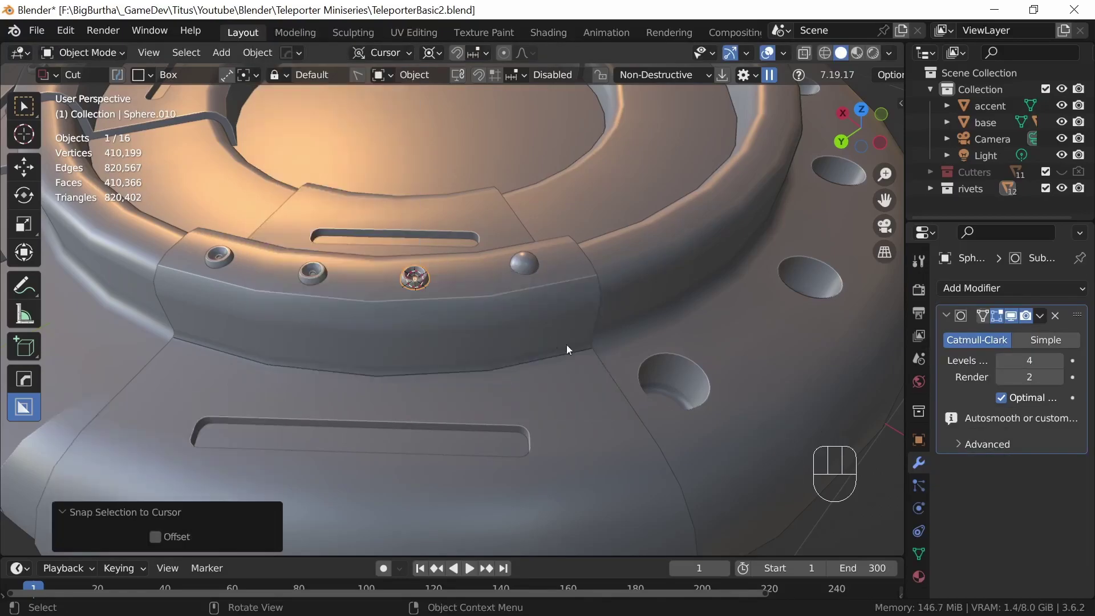
- Snap the 3D cursor to the final dome rivet at the end of the third segment and delete that dome
{"action": "middle_click_drag", "start_coordinate": [560, 342], "coordinate": [530, 358]}
{"action": "left_click", "coordinate": [477, 293]}
{"action": "key", "text": "shift+s"}
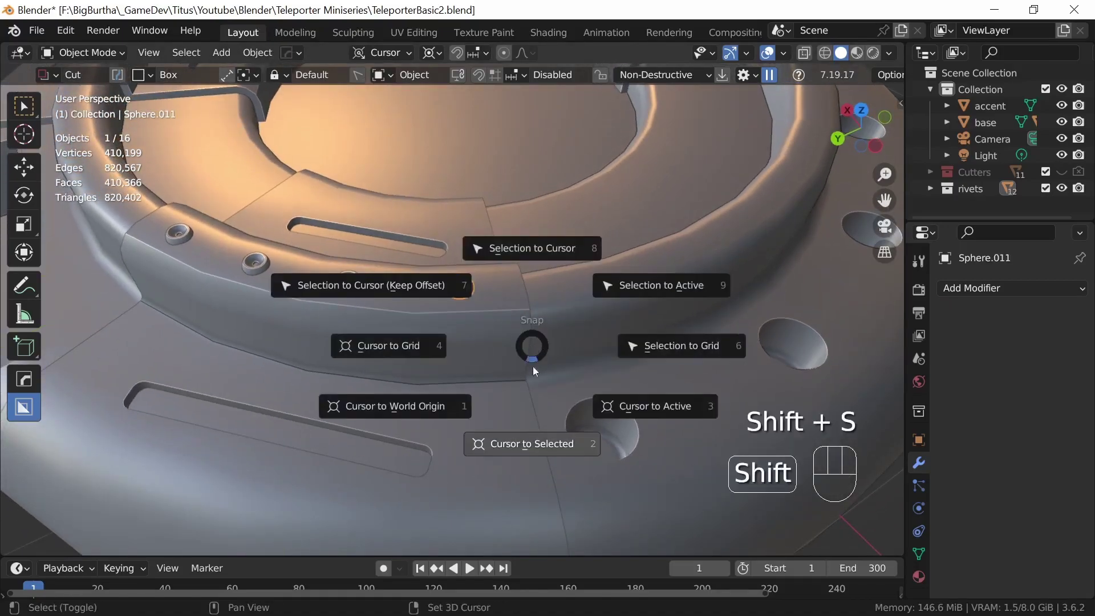
{"action": "left_click", "coordinate": [520, 377]}
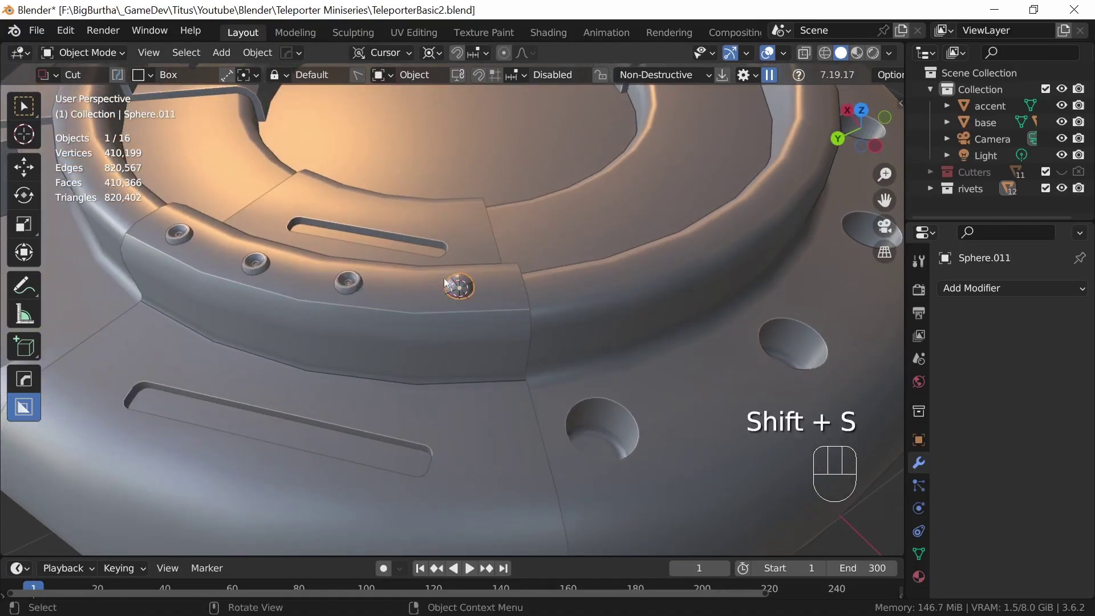
{"action": "key", "text": "x"}
{"action": "left_click", "coordinate": [422, 291]}
- Duplicate the third segment's third dished rivet and snap the copy to the 3D cursor at its last rivet position
{"action": "left_click", "coordinate": [348, 282]}
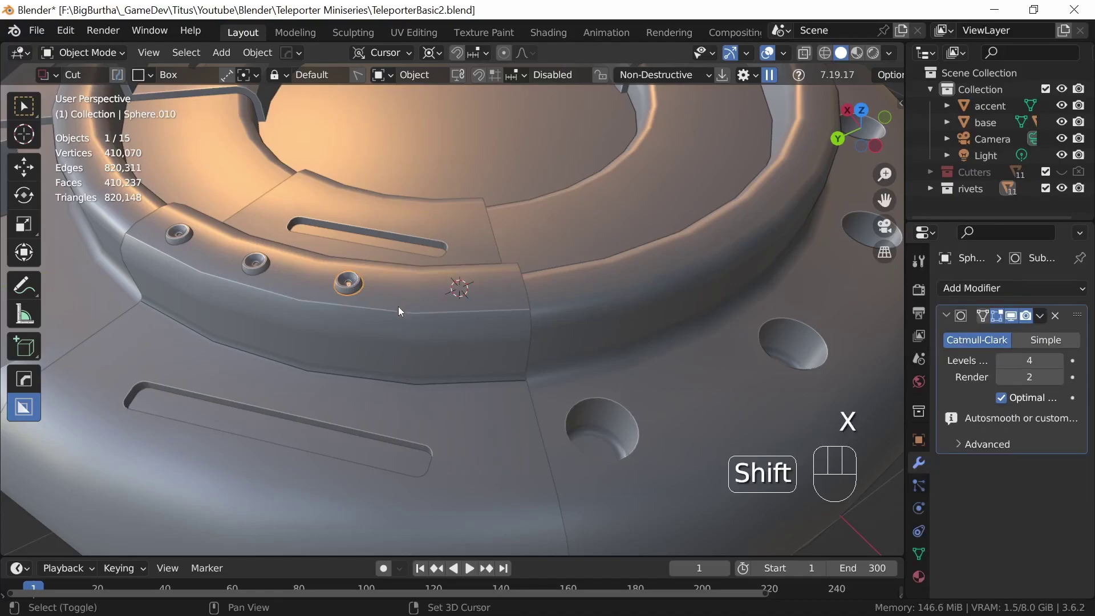
{"action": "key", "text": "shift+d"}
{"action": "left_click", "coordinate": [471, 253]}
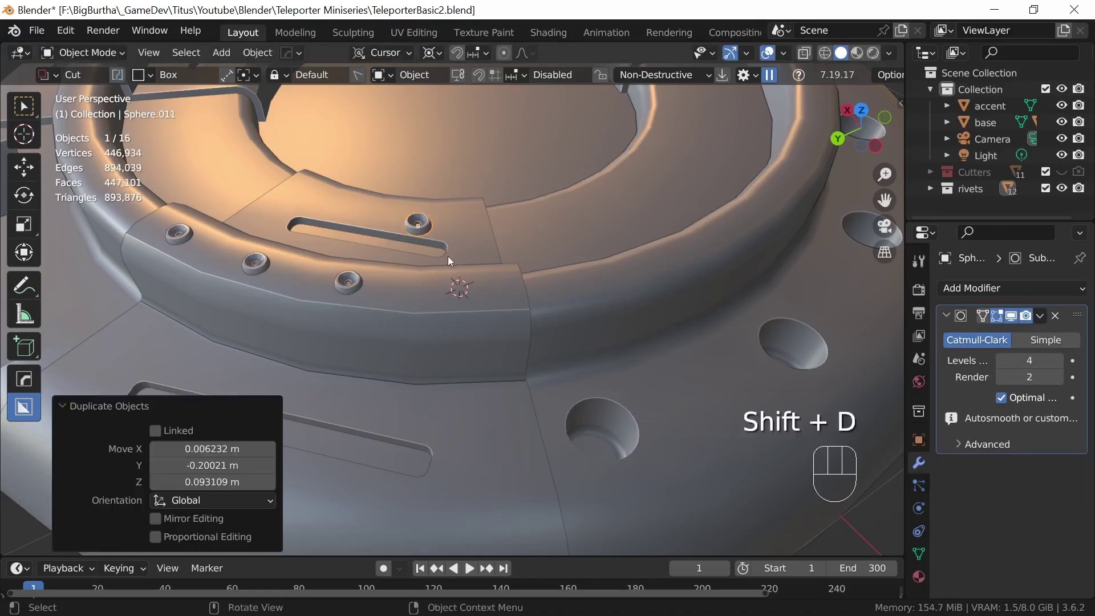
{"action": "right_click", "coordinate": [448, 257]}
{"action": "mouse_move", "coordinate": [450, 282]}
{"action": "left_click", "coordinate": [553, 301]}
- Return the 3D cursor to the world origin and deselect everything
{"action": "middle_click_drag", "start_coordinate": [559, 296], "coordinate": [570, 391]}
{"action": "scroll", "coordinate": [558, 336], "scroll_direction": "down", "scroll_amount": 4}
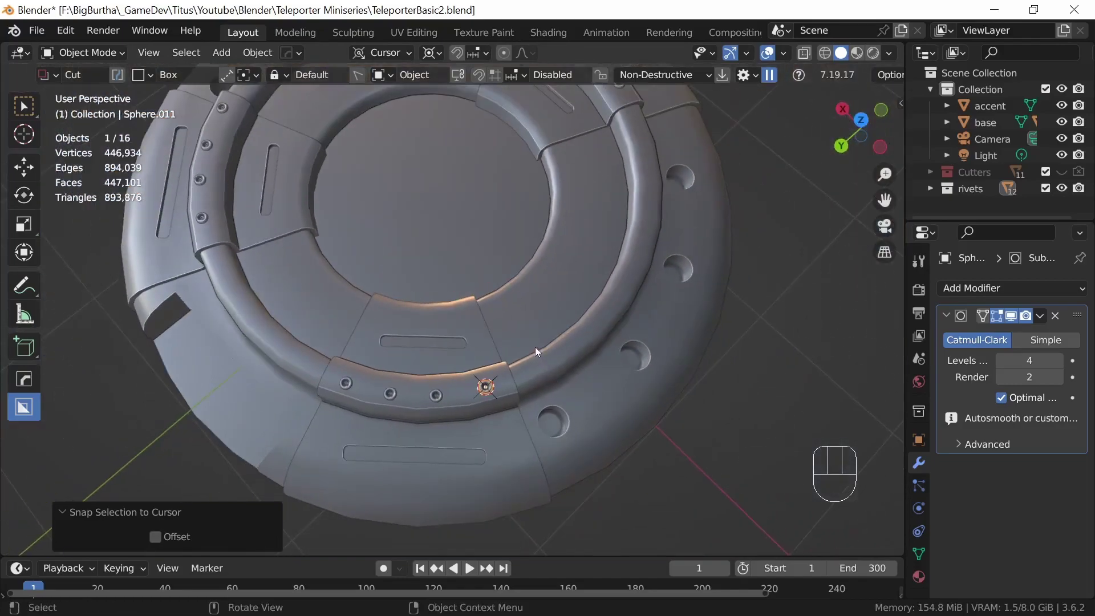
{"action": "key", "text": "shift+s"}
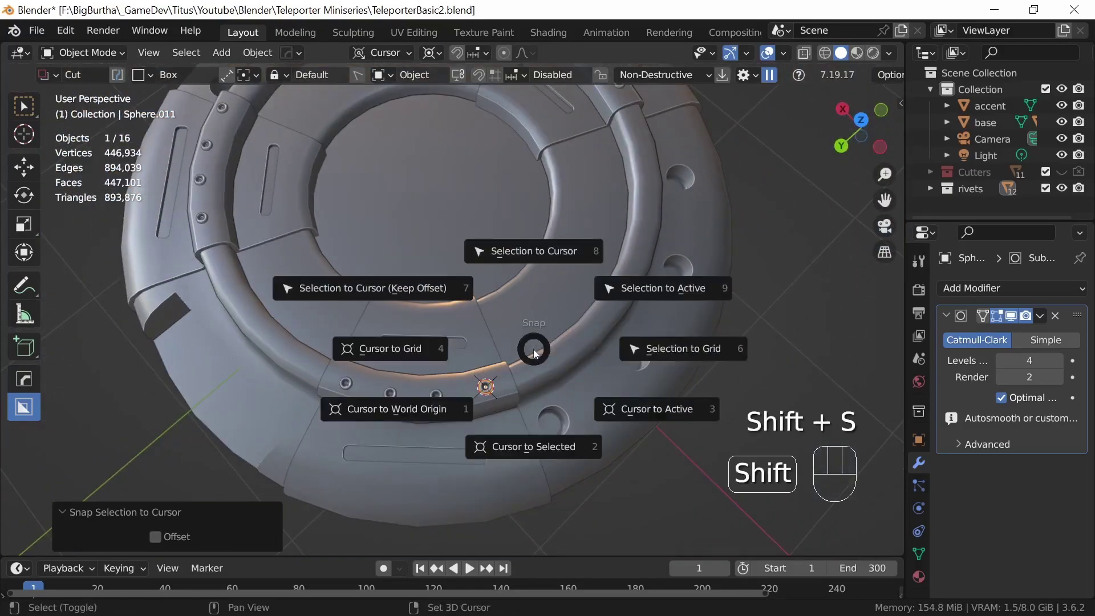
{"action": "left_click", "coordinate": [440, 412]}
{"action": "key", "text": "alt+a"}
- Select the base and inspect the three rivet rows on the whole pad from the top view and in perspective
{"action": "left_click", "coordinate": [563, 378]}
{"action": "middle_click_drag", "start_coordinate": [563, 378], "coordinate": [626, 369]}
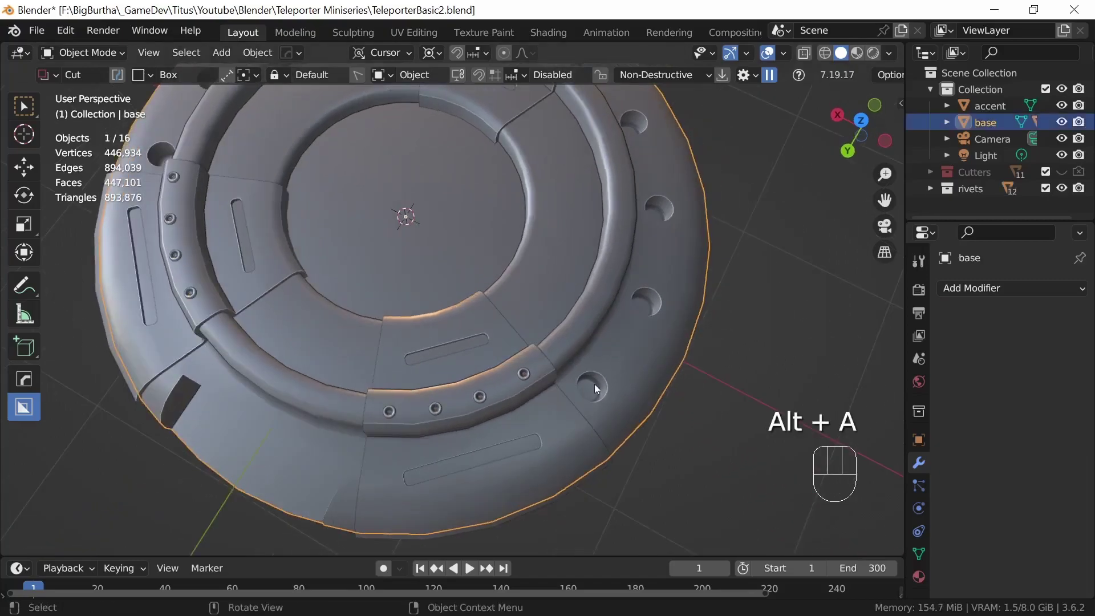
{"action": "key", "text": "KP_7"}
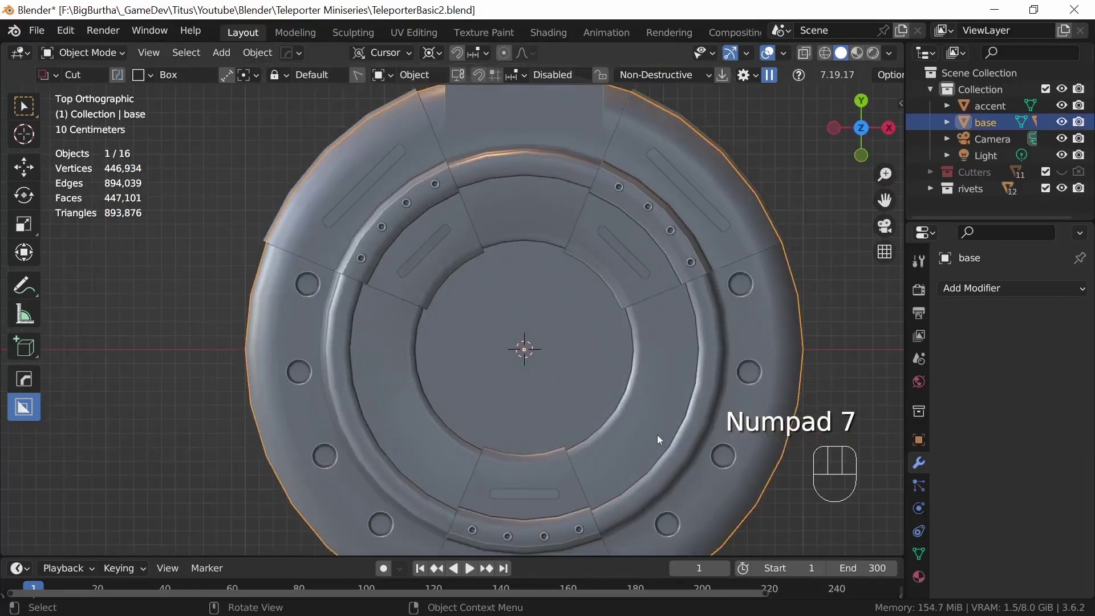
{"action": "middle_click_drag", "start_coordinate": [681, 434], "coordinate": [654, 397], "text": "shift"}
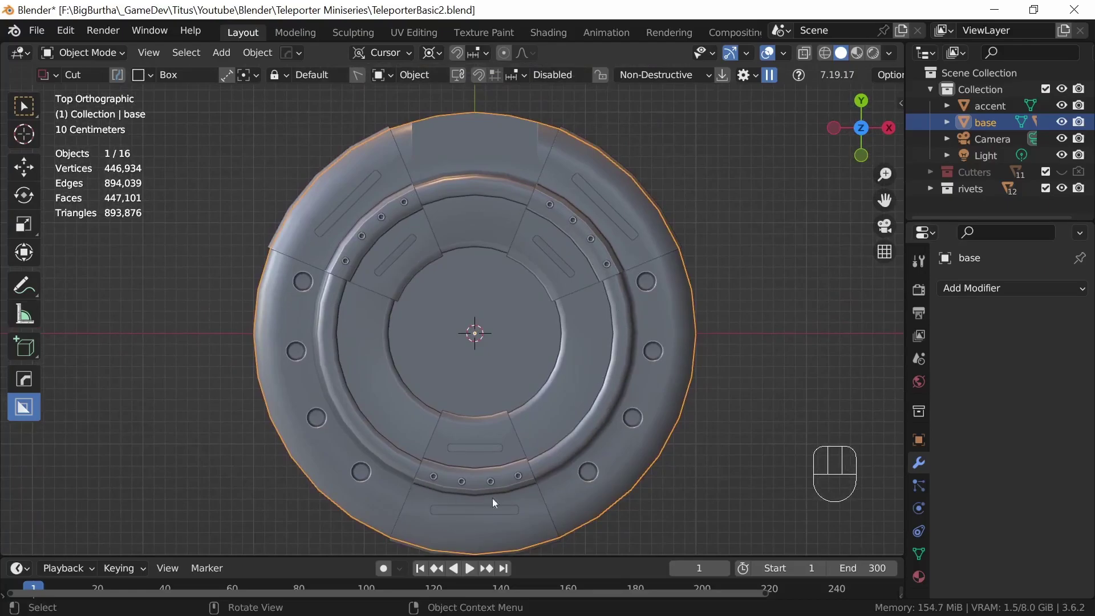
{"action": "middle_click_drag", "start_coordinate": [621, 429], "coordinate": [570, 377]}
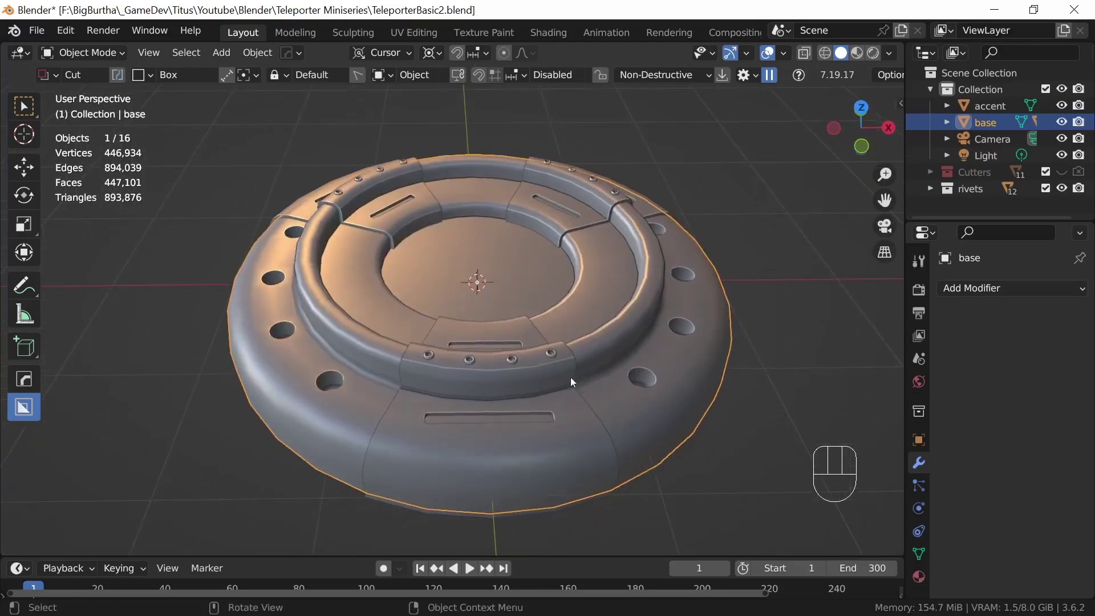
- Select all the rivet spheres in the rivets collection, from Sphere through Sphere.011
{"action": "left_click", "coordinate": [930, 188]}
{"action": "left_click_drag", "start_coordinate": [1089, 165], "coordinate": [1072, 222]}
{"action": "left_click", "coordinate": [990, 130]}
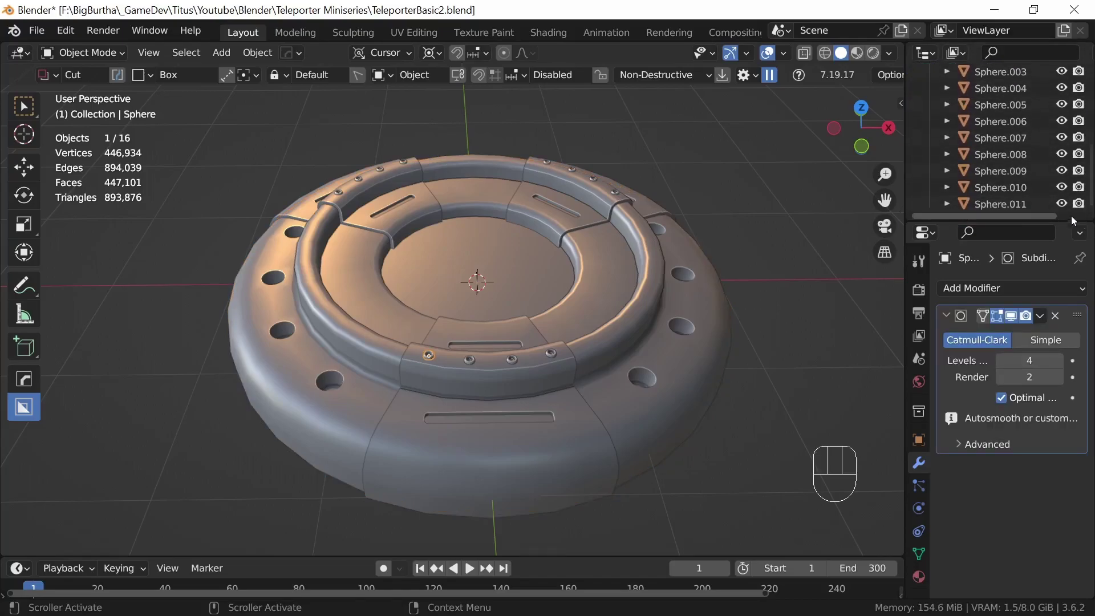
{"action": "left_click", "coordinate": [1001, 205], "text": "shift"}
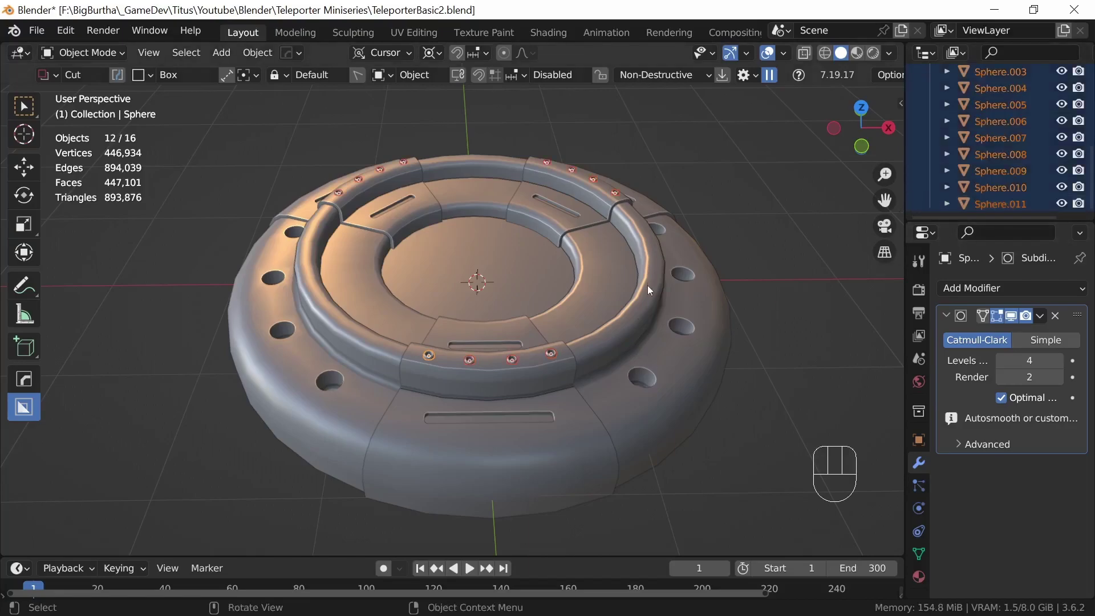
{"action": "middle_click_drag", "start_coordinate": [625, 350], "coordinate": [603, 409]}
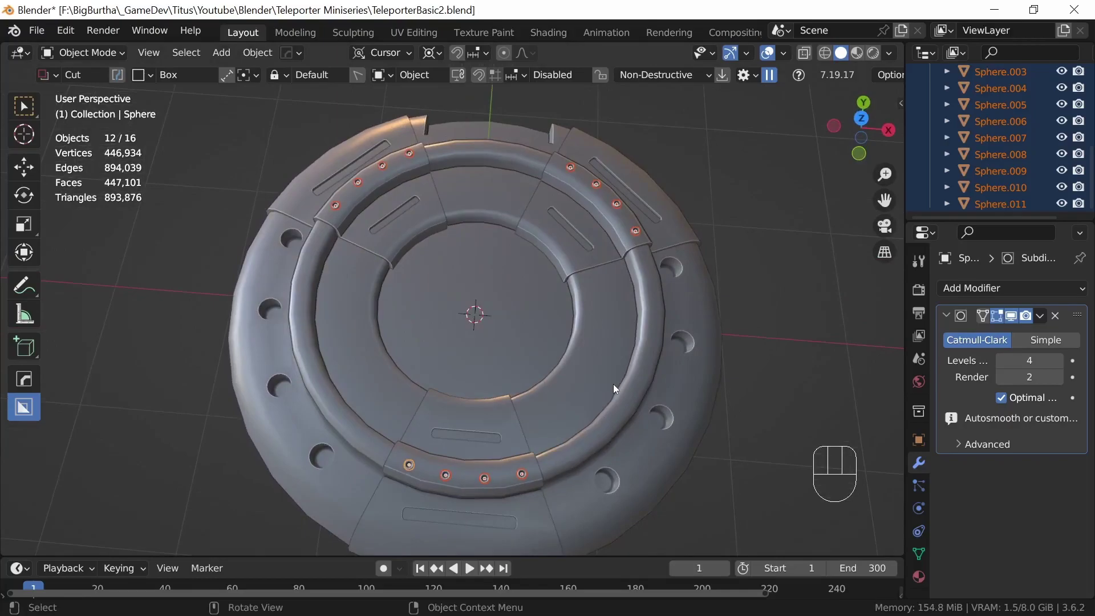
{"action": "mouse_move", "coordinate": [610, 374]}
{"action": "middle_mouse_down"}
{"action": "mouse_move", "coordinate": [614, 385]}
{"action": "mouse_move", "coordinate": [629, 378]}
{"action": "mouse_move", "coordinate": [618, 403]}
{"action": "mouse_move", "coordinate": [613, 390]}
{"action": "middle_mouse_up"}
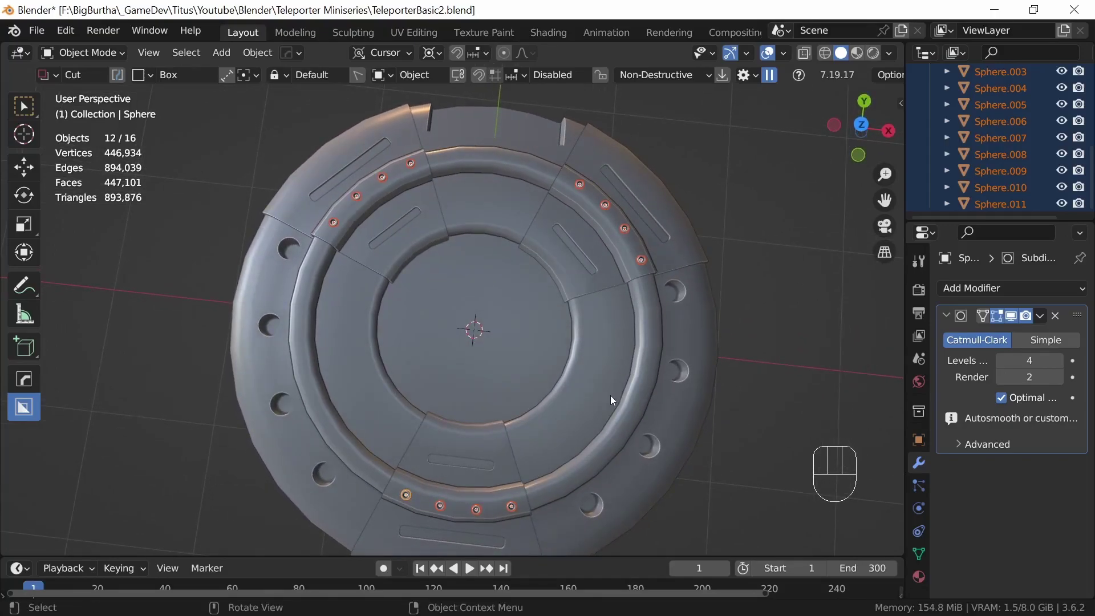
{"action": "middle_click_drag", "start_coordinate": [625, 393], "coordinate": [591, 386], "text": "shift"}
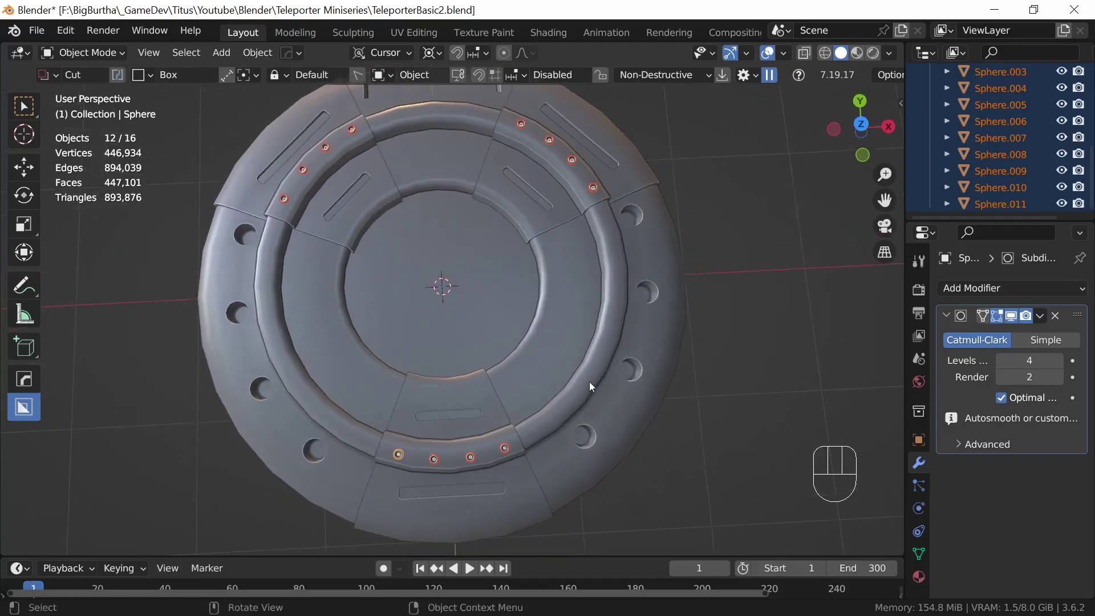
- Save the project as a new incremental file named TeleporterBasic3.blend
{"action": "left_click", "coordinate": [36, 30]}
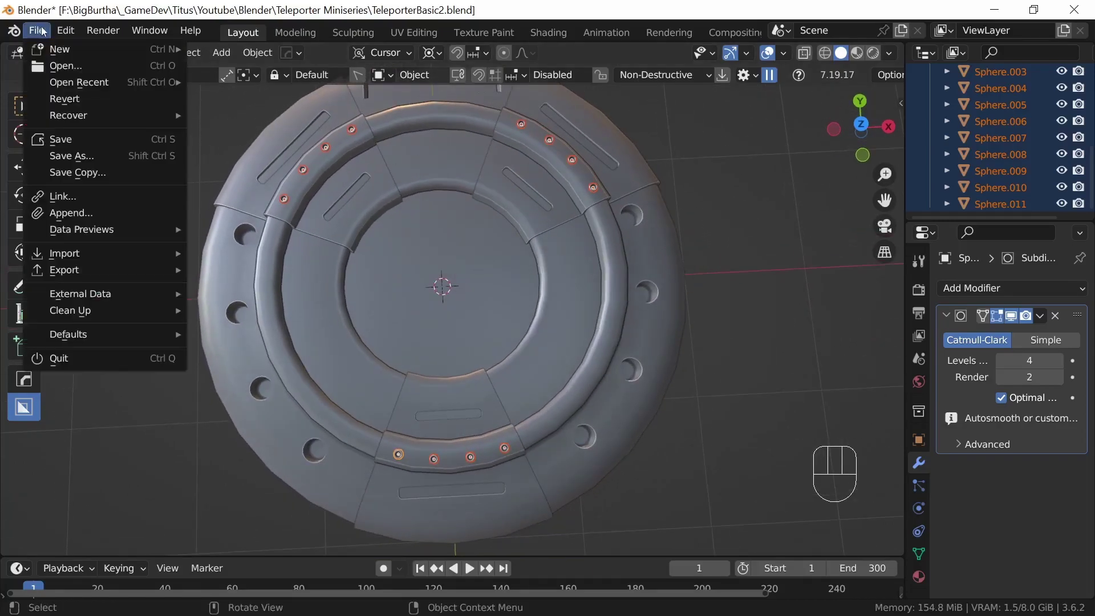
{"action": "left_click", "coordinate": [96, 154]}
{"action": "left_click", "coordinate": [760, 541]}
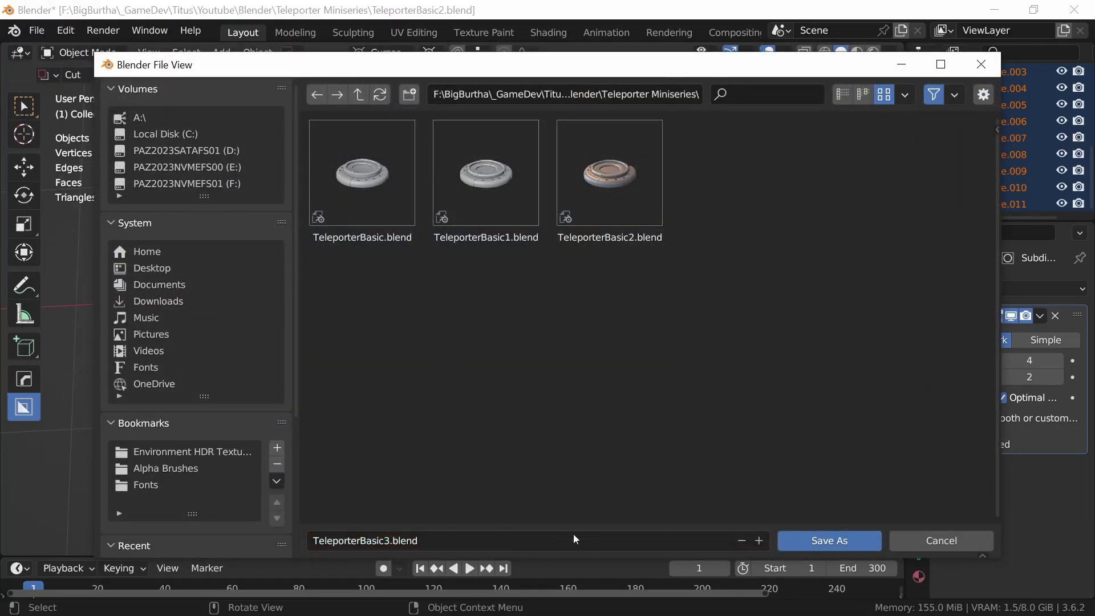
{"action": "left_click", "coordinate": [844, 545]}
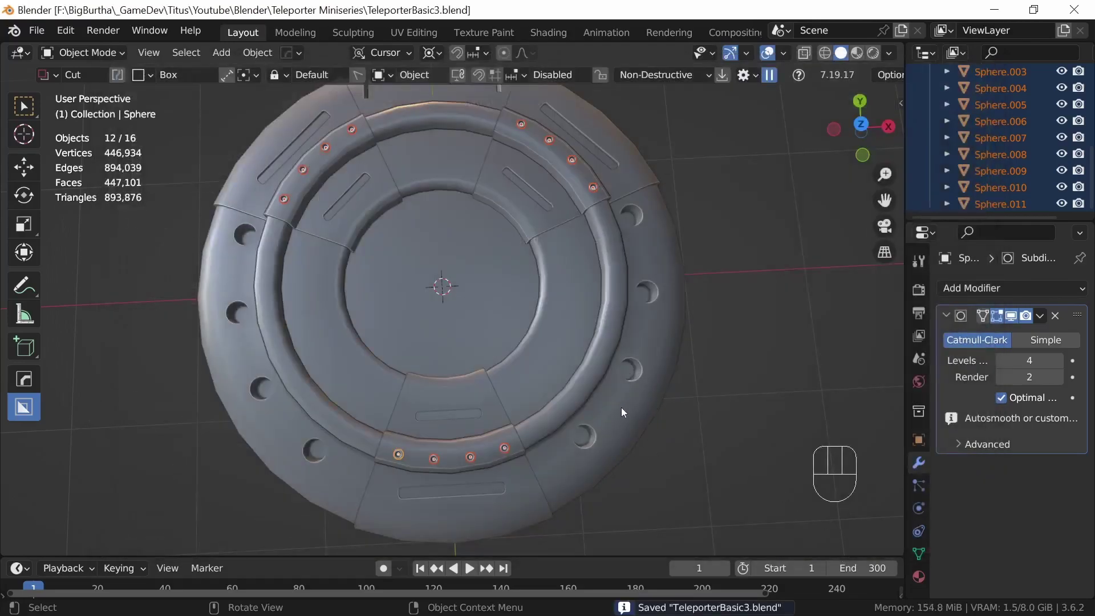
- Join all the selected rivet spheres into a single object and test that they move together
{"action": "middle_click_drag", "start_coordinate": [632, 406], "coordinate": [661, 273]}
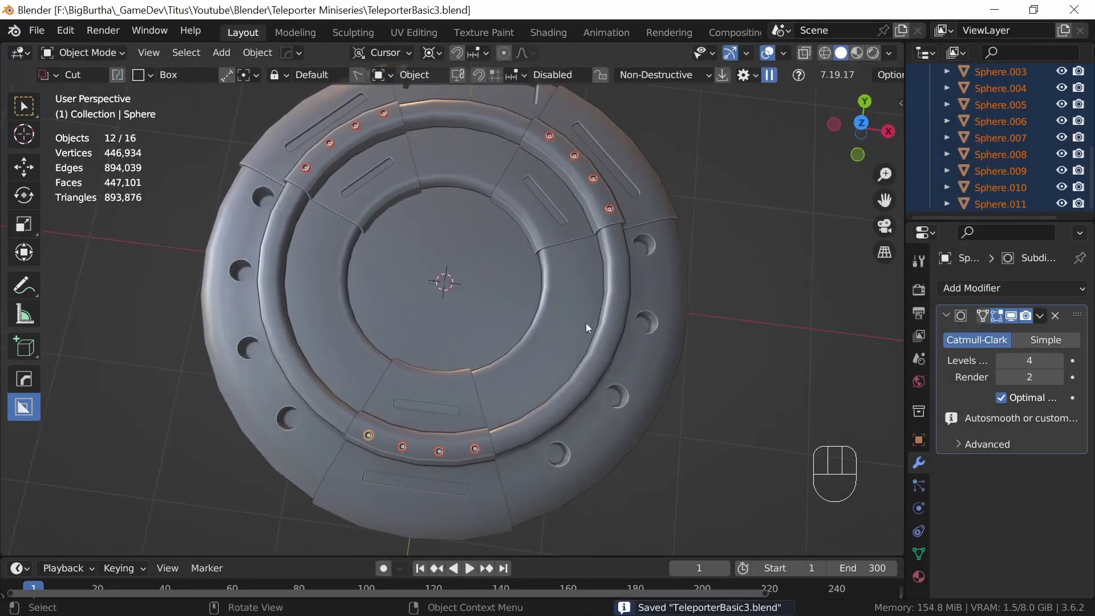
{"action": "key", "text": "ctrl"}
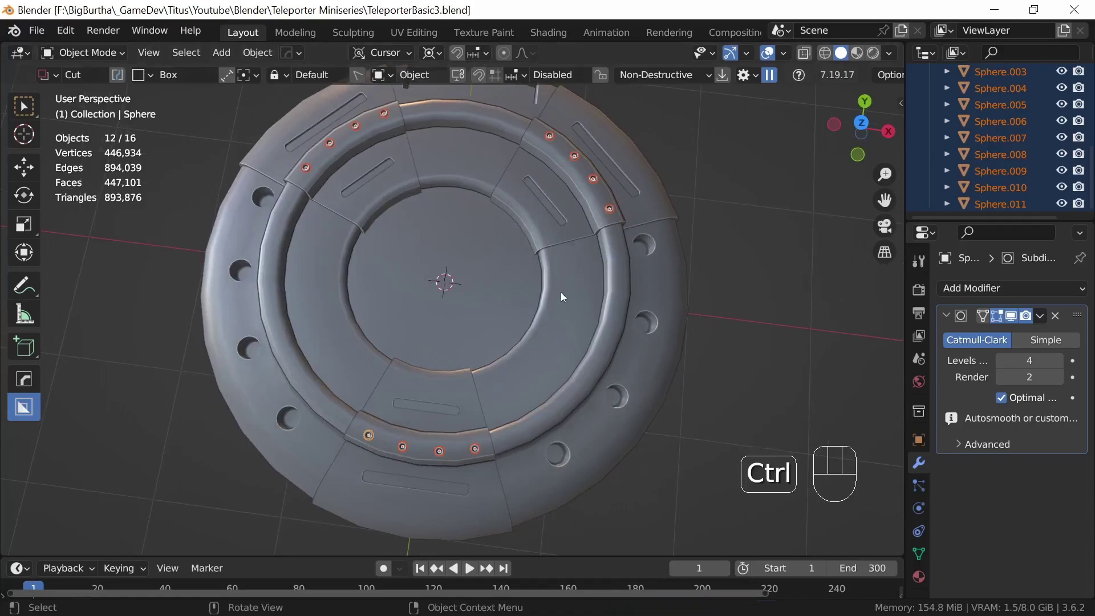
{"action": "key", "text": "ctrl"}
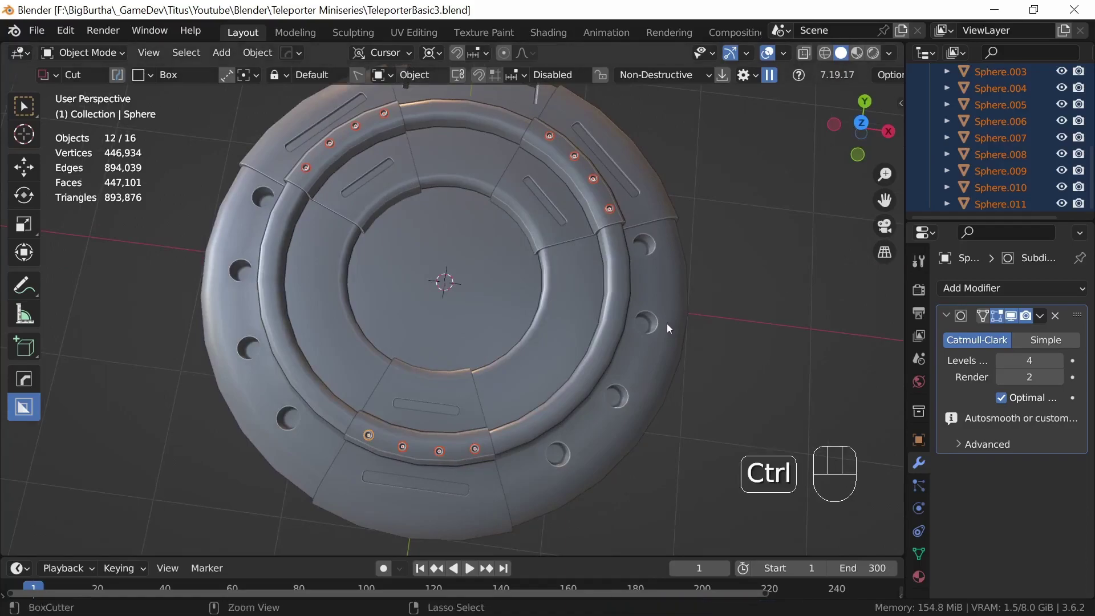
{"action": "key", "text": "ctrl+j"}
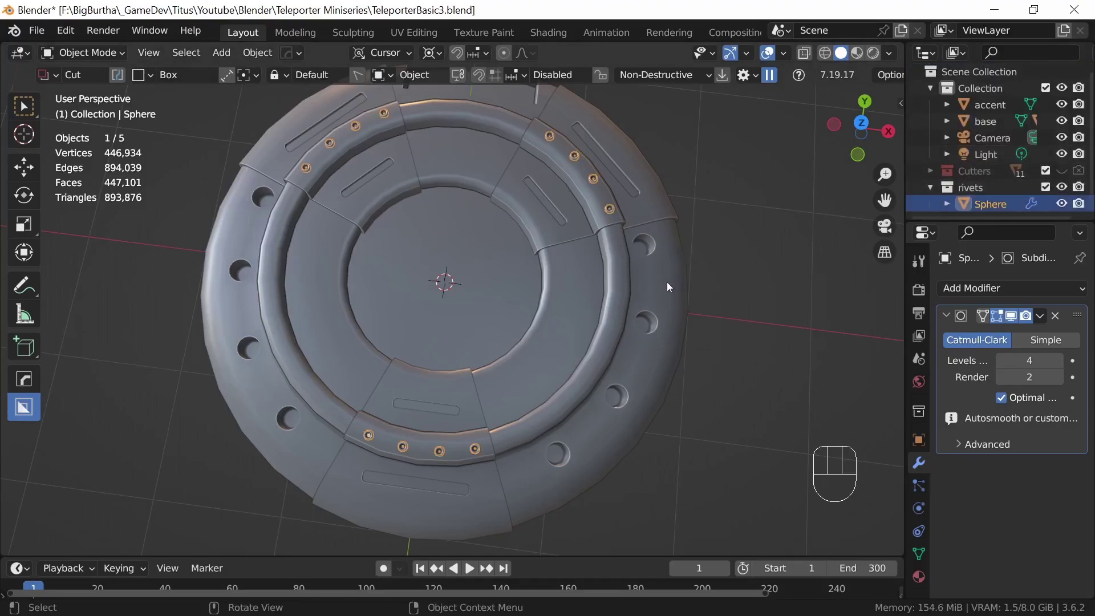
{"action": "key", "text": "g"}
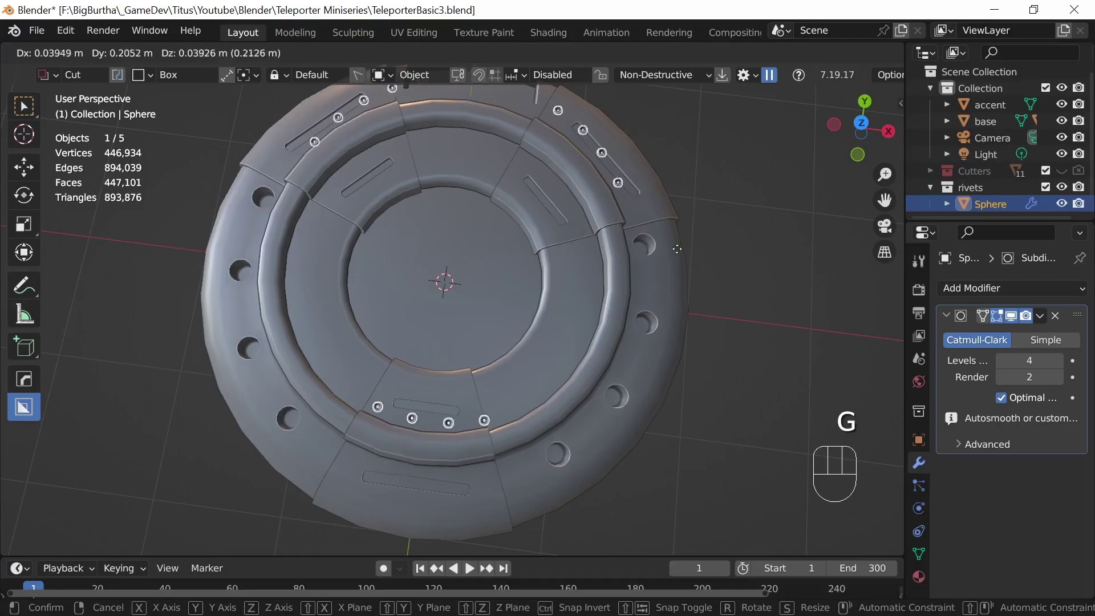
{"action": "left_click", "coordinate": [691, 260]}
- Rename the joined Sphere object as rivets
{"action": "middle_click_drag", "start_coordinate": [543, 412], "coordinate": [529, 378]}
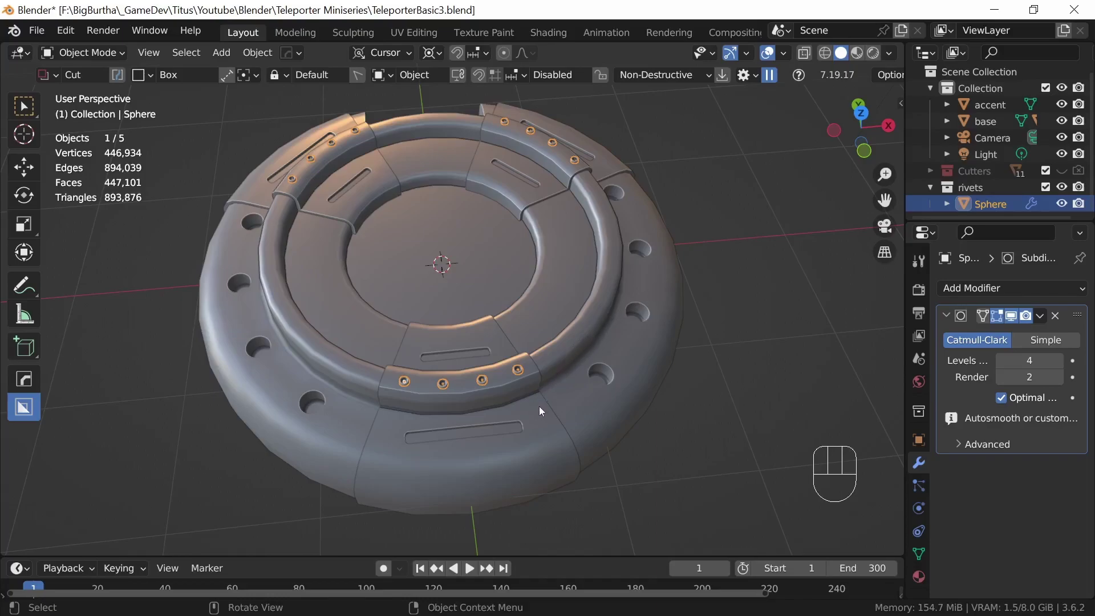
{"action": "double_click", "coordinate": [992, 203]}
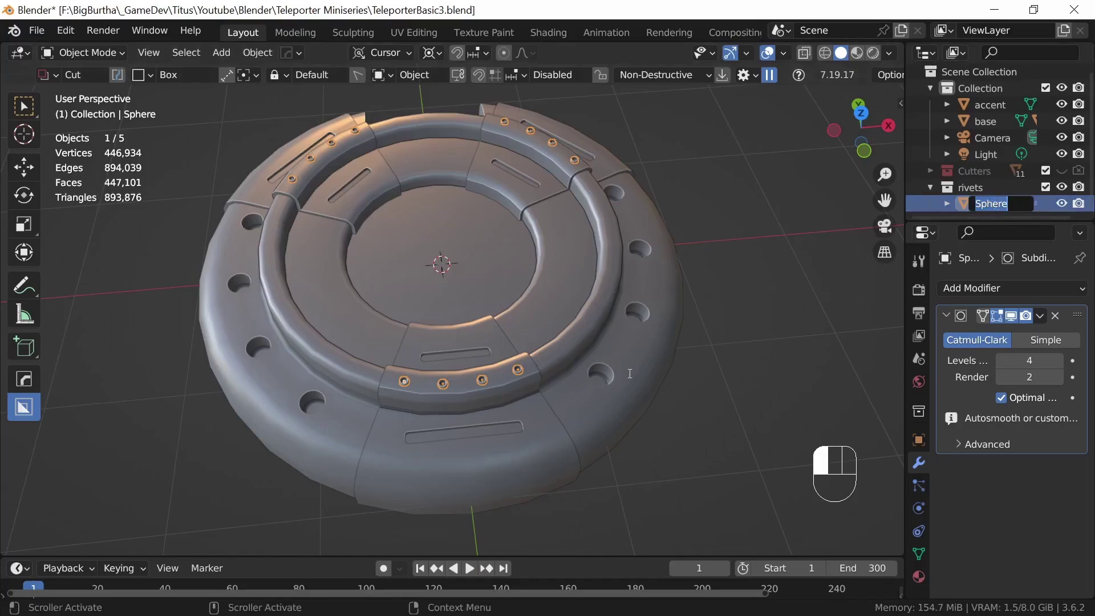
{"action": "type", "text": "rivets"}
{"action": "key", "text": "Return"}
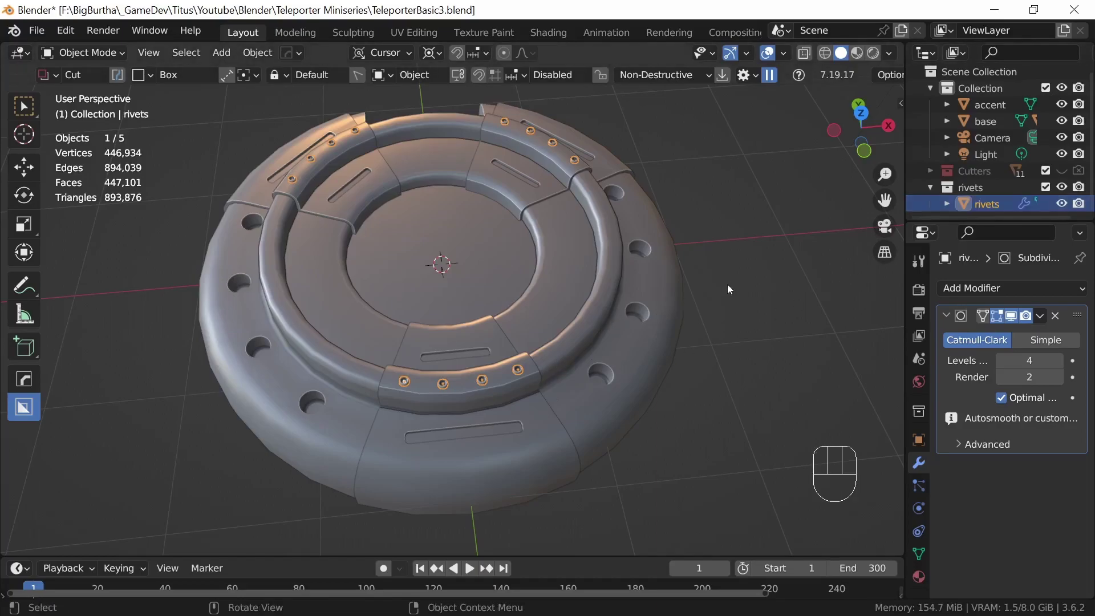
- Add the base and accent objects to the rivets selection and move all three into a new collection named lp
{"action": "left_click", "coordinate": [586, 344], "text": "shift"}
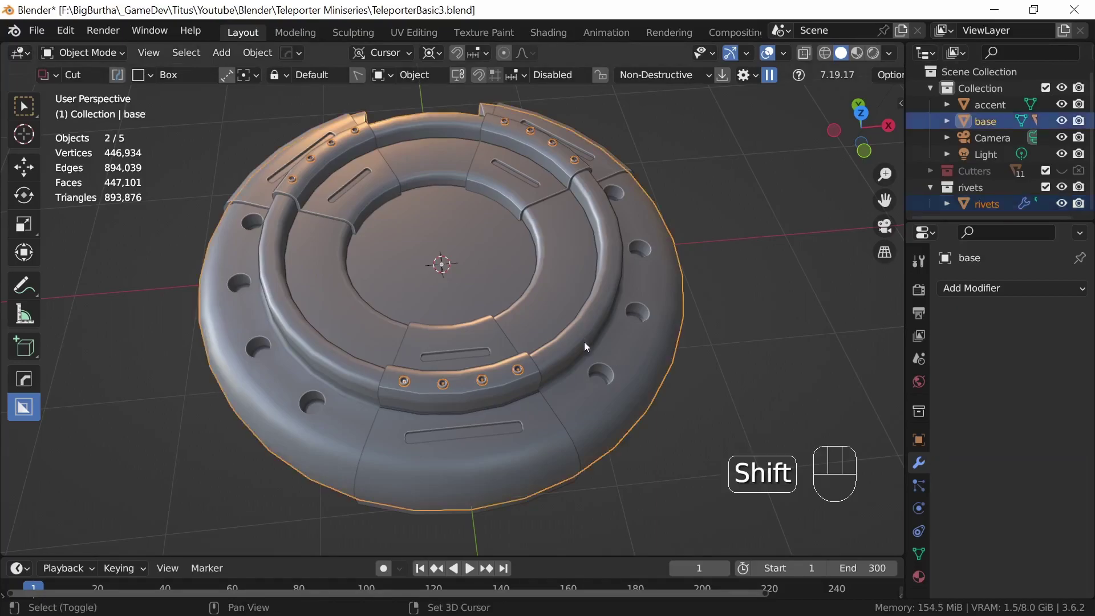
{"action": "left_click", "coordinate": [518, 408], "text": "shift"}
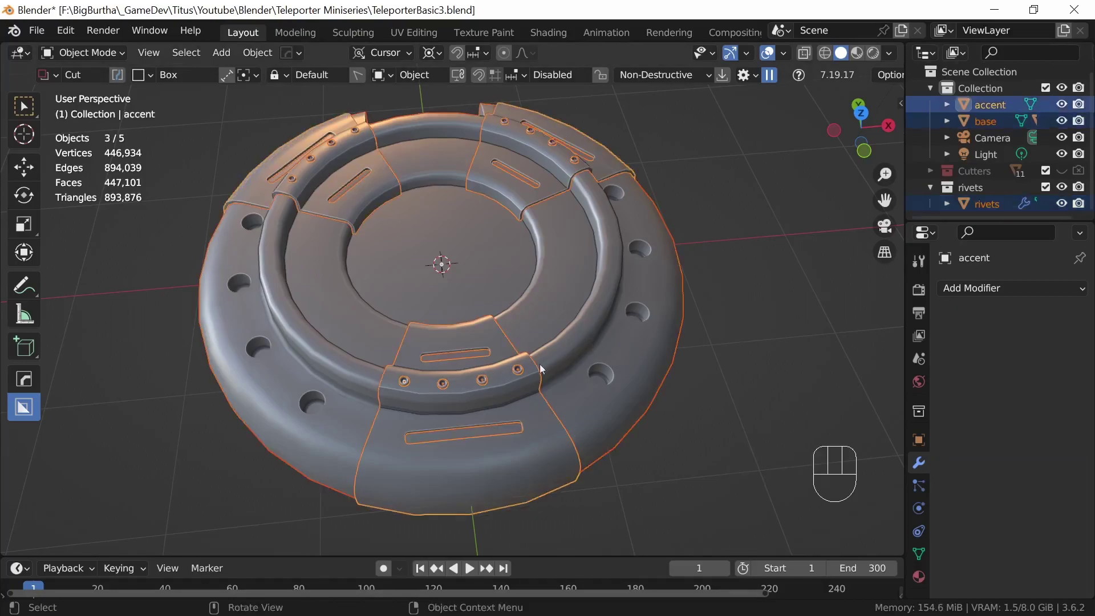
{"action": "key", "text": "m"}
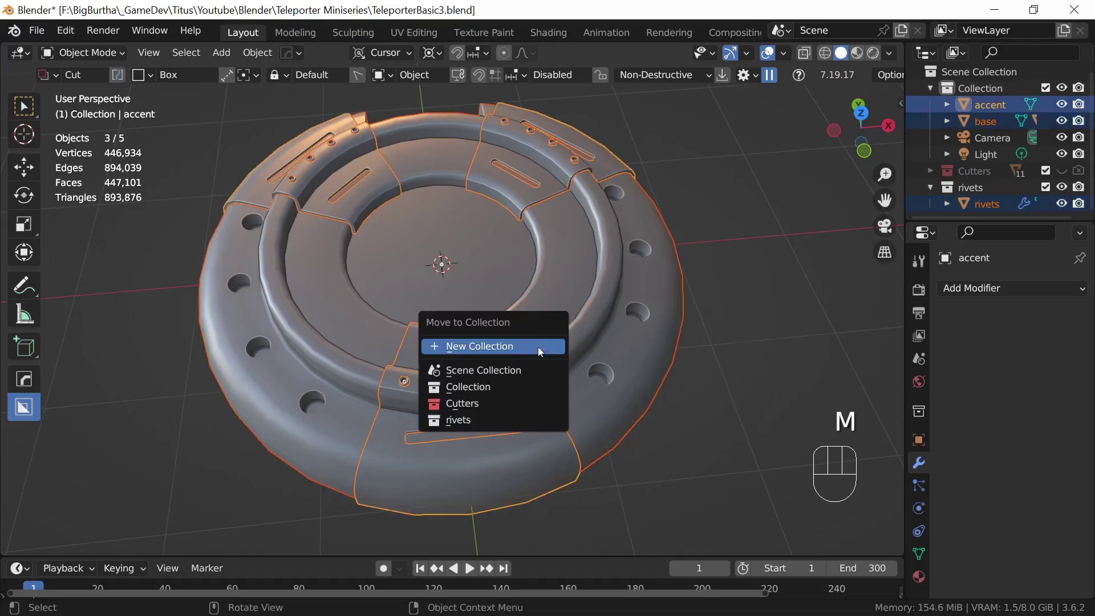
{"action": "left_click", "coordinate": [532, 346]}
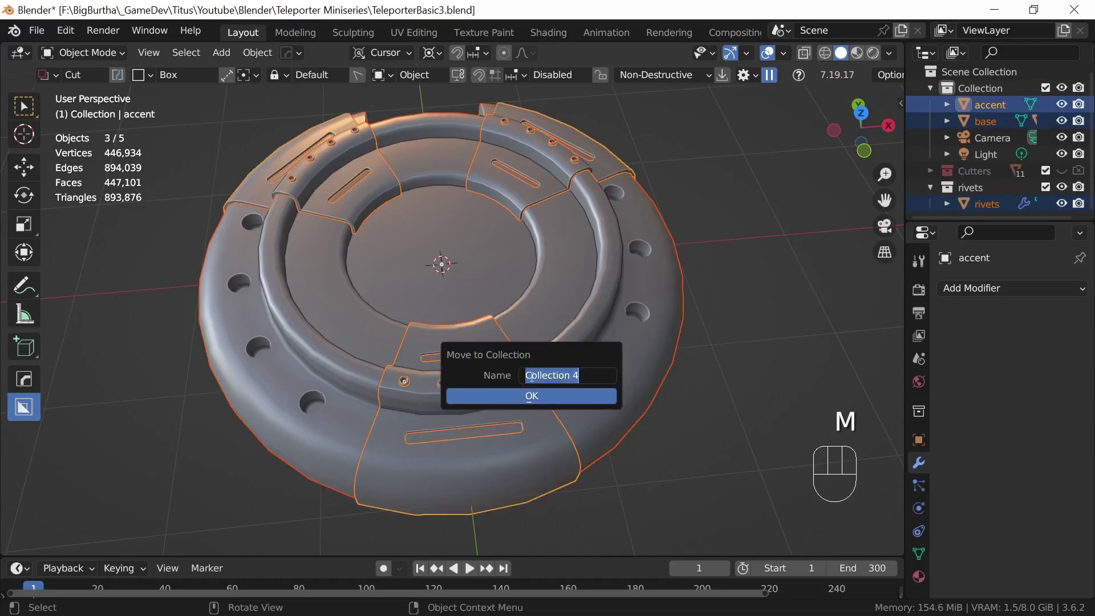
{"action": "type", "text": "In"}
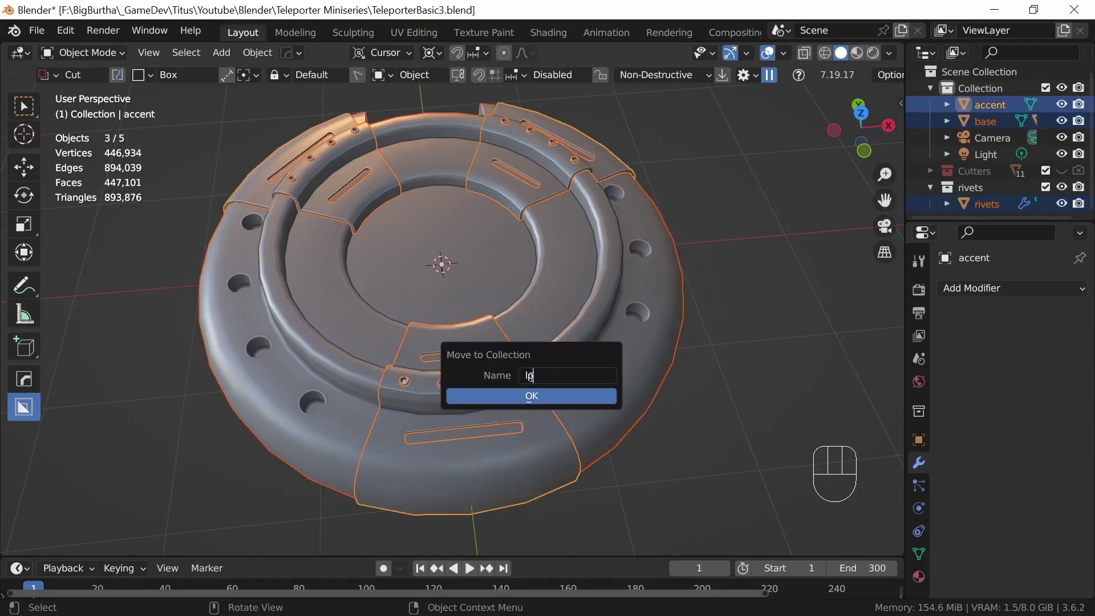
{"action": "type", "text": "p"}
{"action": "key", "text": "Return"}
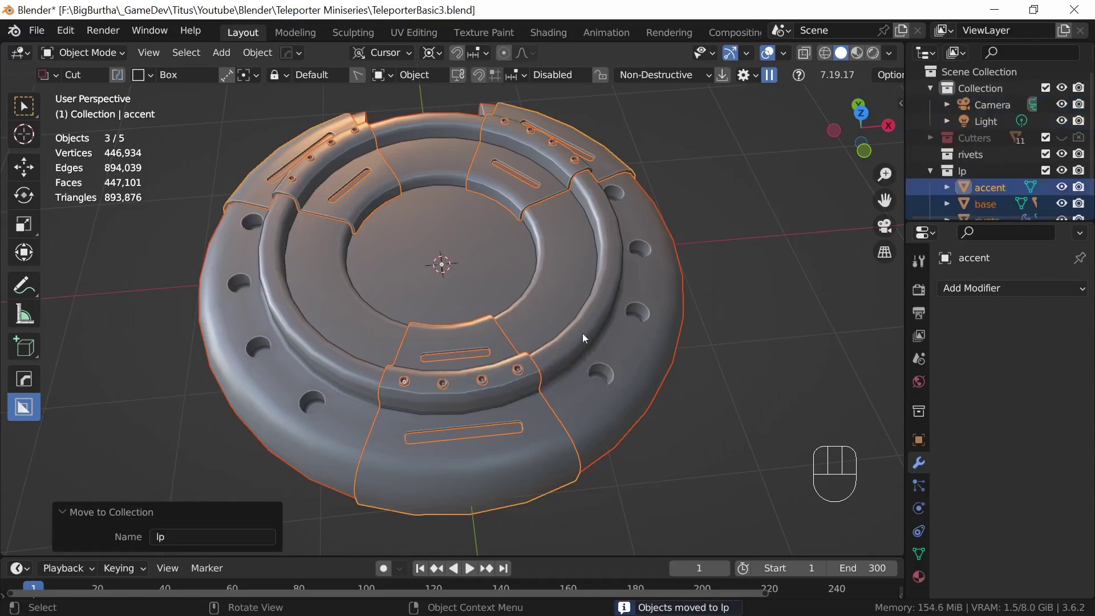
- Duplicate the rivets, base and accent objects in place and move the copies into a new collection named hp
{"action": "key", "text": "shift"}
{"action": "key", "text": "shift+d"}
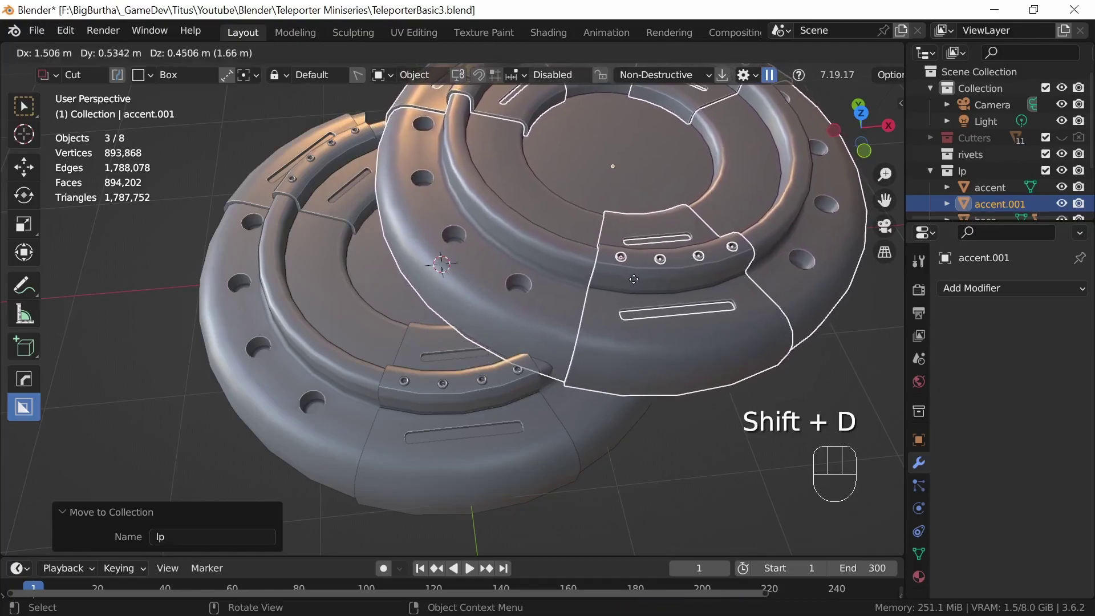
{"action": "right_click", "coordinate": [636, 287]}
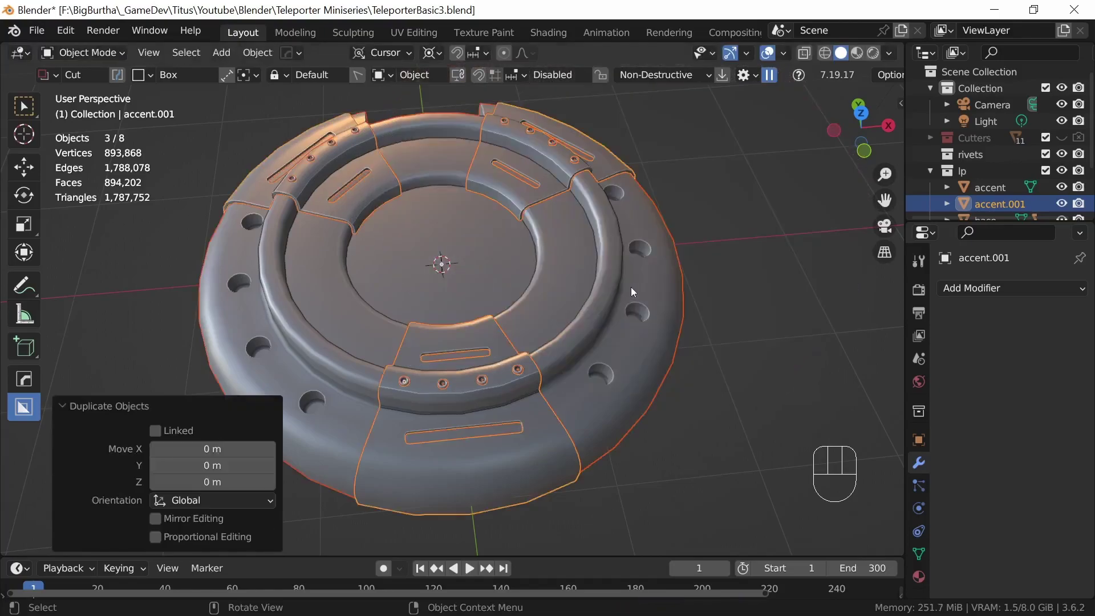
{"action": "key", "text": "m"}
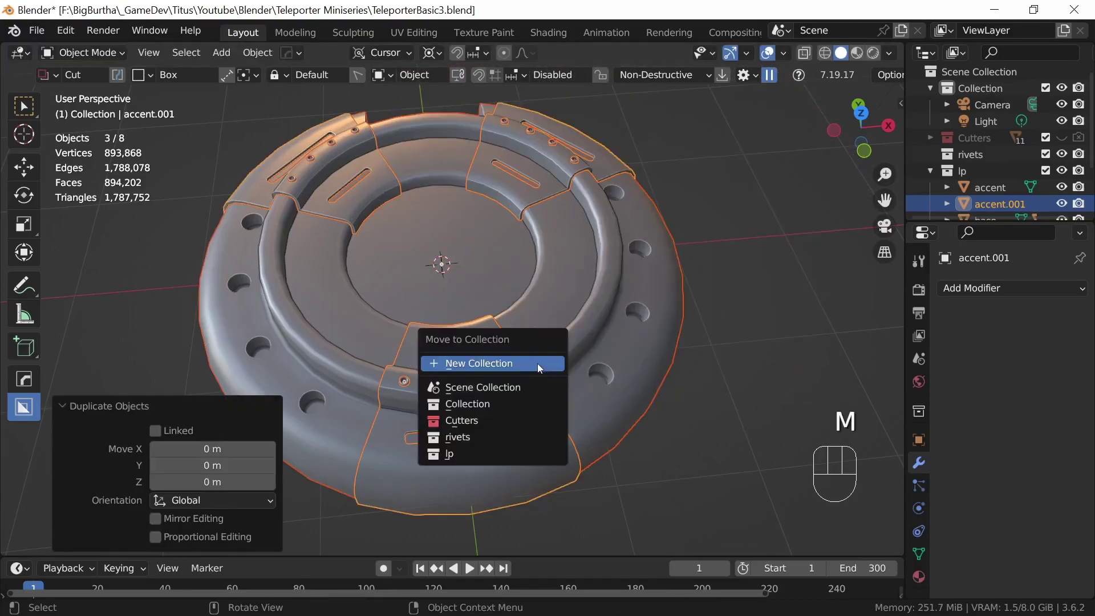
{"action": "left_click", "coordinate": [538, 364]}
{"action": "type", "text": "hp"}
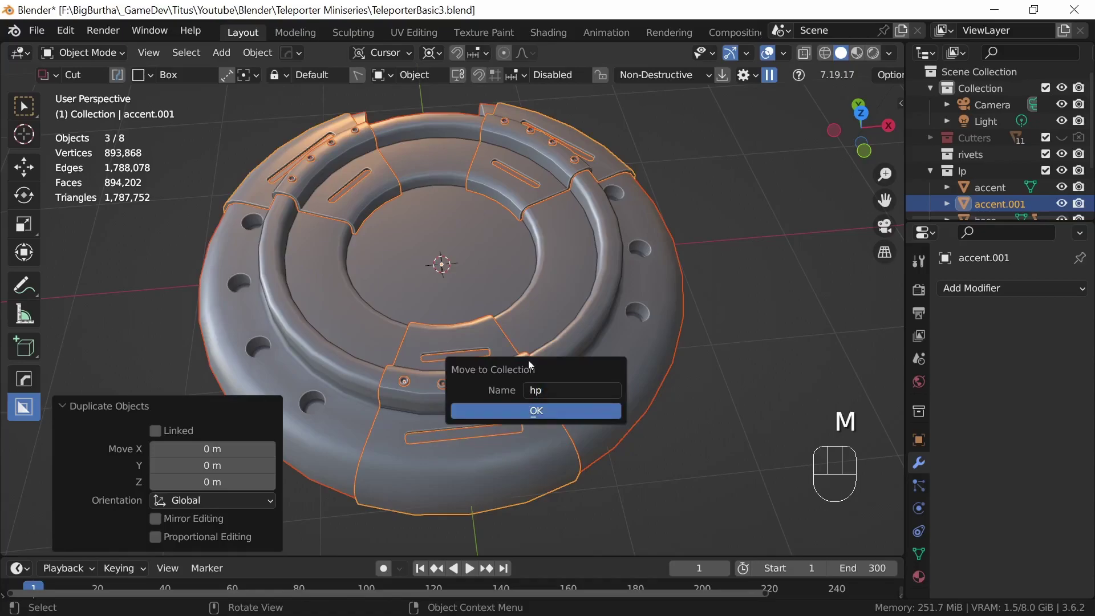
{"action": "key", "text": "Return"}
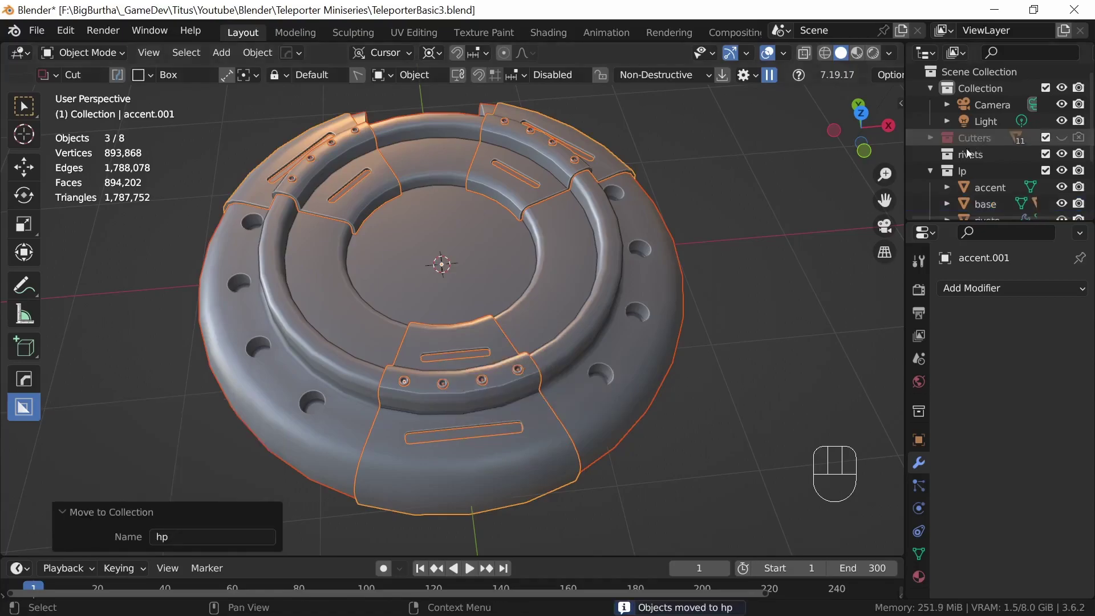
- Toggle the visibility of the lp and hp collections to compare them, leaving hp hidden and lp shown
{"action": "mouse_move", "coordinate": [1092, 135]}
{"action": "left_mouse_down"}
{"action": "mouse_move", "coordinate": [1093, 146]}
{"action": "mouse_move", "coordinate": [1092, 136]}
{"action": "left_mouse_up"}
{"action": "scroll", "coordinate": [1054, 148], "scroll_direction": "down", "scroll_amount": 4}
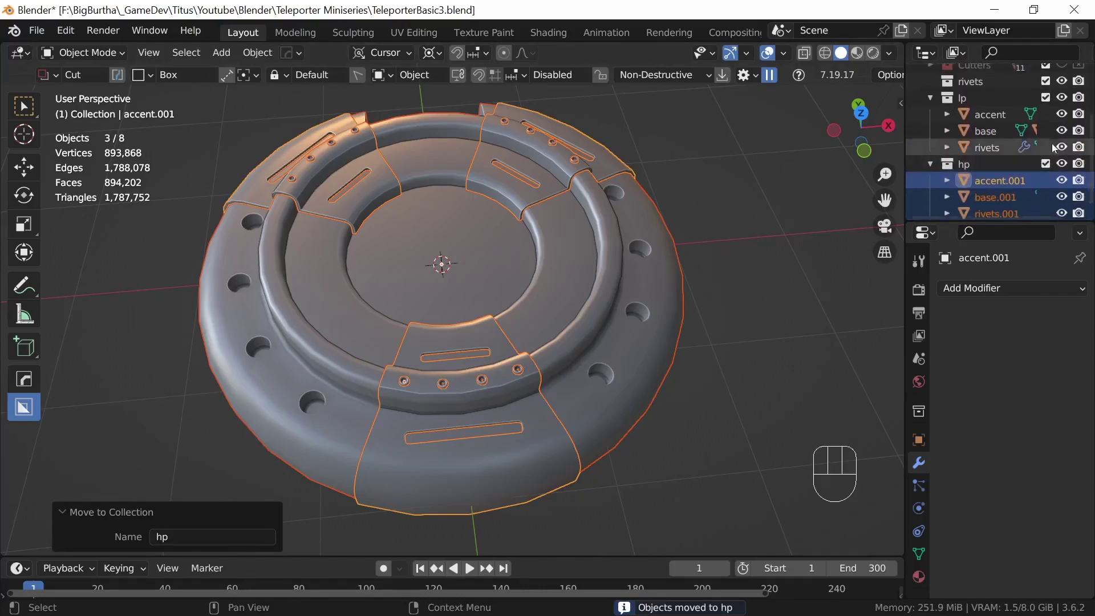
{"action": "left_click", "coordinate": [974, 82]}
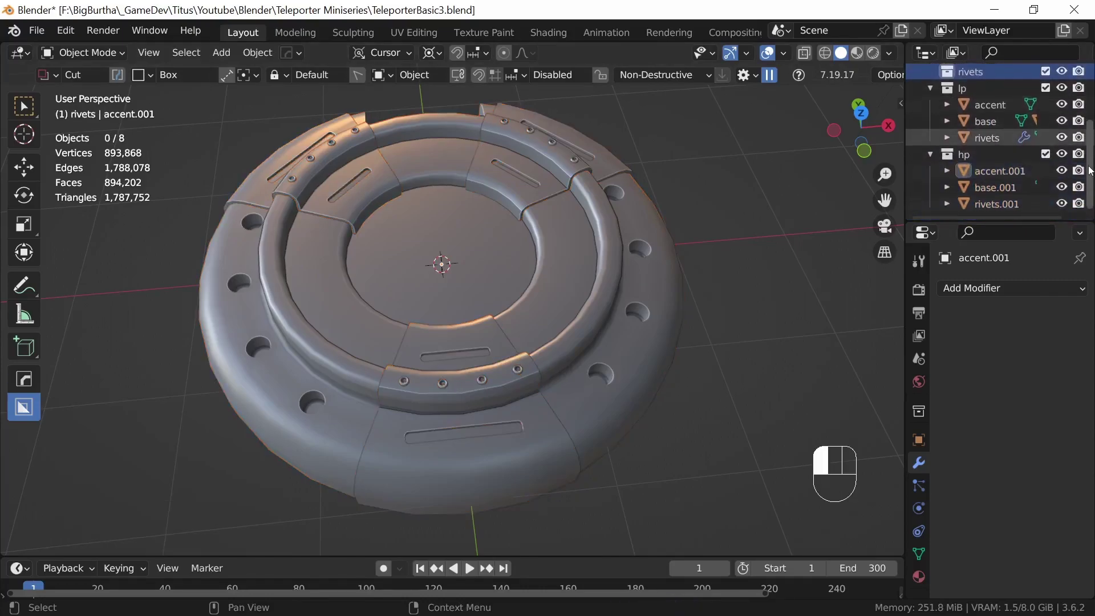
{"action": "left_click", "coordinate": [1063, 97]}
{"action": "left_click", "coordinate": [1062, 162]}
{"action": "left_click", "coordinate": [1062, 162]}
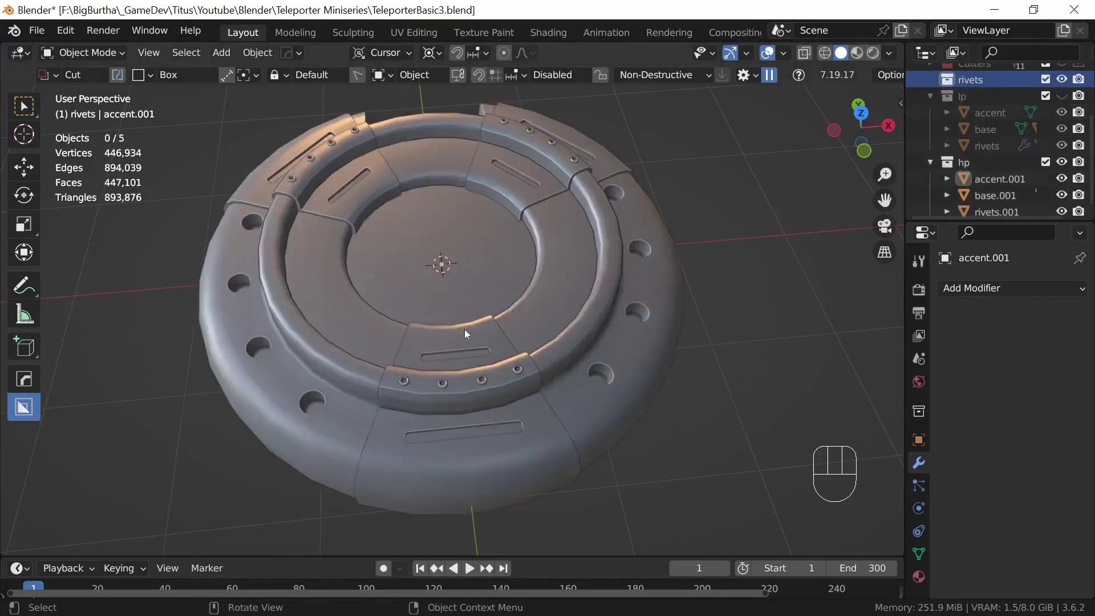
{"action": "left_click", "coordinate": [1062, 162]}
{"action": "left_click", "coordinate": [1063, 95]}
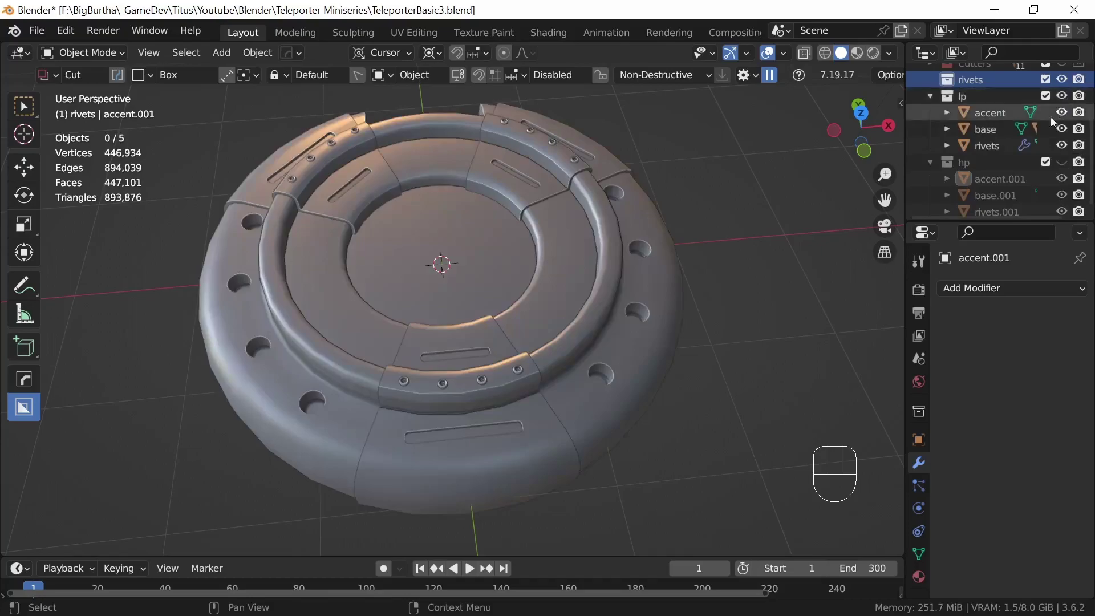
- Remove the Subdivision modifier from the lp collection's rivets object and select its whole mesh in Edit Mode
{"action": "left_click", "coordinate": [478, 378]}
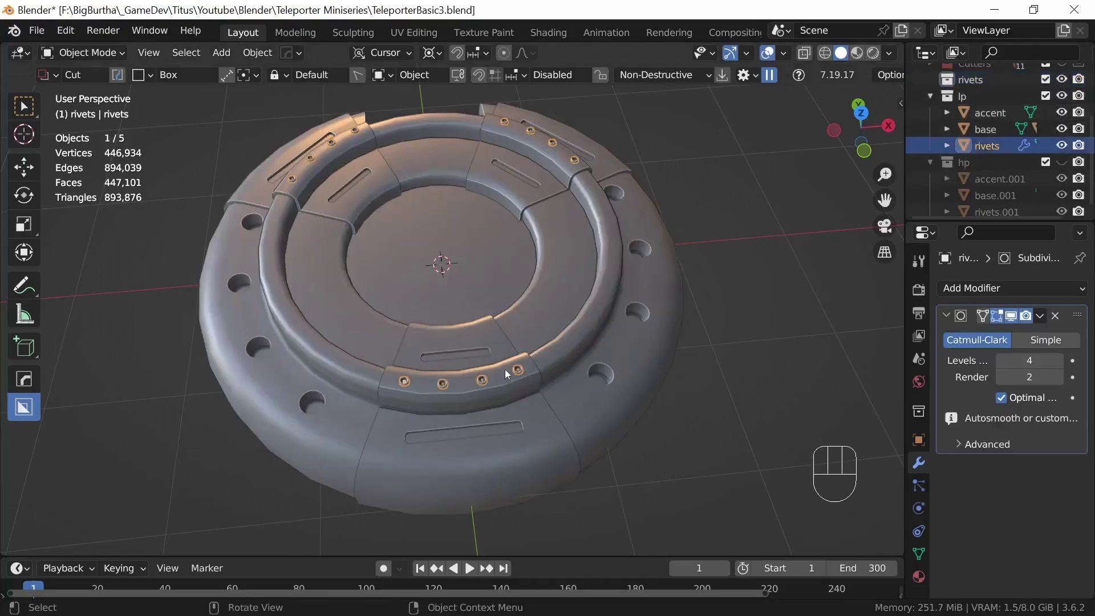
{"action": "middle_click_drag", "start_coordinate": [523, 451], "coordinate": [519, 396], "text": "shift"}
{"action": "left_click", "coordinate": [1055, 315]}
{"action": "key", "text": "Tab"}
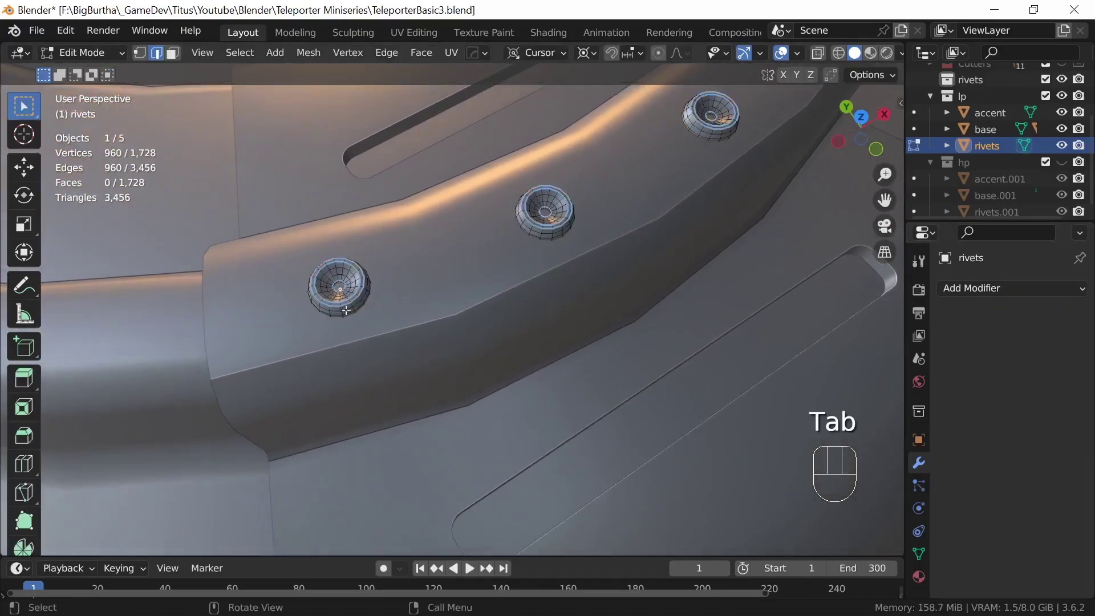
{"action": "key", "text": "a"}
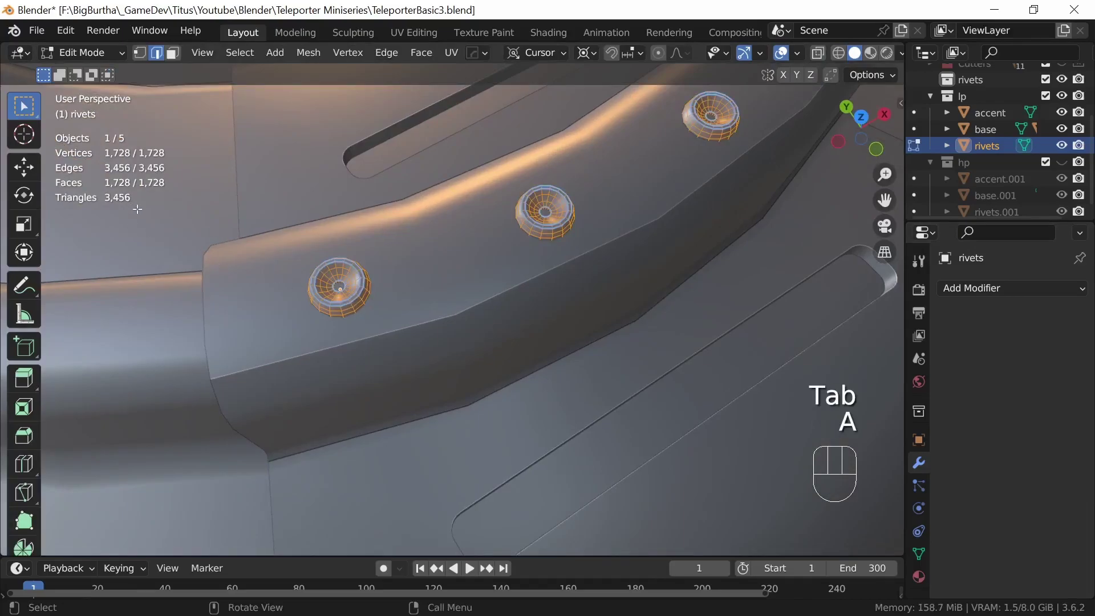
{"action": "middle_click_drag", "start_coordinate": [559, 367], "coordinate": [533, 369]}
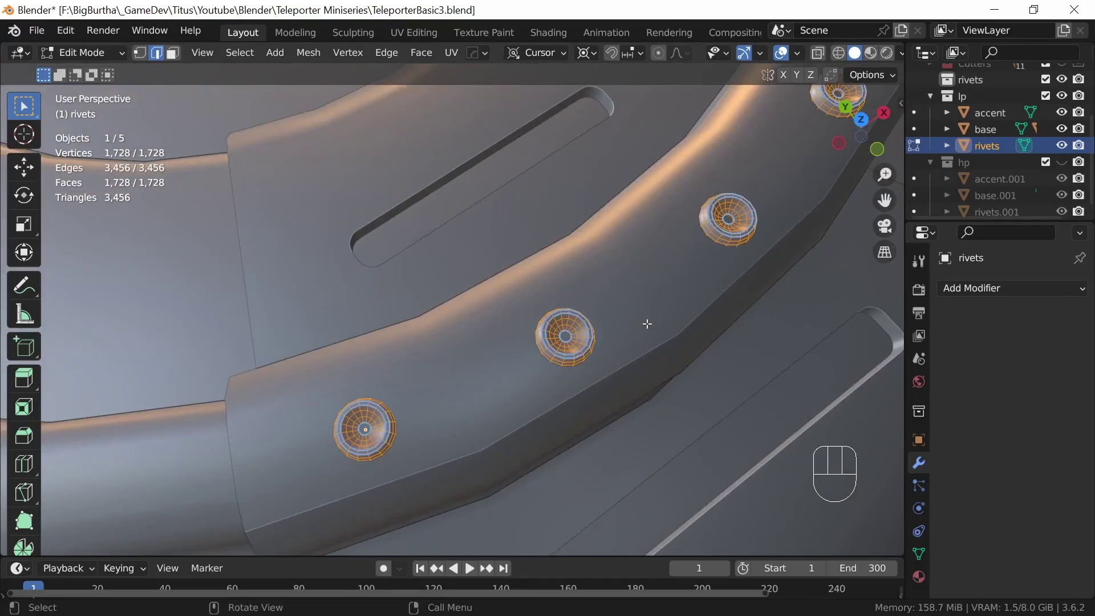
- Return the low-poly rivets to Object Mode, hide the lp collection and show the hp collection
{"action": "scroll", "coordinate": [532, 362], "scroll_direction": "down", "scroll_amount": 4}
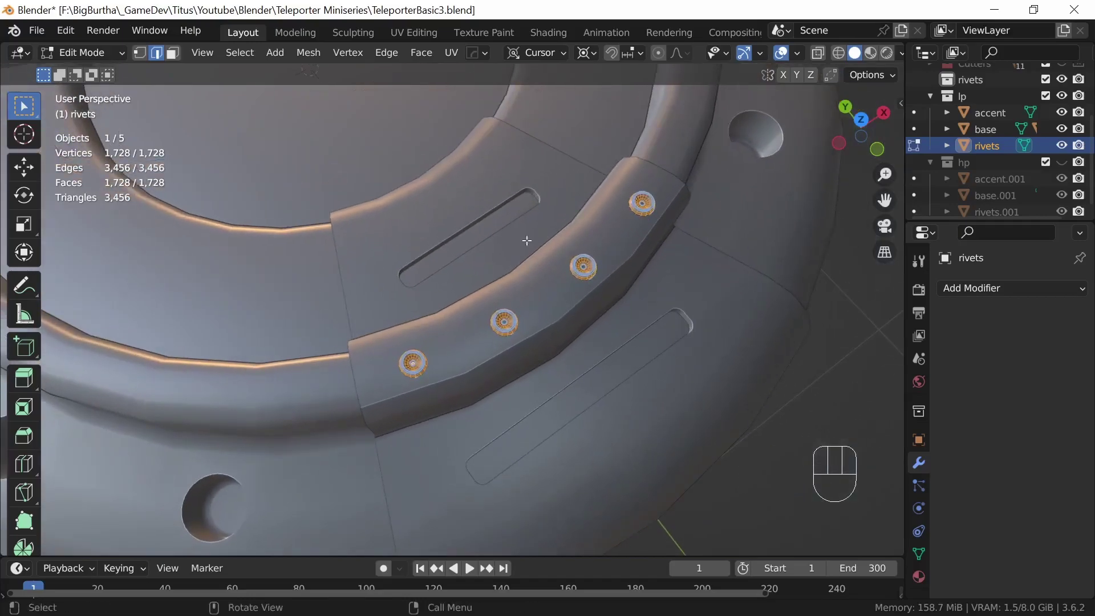
{"action": "key", "text": "Tab"}
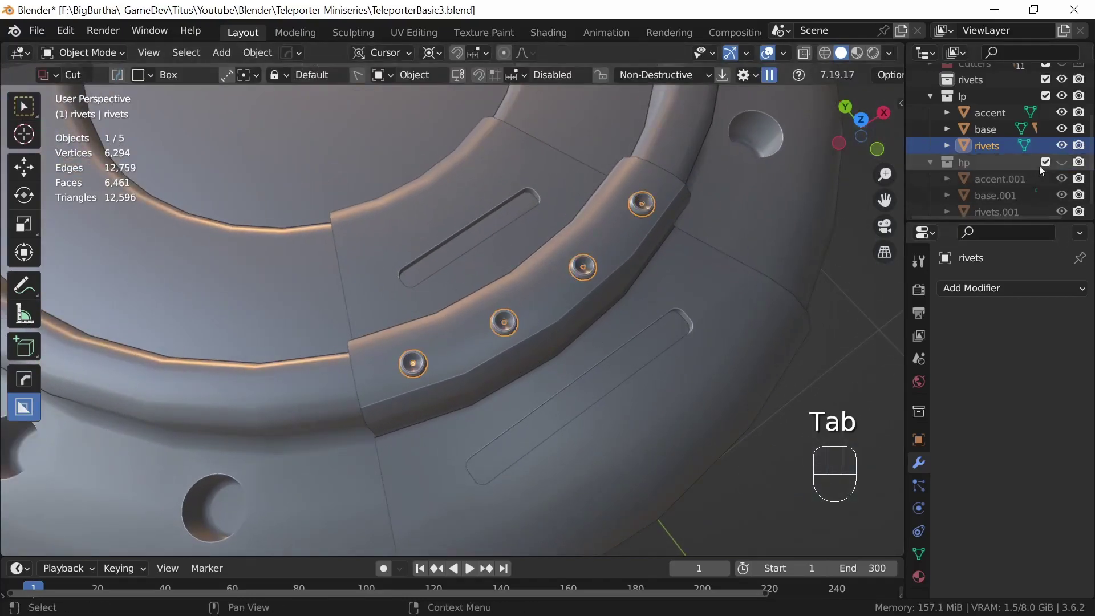
{"action": "left_click", "coordinate": [1062, 96]}
{"action": "left_click", "coordinate": [1062, 162]}
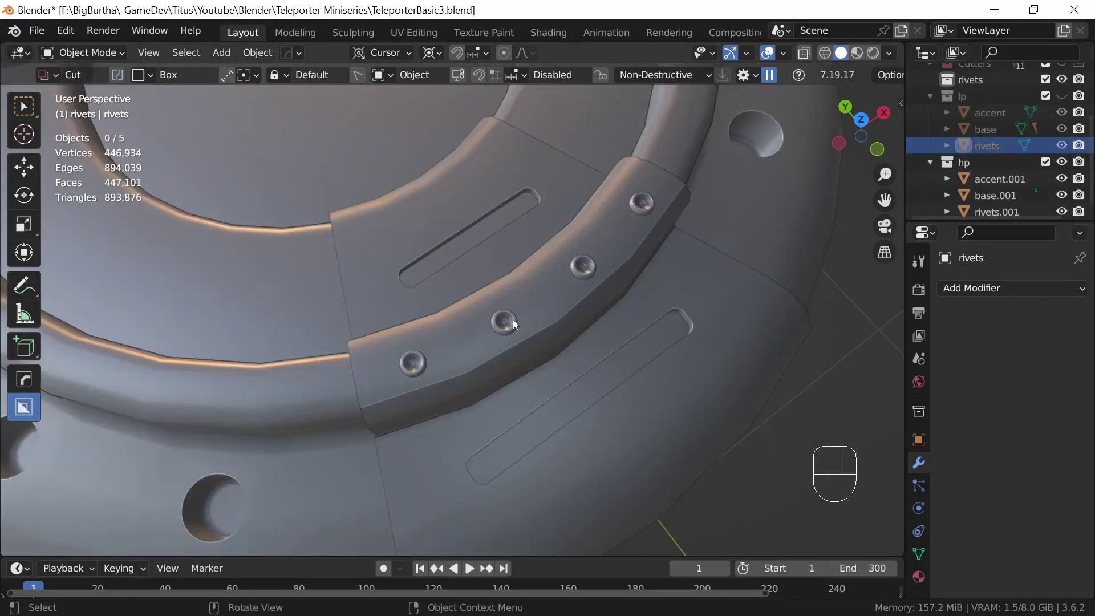
- Apply the Subdivision modifier on the hp collection's rivets.001 object
{"action": "left_click", "coordinate": [1021, 211]}
{"action": "left_click", "coordinate": [1041, 317]}
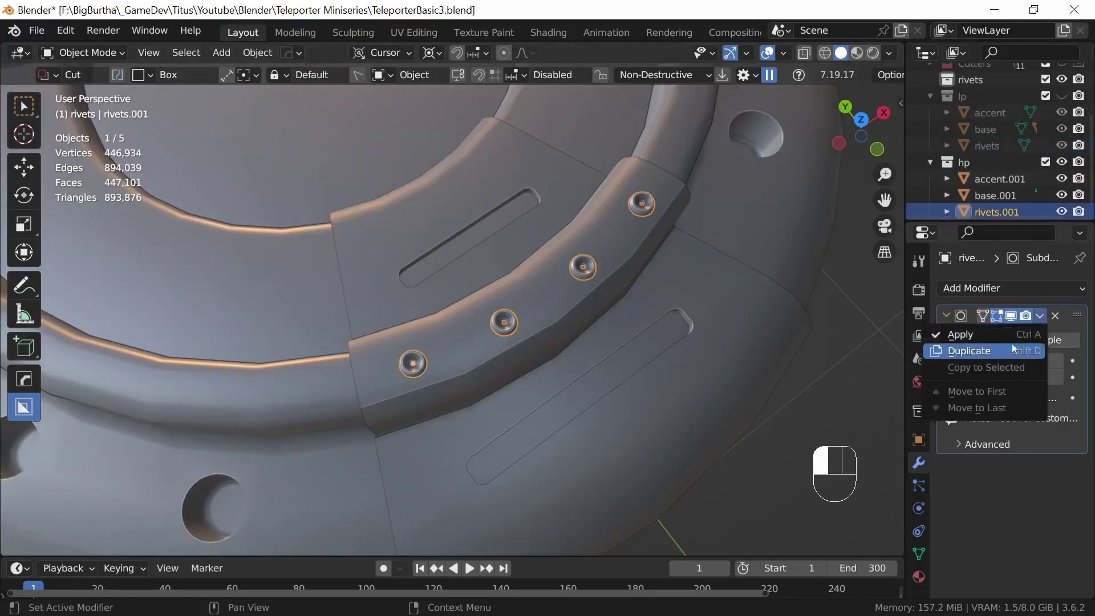
{"action": "left_click", "coordinate": [995, 332]}
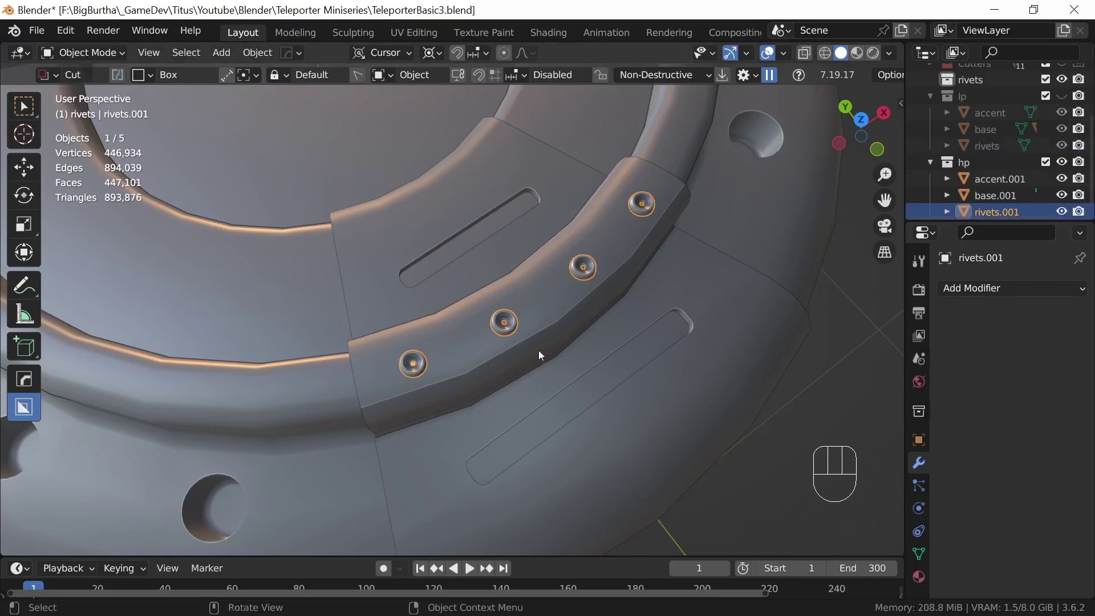
- Examine the mesh density of the high-poly rivets up close in Edit Mode, then return to Object Mode
{"action": "key", "text": "Tab"}
{"action": "mouse_move", "coordinate": [569, 413]}
{"action": "middle_mouse_down", "text": "ctrl"}
{"action": "mouse_move", "coordinate": [576, 398]}
{"action": "mouse_move", "coordinate": [560, 401]}
{"action": "middle_mouse_up", "text": "ctrl"}
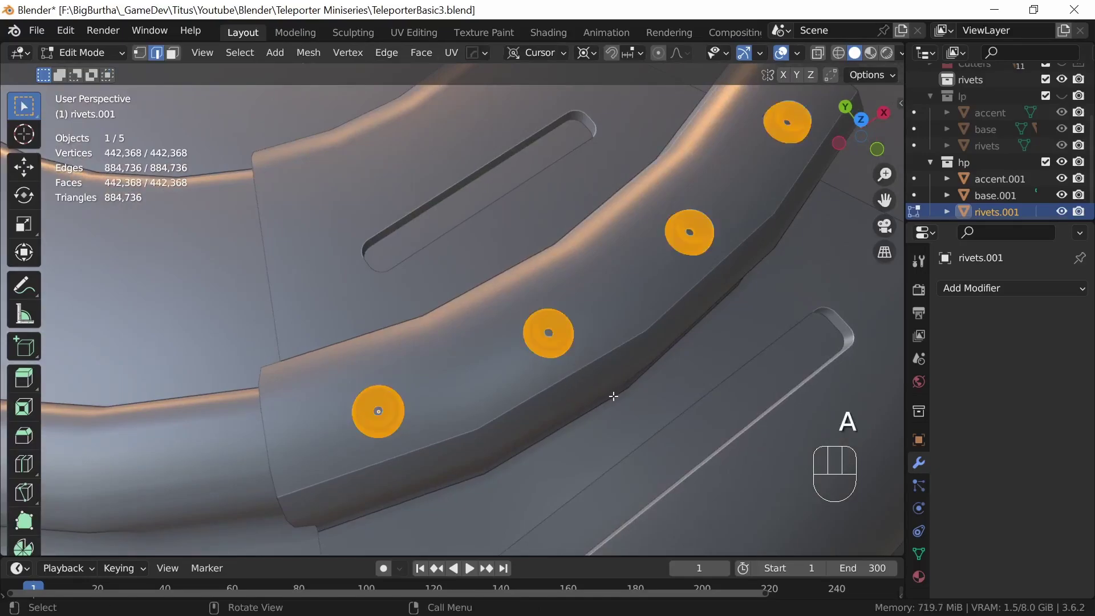
{"action": "middle_click_drag", "start_coordinate": [582, 402], "coordinate": [605, 431], "text": "ctrl"}
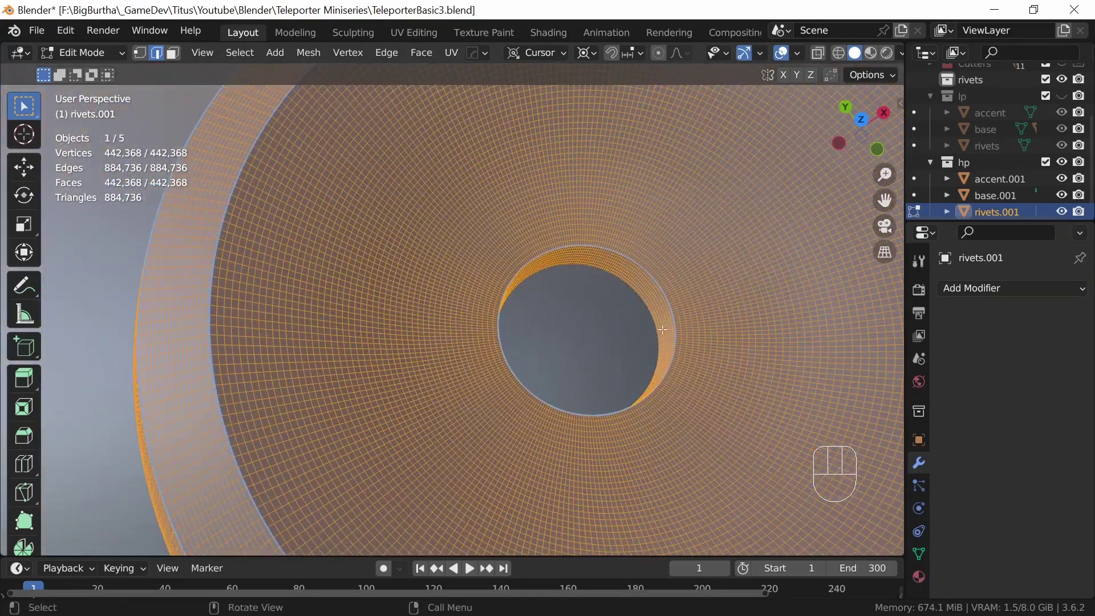
{"action": "middle_click_drag", "start_coordinate": [712, 320], "coordinate": [677, 324], "text": "ctrl"}
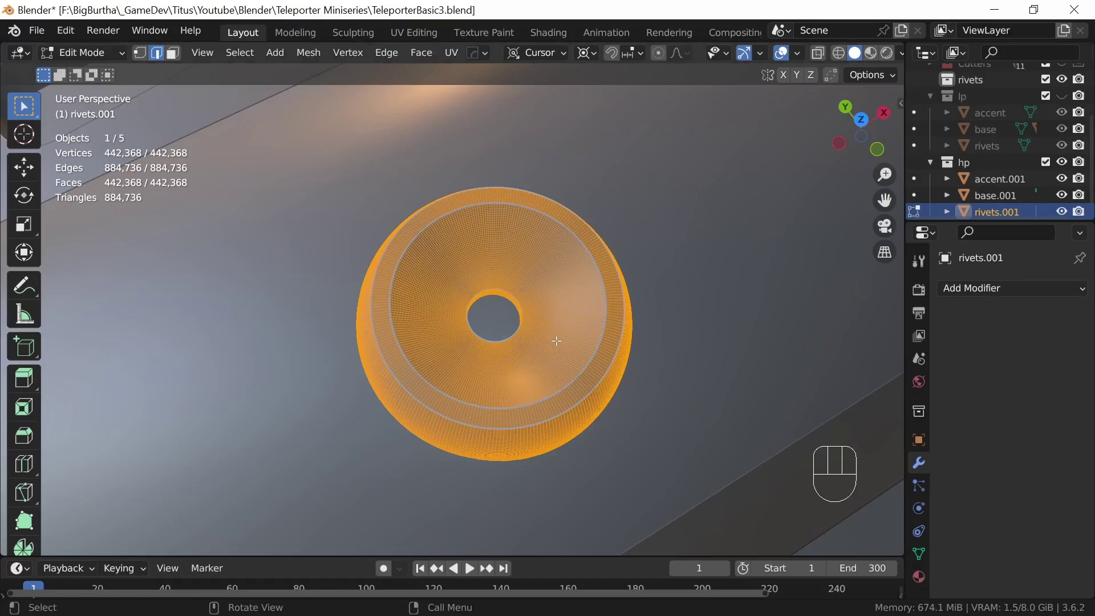
{"action": "middle_click_drag", "start_coordinate": [553, 342], "coordinate": [544, 365], "text": "ctrl"}
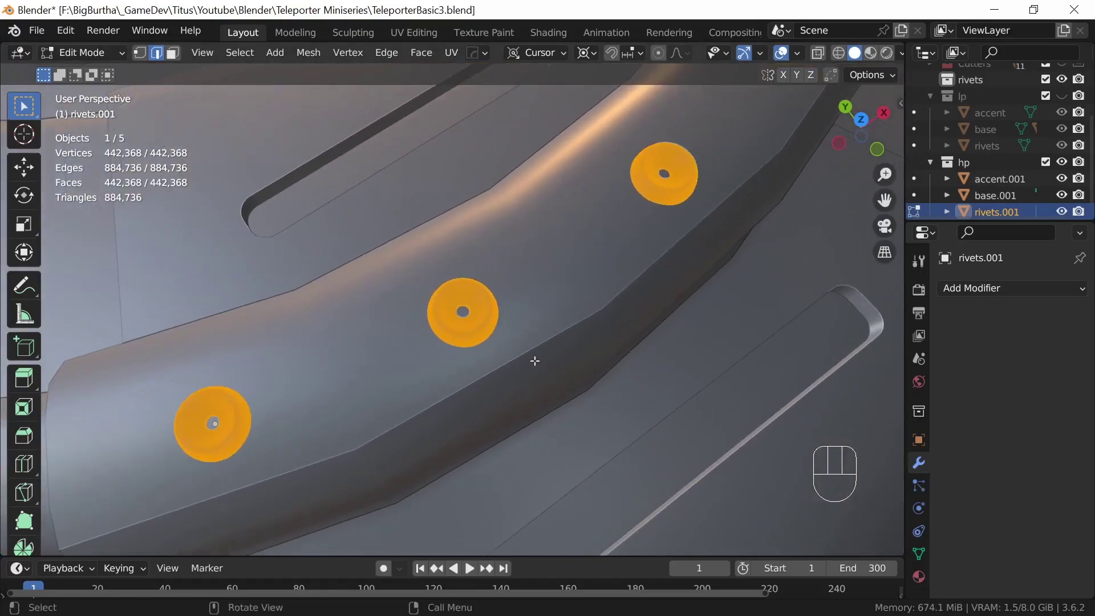
{"action": "key", "text": "Tab"}
{"action": "middle_click_drag", "start_coordinate": [577, 323], "coordinate": [540, 325], "text": "ctrl"}
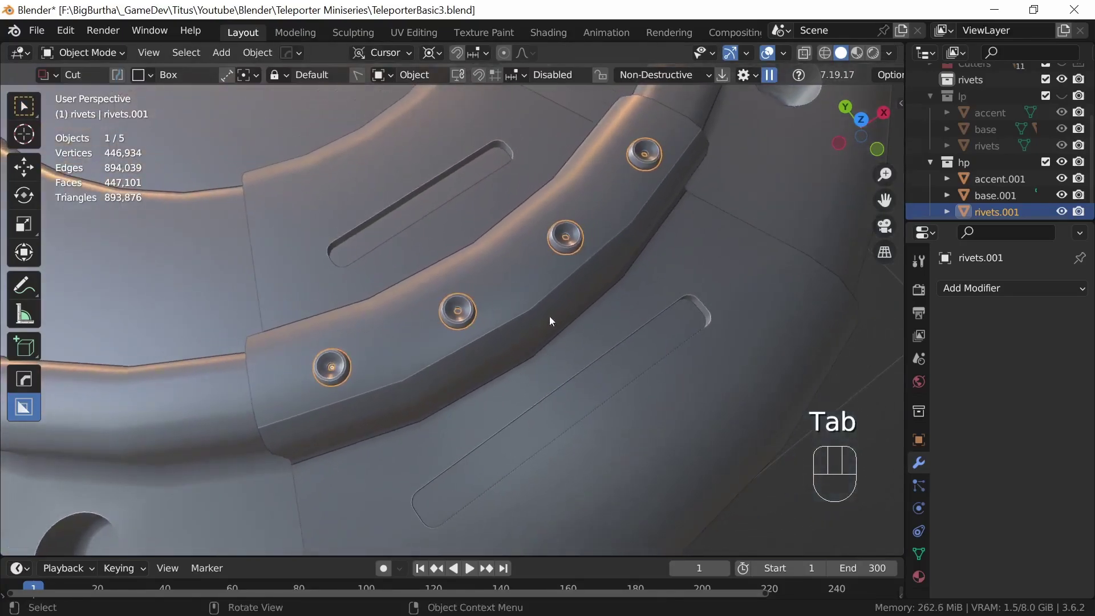
- Isolate the accent.001 object in Local View and frame its front segment
{"action": "left_click", "coordinate": [549, 342]}
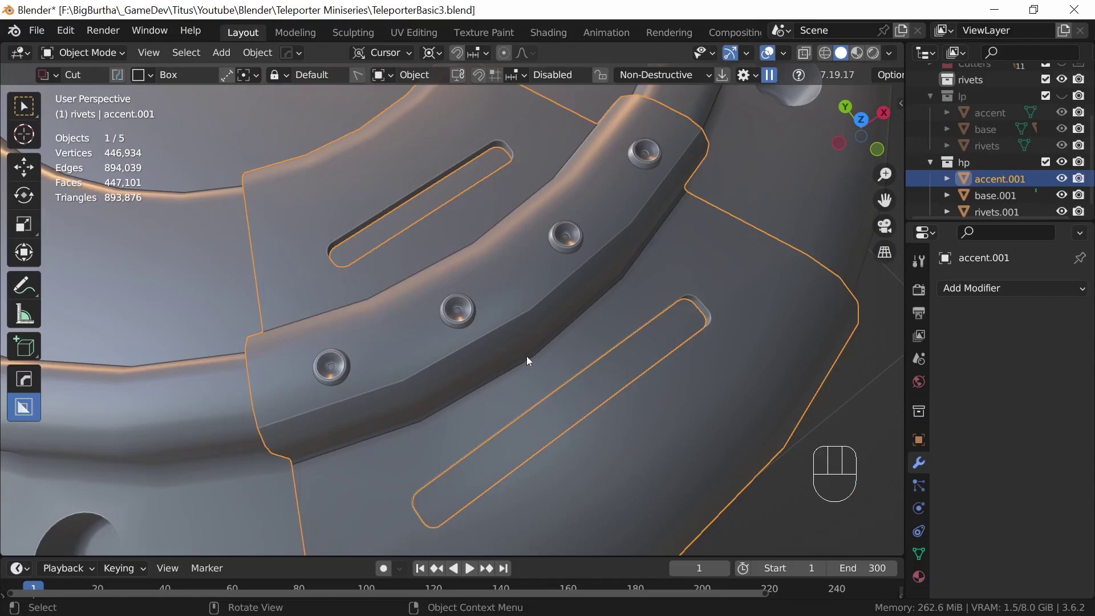
{"action": "middle_click_drag", "start_coordinate": [573, 328], "coordinate": [533, 372], "text": "ctrl"}
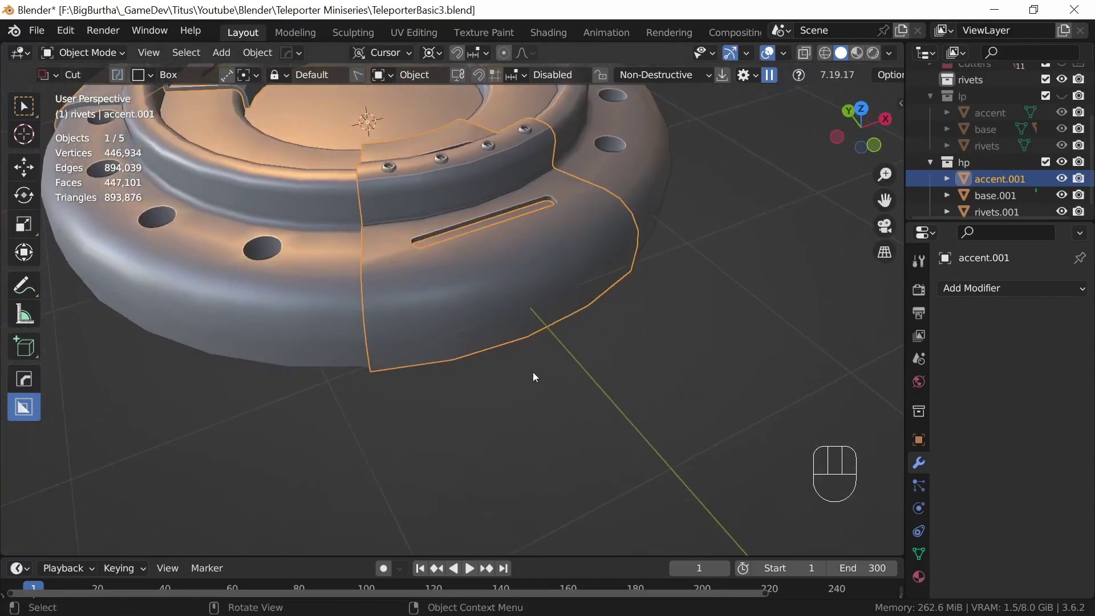
{"action": "key", "text": "KP_Divide"}
{"action": "middle_click_drag", "start_coordinate": [592, 435], "coordinate": [566, 415], "text": "shift"}
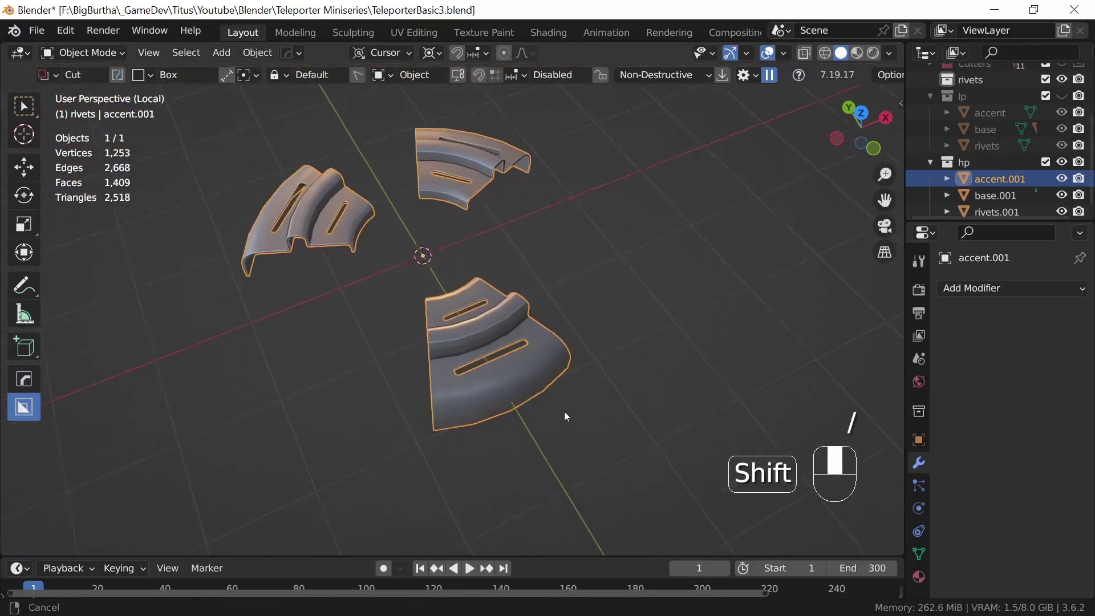
{"action": "middle_click_drag", "start_coordinate": [559, 481], "coordinate": [502, 357], "text": "ctrl"}
{"action": "middle_click_drag", "start_coordinate": [600, 426], "coordinate": [579, 374], "text": "shift"}
{"action": "scroll", "coordinate": [579, 368], "scroll_direction": "down", "scroll_amount": 2}
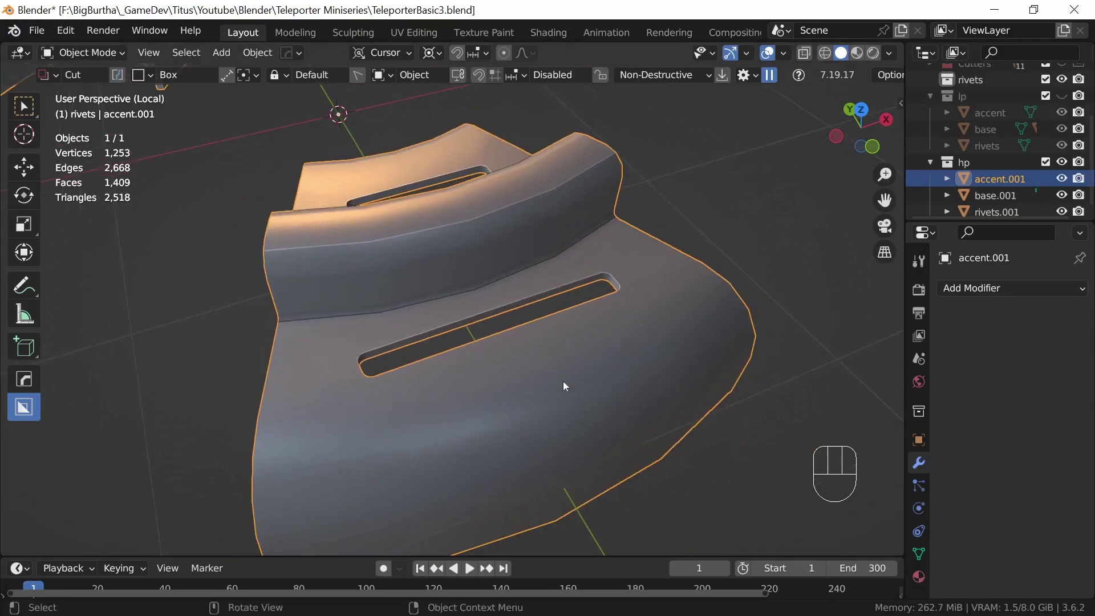
- Add a Subdivision Surface modifier to accent.001 and check how it smooths the slots and ridge
{"action": "left_click", "coordinate": [1000, 289]}
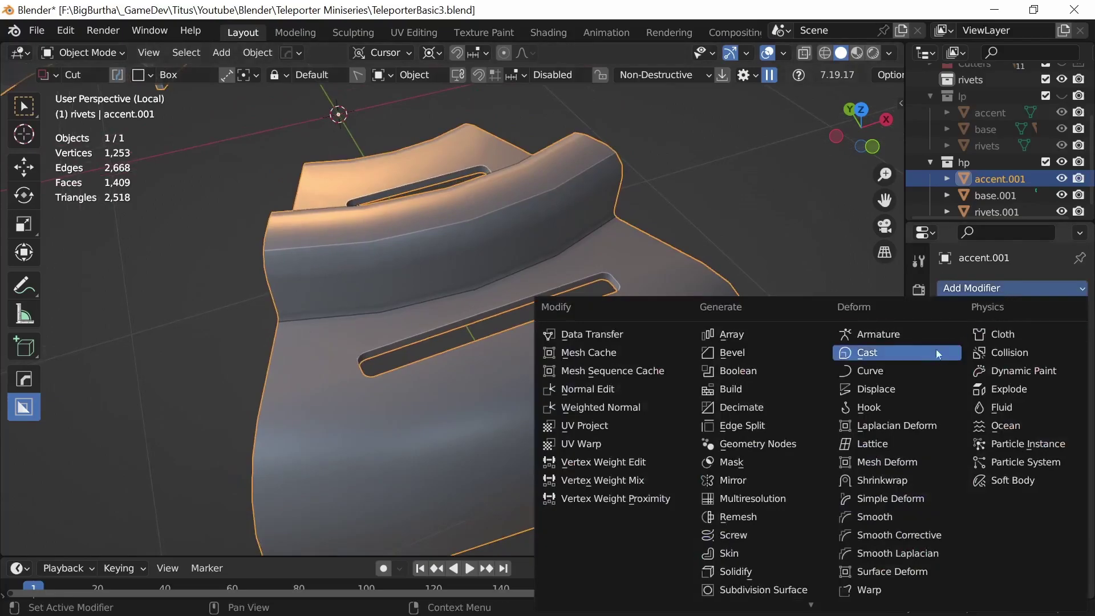
{"action": "left_click", "coordinate": [775, 588]}
{"action": "middle_click_drag", "start_coordinate": [663, 477], "coordinate": [535, 464]}
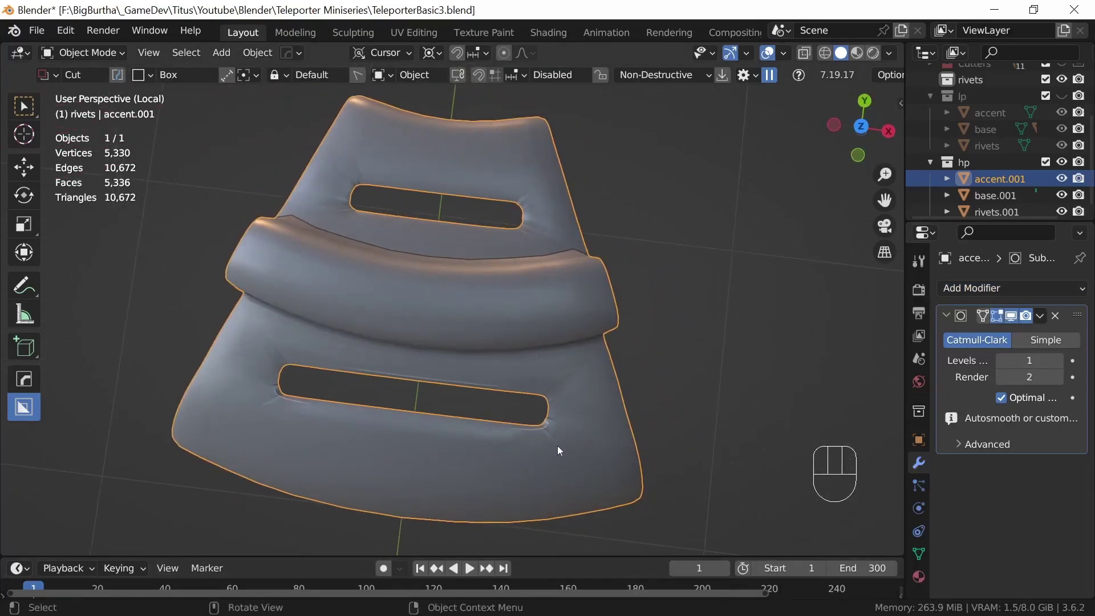
{"action": "middle_click_drag", "start_coordinate": [572, 430], "coordinate": [559, 388], "text": "shift"}
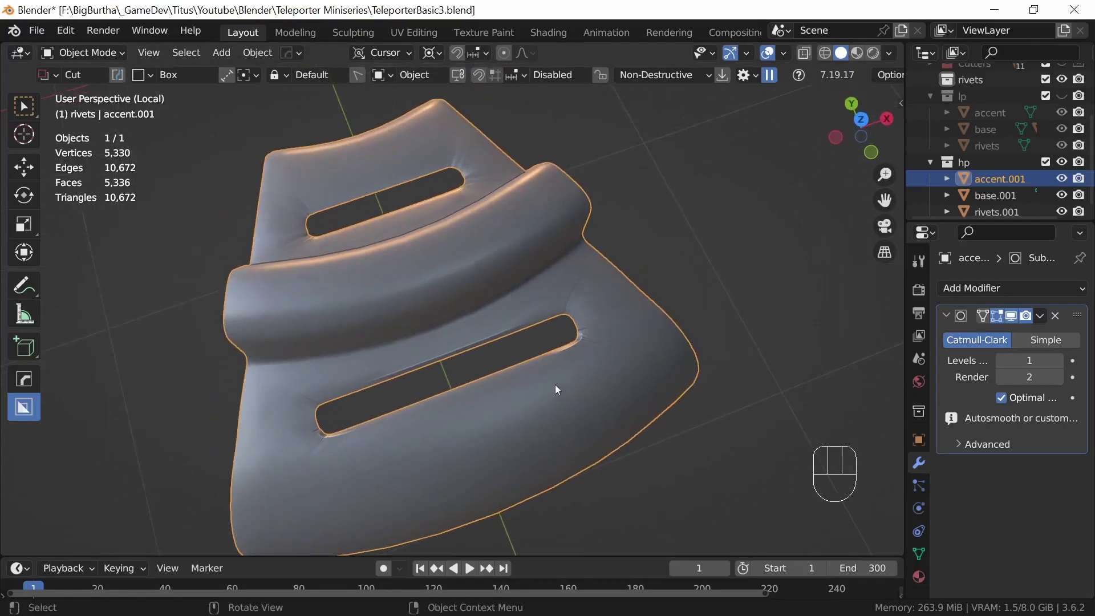
- Examine accent.001's underlying mesh in Edit Mode with everything selected, then return to Object Mode
{"action": "key", "text": "Tab"}
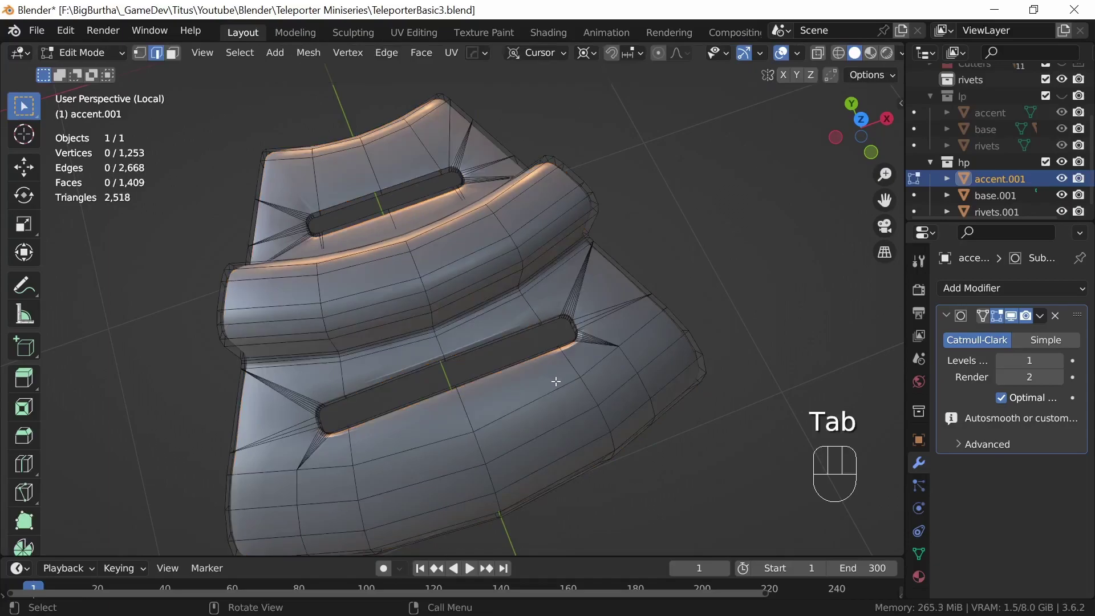
{"action": "key", "text": "a"}
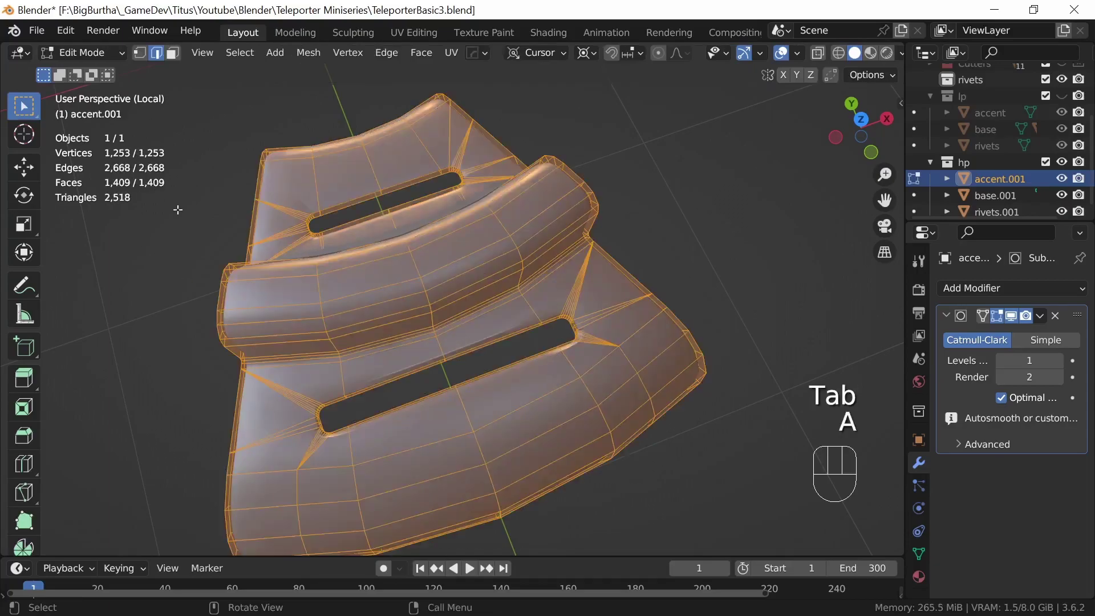
{"action": "middle_click_drag", "start_coordinate": [629, 378], "coordinate": [614, 394]}
{"action": "key", "text": "Tab"}
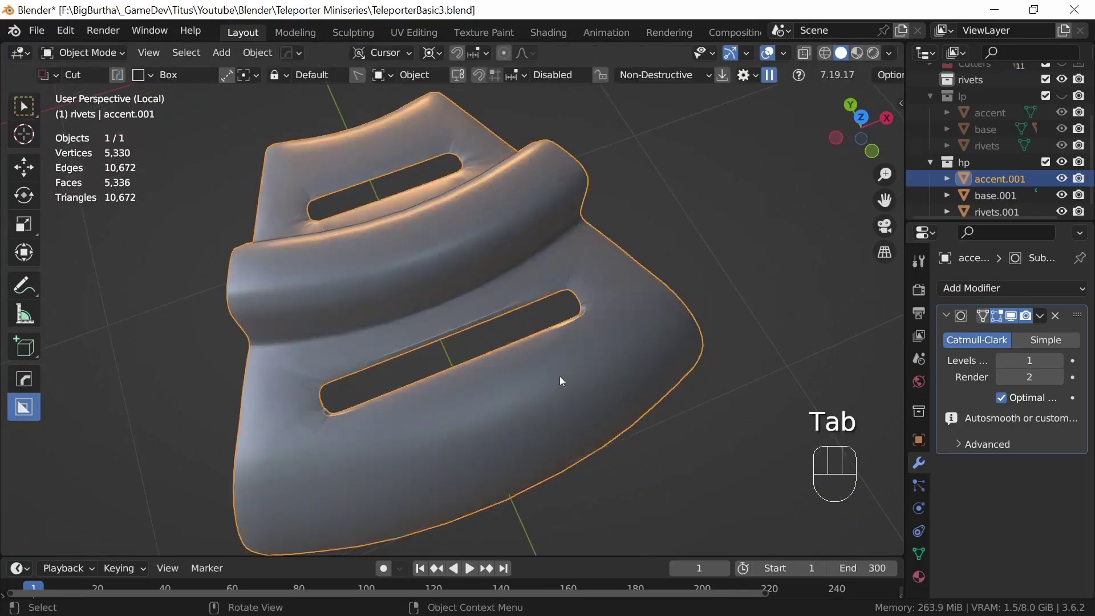
- Try applying accent.001's Subdivision modifier at viewport level 2, check the mesh in Edit Mode, and undo the application
{"action": "left_click", "coordinate": [1057, 361]}
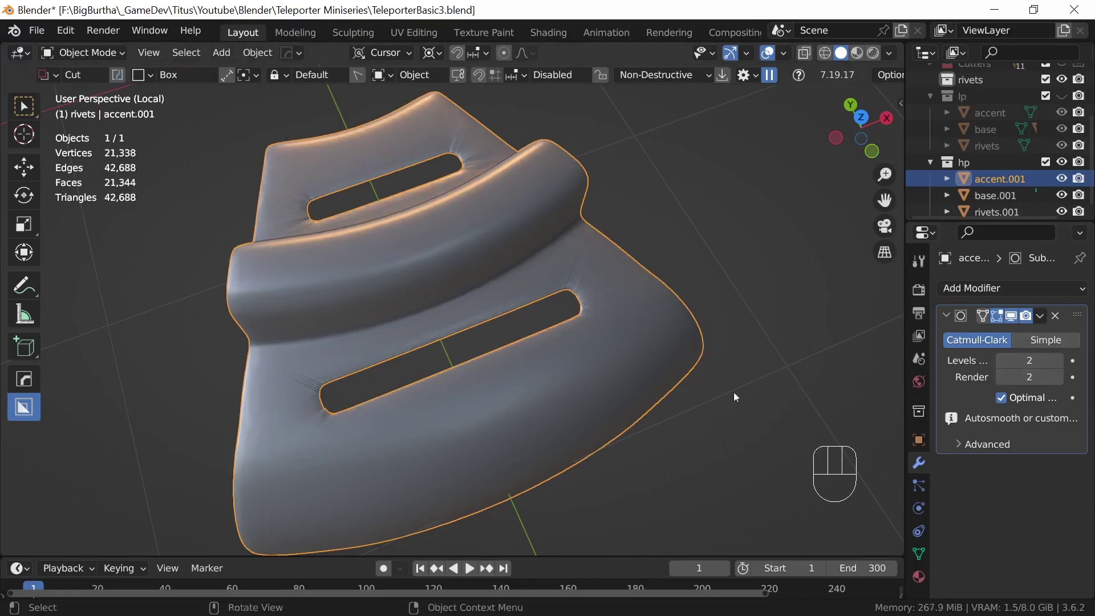
{"action": "left_click", "coordinate": [1057, 361]}
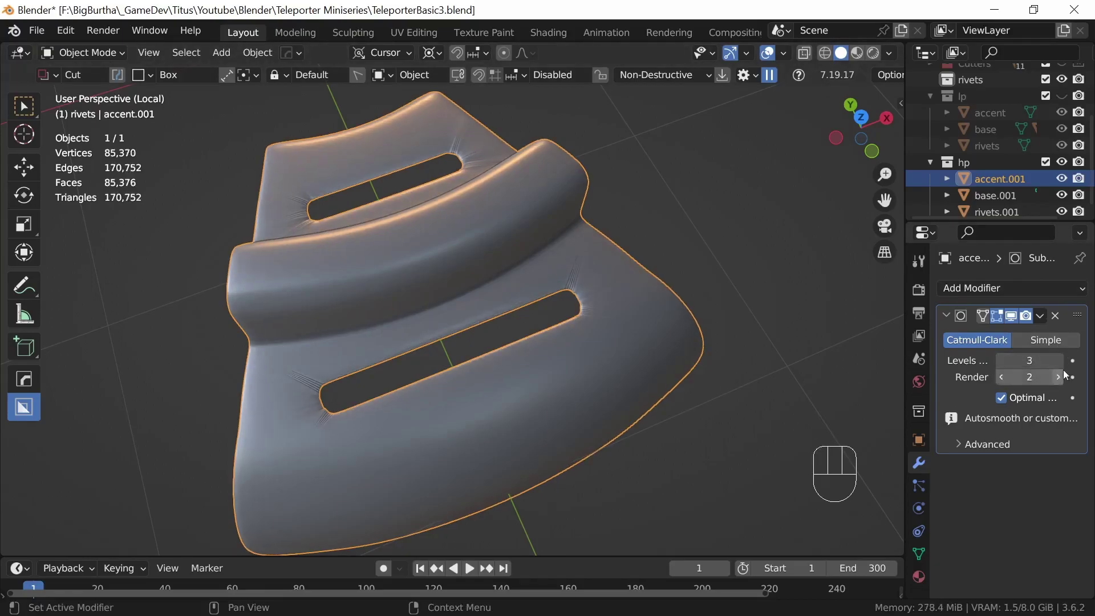
{"action": "left_click", "coordinate": [1002, 360]}
{"action": "left_click", "coordinate": [1040, 315]}
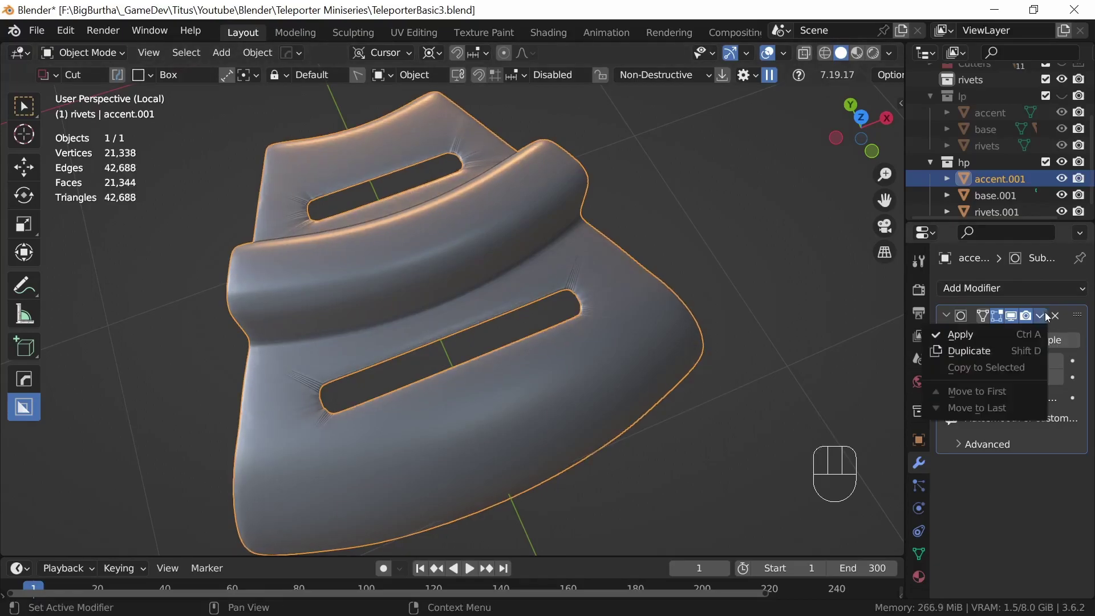
{"action": "left_click", "coordinate": [996, 338]}
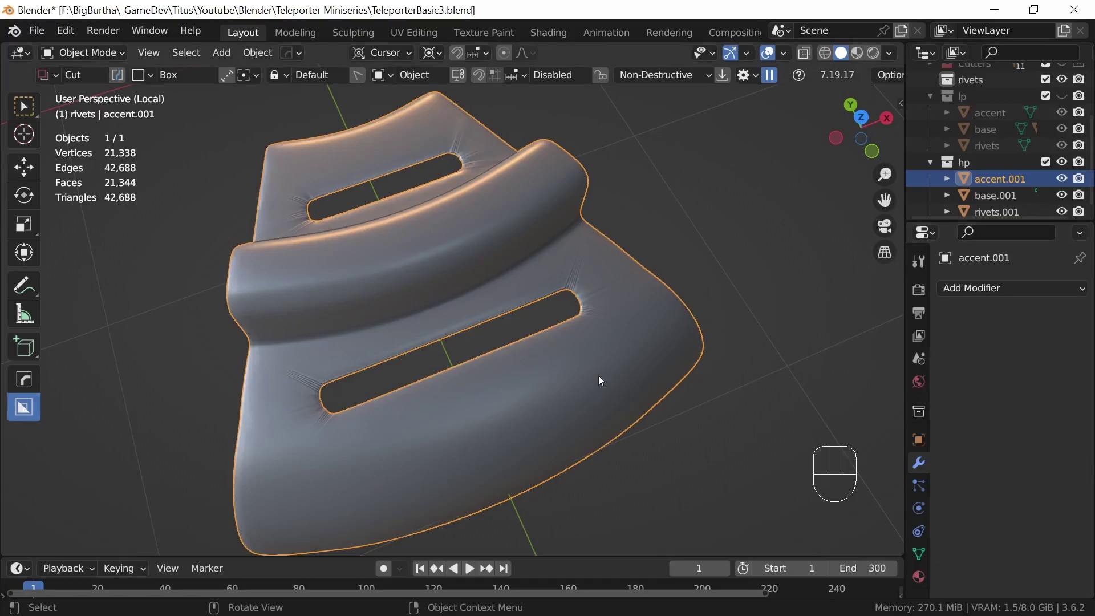
{"action": "key", "text": "Tab"}
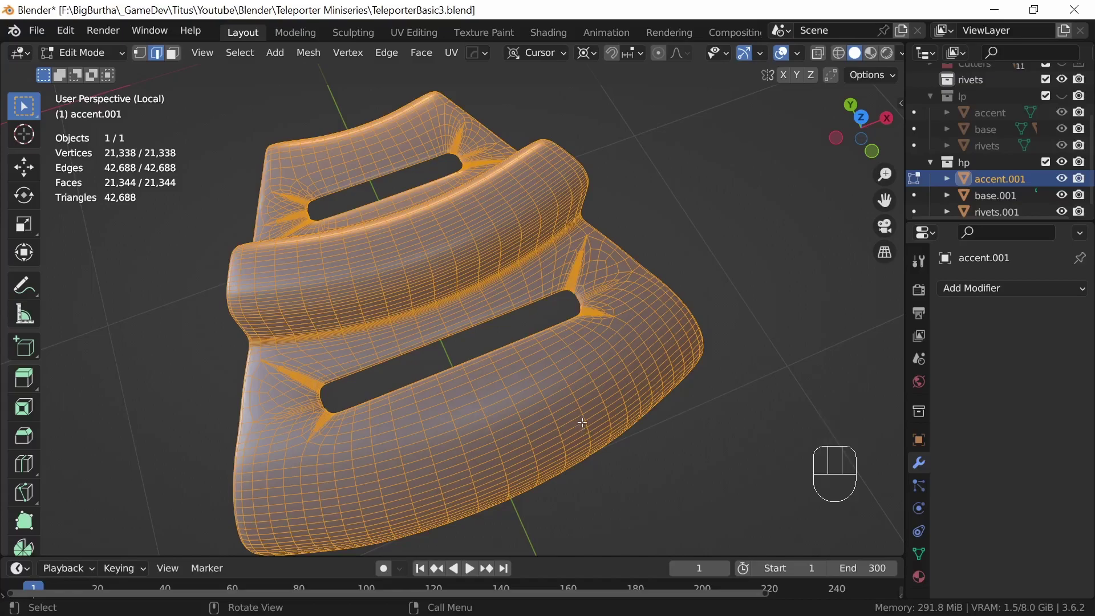
{"action": "key", "text": "ctrl+z"}
{"action": "key", "text": "ctrl+z"}
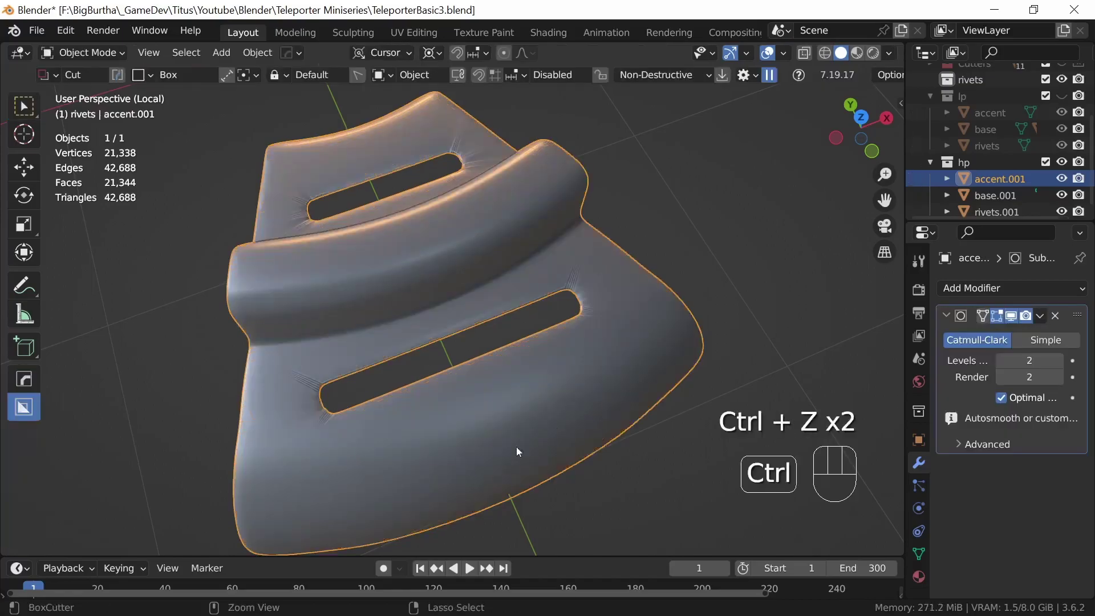
- Try applying accent.001's Subdivision modifier at viewport level 4, check the mesh in Edit Mode, and undo the application
{"action": "left_click", "coordinate": [1059, 361]}
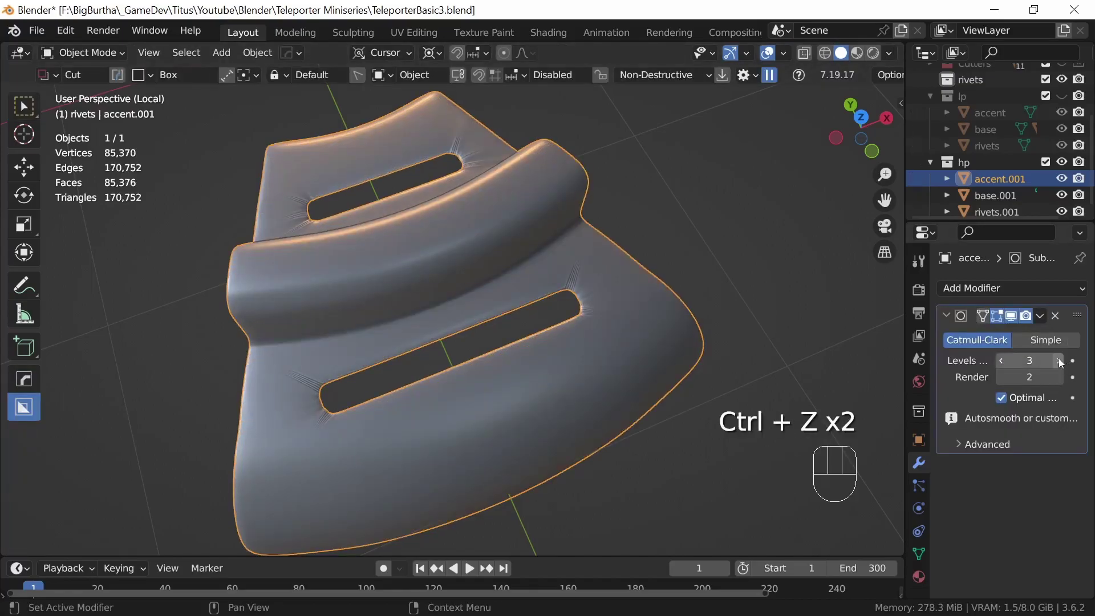
{"action": "left_click", "coordinate": [1059, 360]}
{"action": "left_click", "coordinate": [1041, 315]}
{"action": "left_click", "coordinate": [964, 333]}
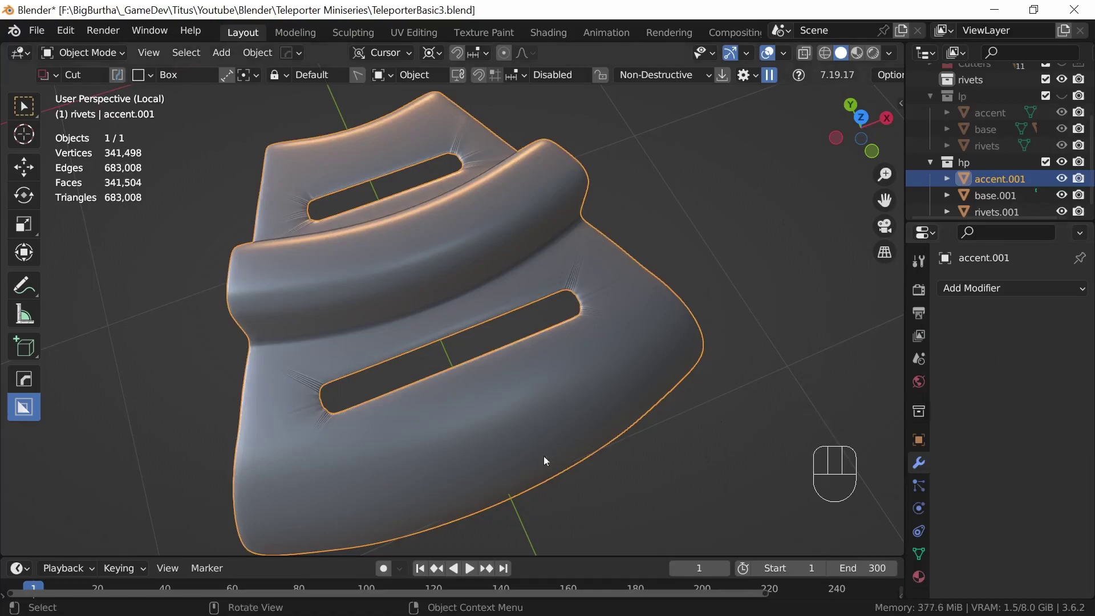
{"action": "key", "text": "Tab"}
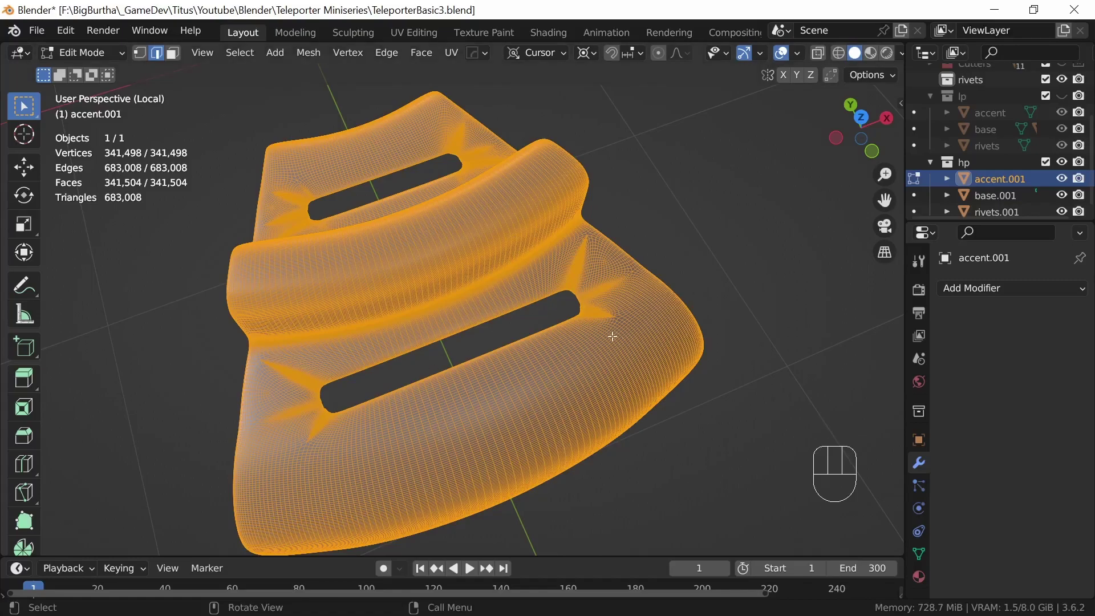
{"action": "key", "text": "ctrl+z"}
{"action": "key", "text": "ctrl+z"}
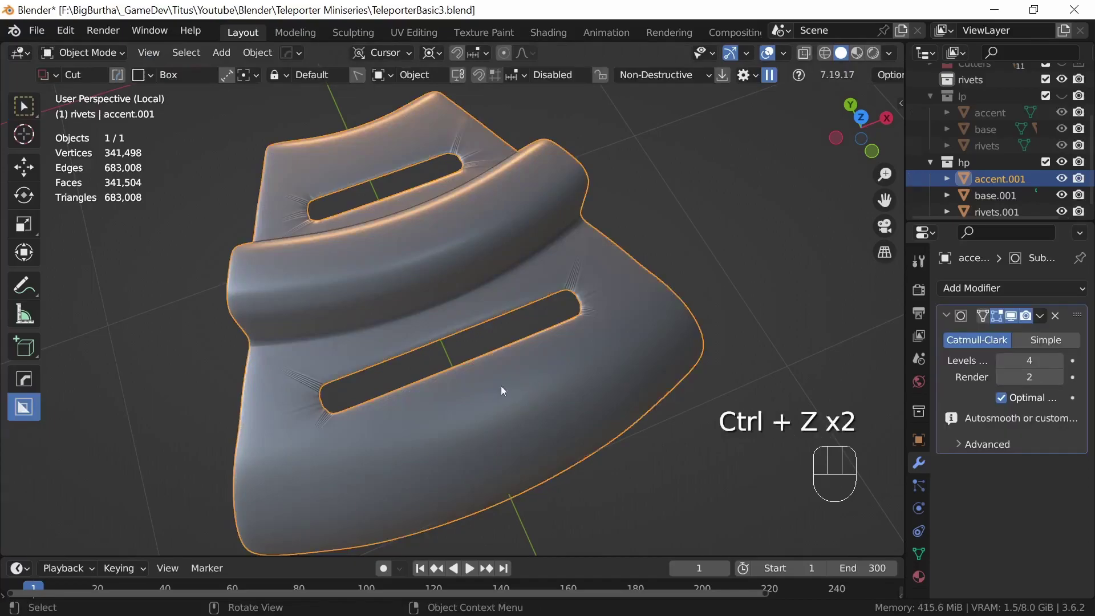
- Set the Subdivision modifier's viewport level on accent.001 back to 2 and inspect the surface
{"action": "left_click", "coordinate": [1001, 360]}
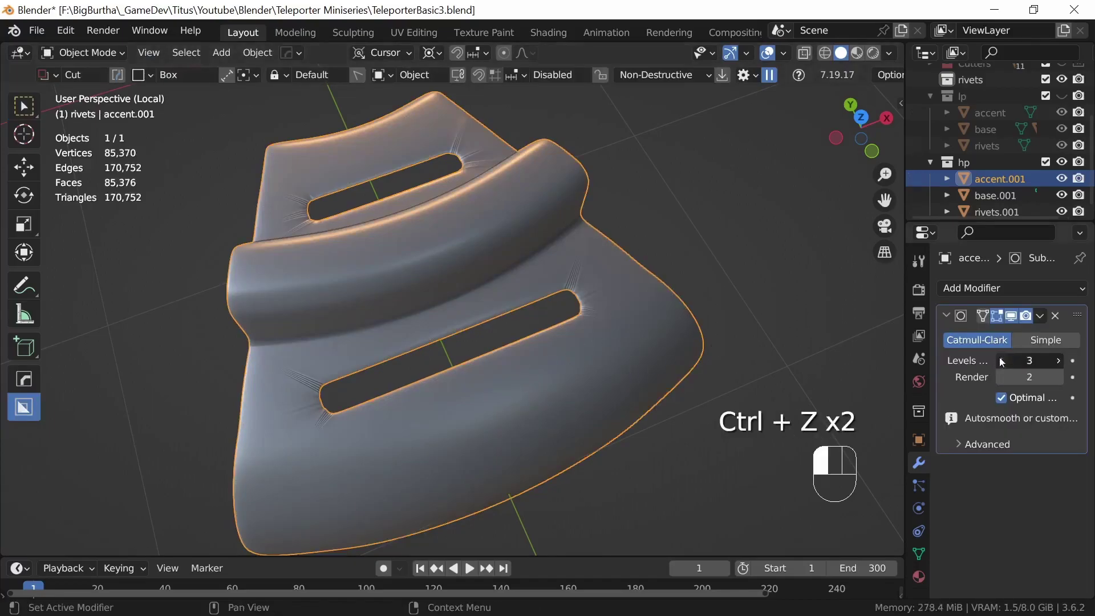
{"action": "left_click", "coordinate": [1000, 360]}
{"action": "middle_click_drag", "start_coordinate": [697, 365], "coordinate": [514, 423]}
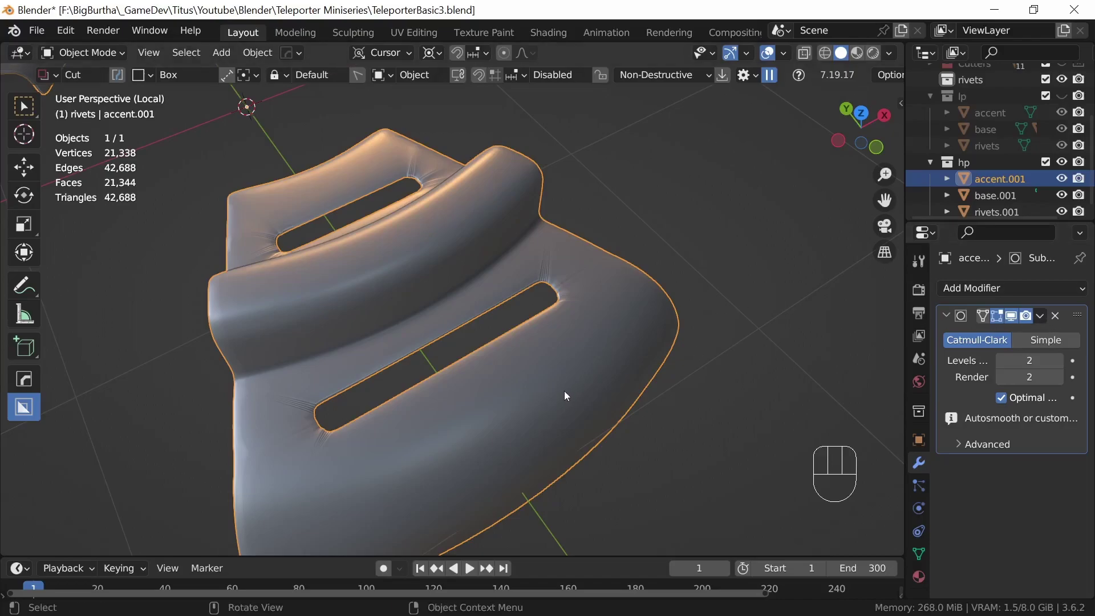
- Replace the Subdivision modifier on accent.001 with a Multiresolution modifier
{"action": "left_click", "coordinate": [1055, 316]}
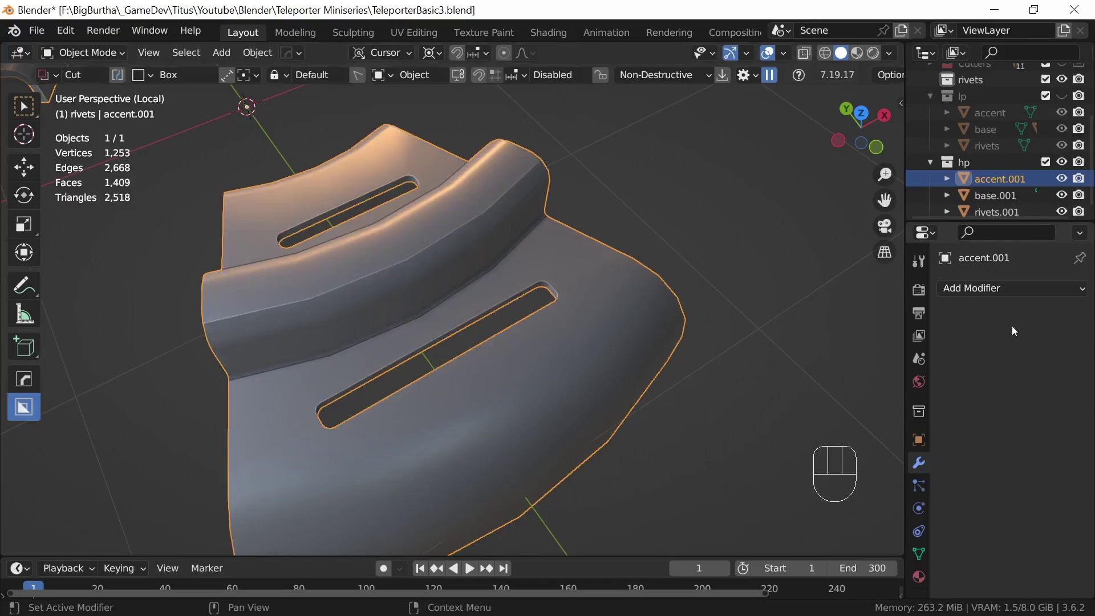
{"action": "left_click", "coordinate": [1029, 290]}
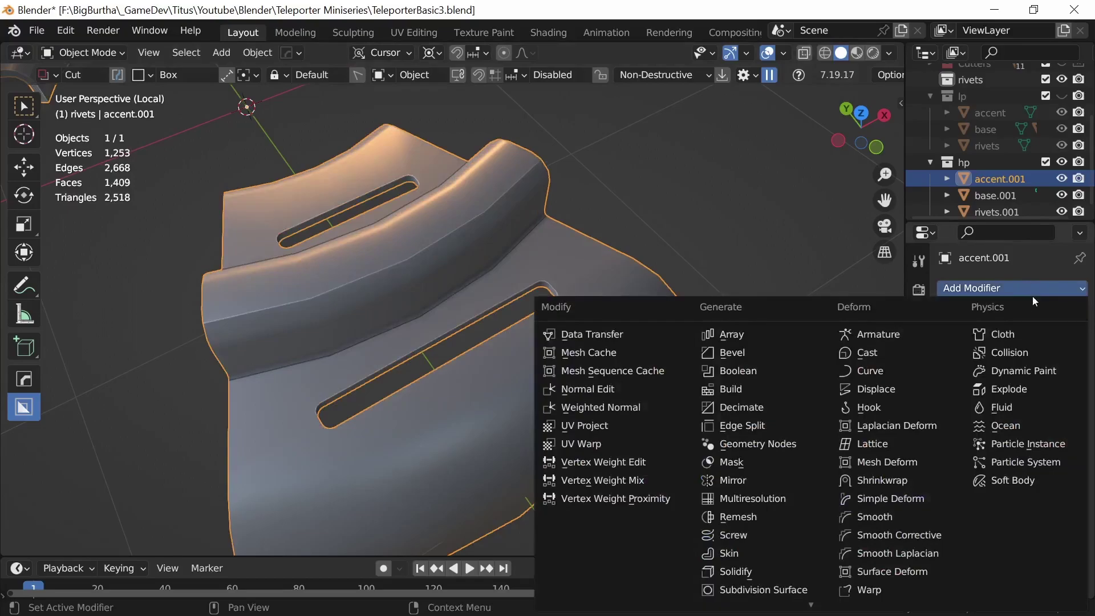
{"action": "left_click", "coordinate": [774, 500]}
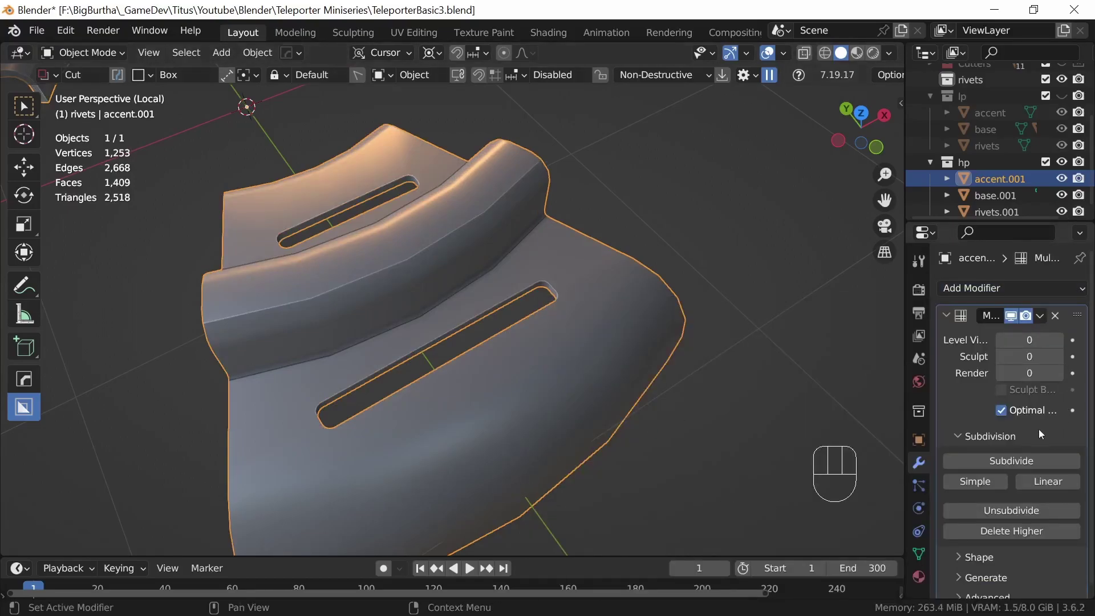
- Subdivide accent.001 twice with the Multiresolution modifier and inspect the smoothed surface around its slots
{"action": "left_click", "coordinate": [1017, 462]}
{"action": "left_click", "coordinate": [1018, 462]}
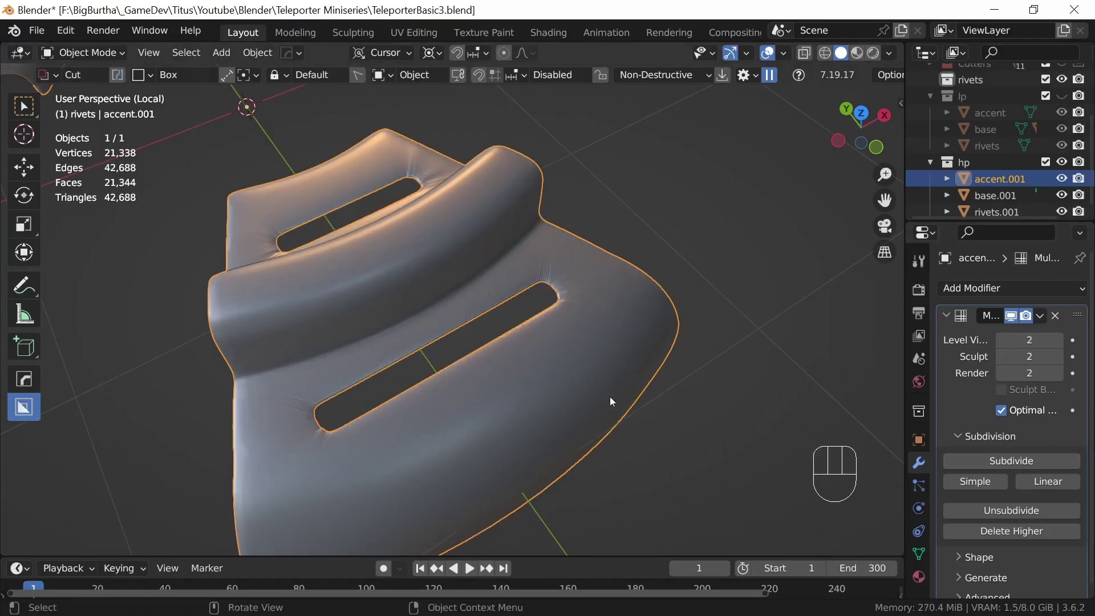
{"action": "mouse_move", "coordinate": [608, 397]}
{"action": "middle_mouse_down"}
{"action": "mouse_move", "coordinate": [599, 422]}
{"action": "mouse_move", "coordinate": [631, 411]}
{"action": "middle_mouse_up"}
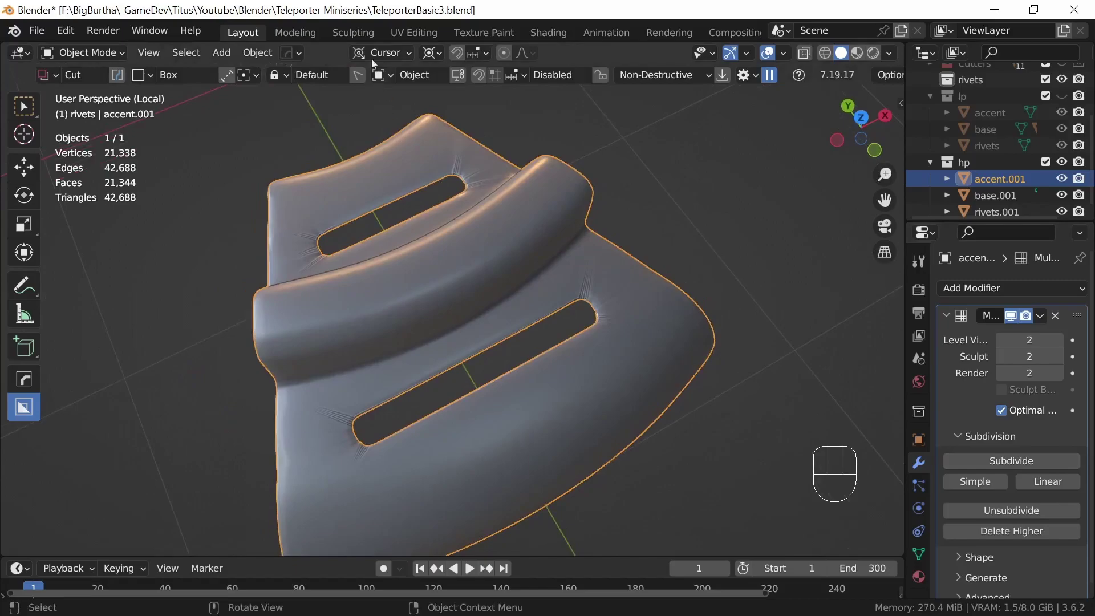
- Set the Draw brush's radius to 24 px in the Sculpting workspace, and return to the Layout workspace
{"action": "left_click", "coordinate": [353, 32]}
{"action": "middle_click_drag", "start_coordinate": [564, 503], "coordinate": [552, 432], "text": "ctrl"}
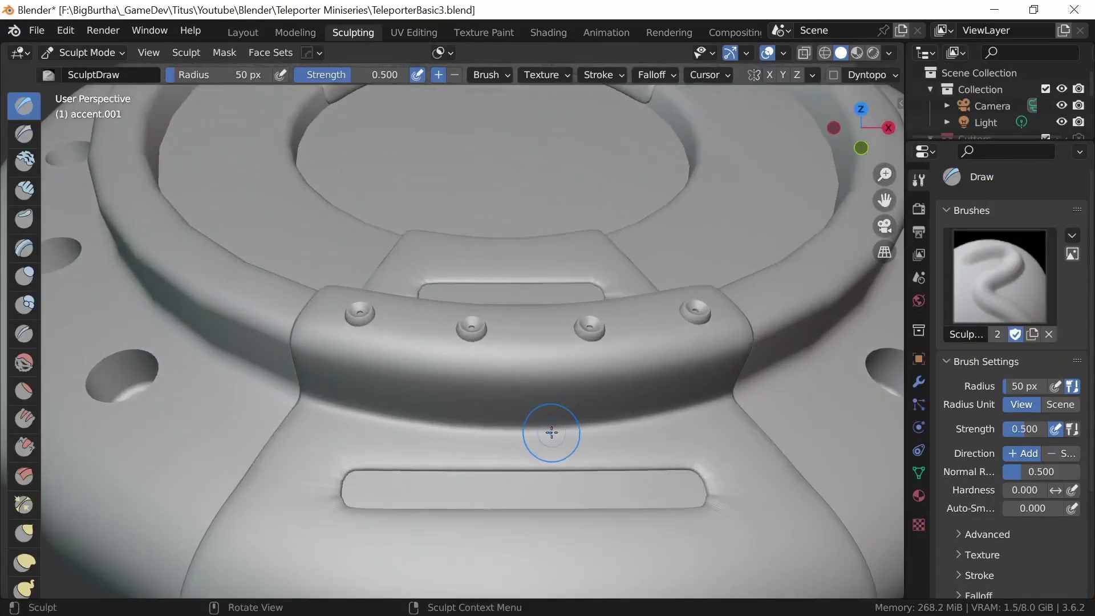
{"action": "key", "text": "f"}
{"action": "left_click", "coordinate": [580, 436]}
{"action": "left_click", "coordinate": [247, 33]}
{"action": "key", "text": "ctrl+z"}
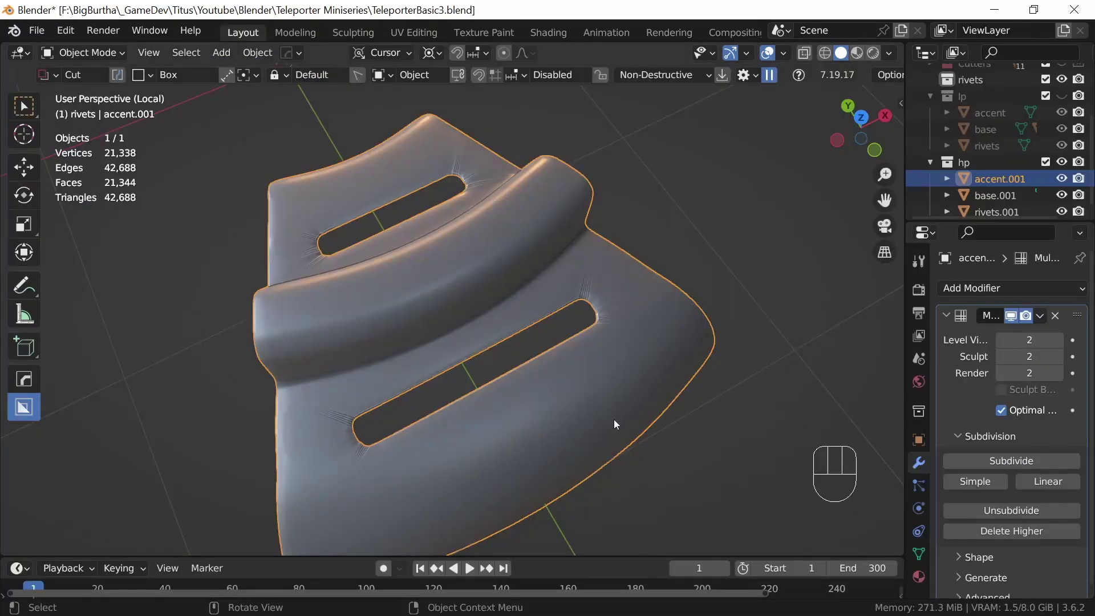
- Remove the Multiresolution modifier from accent.001 and check the bare mesh
{"action": "left_click", "coordinate": [1055, 316]}
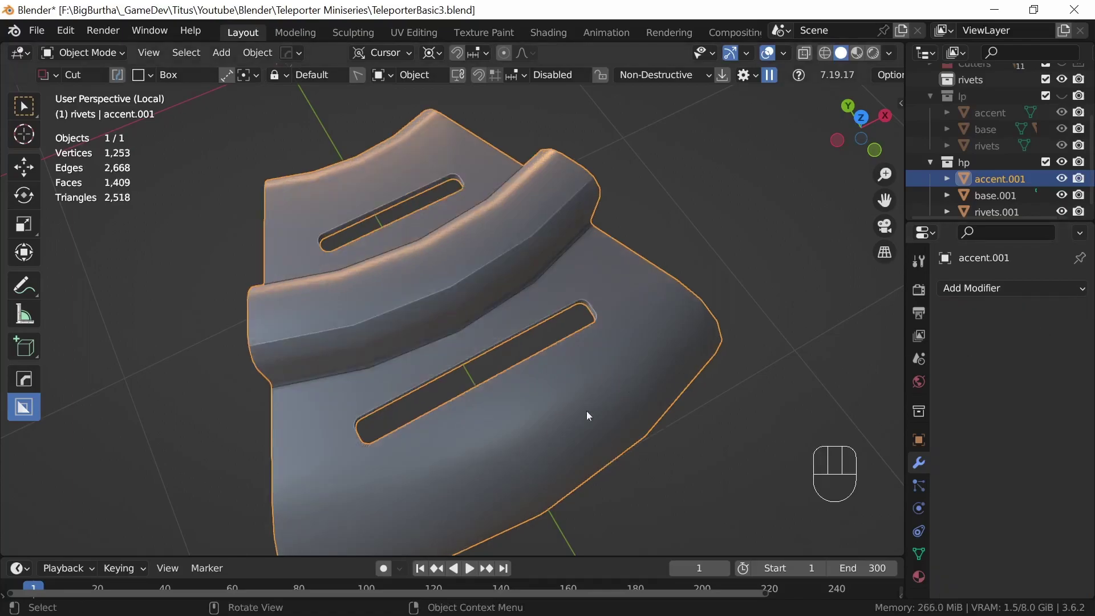
{"action": "middle_click_drag", "start_coordinate": [594, 386], "coordinate": [616, 388]}
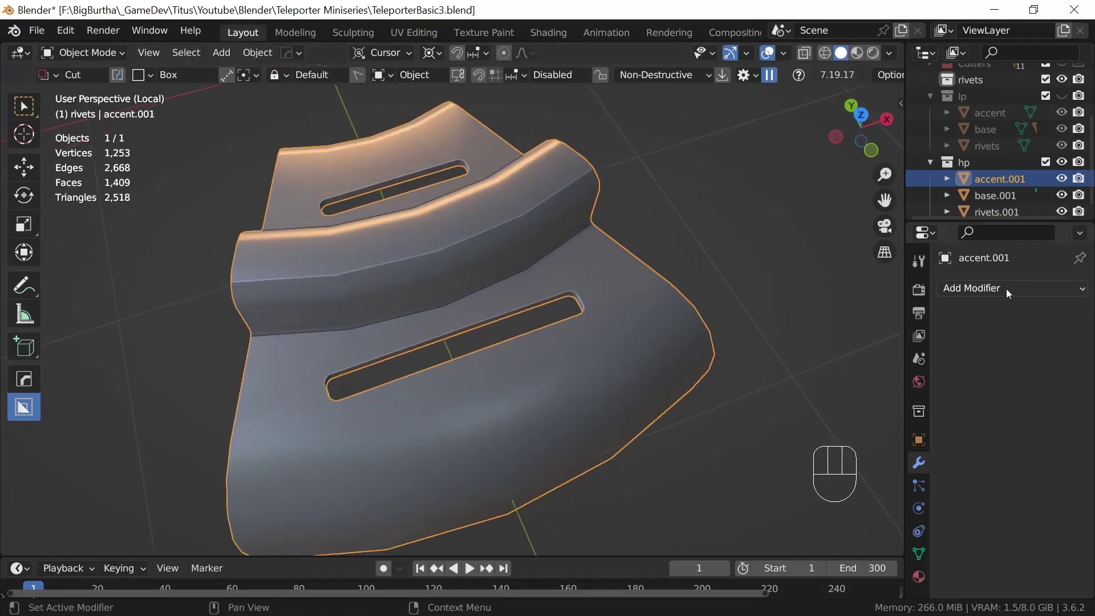
- Try a Subdivision modifier at viewport level 1 on accent.001, inspect the shading around the slots, and remove the modifier
{"action": "left_click", "coordinate": [942, 290]}
{"action": "left_click", "coordinate": [763, 590]}
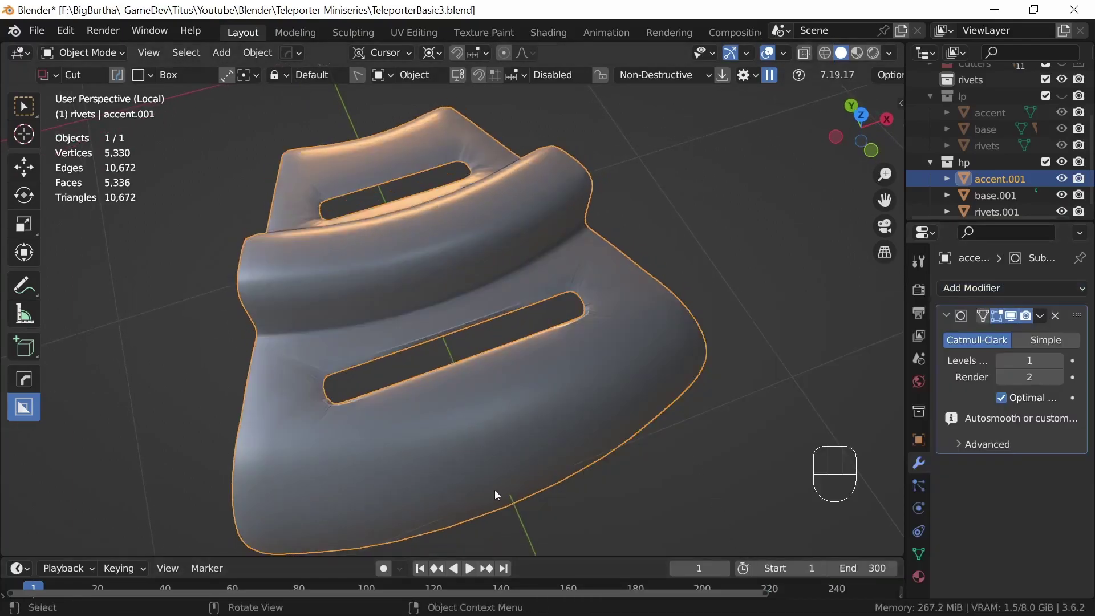
{"action": "middle_click_drag", "start_coordinate": [575, 430], "coordinate": [459, 302]}
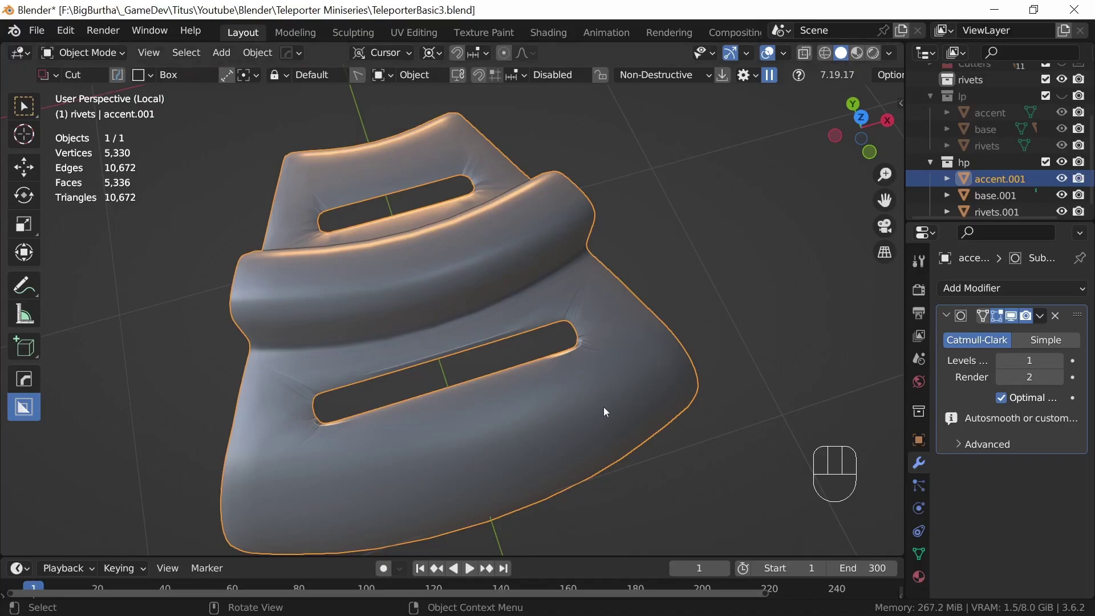
{"action": "middle_click_drag", "start_coordinate": [619, 399], "coordinate": [590, 418]}
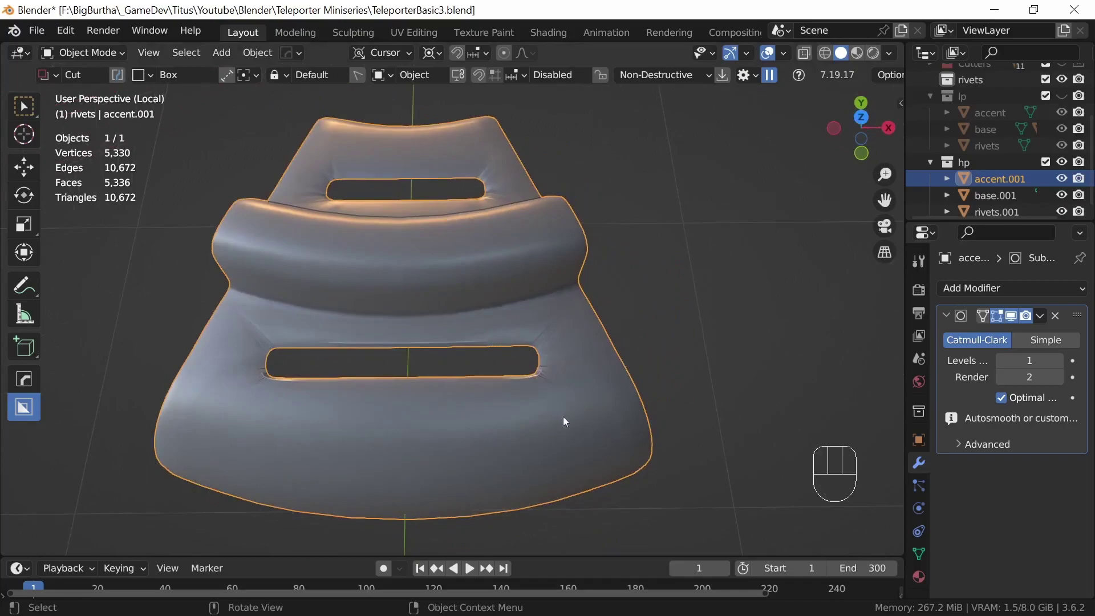
{"action": "middle_click_drag", "start_coordinate": [559, 411], "coordinate": [504, 457]}
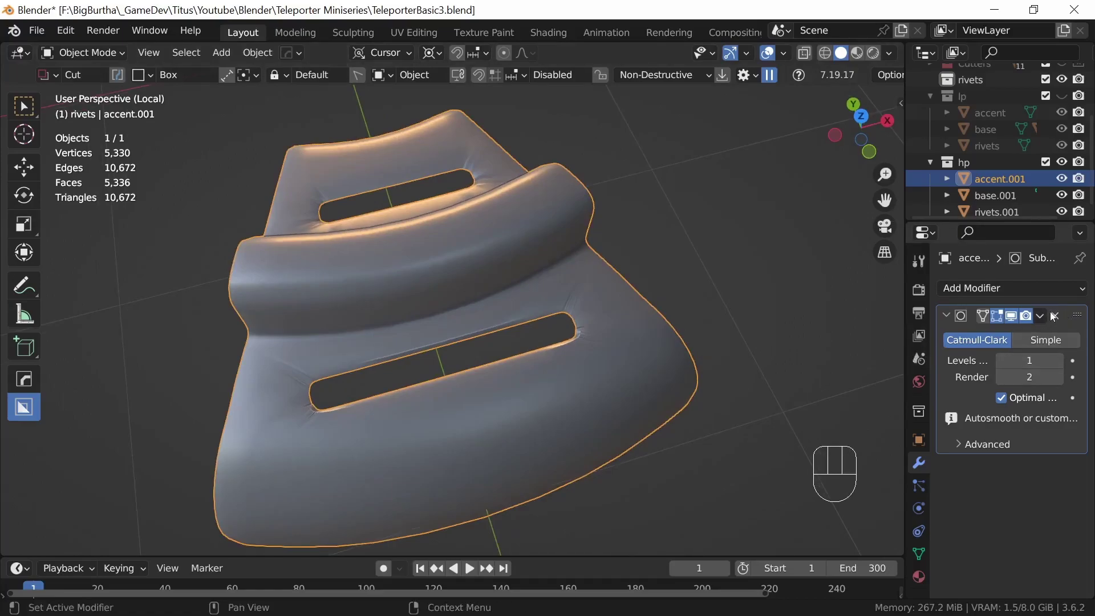
{"action": "left_click", "coordinate": [1056, 316]}
{"action": "middle_click_drag", "start_coordinate": [643, 389], "coordinate": [615, 418]}
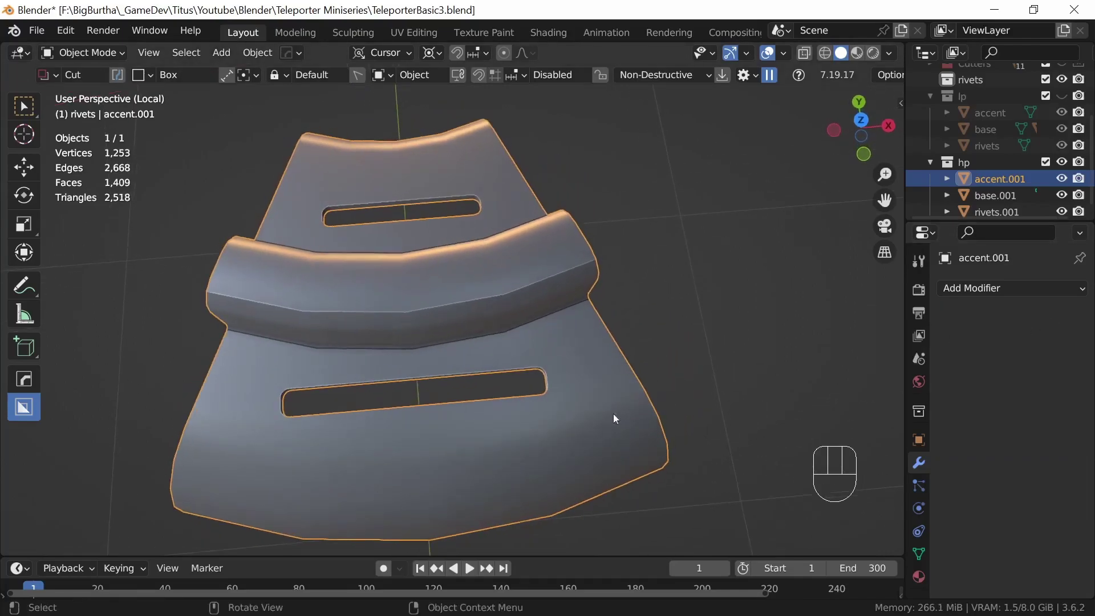
- Open accent.001 in the Sculpting workspace from the top view and set its remesh voxel size to about 0.0095 m
{"action": "left_click", "coordinate": [374, 36]}
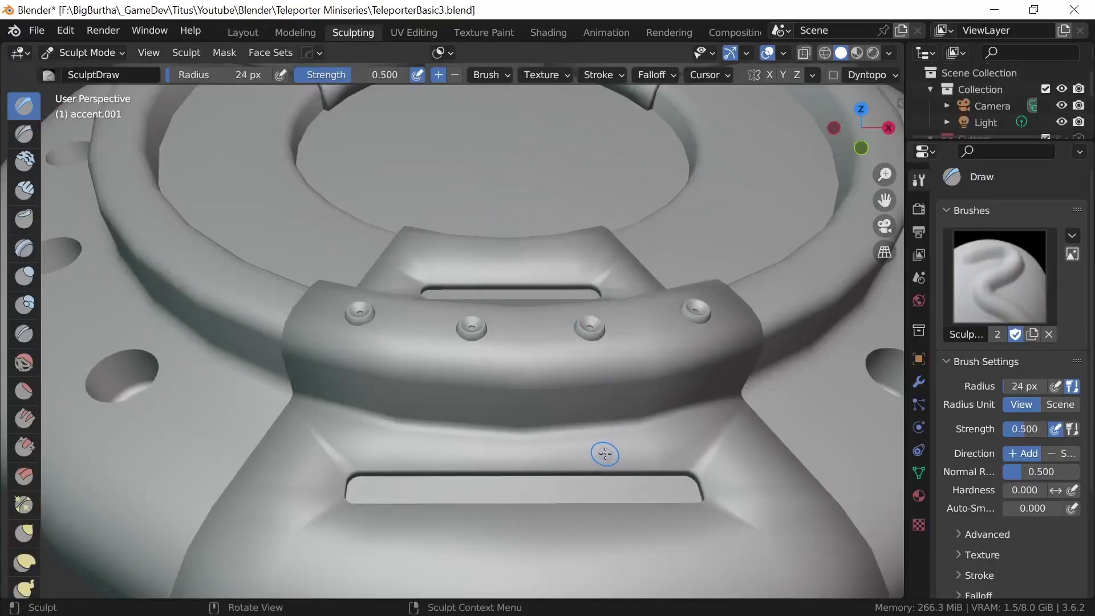
{"action": "key", "text": "KP_7"}
{"action": "middle_click_drag", "start_coordinate": [625, 484], "coordinate": [594, 313], "text": "shift"}
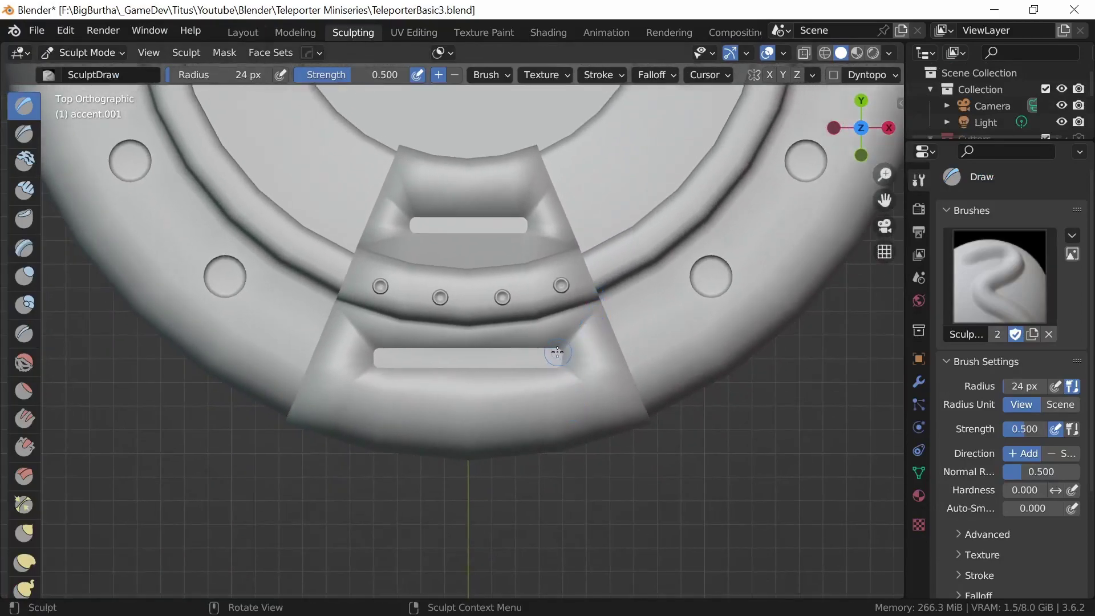
{"action": "mouse_move", "coordinate": [574, 350]}
{"action": "middle_mouse_down", "text": "ctrl"}
{"action": "mouse_move", "coordinate": [584, 351]}
{"action": "mouse_move", "coordinate": [576, 346]}
{"action": "middle_mouse_up", "text": "ctrl"}
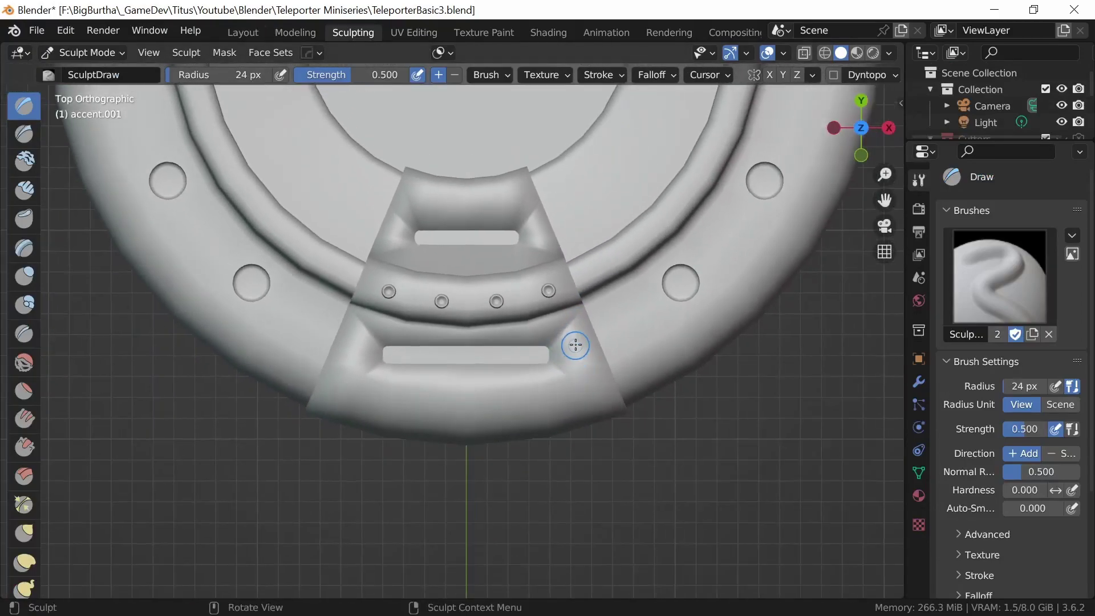
{"action": "key", "text": "r"}
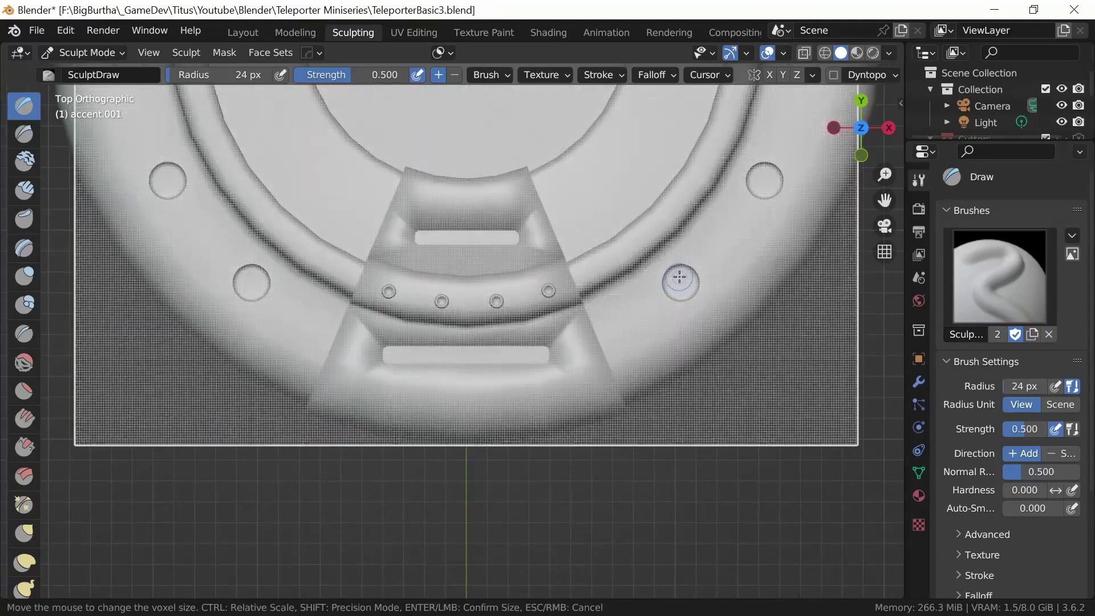
{"action": "left_click", "coordinate": [673, 278]}
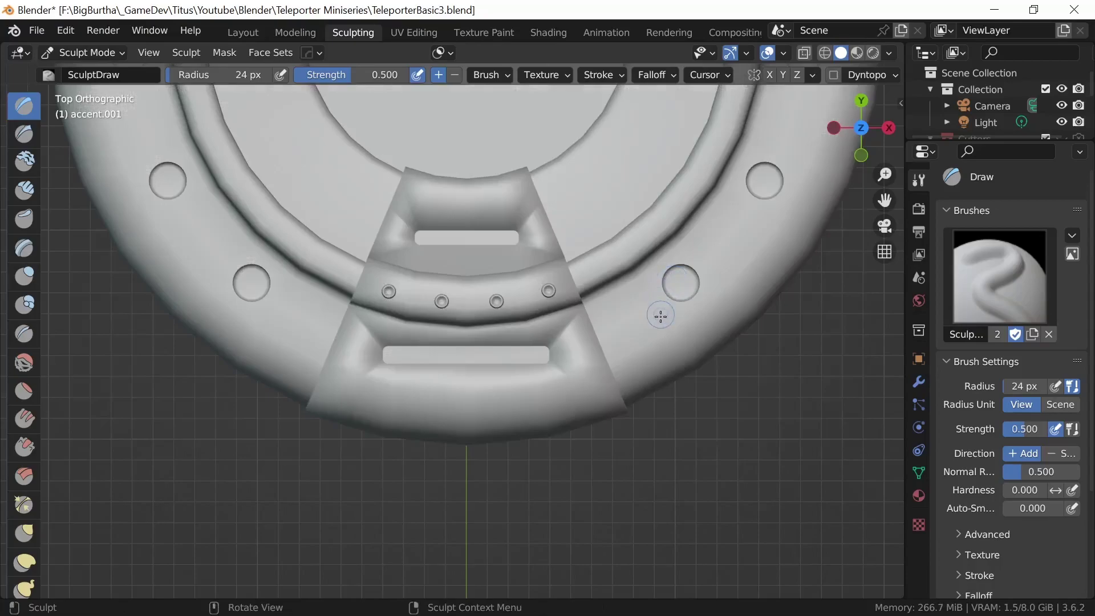
{"action": "scroll", "coordinate": [660, 313], "scroll_direction": "down", "scroll_amount": 4}
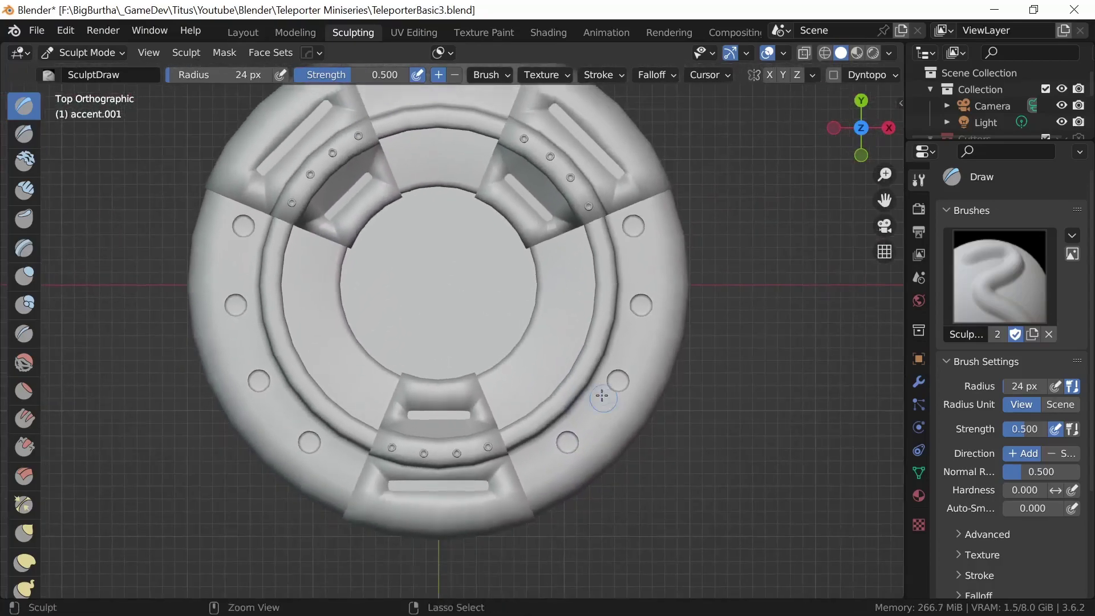
{"action": "key", "text": "r"}
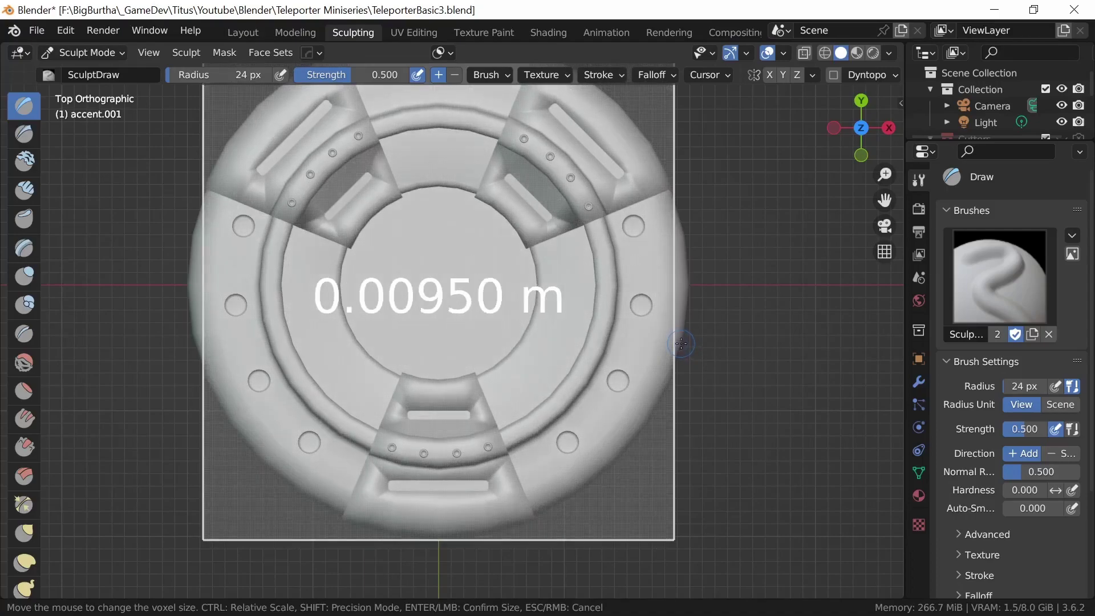
{"action": "left_click", "coordinate": [681, 345]}
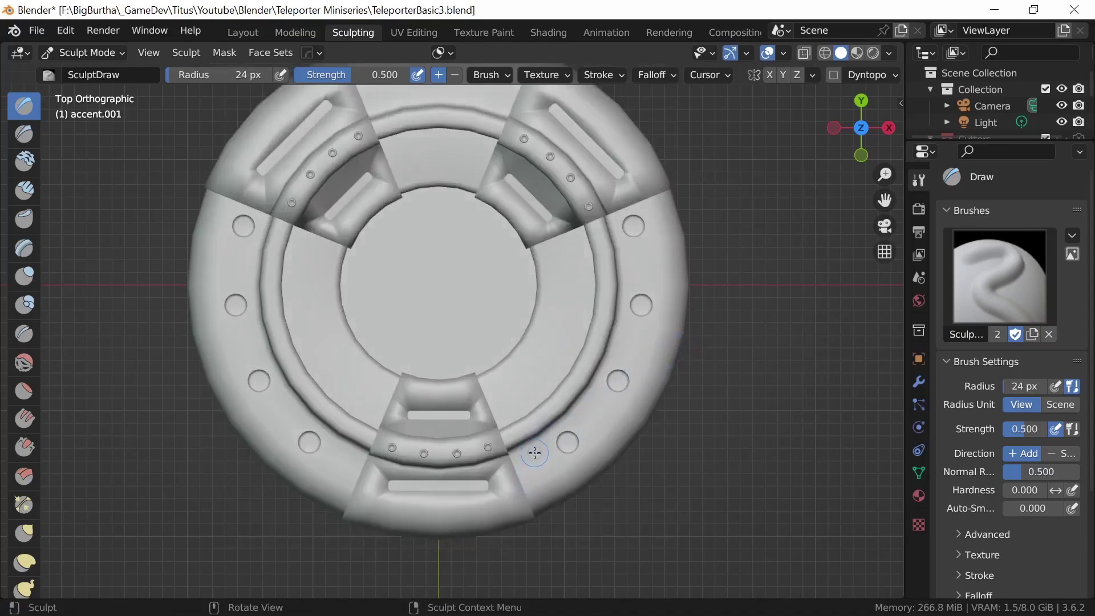
- Try voxel remeshing accent.001, compare its mesh density in Edit Mode, and undo the remesh
{"action": "key", "text": "Tab"}
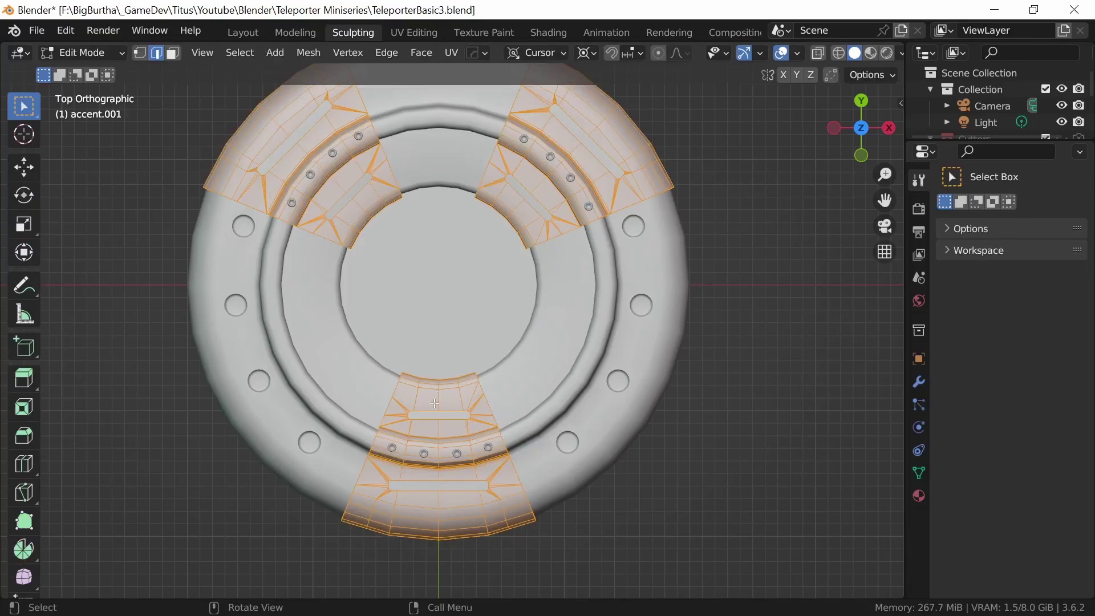
{"action": "key", "text": "Tab"}
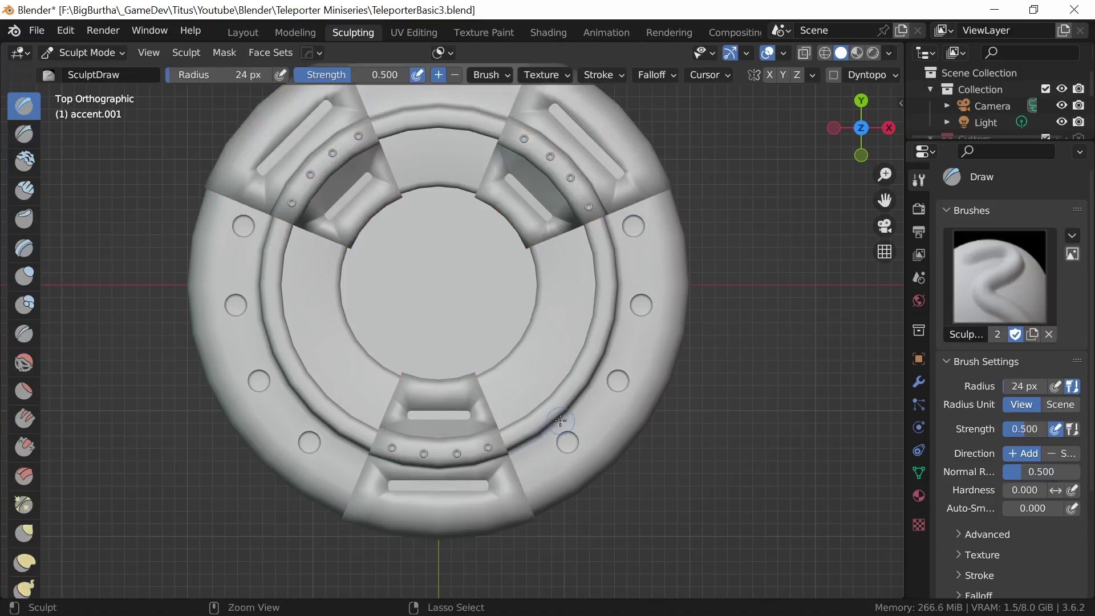
{"action": "key", "text": "ctrl+z"}
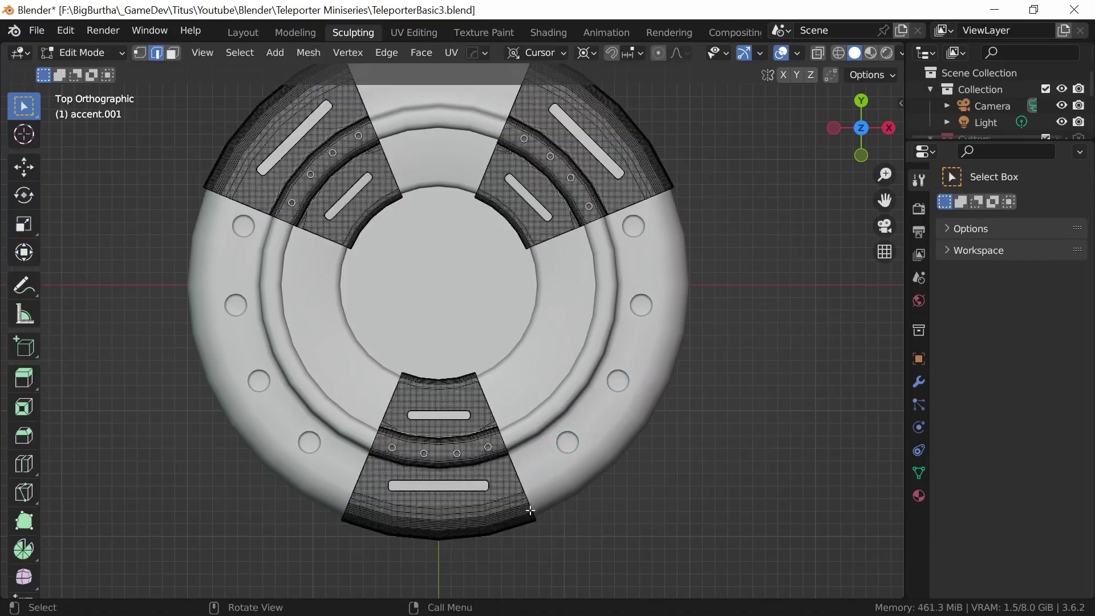
{"action": "middle_click_drag", "start_coordinate": [521, 520], "coordinate": [552, 427], "text": "shift"}
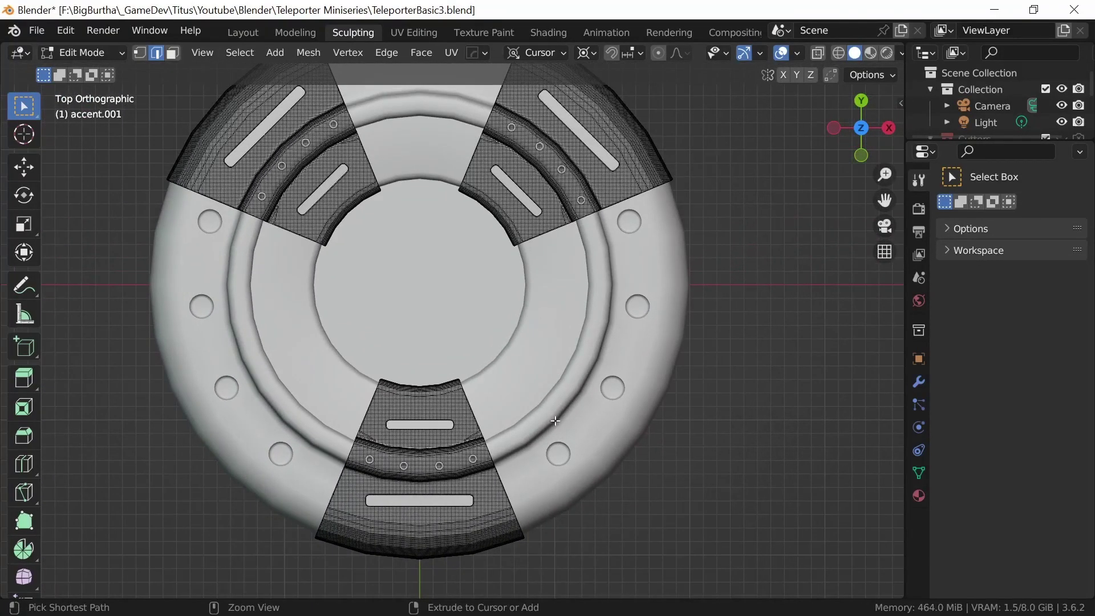
{"action": "key", "text": "Tab"}
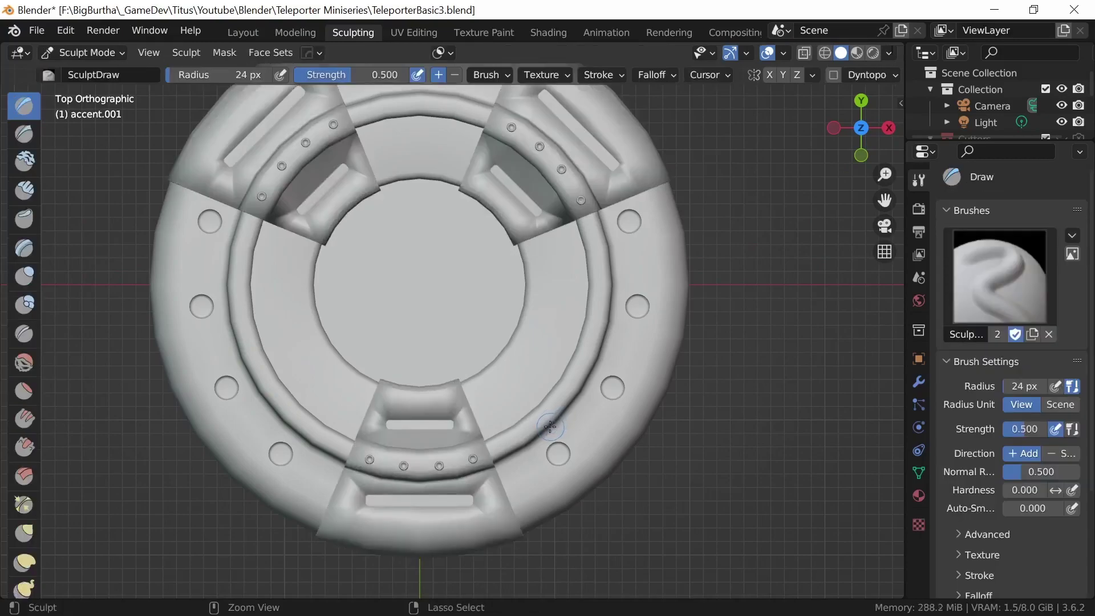
{"action": "scroll", "coordinate": [542, 420], "scroll_direction": "down", "scroll_amount": 1}
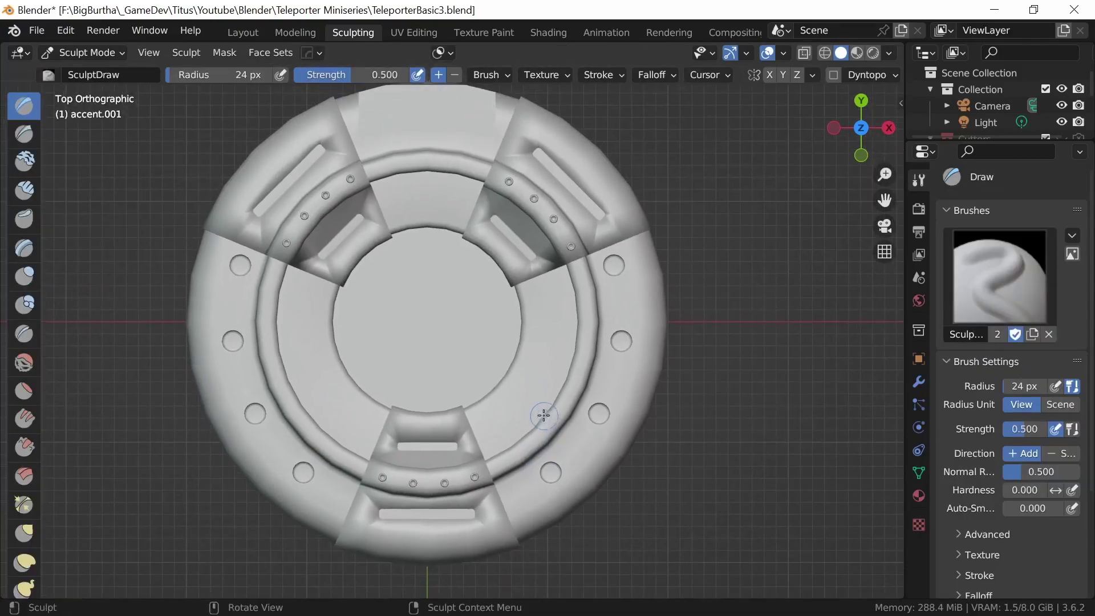
- Set accent.001's voxel size to 0.05 m and remesh it
{"action": "key", "text": "r"}
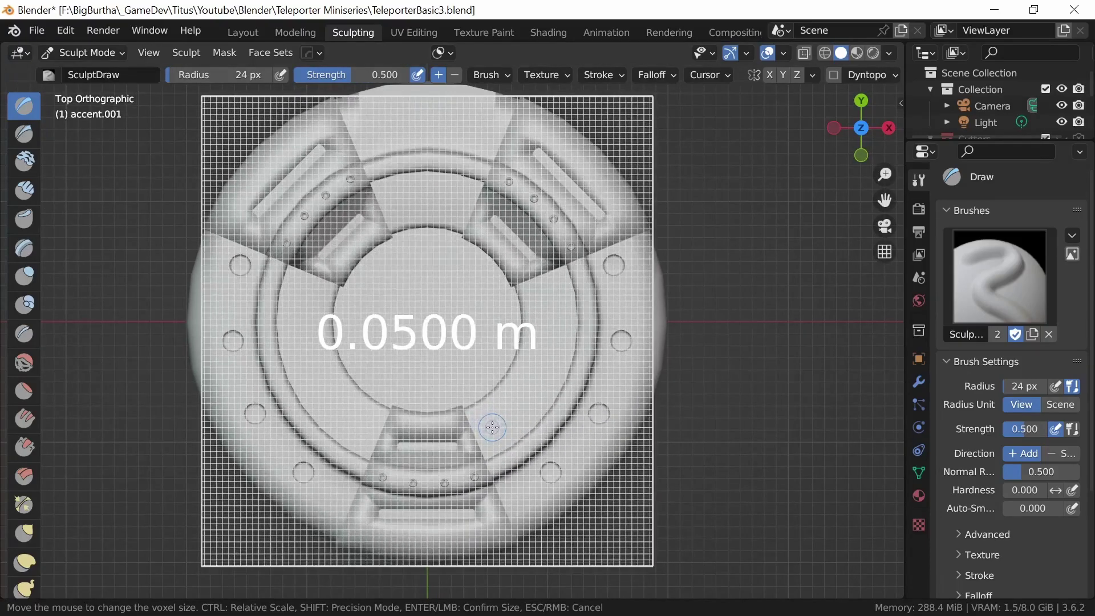
{"action": "left_click", "coordinate": [491, 428]}
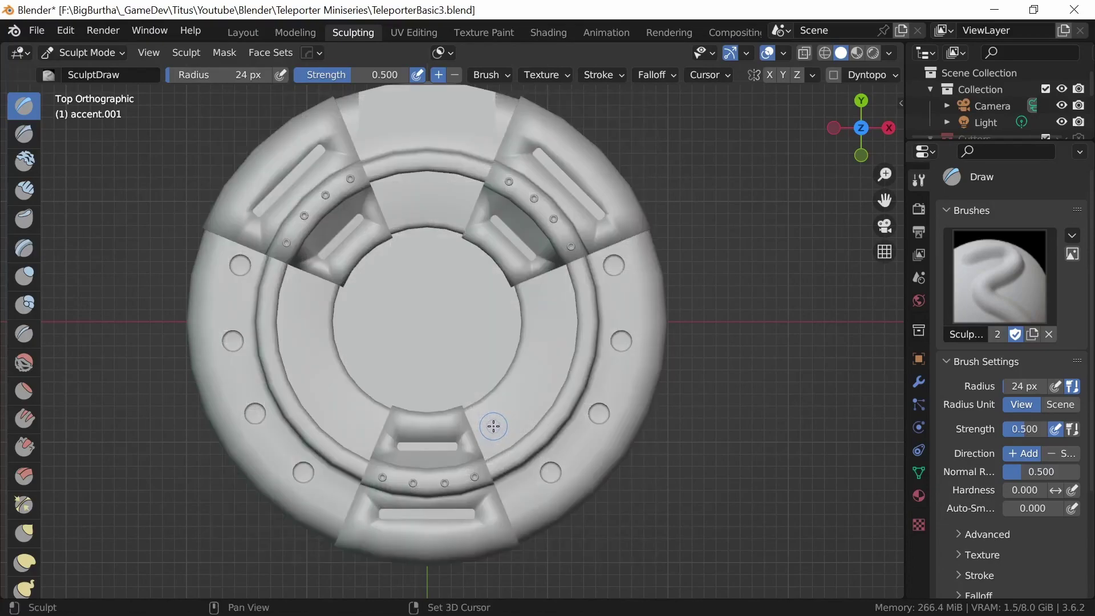
{"action": "key", "text": "ctrl+r"}
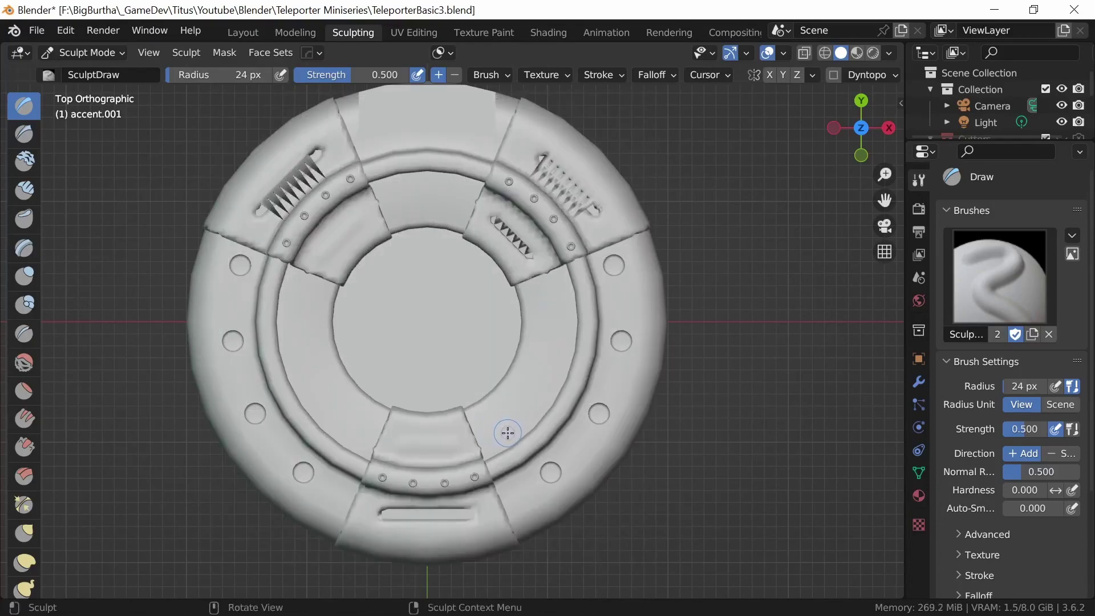
- Check the remeshed accent in Edit Mode, try a Draw stroke on its surface, and undo the stroke
{"action": "mouse_move", "coordinate": [482, 473]}
{"action": "middle_mouse_down"}
{"action": "mouse_move", "coordinate": [520, 452]}
{"action": "mouse_move", "coordinate": [426, 481]}
{"action": "middle_mouse_up"}
{"action": "key", "text": "Tab"}
{"action": "key", "text": "Tab"}
{"action": "mouse_move", "coordinate": [488, 478]}
{"action": "left_mouse_down"}
{"action": "mouse_move", "coordinate": [531, 442]}
{"action": "mouse_move", "coordinate": [570, 490]}
{"action": "mouse_move", "coordinate": [497, 545]}
{"action": "mouse_move", "coordinate": [399, 529]}
{"action": "mouse_move", "coordinate": [496, 386]}
{"action": "left_mouse_up"}
{"action": "mouse_move", "coordinate": [497, 386]}
{"action": "middle_mouse_down"}
{"action": "mouse_move", "coordinate": [579, 484]}
{"action": "mouse_move", "coordinate": [573, 423]}
{"action": "middle_mouse_up"}
{"action": "key", "text": "ctrl+z"}
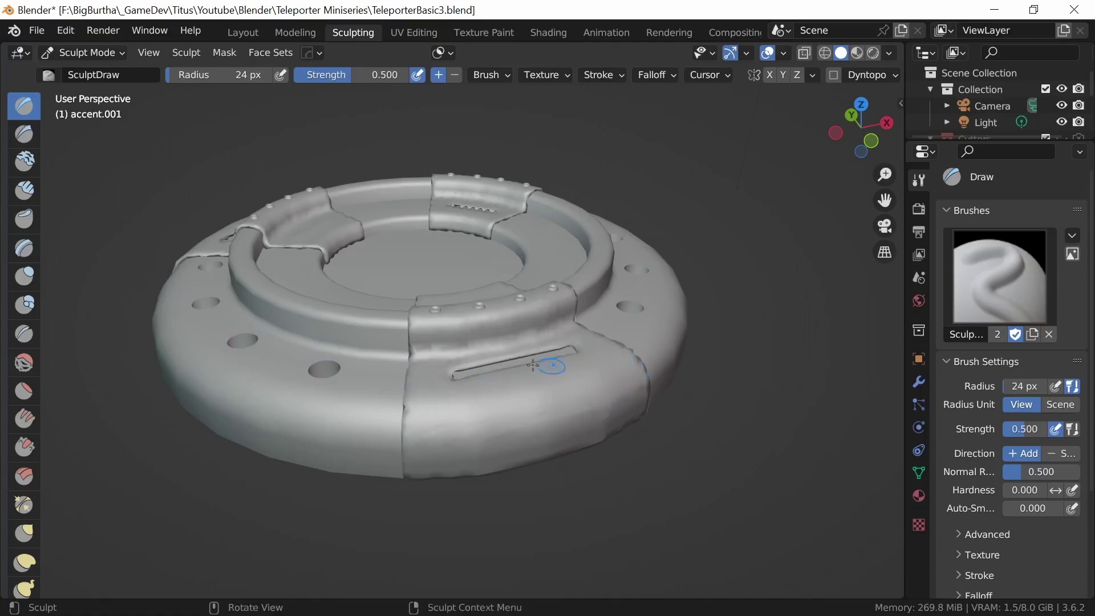
- Switch to the Draw Sharp brush with a 13 px radius, try a stroke across the front accent, and undo the stroke
{"action": "left_click", "coordinate": [24, 133]}
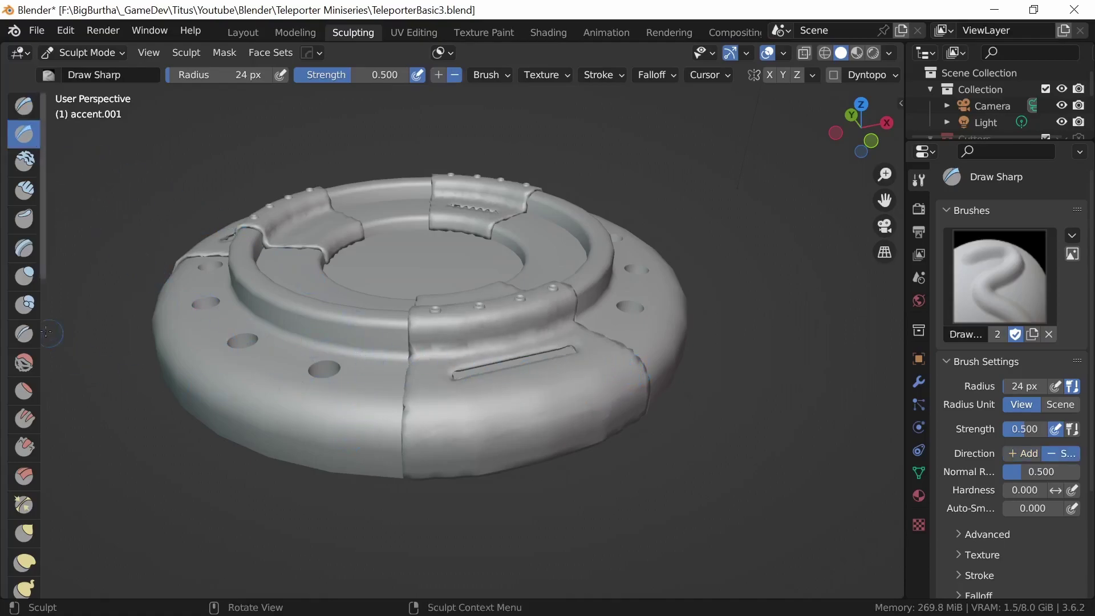
{"action": "key", "text": "f"}
{"action": "left_click", "coordinate": [494, 412]}
{"action": "left_click_drag", "start_coordinate": [583, 391], "coordinate": [530, 442]}
{"action": "key", "text": "ctrl"}
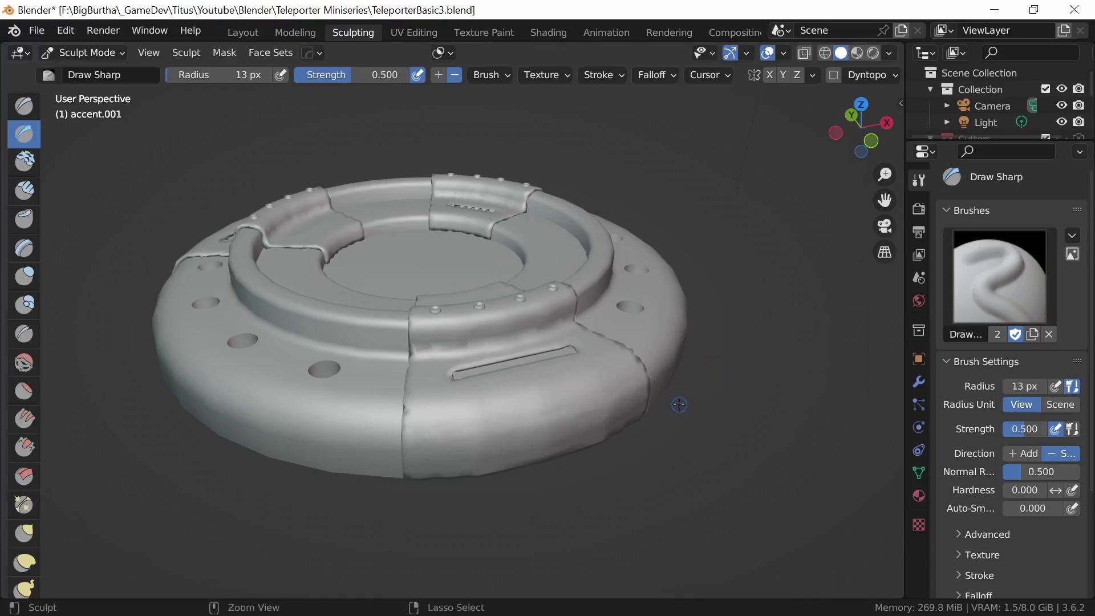
- Check accent.001's coarse mesh in Edit Mode and undo the remesh
{"action": "middle_click_drag", "start_coordinate": [679, 405], "coordinate": [607, 426]}
{"action": "key", "text": "Tab"}
{"action": "key", "text": "Tab"}
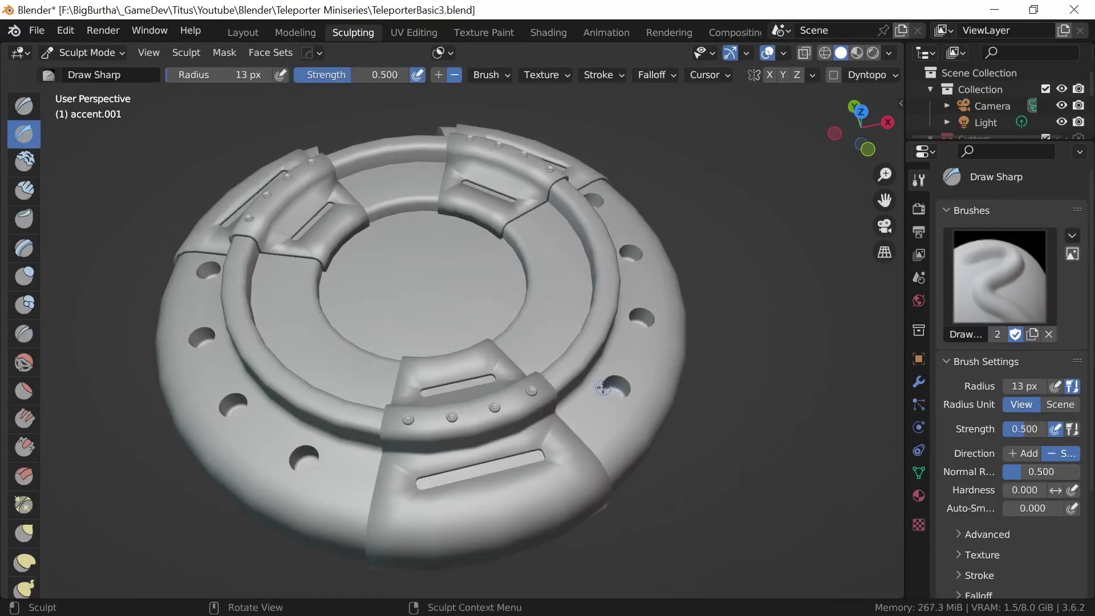
- From the top view, set accent.001's voxel size to about 0.0046 m and remesh it
{"action": "key", "text": "KP_7"}
{"action": "key", "text": "r"}
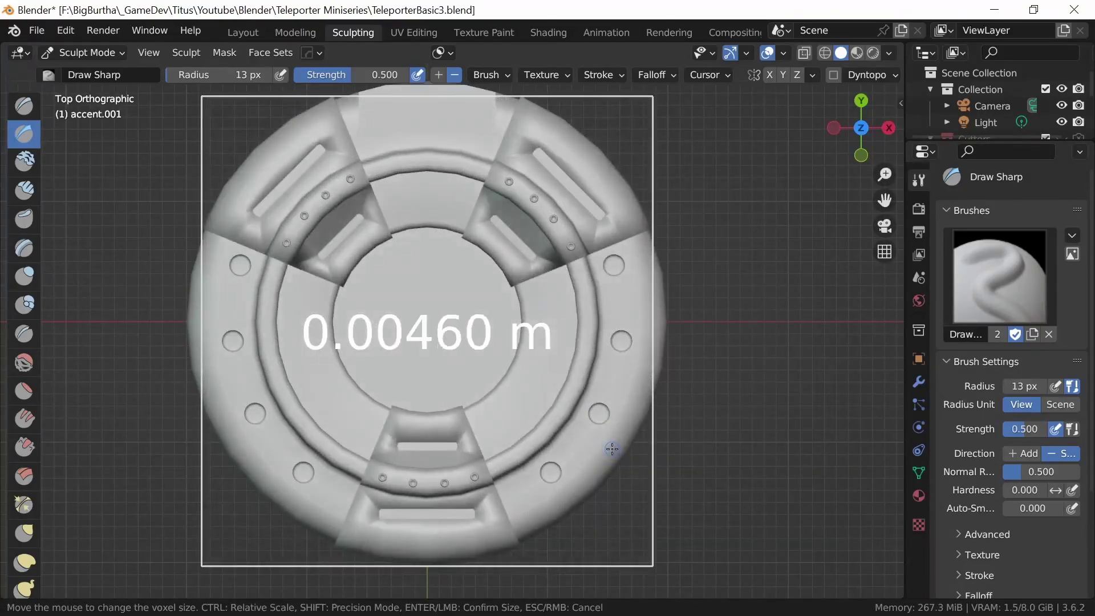
{"action": "left_click", "coordinate": [602, 443]}
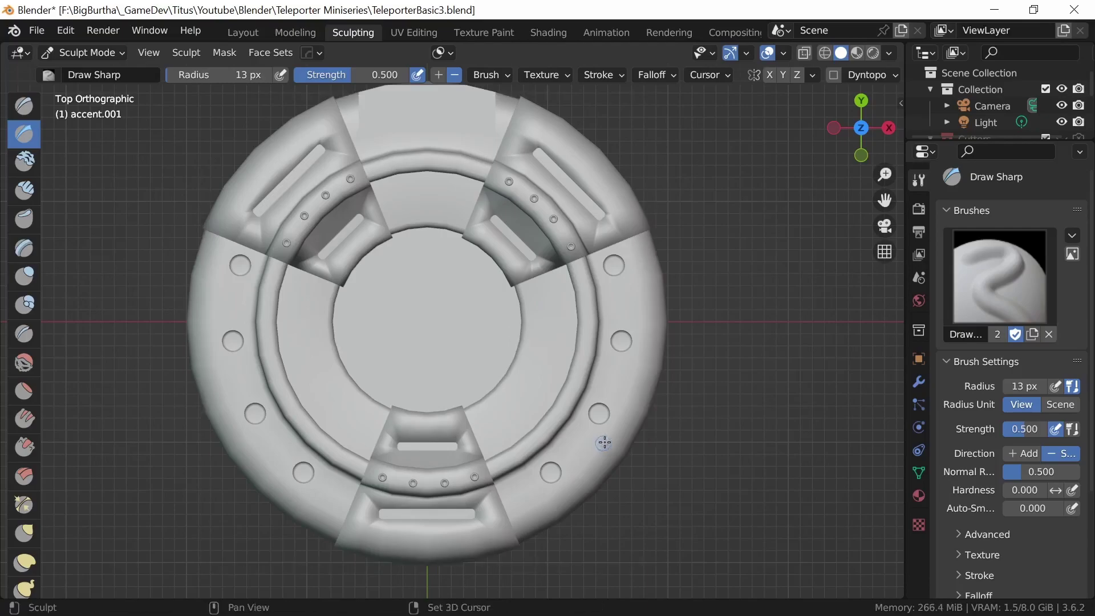
{"action": "key", "text": "ctrl"}
{"action": "key", "text": "ctrl+r"}
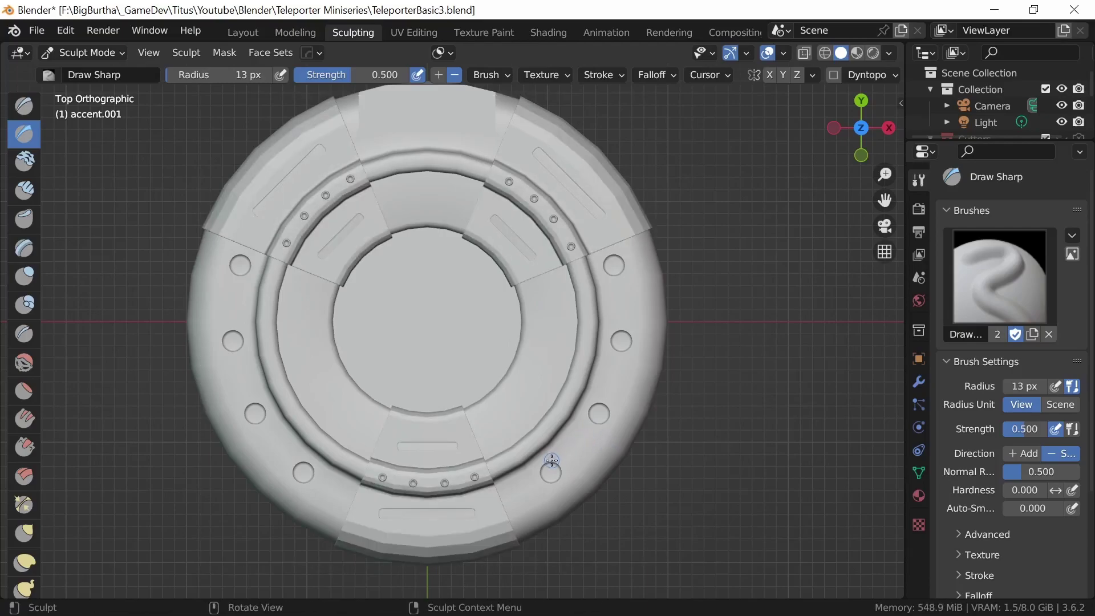
- Inspect the density of accent.001's remeshed topology in Edit Mode, moving in close to the front accent
{"action": "key", "text": "Tab"}
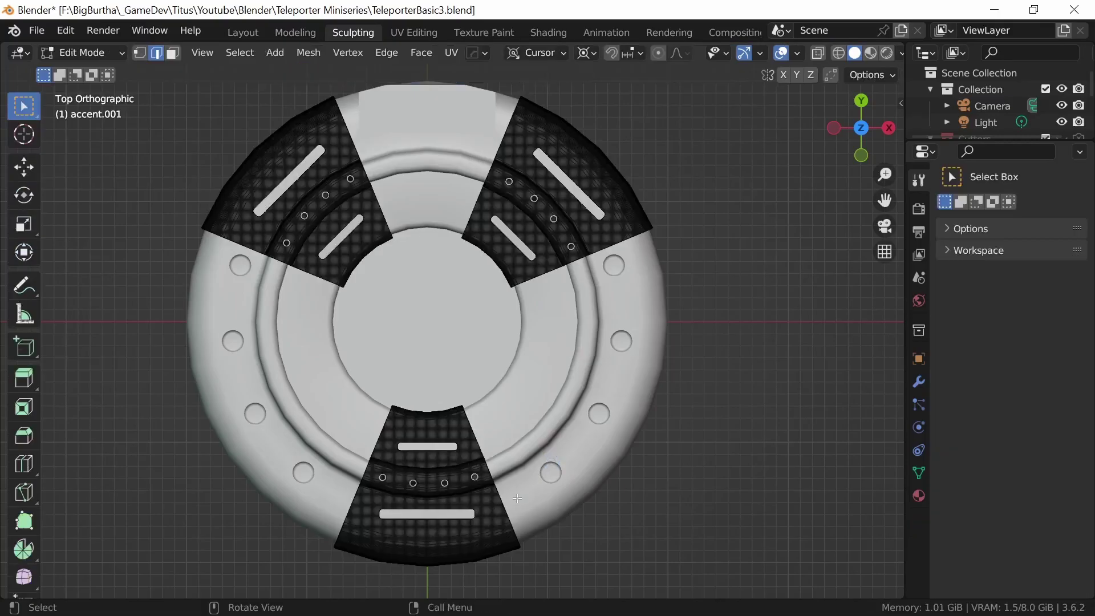
{"action": "middle_click_drag", "start_coordinate": [528, 488], "coordinate": [542, 371], "text": "shift"}
{"action": "middle_click_drag", "start_coordinate": [531, 476], "coordinate": [573, 402]}
{"action": "key", "text": "Tab"}
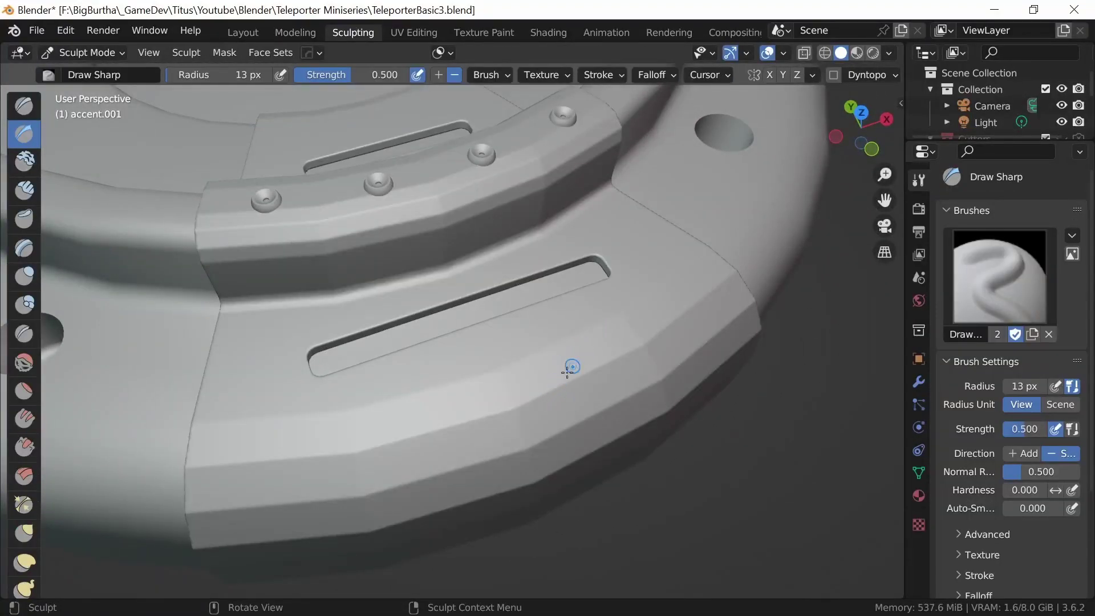
- Try several crossing Draw Sharp strokes on the front accent's outer bevel and undo the strokes
{"action": "left_click_drag", "start_coordinate": [576, 362], "coordinate": [486, 395]}
{"action": "left_click_drag", "start_coordinate": [647, 366], "coordinate": [376, 506]}
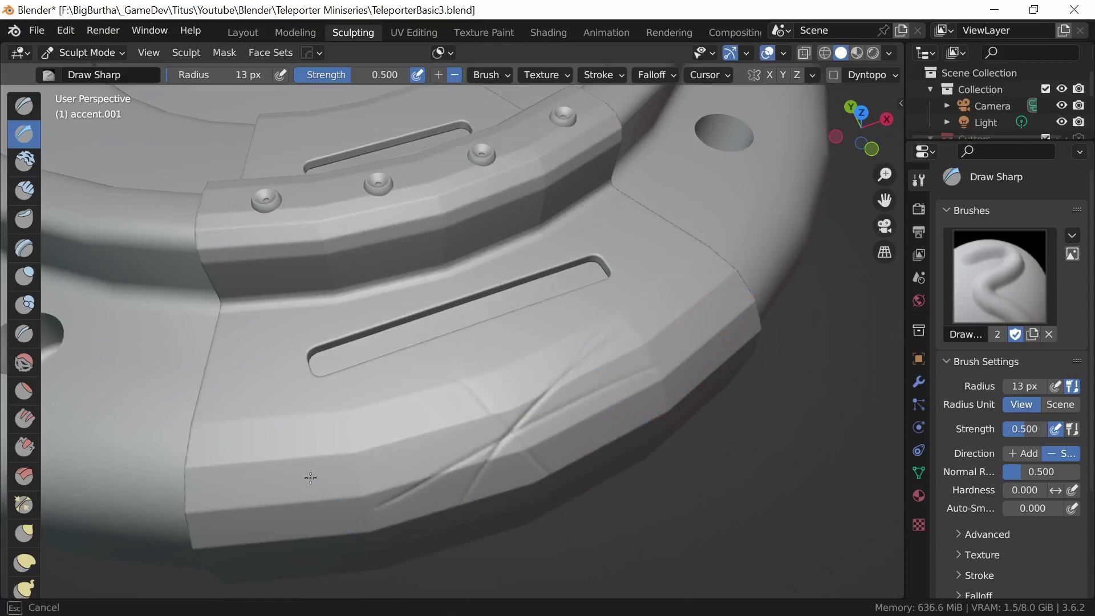
{"action": "left_click_drag", "start_coordinate": [305, 481], "coordinate": [752, 439]}
{"action": "middle_click_drag", "start_coordinate": [737, 434], "coordinate": [686, 429]}
{"action": "key", "text": "ctrl+z"}
{"action": "key", "text": "ctrl+z"}
- Check accent.001's dense remeshed topology in Edit Mode from the top view and undo the remesh
{"action": "scroll", "coordinate": [602, 382], "scroll_direction": "down", "scroll_amount": 5}
{"action": "middle_click_drag", "start_coordinate": [601, 381], "coordinate": [567, 364], "text": "alt"}
{"action": "scroll", "coordinate": [566, 383], "scroll_direction": "up", "scroll_amount": 2}
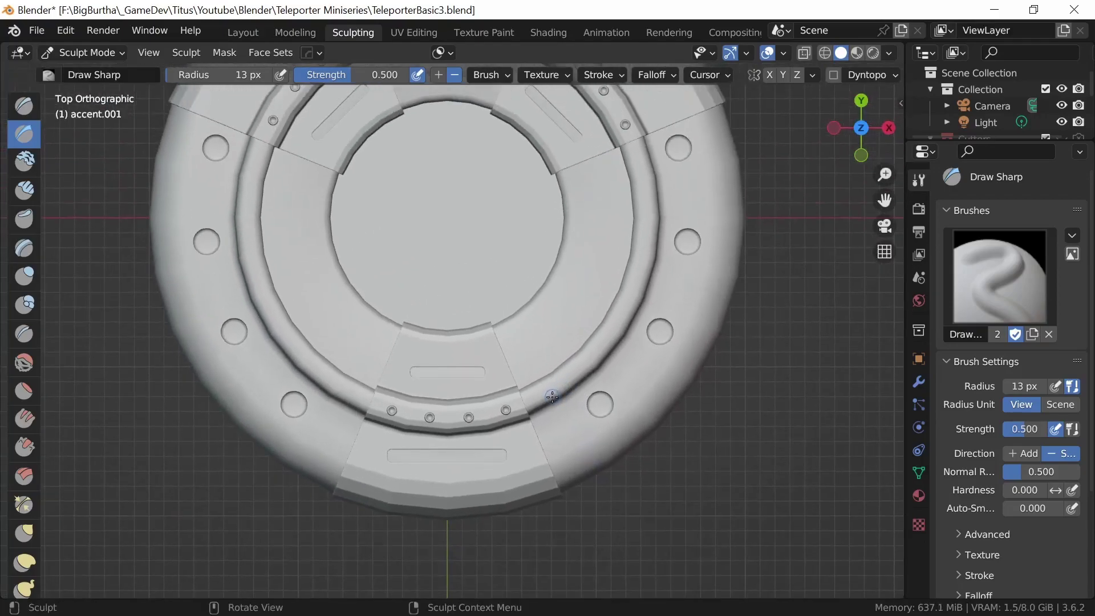
{"action": "key", "text": "Tab"}
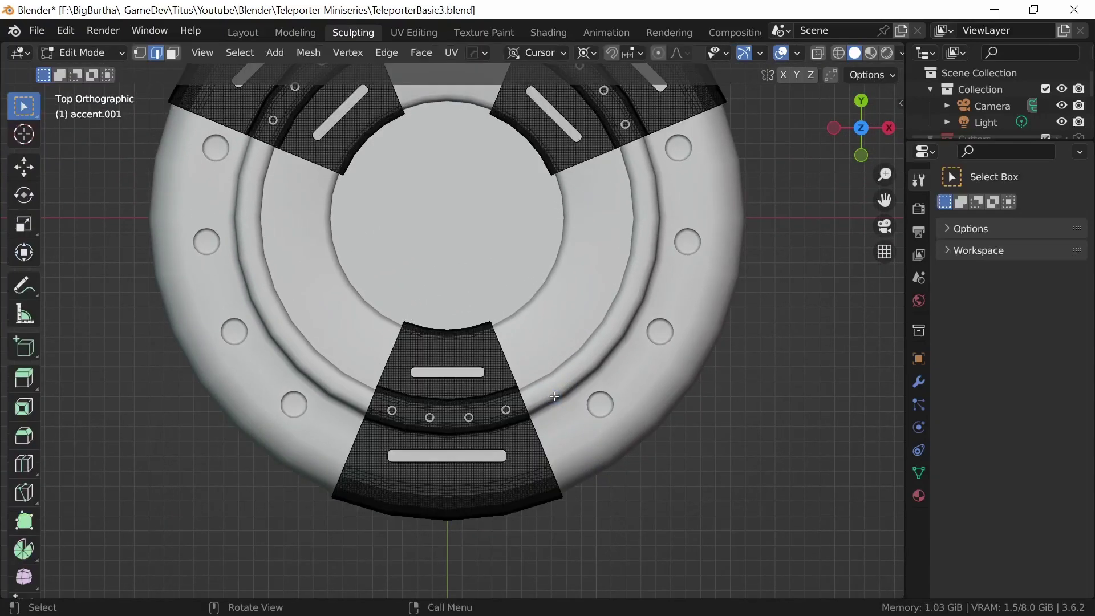
{"action": "key", "text": "Tab"}
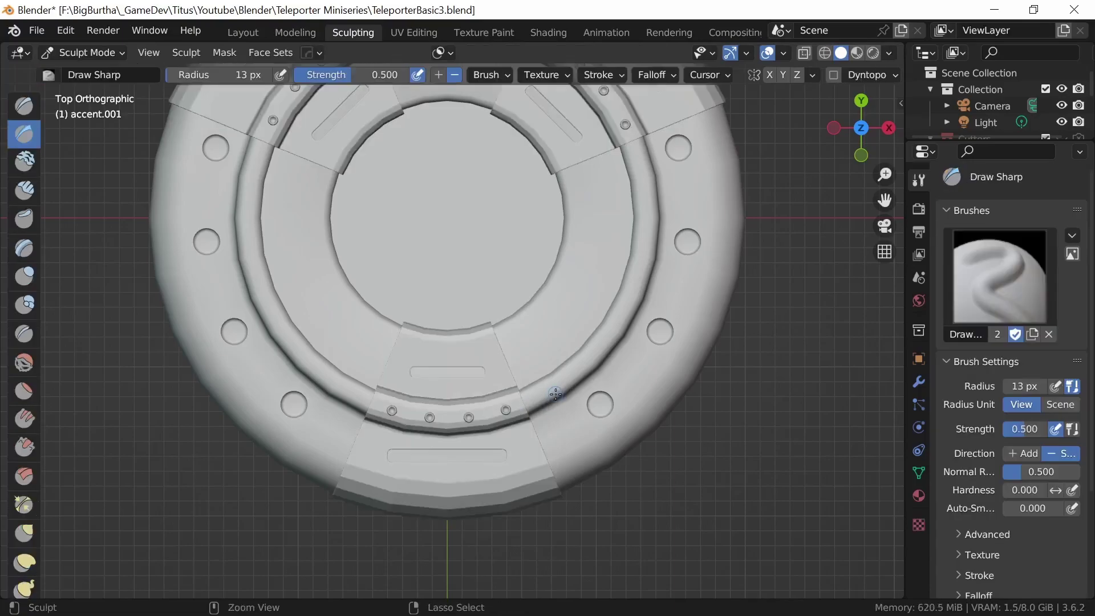
{"action": "key", "text": "Tab"}
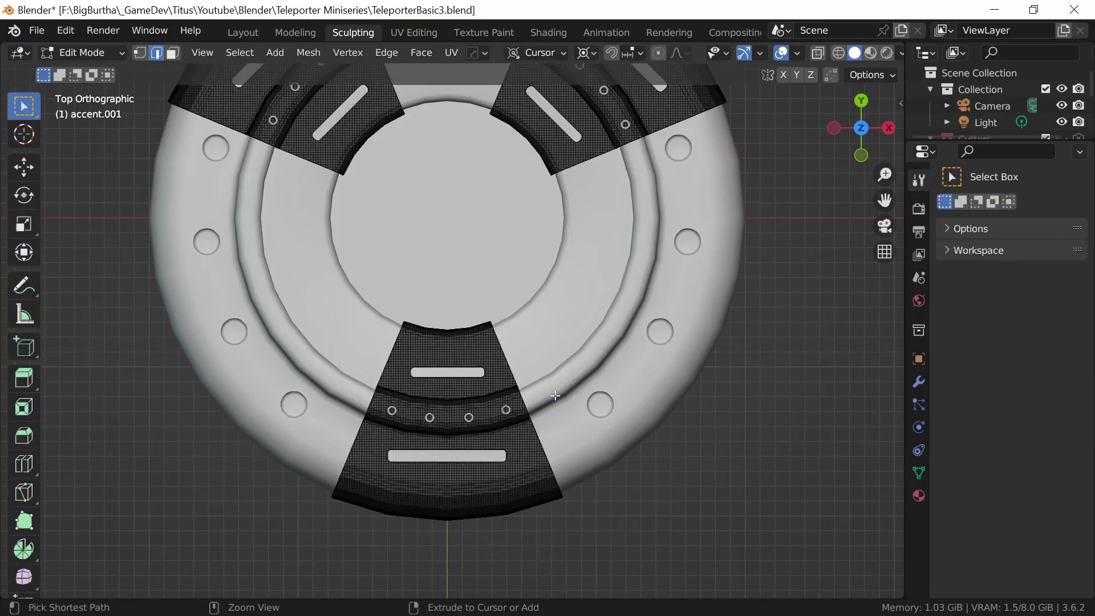
{"action": "key", "text": "Tab"}
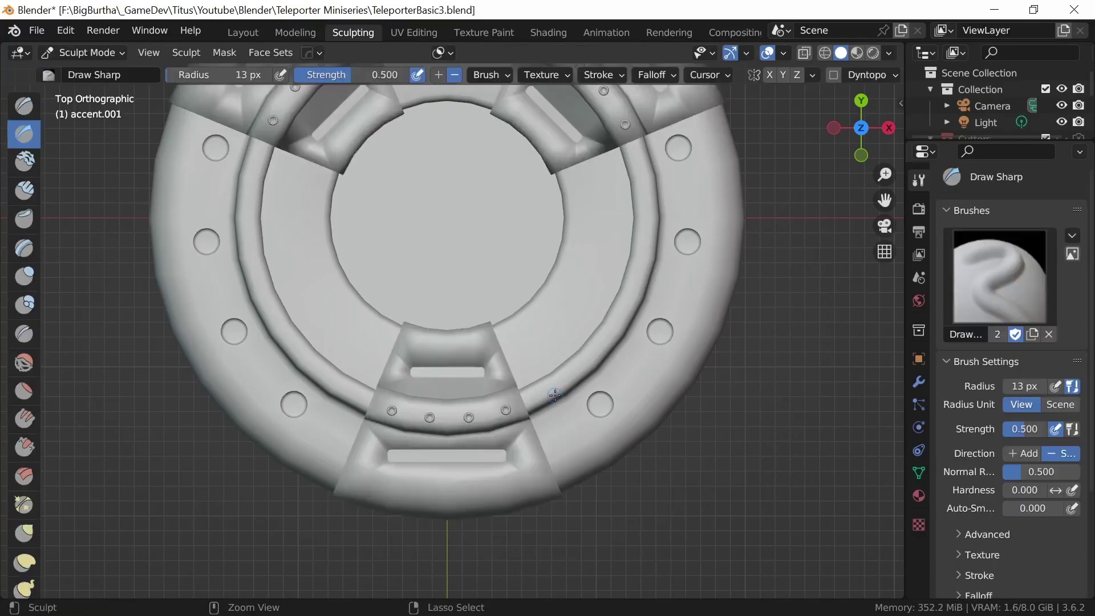
- Check accent.001's original mesh in Edit Mode and try adjusting its voxel size from the top view
{"action": "key", "text": "Tab"}
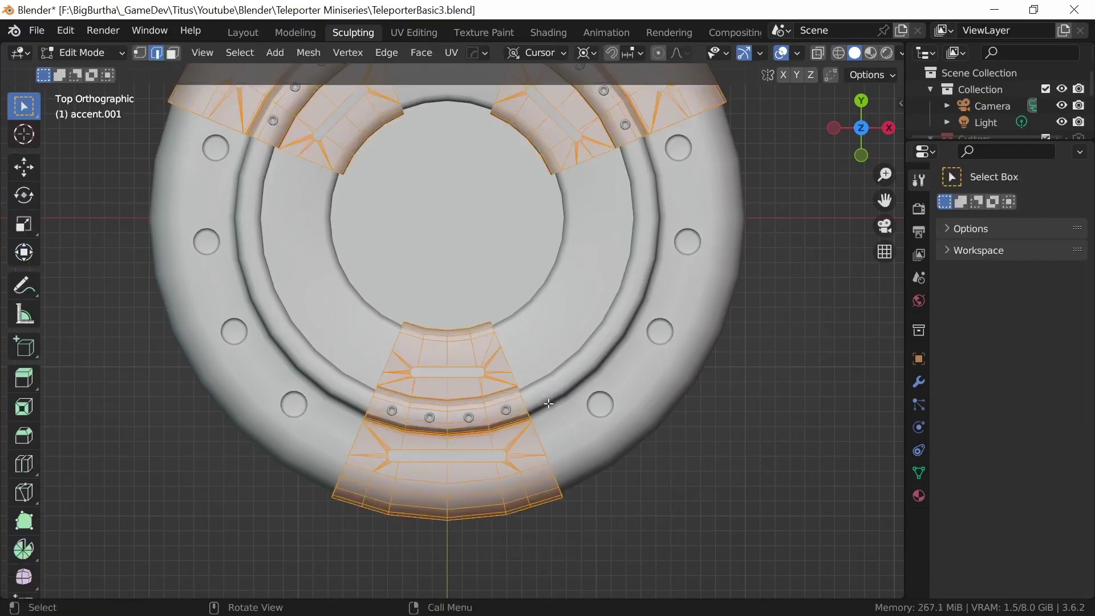
{"action": "key", "text": "Tab"}
{"action": "key", "text": "r"}
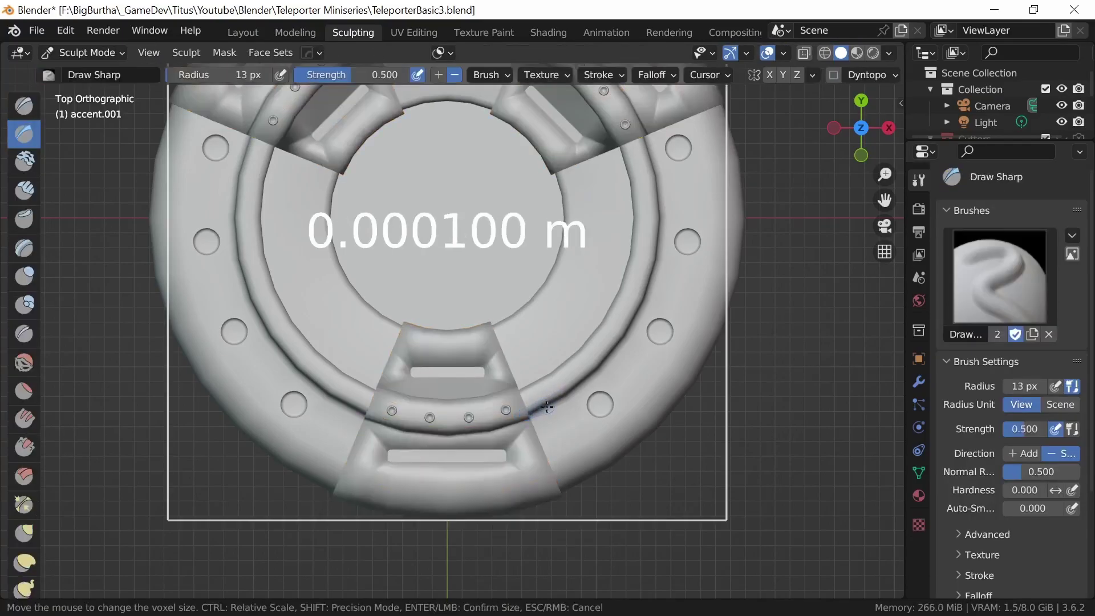
{"action": "left_click", "coordinate": [517, 402]}
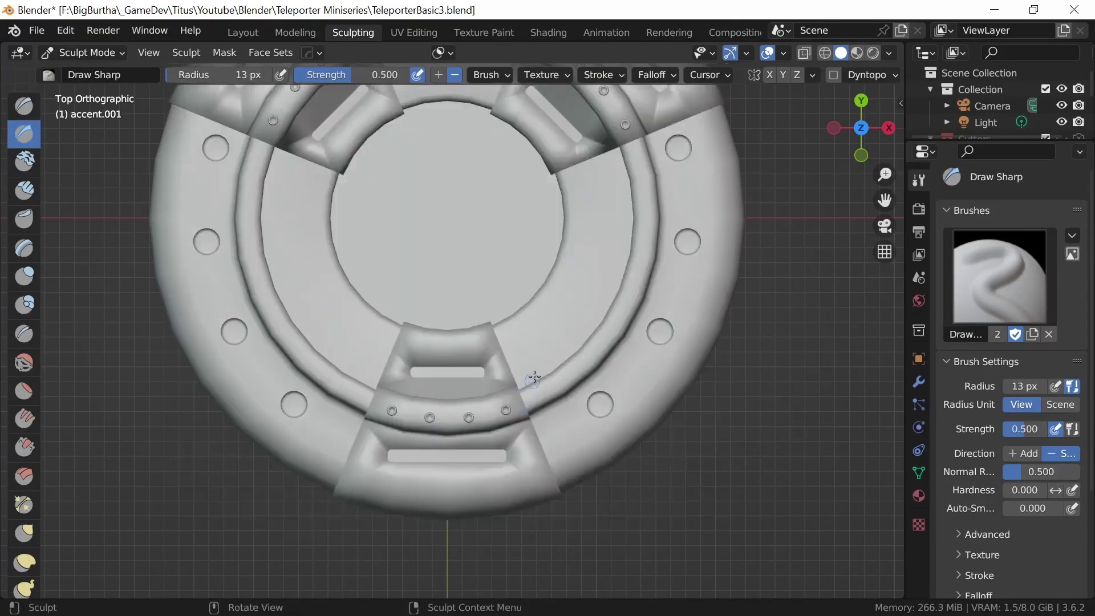
{"action": "middle_click_drag", "start_coordinate": [551, 381], "coordinate": [578, 372]}
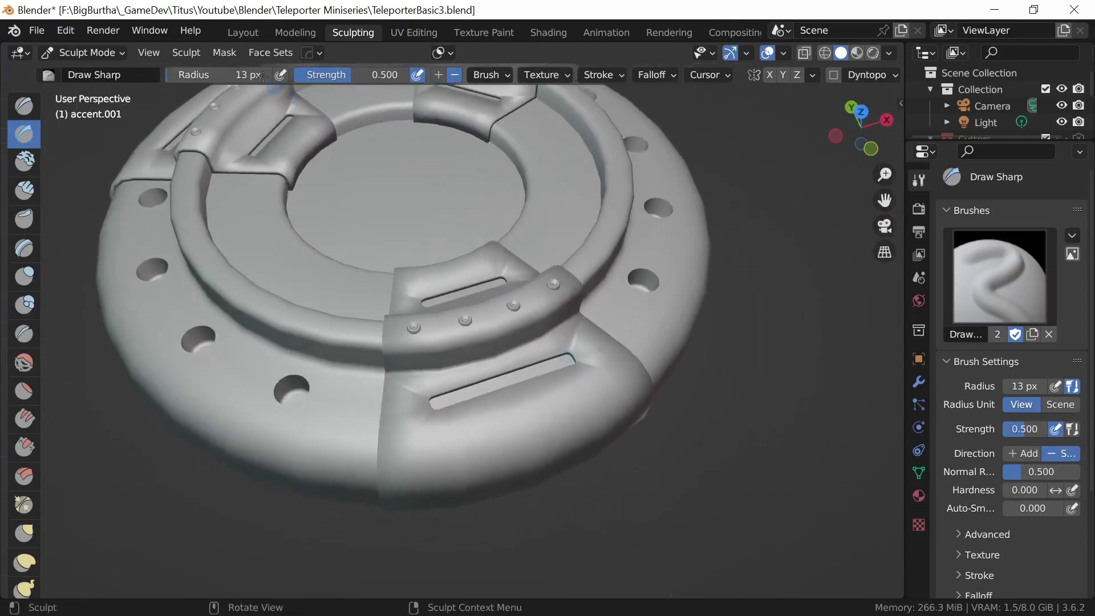
- In the Layout workspace, add a Subdivision Surface modifier to accent.001 with 2 viewport levels
{"action": "left_click", "coordinate": [243, 33]}
{"action": "mouse_move", "coordinate": [563, 432]}
{"action": "middle_mouse_down"}
{"action": "mouse_move", "coordinate": [585, 389]}
{"action": "mouse_move", "coordinate": [568, 380]}
{"action": "middle_mouse_up"}
{"action": "key", "text": "Tab"}
{"action": "key", "text": "Tab"}
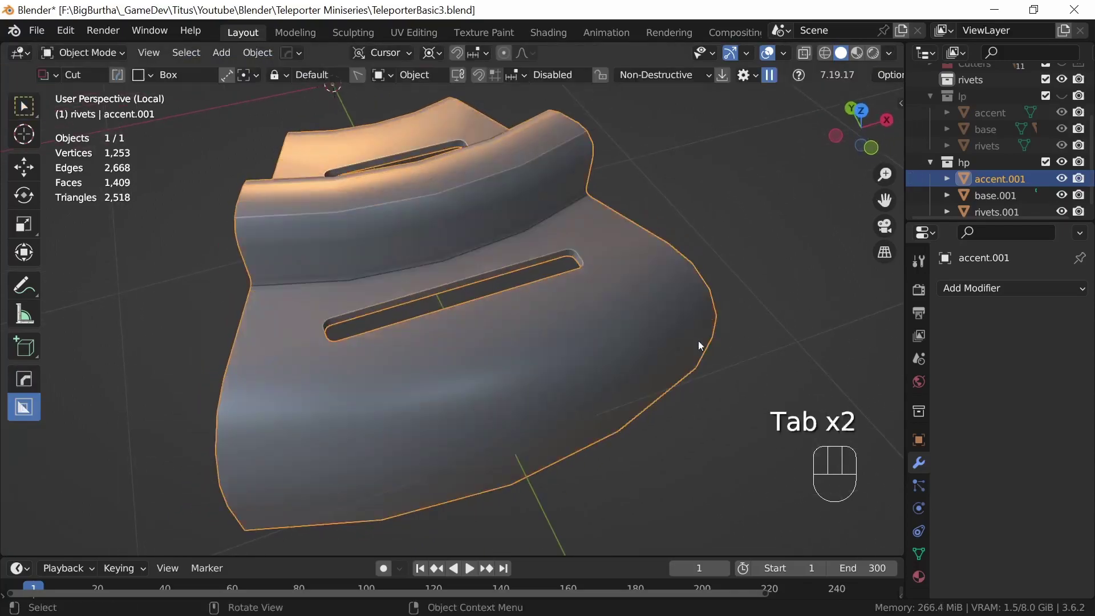
{"action": "left_click", "coordinate": [1001, 288]}
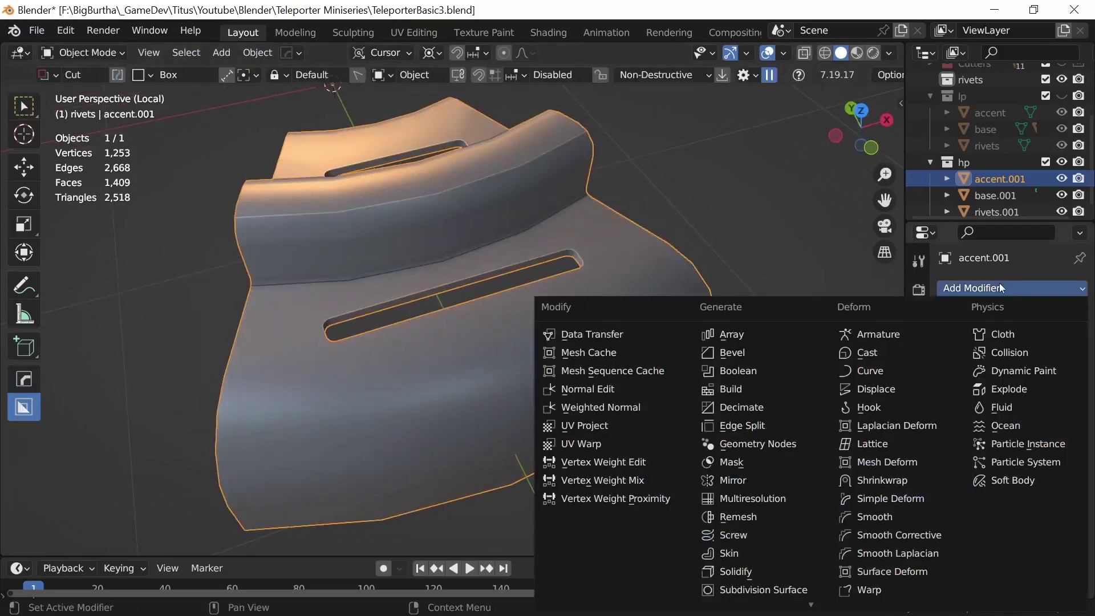
{"action": "left_click", "coordinate": [768, 590]}
{"action": "left_click", "coordinate": [1059, 360]}
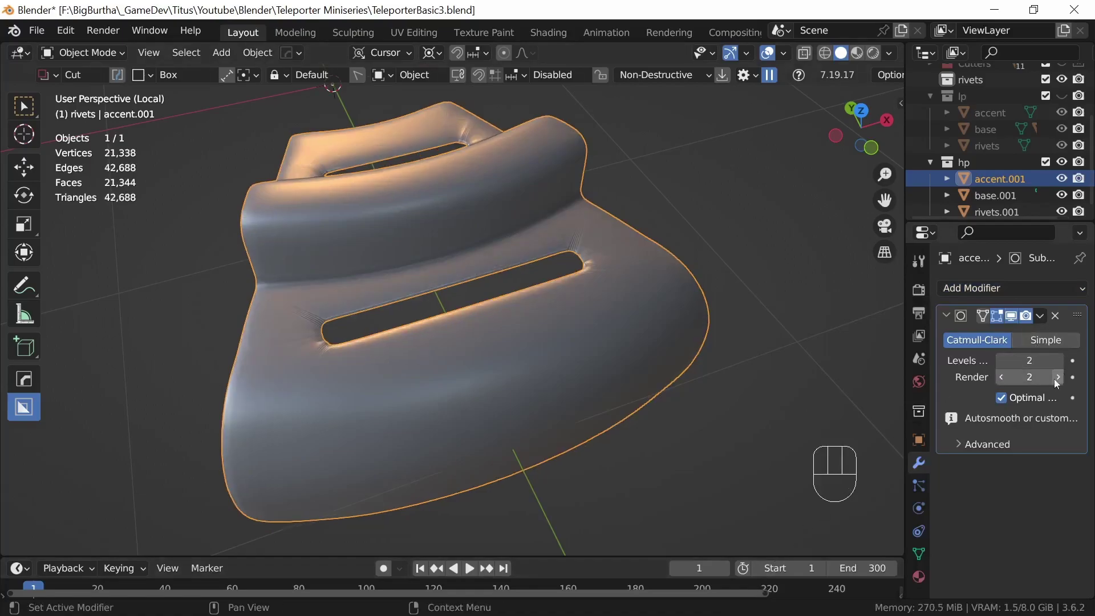
- Apply the Subdivision Surface modifier to accent.001 and inspect the resulting mesh in Edit Mode
{"action": "left_click", "coordinate": [1040, 315]}
{"action": "left_click", "coordinate": [998, 340]}
{"action": "key", "text": "Tab"}
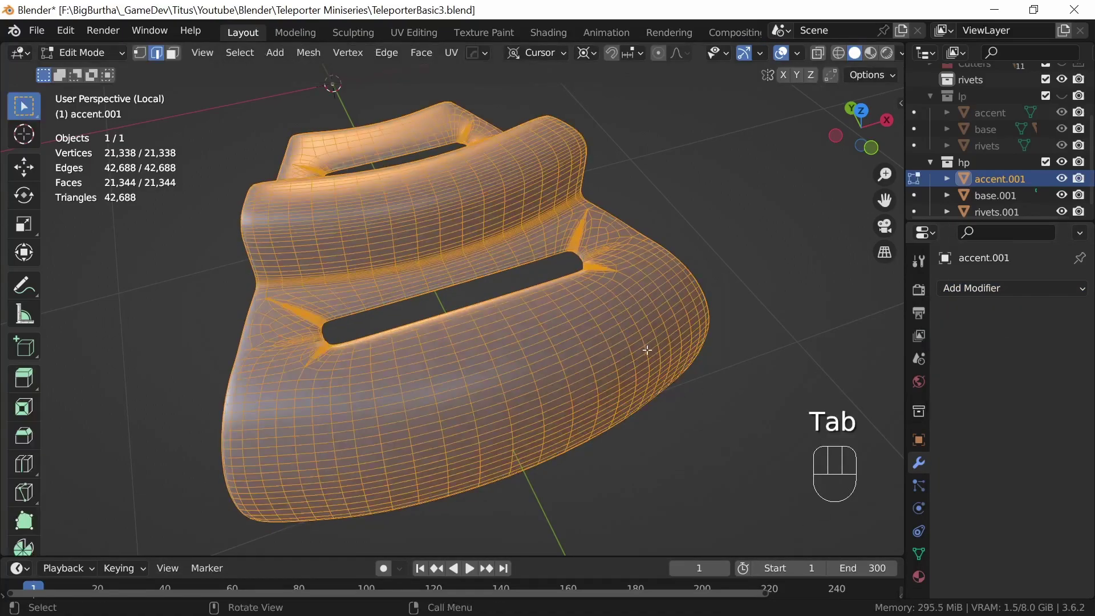
{"action": "middle_click_drag", "start_coordinate": [648, 348], "coordinate": [494, 445]}
{"action": "key", "text": "Tab"}
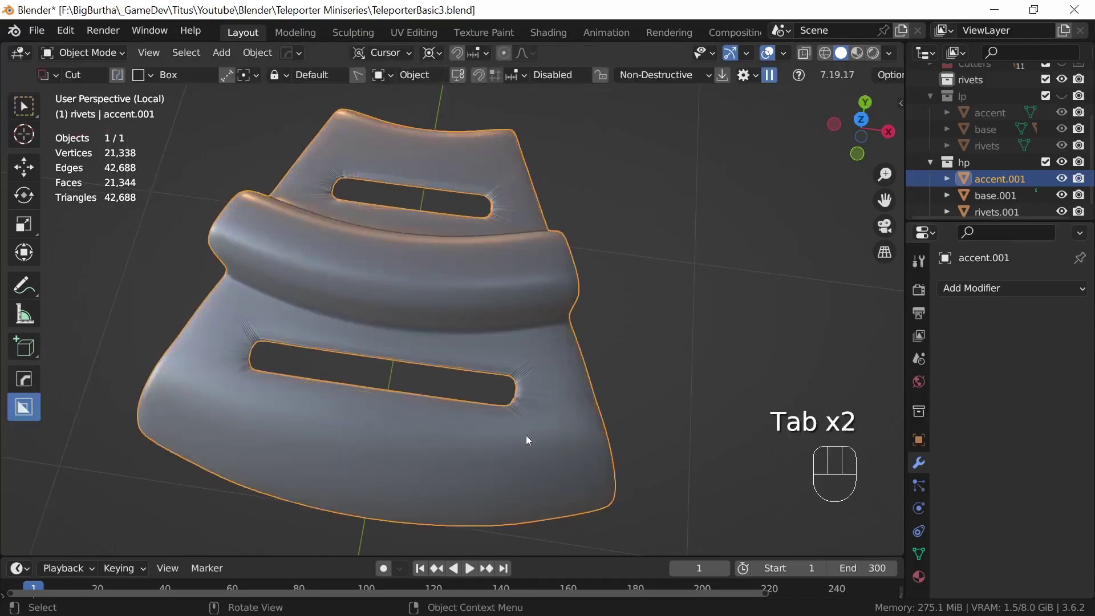
- In the Sculpting workspace, set accent.001's voxel size to about 0.008 m from the top view and remesh it
{"action": "left_click", "coordinate": [353, 32]}
{"action": "scroll", "coordinate": [522, 418], "scroll_direction": "up", "scroll_amount": 1}
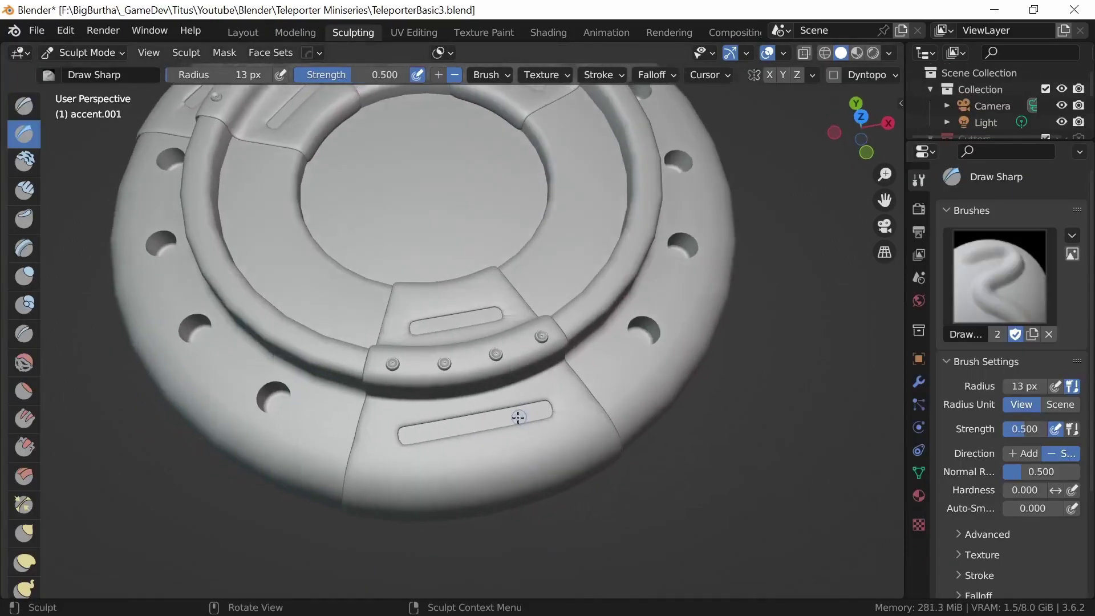
{"action": "key", "text": "KP_7"}
{"action": "key", "text": "r"}
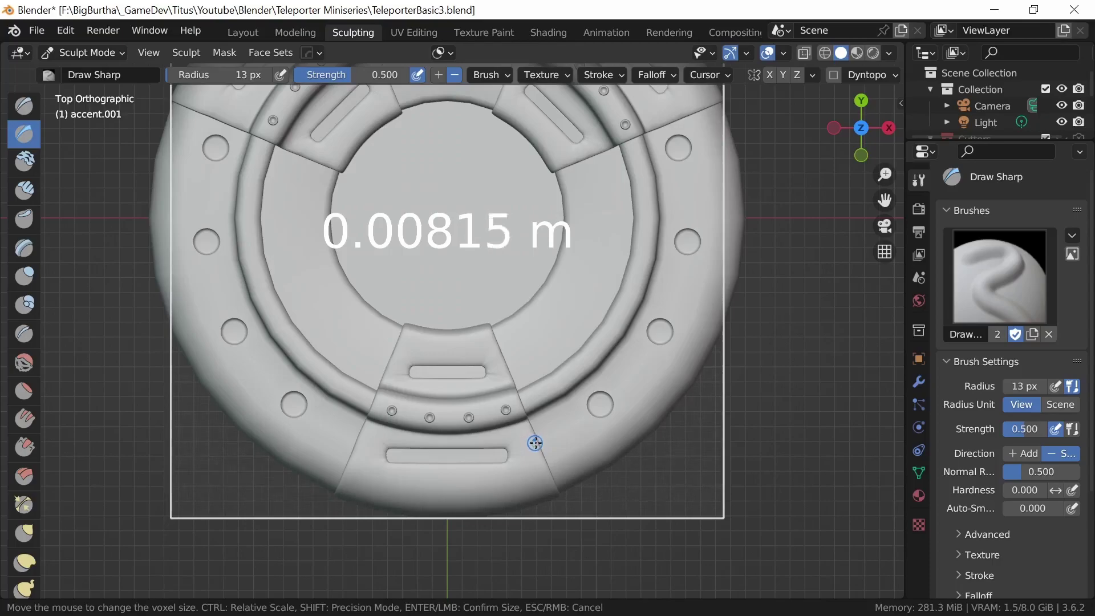
{"action": "left_click", "coordinate": [538, 445]}
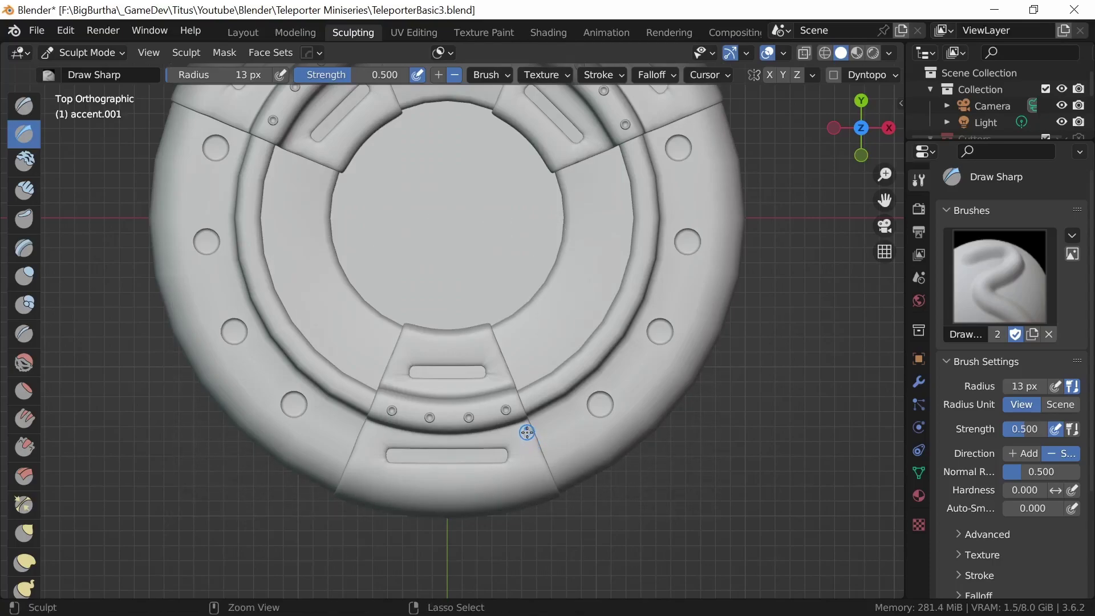
{"action": "key", "text": "ctrl+r"}
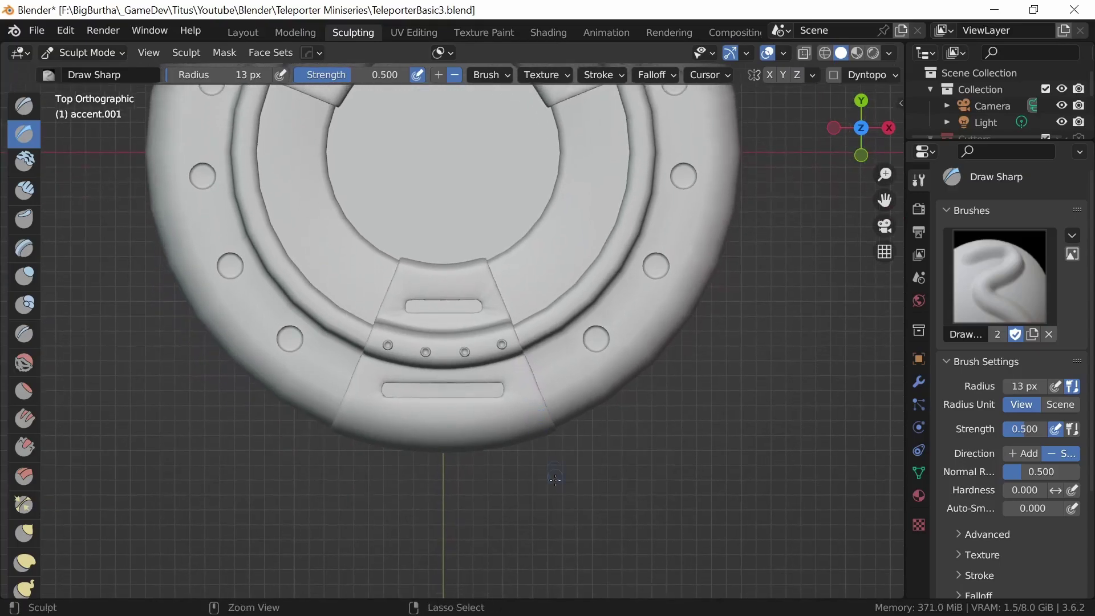
- Inspect the front accent's remeshed topology up close in Edit Mode
{"action": "scroll", "coordinate": [546, 468], "scroll_direction": "up", "scroll_amount": 3}
{"action": "key", "text": "Tab"}
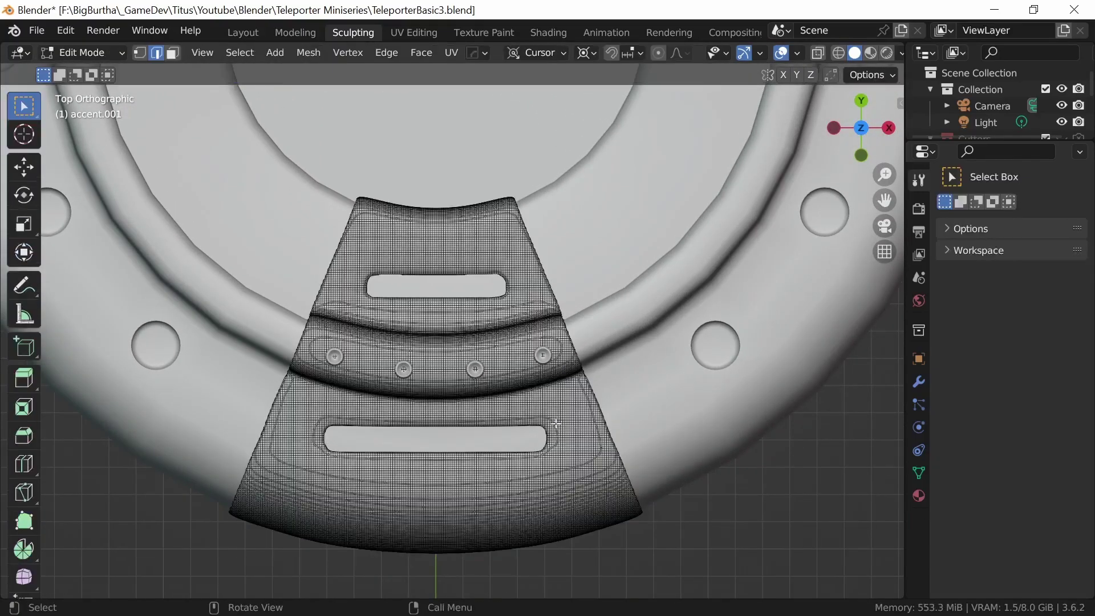
{"action": "scroll", "coordinate": [554, 427], "scroll_direction": "up", "scroll_amount": 4}
{"action": "middle_click_drag", "start_coordinate": [536, 475], "coordinate": [552, 425]}
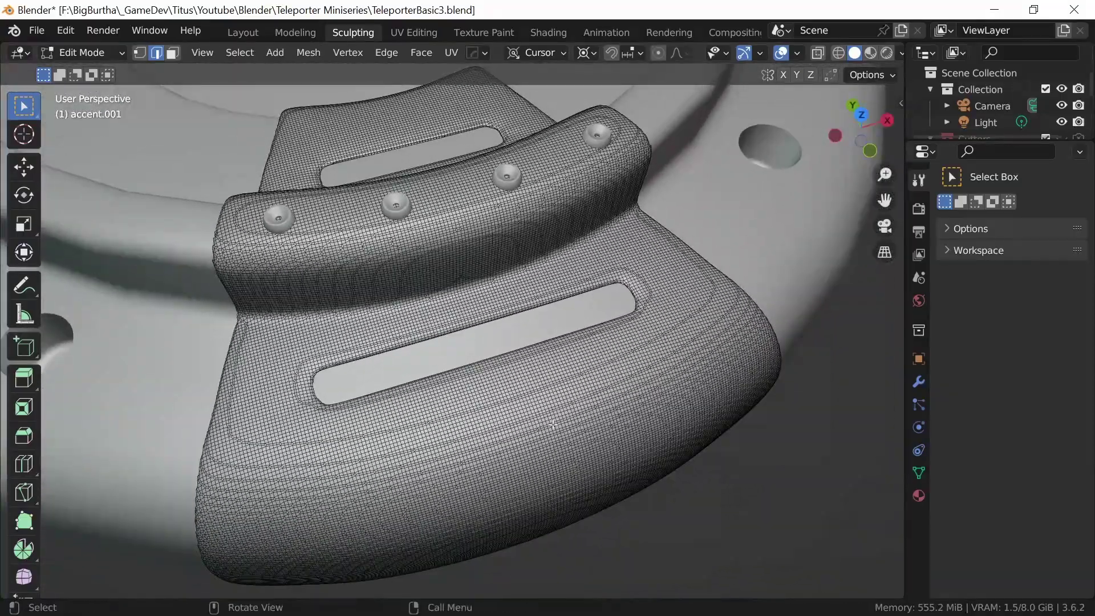
- Try crossing Draw Sharp strokes on the front accent in Sculpt Mode, and undo the strokes and the remesh
{"action": "key", "text": "Tab"}
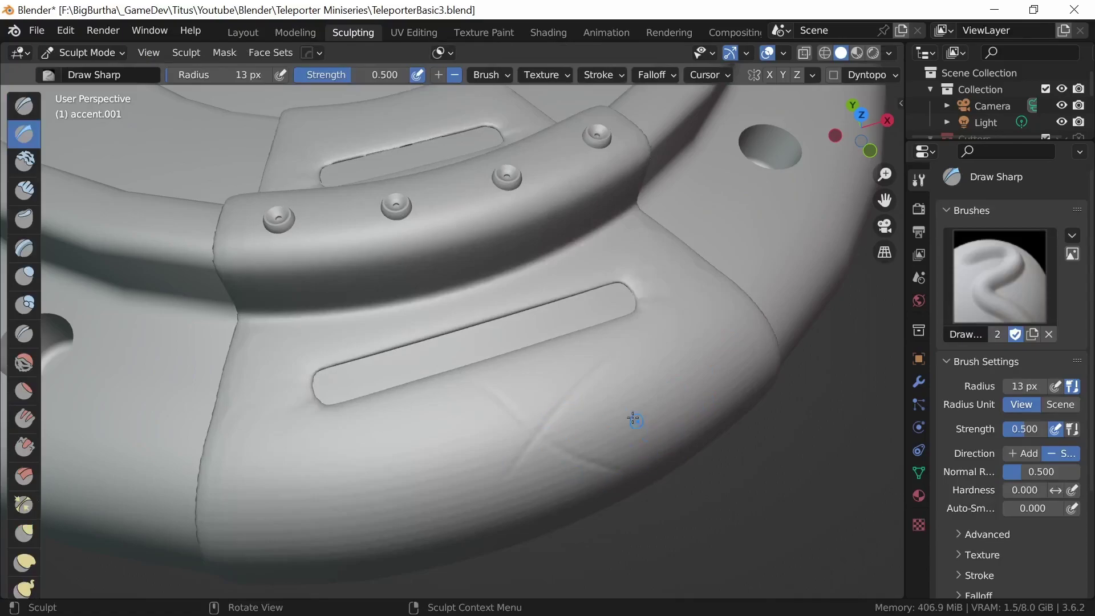
{"action": "key", "text": "ctrl"}
{"action": "key", "text": "ctrl+z"}
{"action": "key", "text": "ctrl+z"}
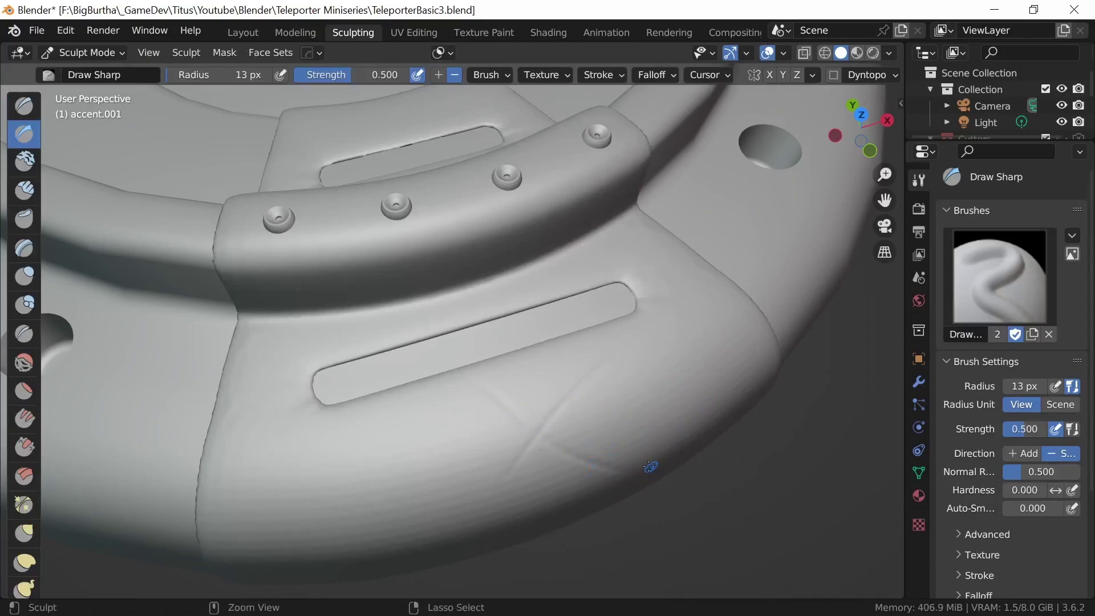
{"action": "key", "text": "ctrl+z"}
{"action": "key", "text": "ctrl+shift+z"}
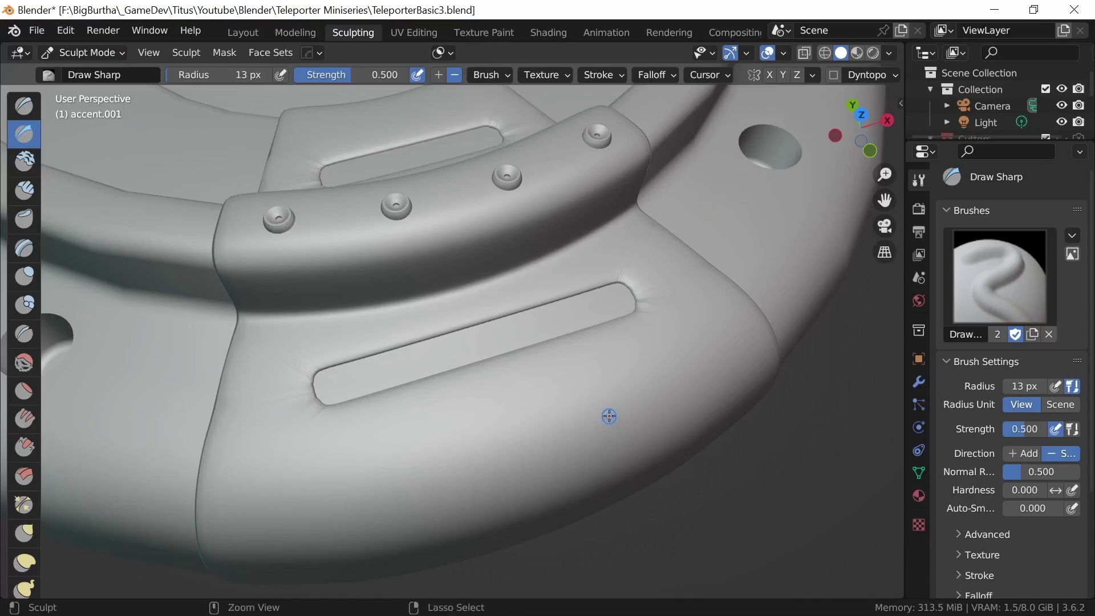
- Check accent.001's subdivided mesh in Edit Mode and undo applying the Subdivision Surface modifier in the Layout workspace
{"action": "key", "text": "ctrl+Tab"}
{"action": "key", "text": "Tab"}
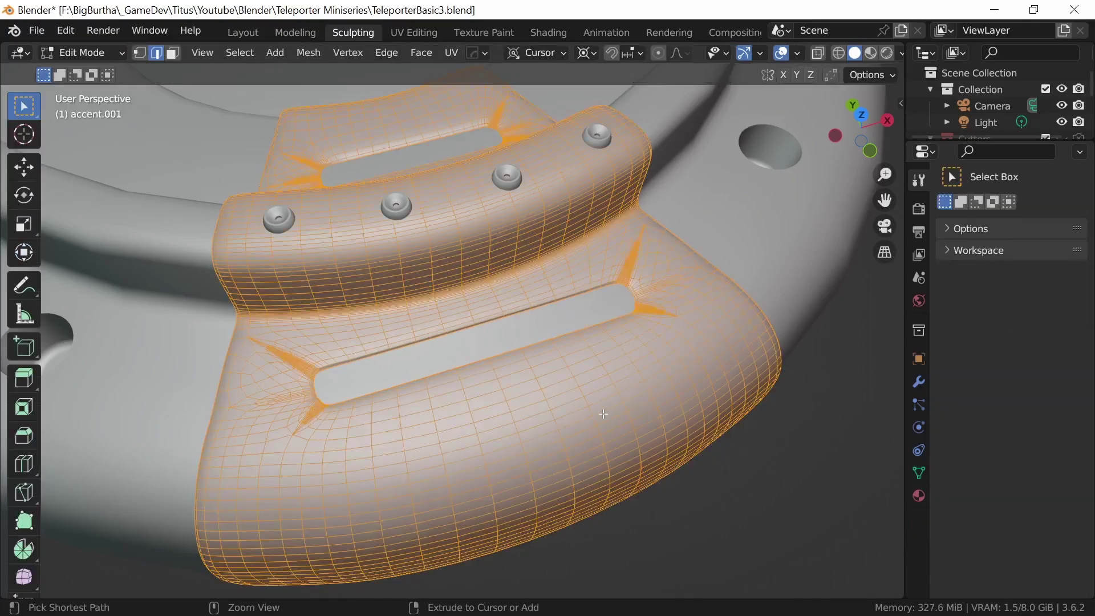
{"action": "key", "text": "Tab"}
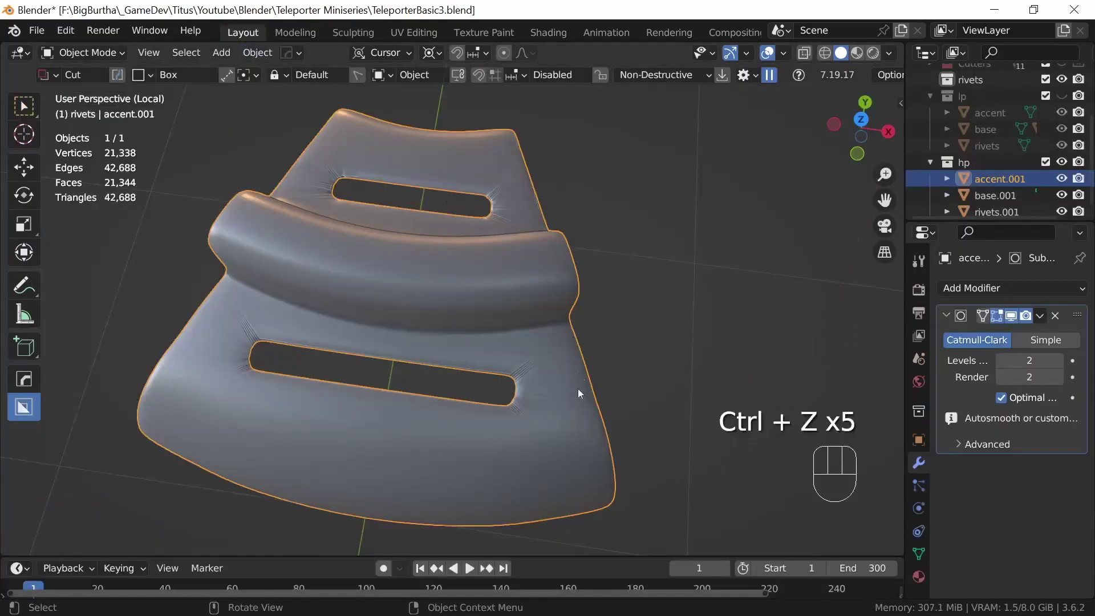
- Compare accent.001's shape with the Subdivision Surface modifier hidden and shown in the viewport, examining the edges and slots
{"action": "left_click", "coordinate": [1010, 315]}
{"action": "middle_click_drag", "start_coordinate": [576, 433], "coordinate": [587, 386]}
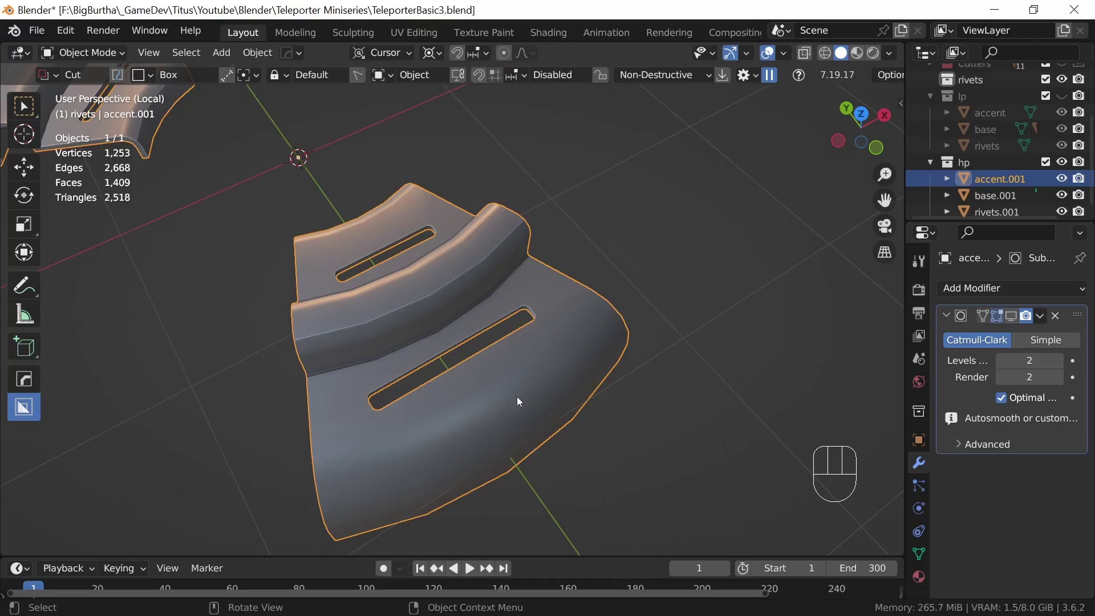
{"action": "middle_click_drag", "start_coordinate": [568, 393], "coordinate": [445, 459]}
{"action": "middle_click_drag", "start_coordinate": [599, 374], "coordinate": [534, 408]}
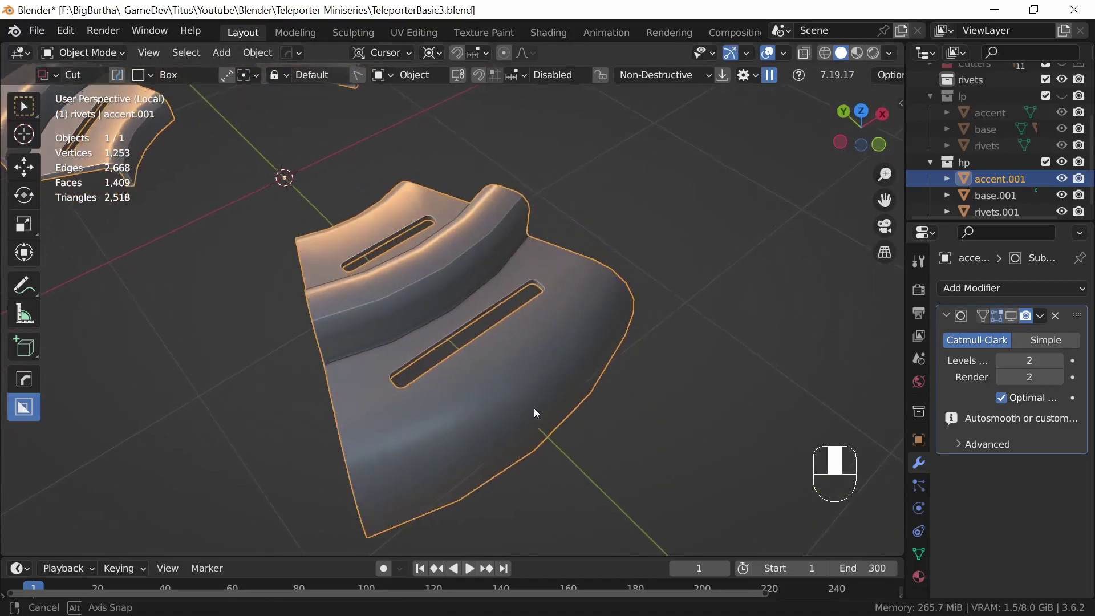
{"action": "middle_click_drag", "start_coordinate": [530, 447], "coordinate": [576, 356], "text": "ctrl"}
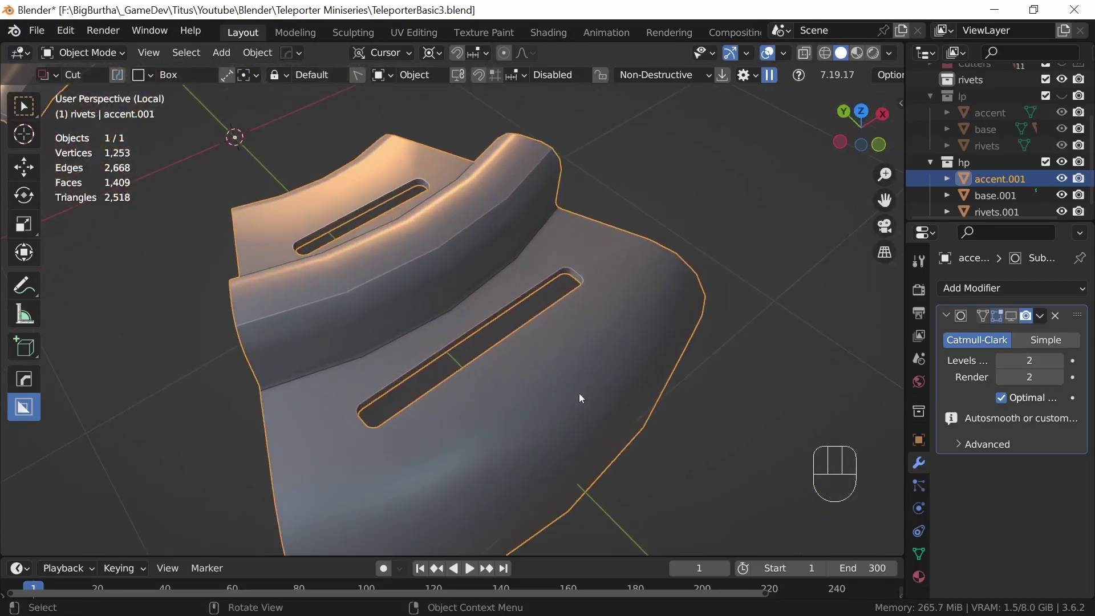
{"action": "key", "text": "ctrl+2"}
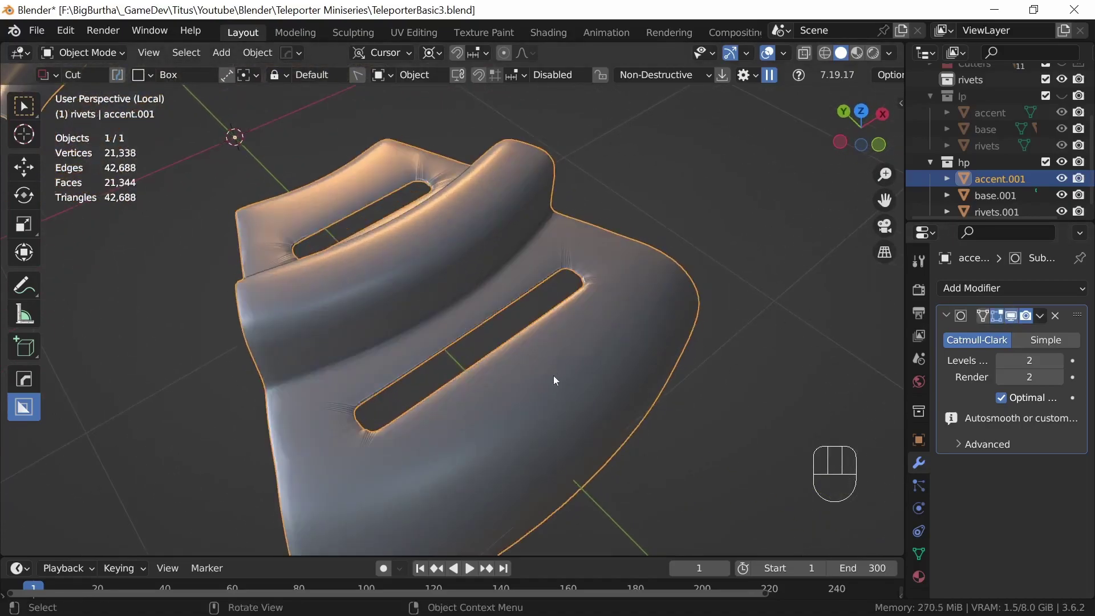
{"action": "middle_click_drag", "start_coordinate": [656, 346], "coordinate": [541, 376]}
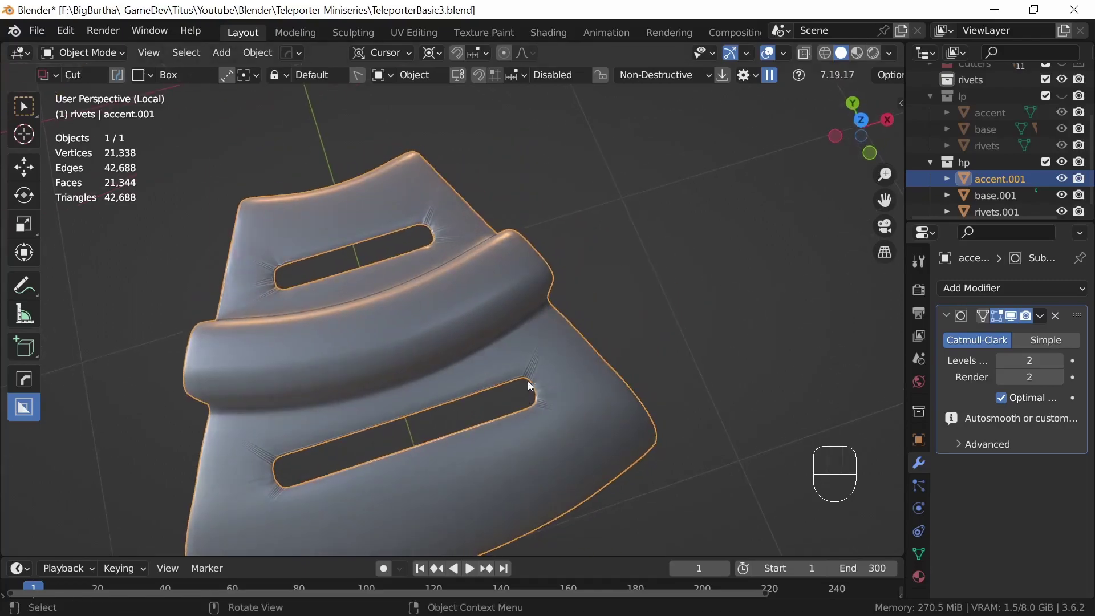
{"action": "middle_click_drag", "start_coordinate": [558, 451], "coordinate": [692, 247]}
- Hide accent.001's Subdivision Surface modifier in the viewport and select the mesh's sharp edges at 30° sharpness in Edit Mode
{"action": "left_click", "coordinate": [1011, 315]}
{"action": "key", "text": "Tab"}
{"action": "left_click", "coordinate": [660, 277]}
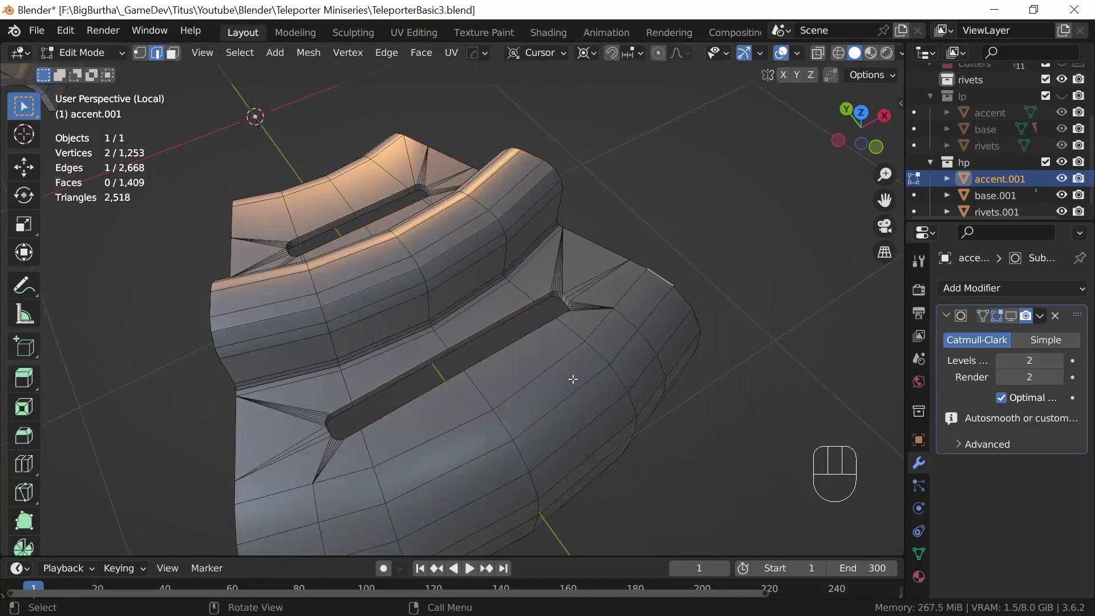
{"action": "left_click", "coordinate": [239, 52]}
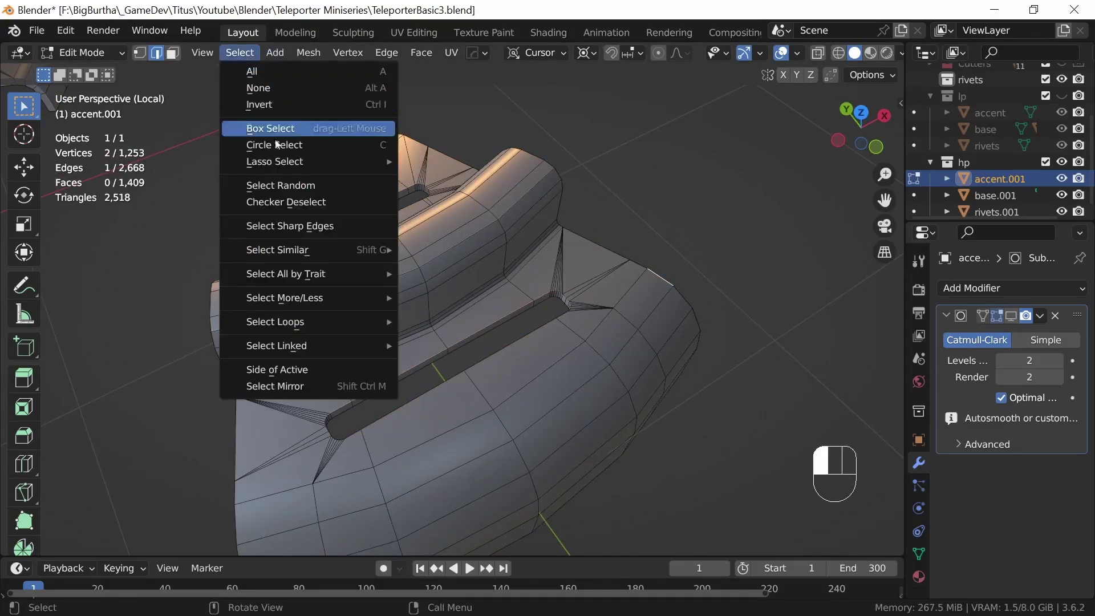
{"action": "left_click", "coordinate": [321, 226]}
- Set the Mean Crease and edge Mean Bevel Weight of accent.001's sharp edges to 1.00 and return to Object Mode
{"action": "key", "text": "n"}
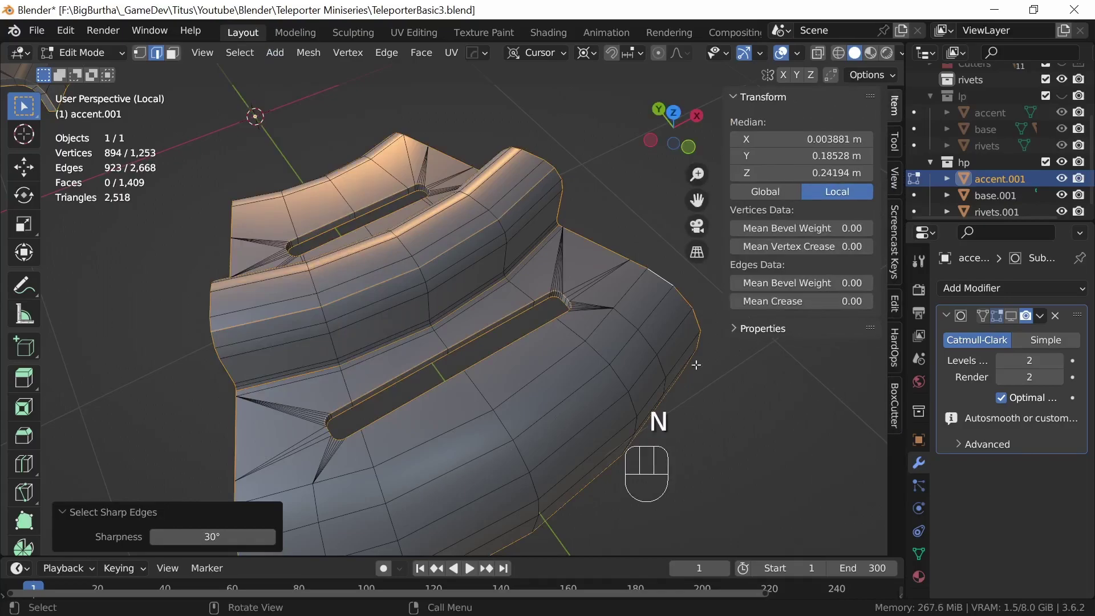
{"action": "left_click_drag", "start_coordinate": [770, 301], "coordinate": [844, 302]}
{"action": "left_click_drag", "start_coordinate": [763, 282], "coordinate": [804, 282]}
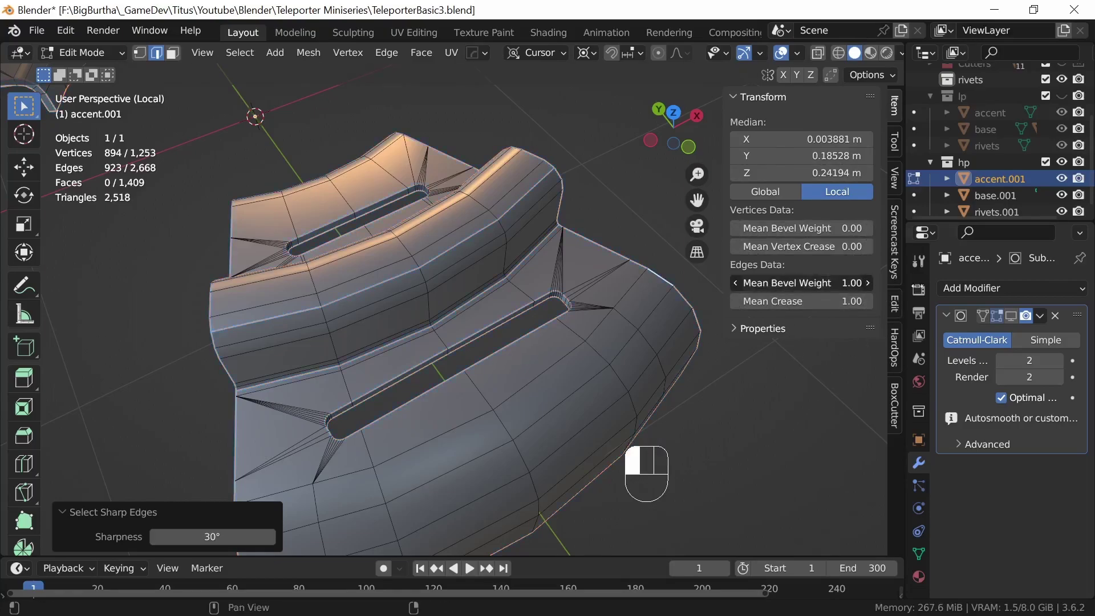
{"action": "key", "text": "Tab"}
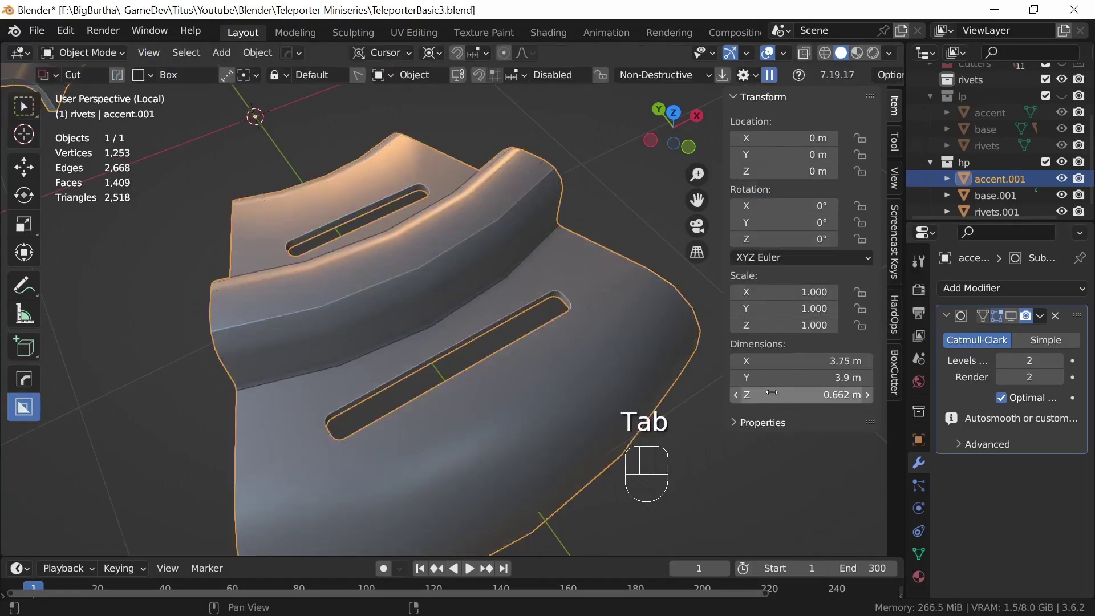
{"action": "key", "text": "n"}
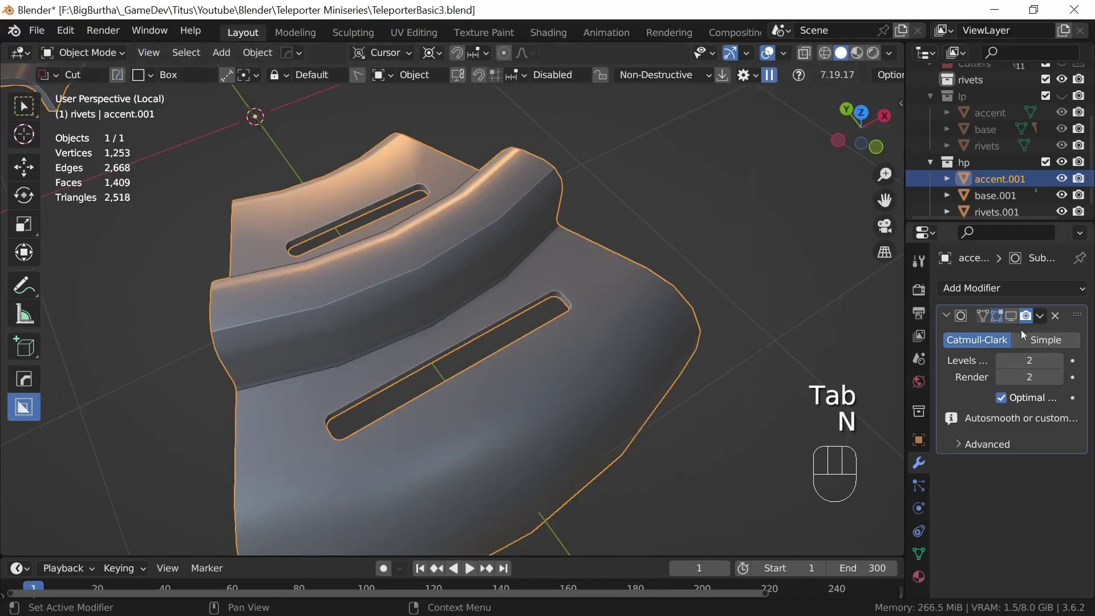
- Show accent.001's Subdivision Surface modifier in the viewport, raise its viewport level to 3 and apply it
{"action": "middle_click_drag", "start_coordinate": [518, 462], "coordinate": [675, 394]}
{"action": "middle_click_drag", "start_coordinate": [662, 341], "coordinate": [636, 417]}
{"action": "mouse_move", "coordinate": [494, 454]}
{"action": "middle_mouse_down"}
{"action": "mouse_move", "coordinate": [642, 430]}
{"action": "mouse_move", "coordinate": [599, 386]}
{"action": "mouse_move", "coordinate": [533, 452]}
{"action": "mouse_move", "coordinate": [620, 415]}
{"action": "mouse_move", "coordinate": [596, 432]}
{"action": "mouse_move", "coordinate": [569, 405]}
{"action": "mouse_move", "coordinate": [552, 406]}
{"action": "mouse_move", "coordinate": [670, 355]}
{"action": "mouse_move", "coordinate": [639, 377]}
{"action": "mouse_move", "coordinate": [571, 342]}
{"action": "middle_mouse_up"}
{"action": "left_click", "coordinate": [353, 33]}
{"action": "left_click", "coordinate": [258, 34]}
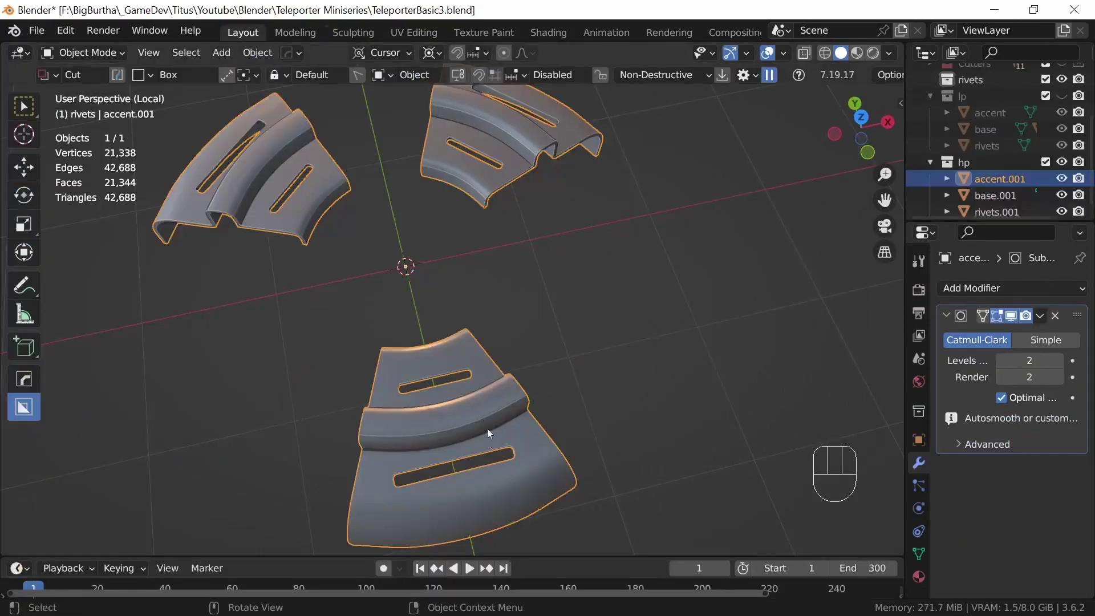
{"action": "left_click", "coordinate": [1059, 361]}
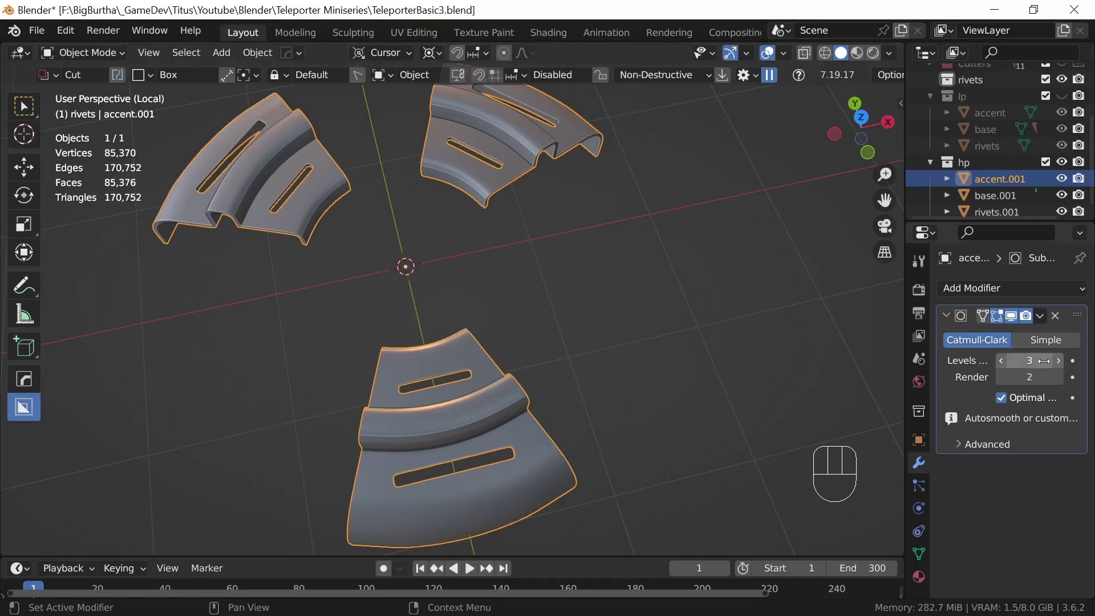
{"action": "left_click", "coordinate": [1042, 316]}
{"action": "left_click", "coordinate": [1006, 334]}
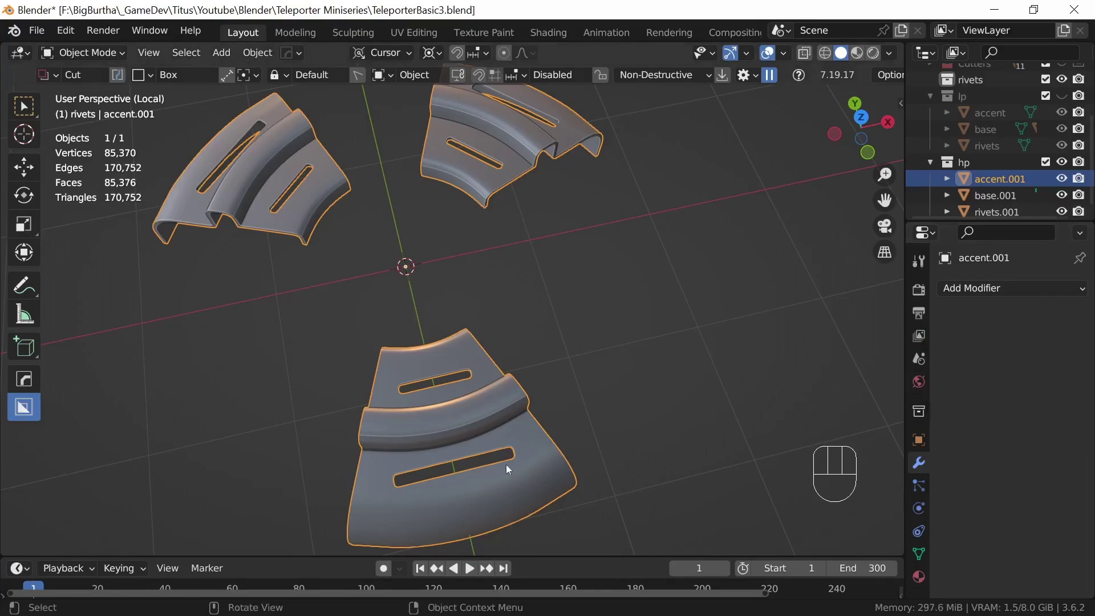
- Check the applied subdivision's dense topology on accent.001 in Edit Mode
{"action": "key", "text": "Tab"}
{"action": "mouse_move", "coordinate": [514, 461]}
{"action": "middle_mouse_down"}
{"action": "mouse_move", "coordinate": [538, 451]}
{"action": "mouse_move", "coordinate": [525, 325]}
{"action": "middle_mouse_up"}
{"action": "key", "text": "Tab"}
- Voxel remesh accent.001 at a voxel size of 0.0035 m in the Sculpting workspace, viewing it from the top
{"action": "left_click", "coordinate": [353, 33]}
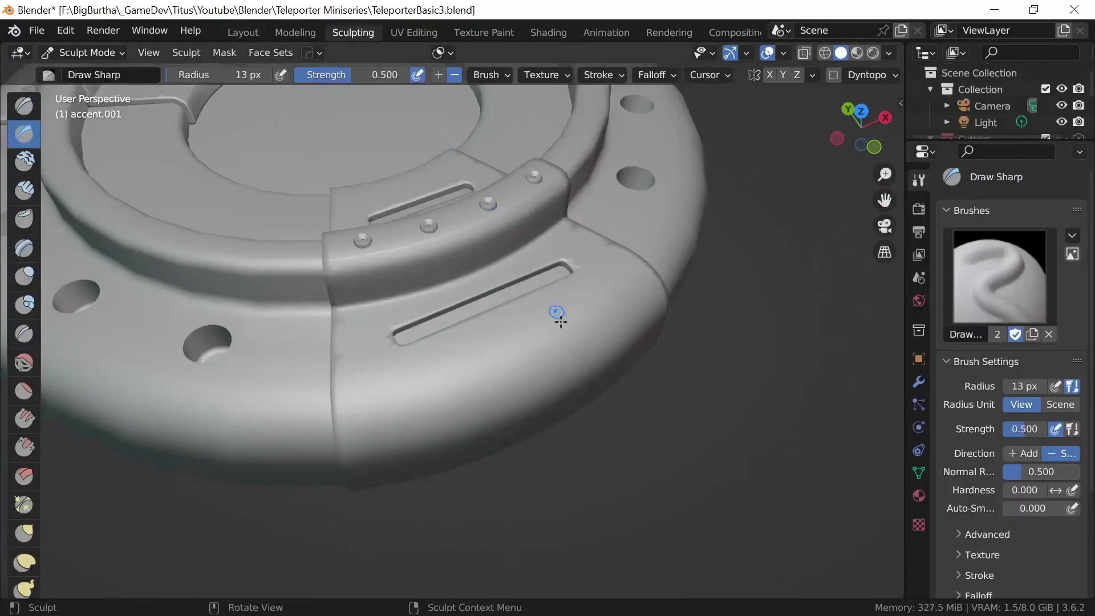
{"action": "left_click_drag", "start_coordinate": [647, 308], "coordinate": [650, 300]}
{"action": "key", "text": "KP_7"}
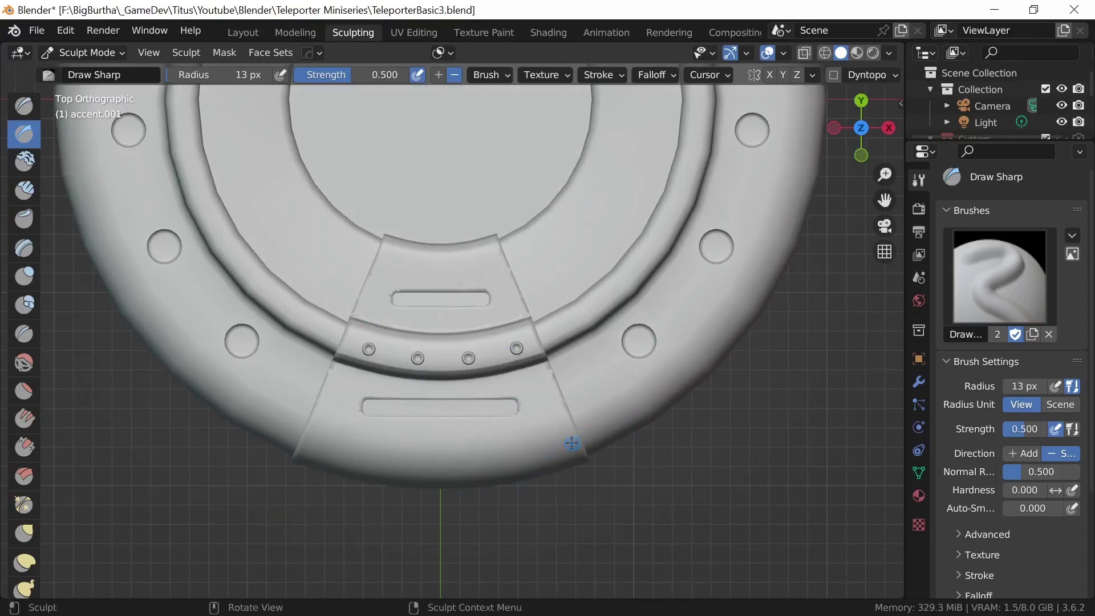
{"action": "key", "text": "r"}
{"action": "mouse_move", "coordinate": [582, 427]}
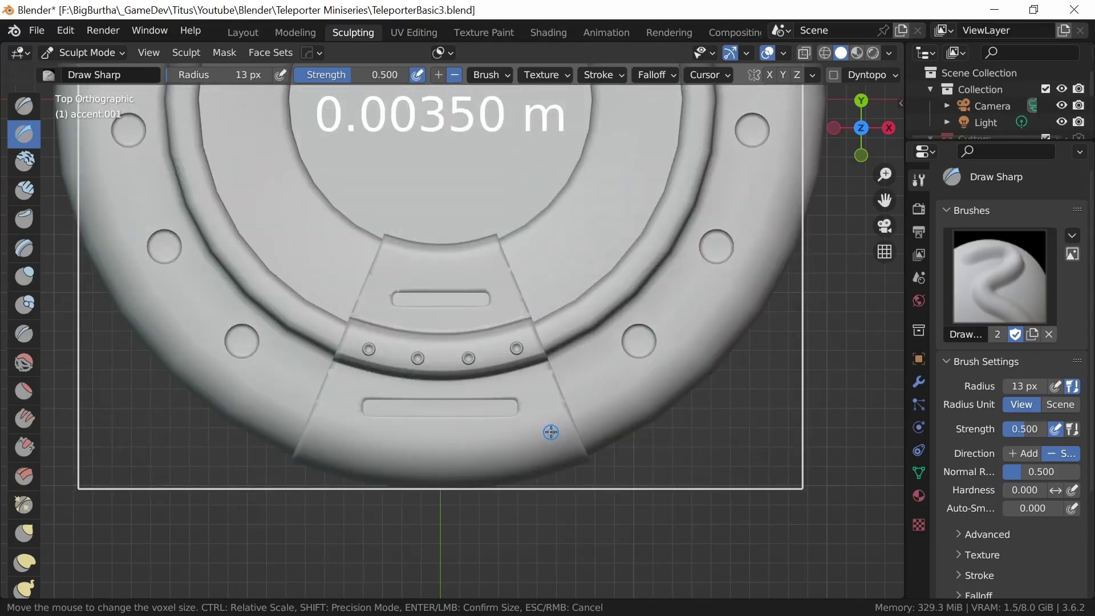
{"action": "left_click", "coordinate": [550, 433]}
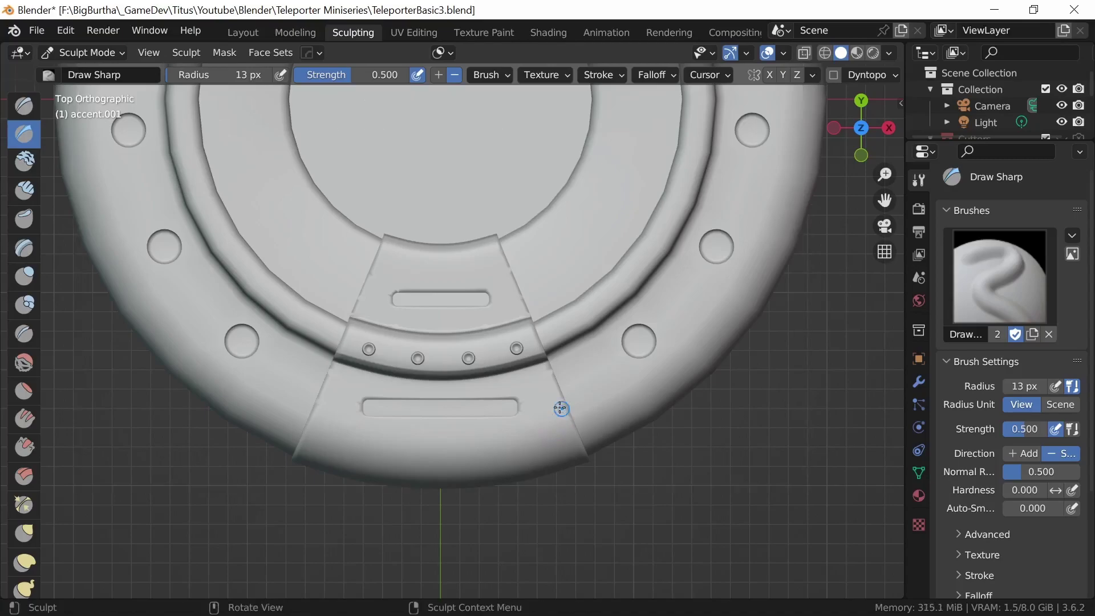
{"action": "key", "text": "ctrl+r"}
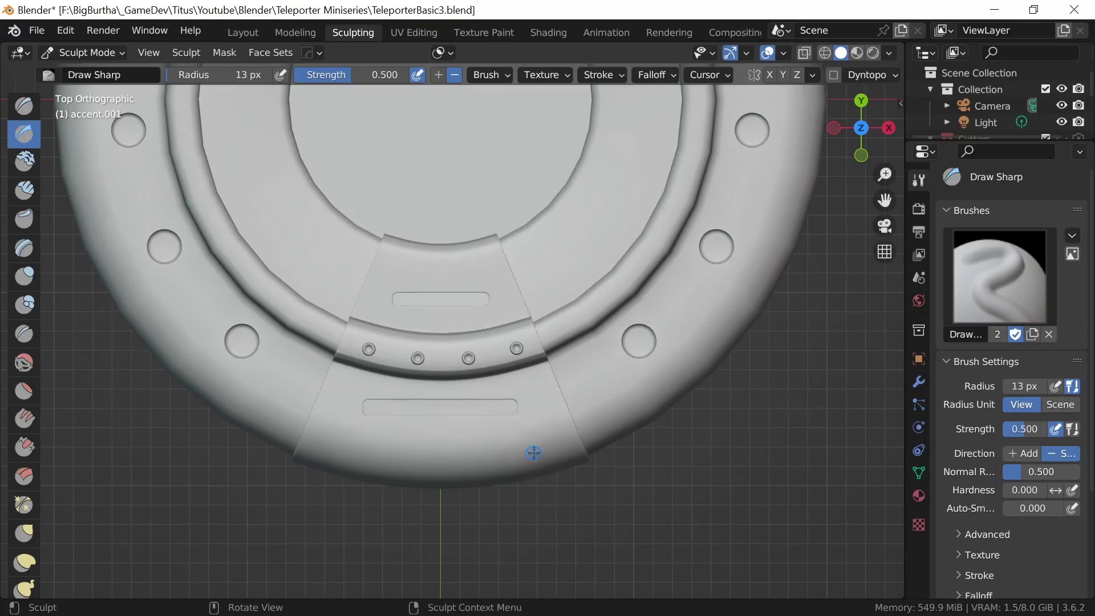
{"action": "key", "text": "Tab"}
{"action": "key", "text": "Tab"}
- Try several Draw Sharp strokes across the front accent and undo them all
{"action": "left_click_drag", "start_coordinate": [450, 471], "coordinate": [561, 395]}
{"action": "left_click_drag", "start_coordinate": [330, 375], "coordinate": [378, 473]}
{"action": "left_click_drag", "start_coordinate": [533, 388], "coordinate": [428, 475]}
{"action": "left_click_drag", "start_coordinate": [542, 339], "coordinate": [531, 310]}
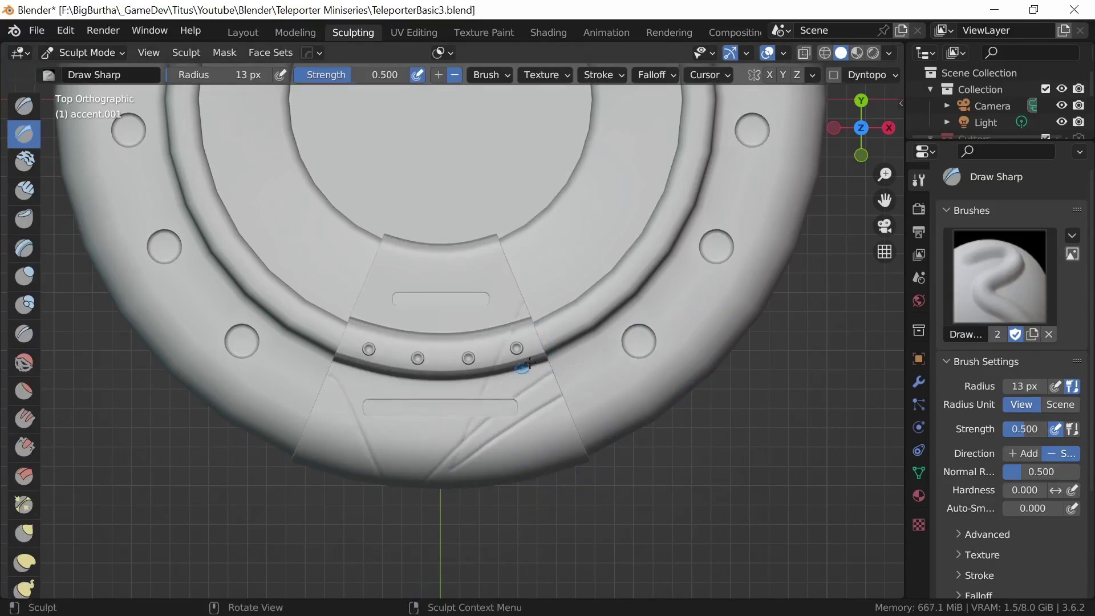
{"action": "key", "text": "ctrl+z"}
{"action": "key", "text": "ctrl+z"}
{"action": "key", "text": "ctrl+z"}
{"action": "key", "text": "ctrl+z"}
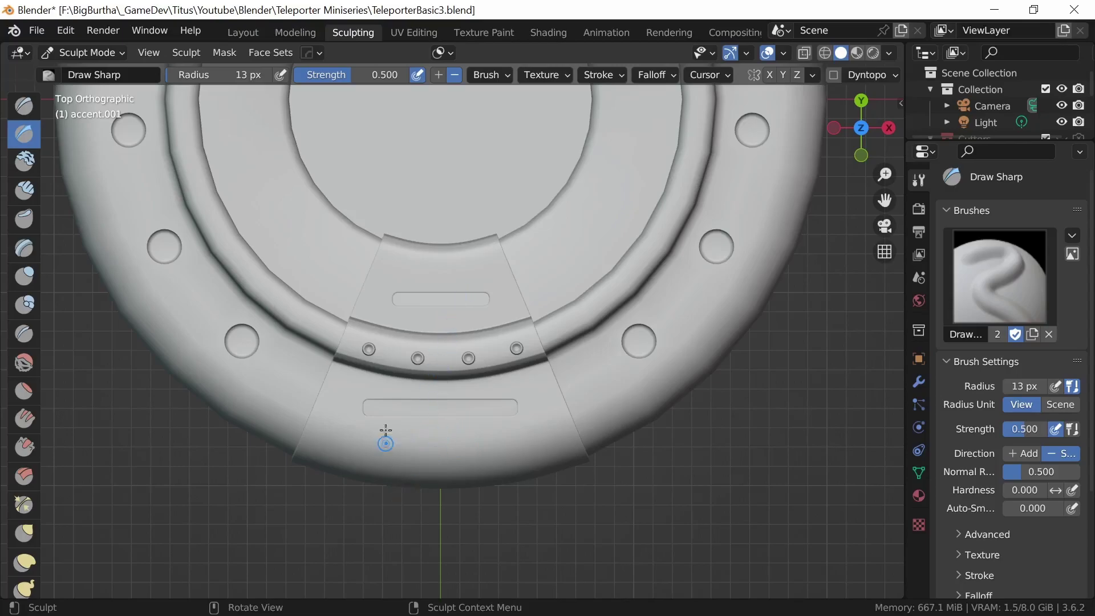
- Examine the remeshed accent, return to the Layout workspace and leave local view to show the whole teleporter pad
{"action": "middle_click_drag", "start_coordinate": [436, 494], "coordinate": [461, 415]}
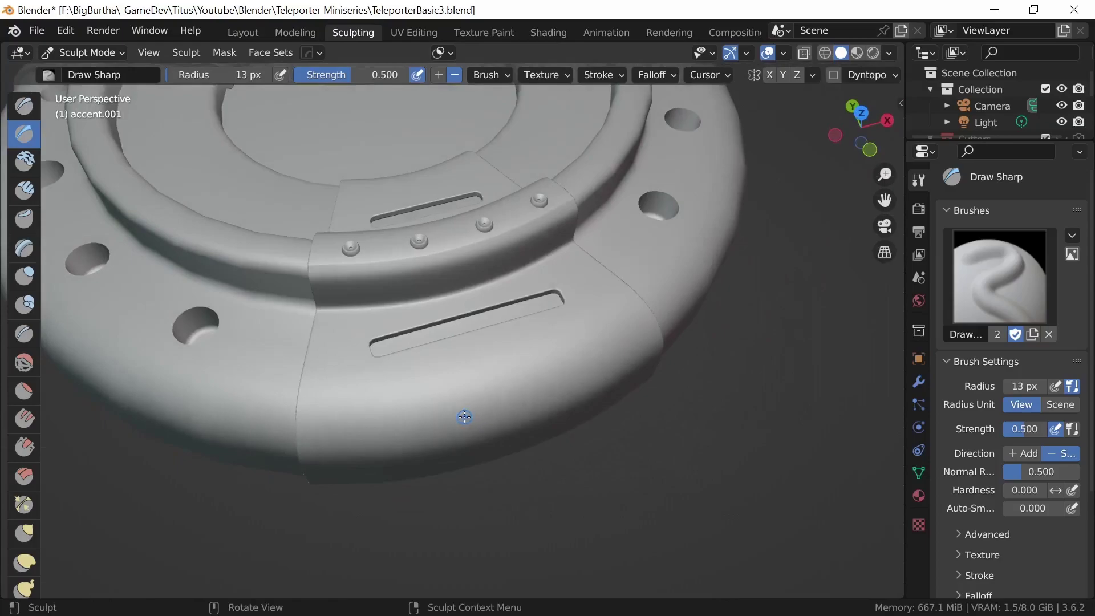
{"action": "middle_click_drag", "start_coordinate": [521, 398], "coordinate": [505, 433]}
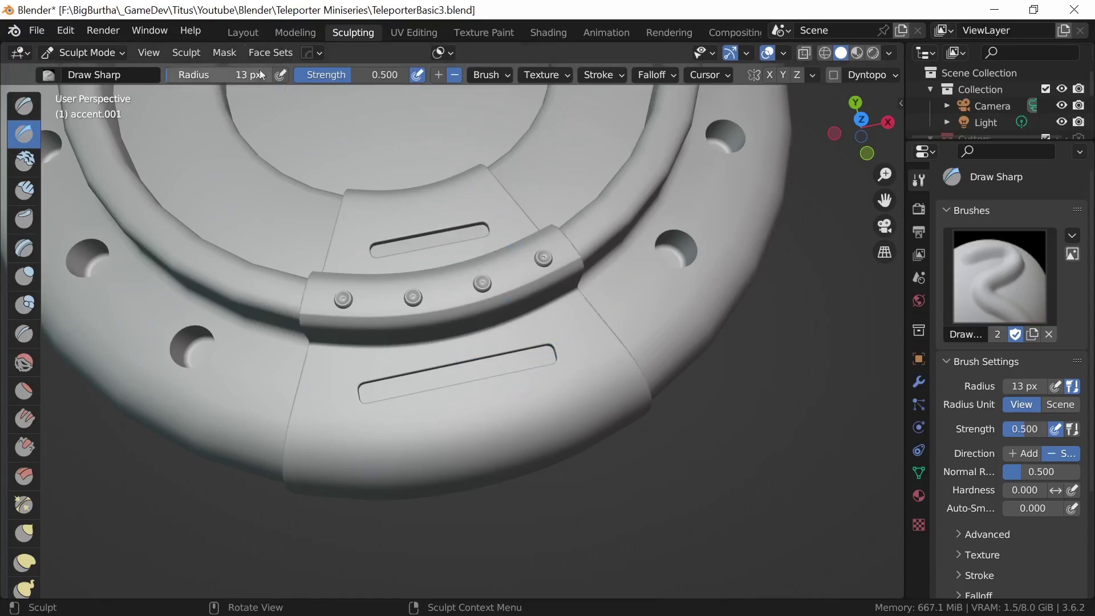
{"action": "left_click", "coordinate": [246, 31]}
{"action": "mouse_move", "coordinate": [579, 398]}
{"action": "middle_mouse_down"}
{"action": "mouse_move", "coordinate": [651, 320]}
{"action": "mouse_move", "coordinate": [622, 330]}
{"action": "middle_mouse_up"}
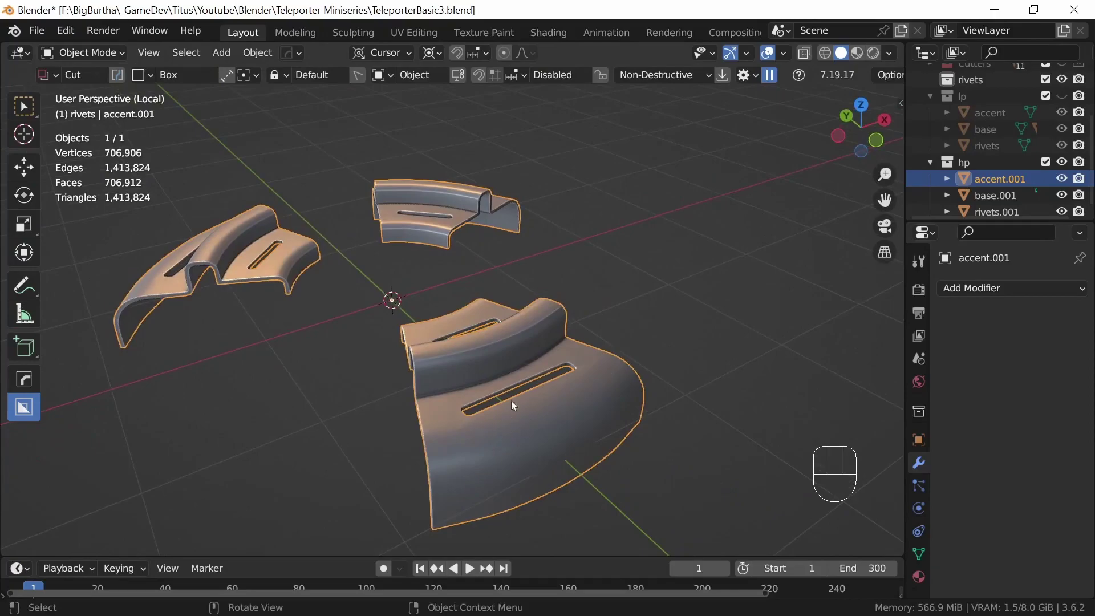
{"action": "key", "text": "KP_Divide"}
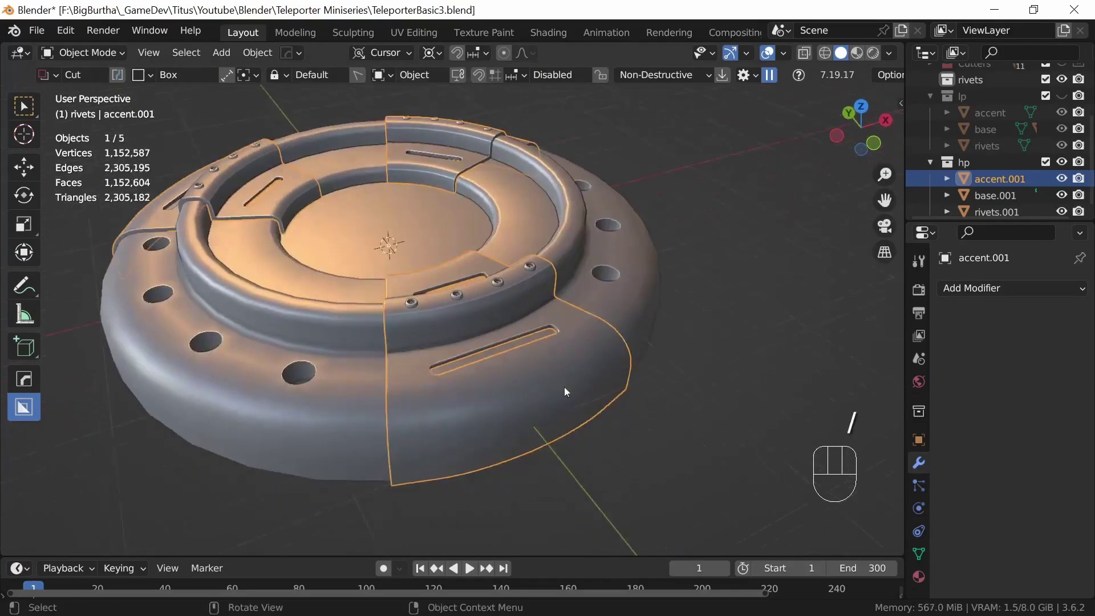
- Select base.001 and isolate it in local view
{"action": "scroll", "coordinate": [561, 387], "scroll_direction": "up", "scroll_amount": 5}
{"action": "left_click", "coordinate": [435, 275]}
{"action": "left_click", "coordinate": [581, 320]}
{"action": "left_click", "coordinate": [636, 288]}
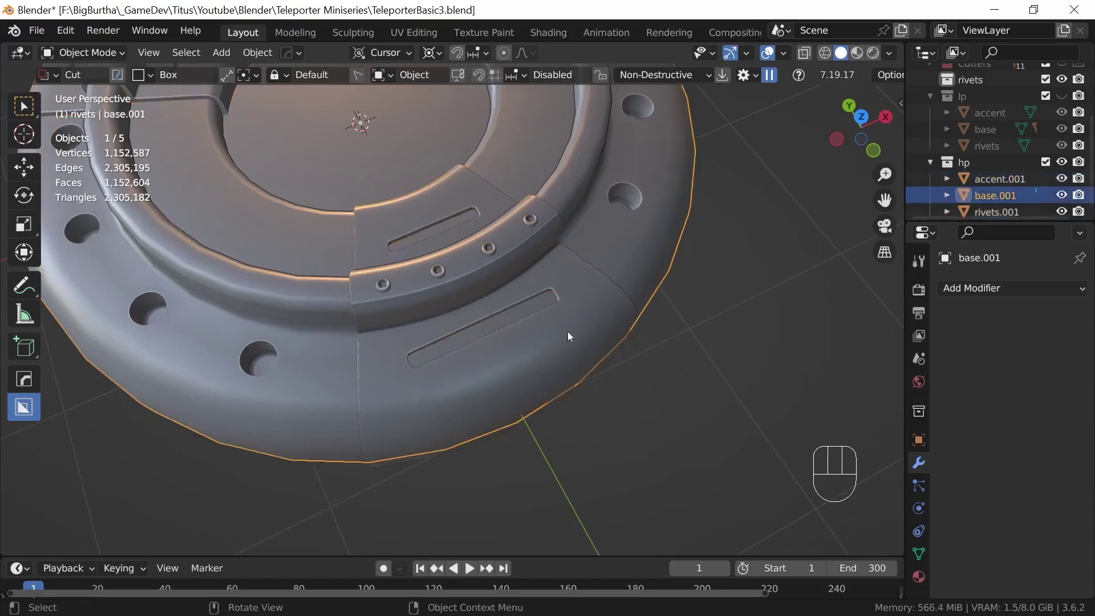
{"action": "key", "text": "KP_Divide"}
{"action": "middle_click_drag", "start_coordinate": [593, 462], "coordinate": [588, 312]}
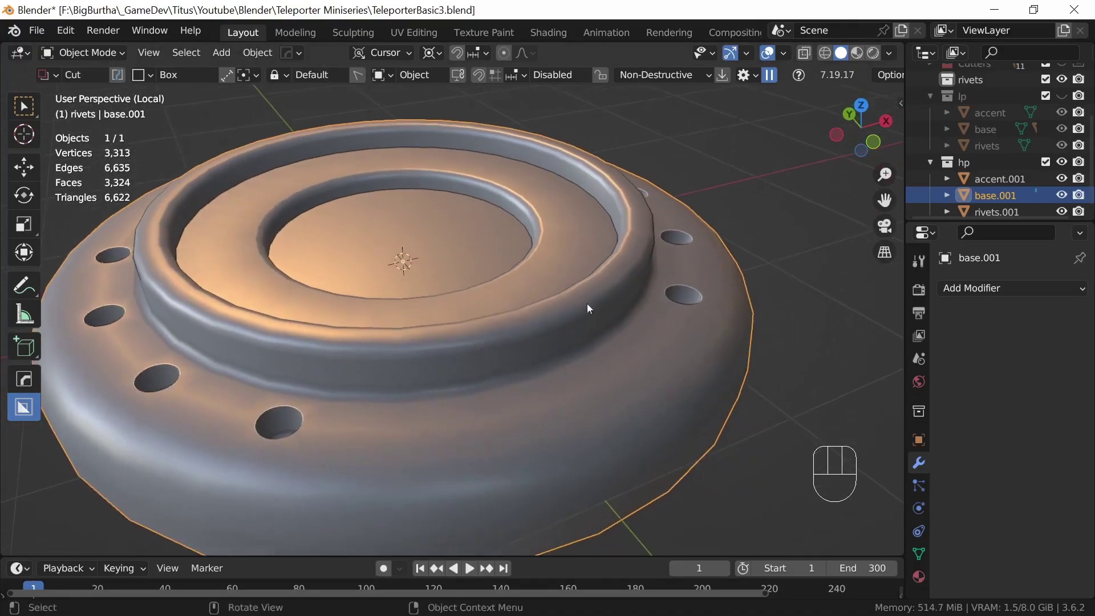
- Add a Subdivision Surface modifier to base.001 with viewport level 3 and examine the holes and the side recess
{"action": "left_click", "coordinate": [1003, 291]}
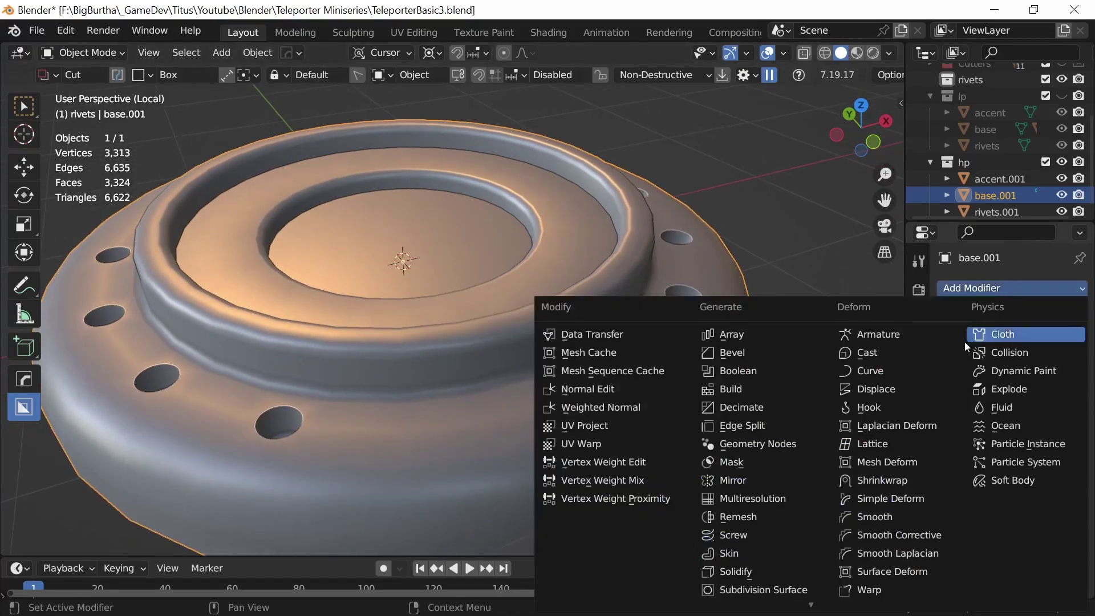
{"action": "left_click", "coordinate": [769, 587]}
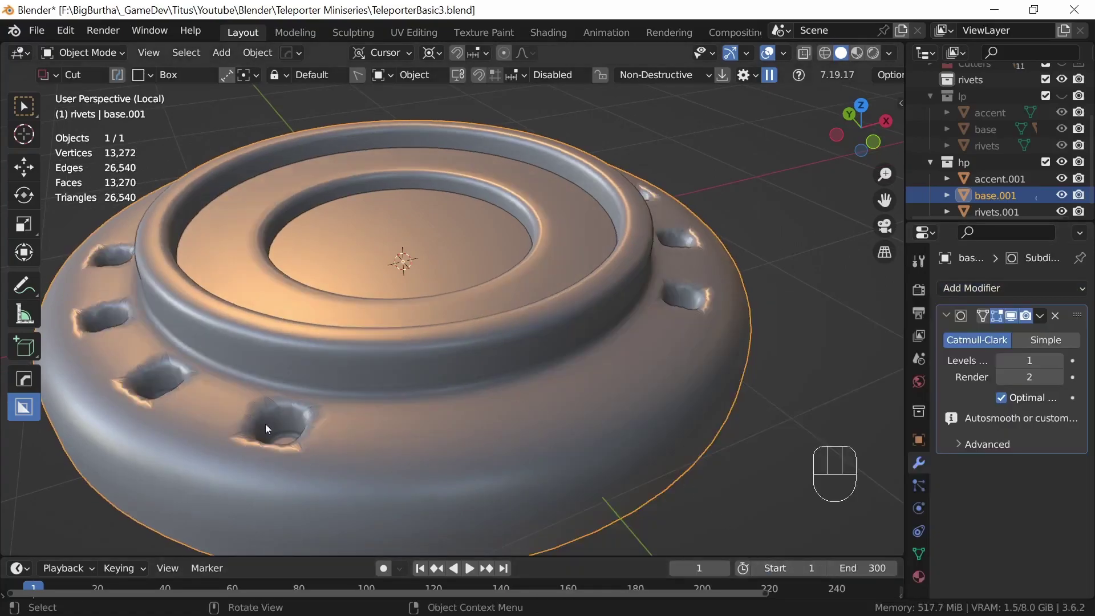
{"action": "left_click", "coordinate": [1055, 361]}
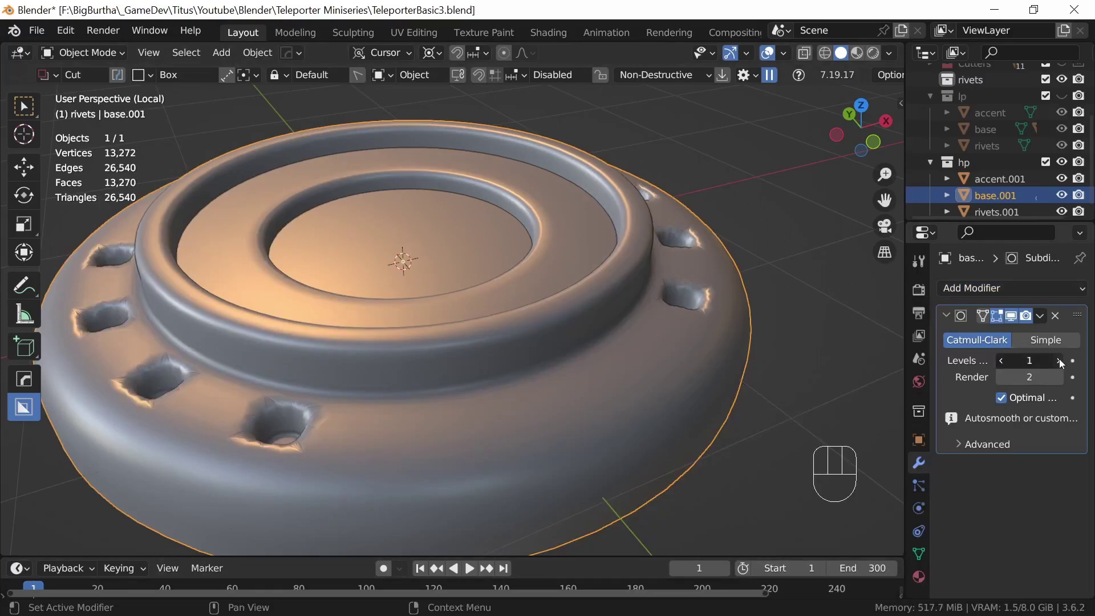
{"action": "left_click", "coordinate": [1058, 361]}
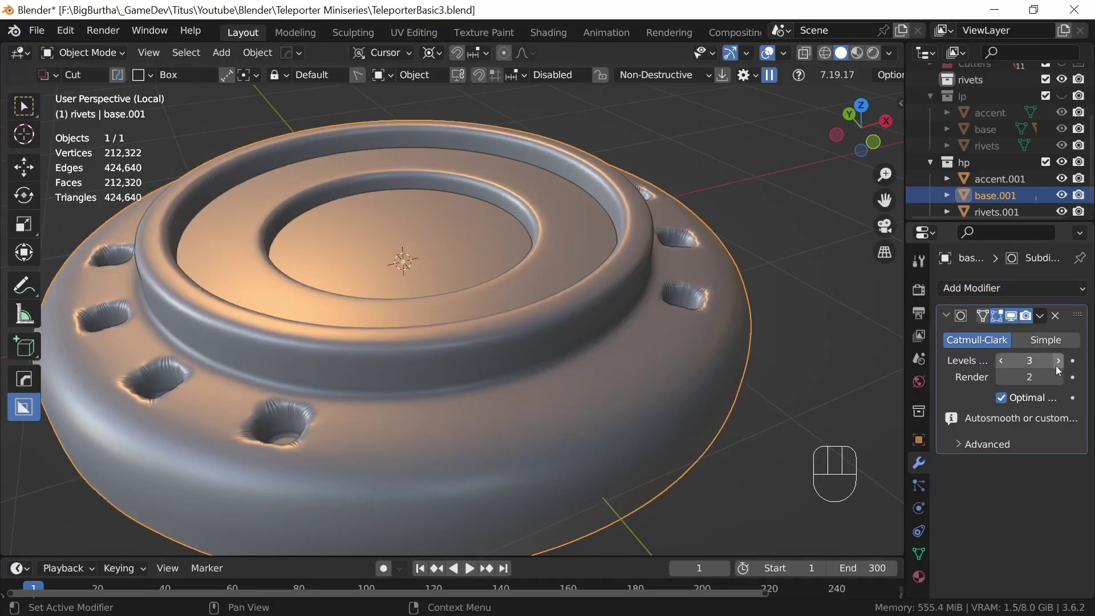
{"action": "middle_click_drag", "start_coordinate": [566, 445], "coordinate": [714, 425]}
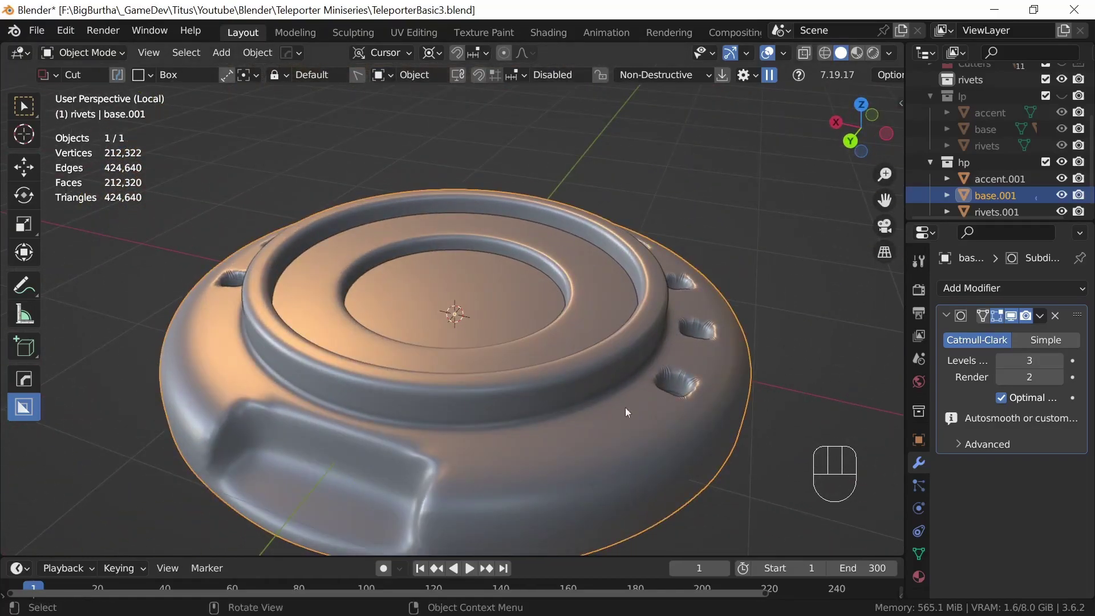
{"action": "middle_click_drag", "start_coordinate": [604, 406], "coordinate": [652, 441]}
- Hide base.001's Subdivision Surface modifier in the viewport and select the base's sharp edges at 30° sharpness in Edit Mode
{"action": "left_click", "coordinate": [1011, 316]}
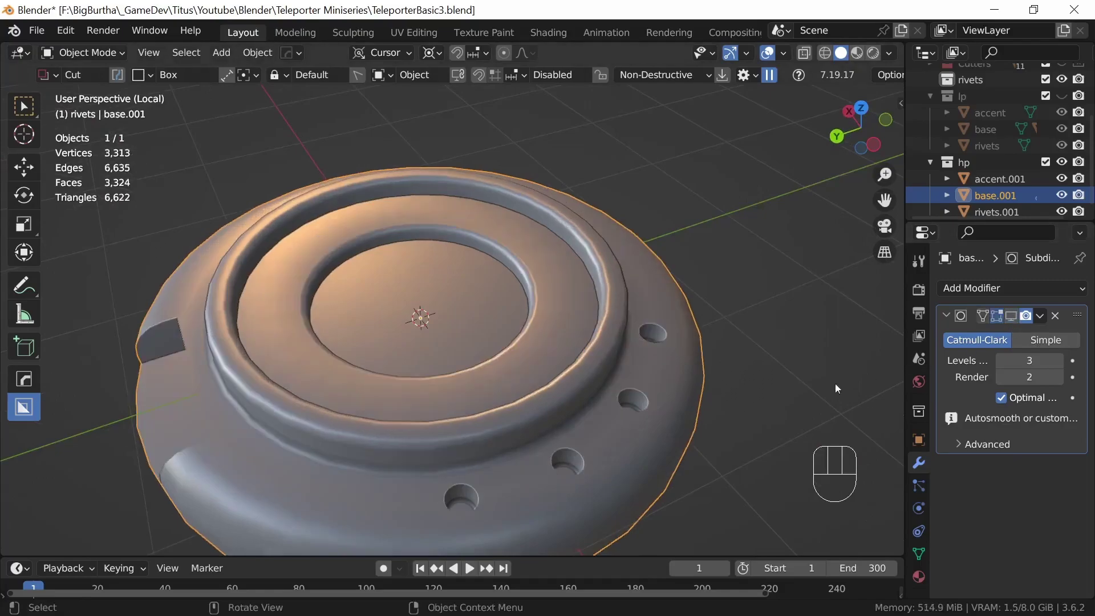
{"action": "key", "text": "Tab"}
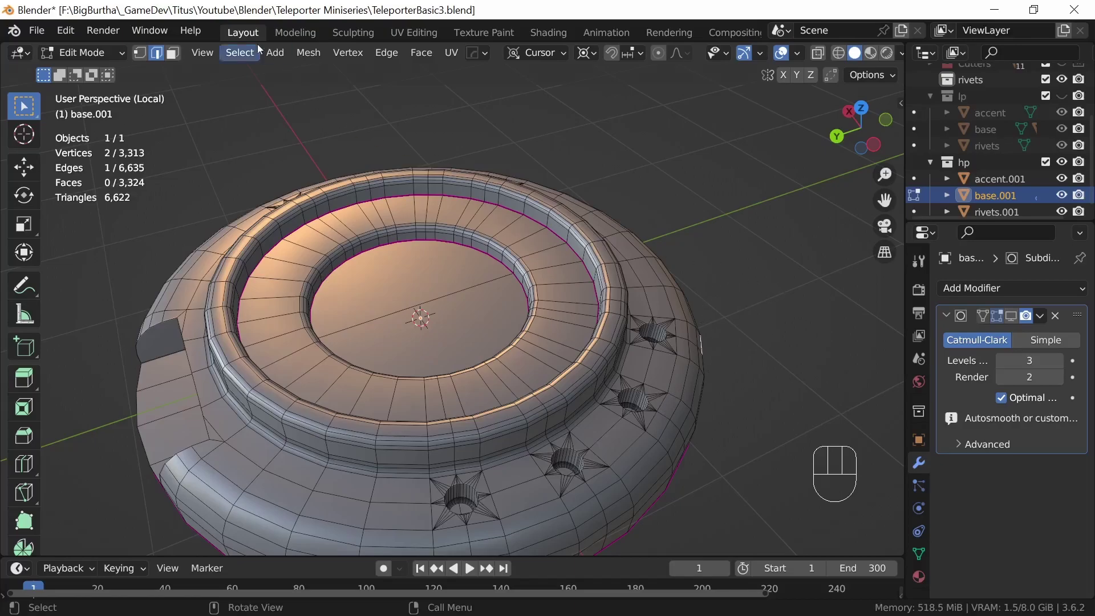
{"action": "left_click", "coordinate": [240, 52]}
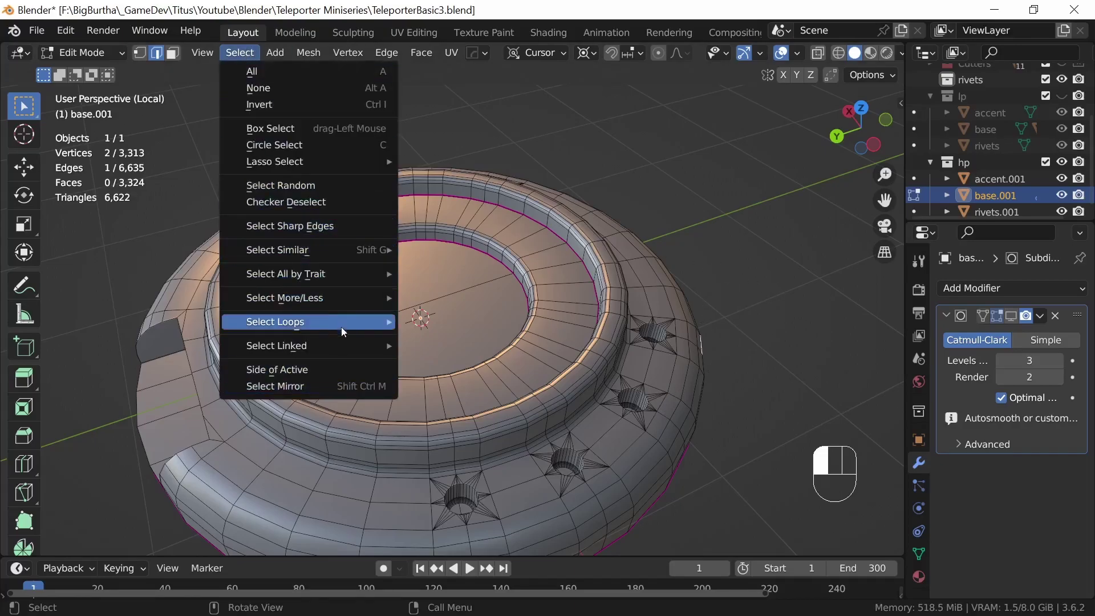
{"action": "left_click", "coordinate": [338, 226]}
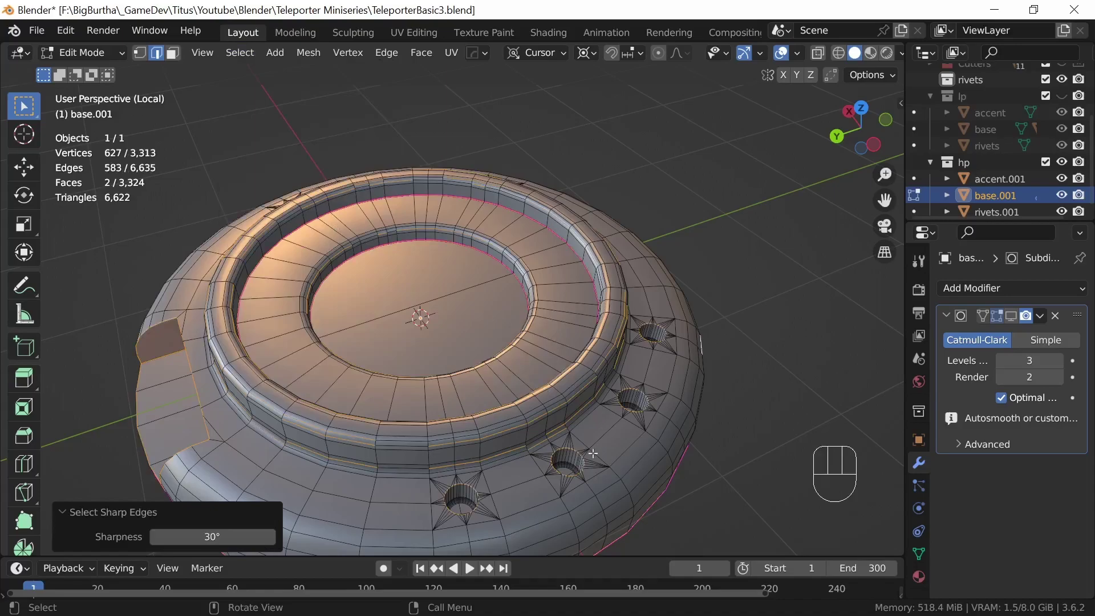
- Deselect the edge loops along the upper and lower bevels of the raised ring's outer wall, keeping the hole rims selected
{"action": "middle_click_drag", "start_coordinate": [589, 478], "coordinate": [587, 448]}
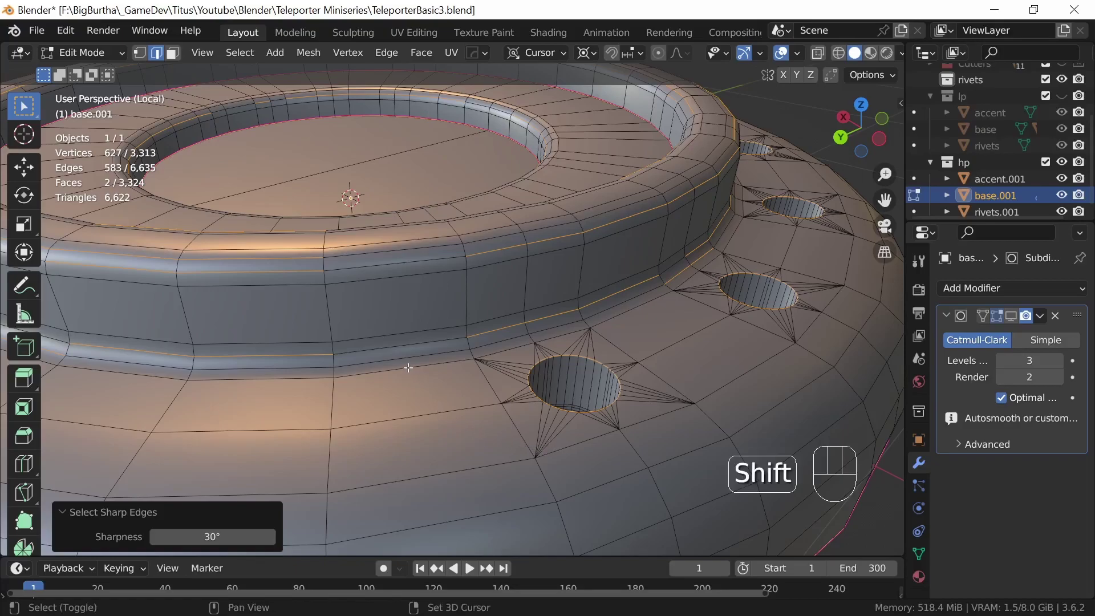
{"action": "left_click", "coordinate": [417, 352], "text": "alt+shift"}
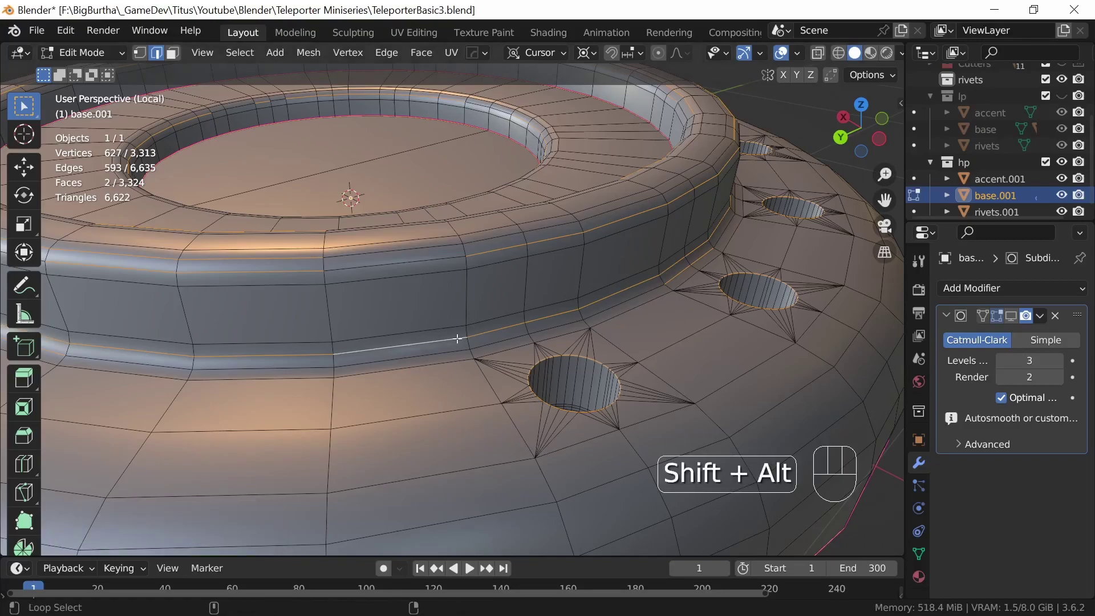
{"action": "left_click", "coordinate": [434, 353], "text": "alt+shift"}
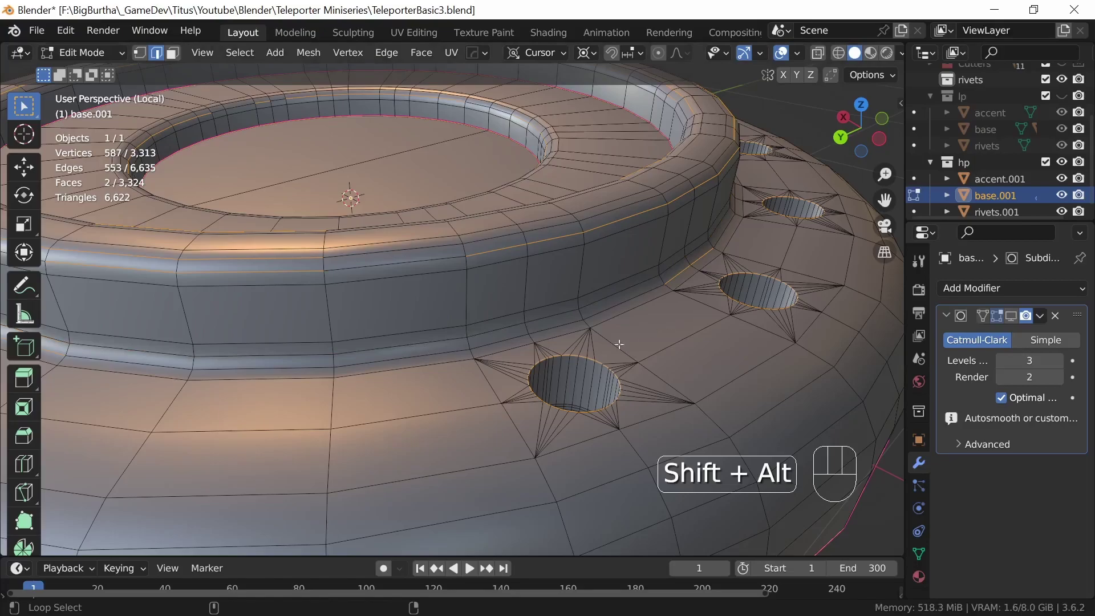
{"action": "left_click", "coordinate": [365, 364], "text": "alt+shift"}
{"action": "left_click", "coordinate": [385, 365], "text": "alt+shift"}
{"action": "left_click", "coordinate": [508, 250], "text": "alt+shift"}
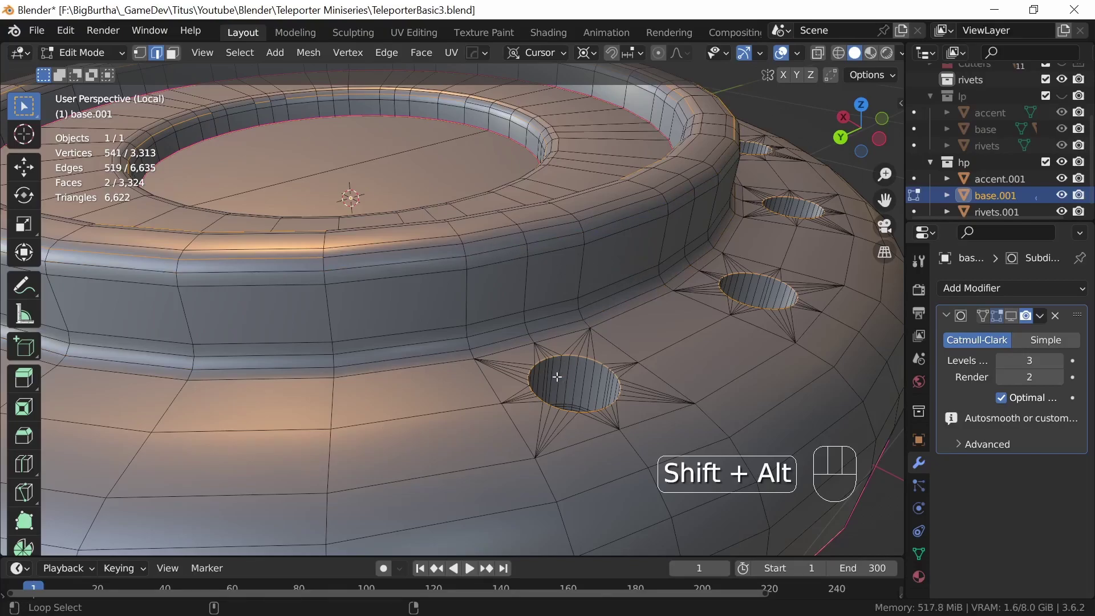
- Deselect the remaining edge loops around the raised ring's top and the inner recess walls, keeping the hole rims and side recess selected
{"action": "left_click", "coordinate": [436, 246], "text": "alt+shift"}
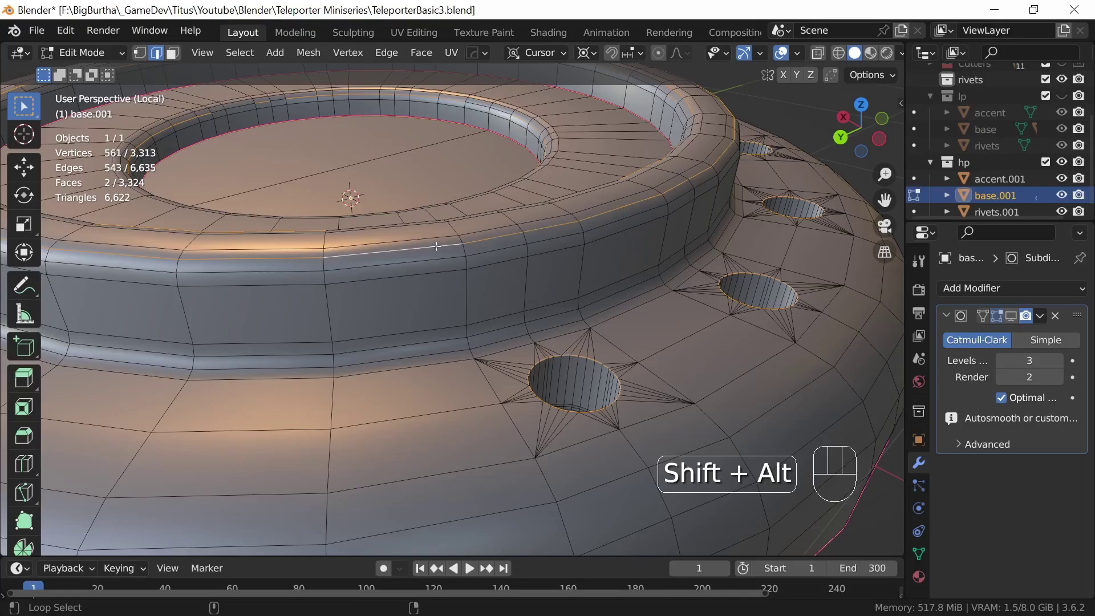
{"action": "left_click", "coordinate": [432, 248], "text": "alt+shift"}
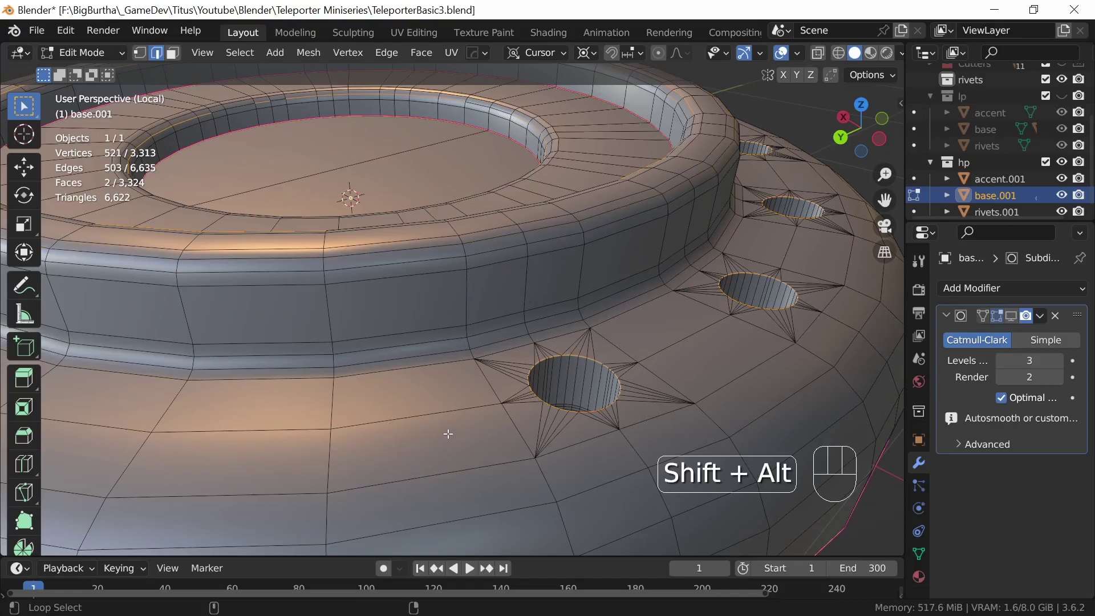
{"action": "middle_click_drag", "start_coordinate": [489, 391], "coordinate": [619, 424]}
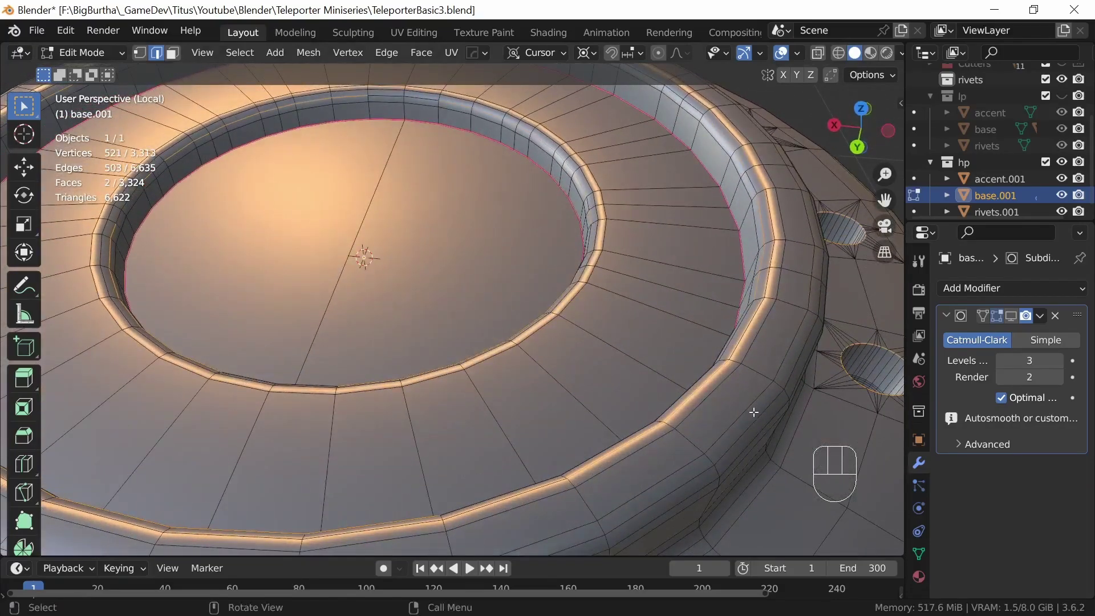
{"action": "middle_click_drag", "start_coordinate": [741, 411], "coordinate": [648, 405]}
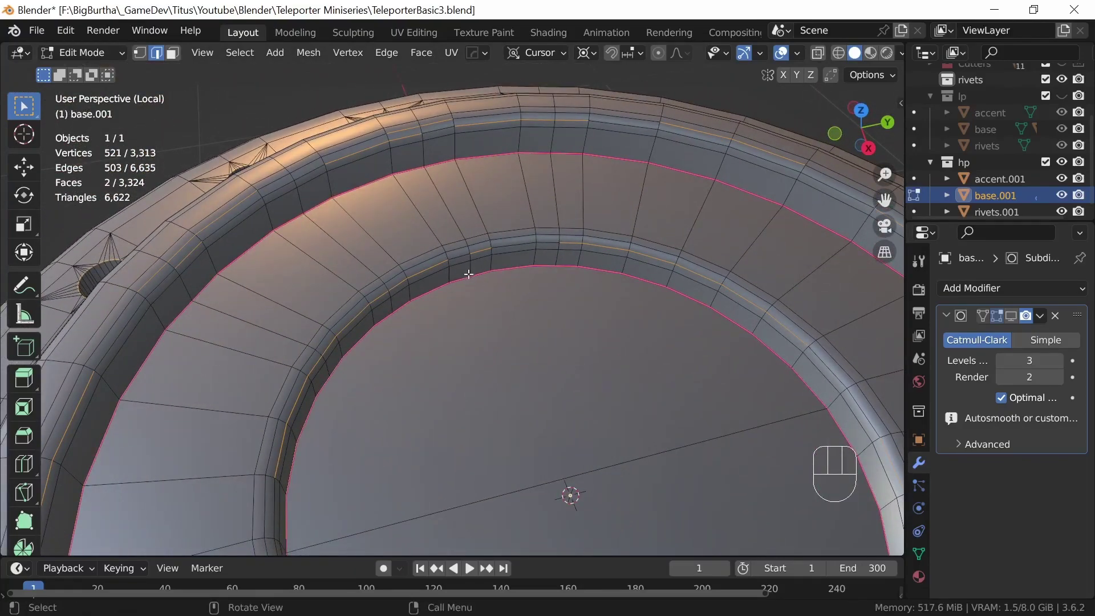
{"action": "left_click", "coordinate": [441, 266], "text": "alt+shift"}
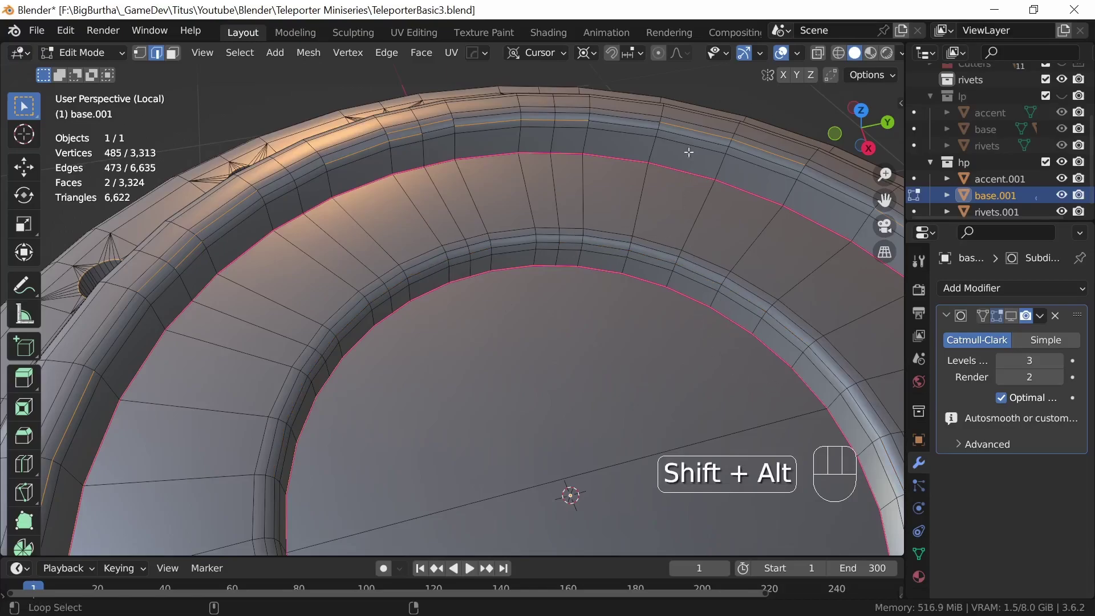
{"action": "left_click", "coordinate": [684, 128], "text": "alt+shift"}
{"action": "left_click", "coordinate": [574, 120], "text": "alt+shift"}
{"action": "middle_click_drag", "start_coordinate": [564, 427], "coordinate": [655, 344]}
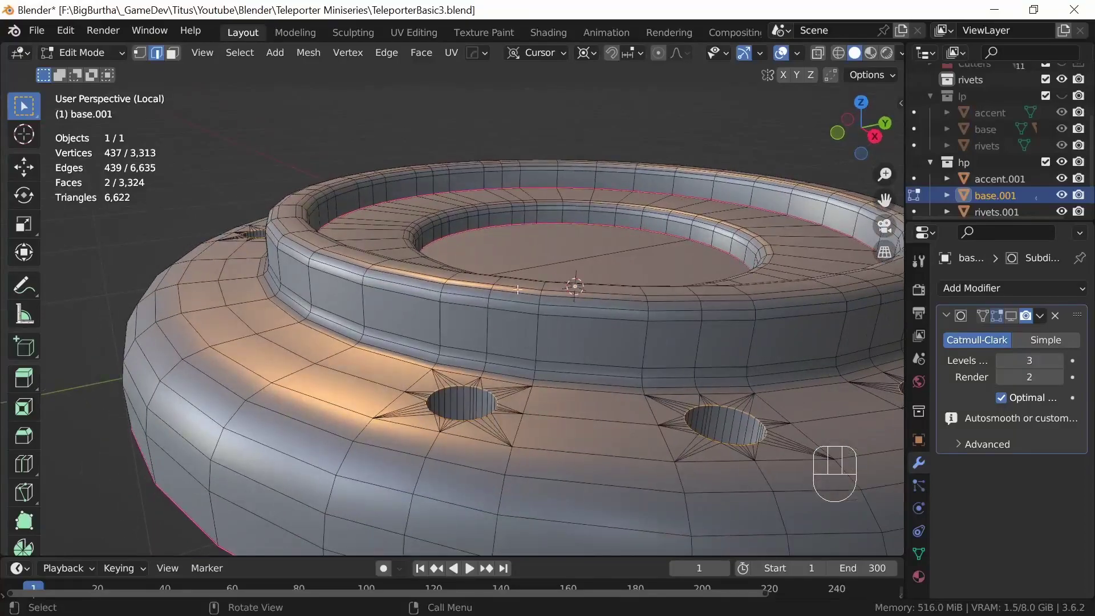
{"action": "middle_click_drag", "start_coordinate": [570, 348], "coordinate": [541, 429]}
- Set the selected edges' Mean Crease to 1 and Mean Bevel Weight to 1
{"action": "key", "text": "n"}
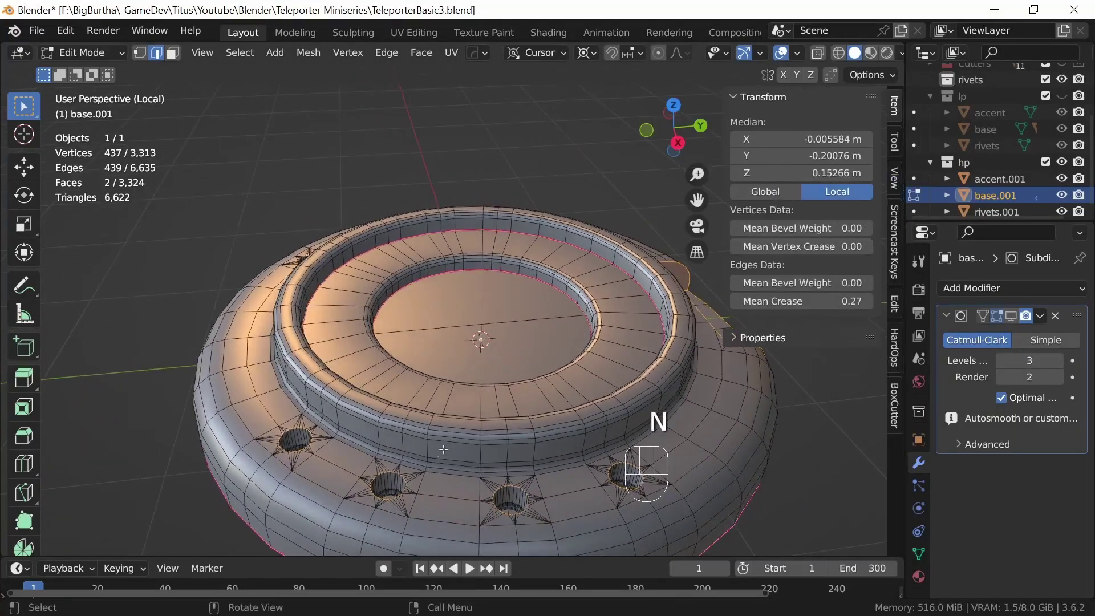
{"action": "left_click", "coordinate": [798, 301]}
{"action": "type", "text": "1"}
{"action": "key", "text": "Return"}
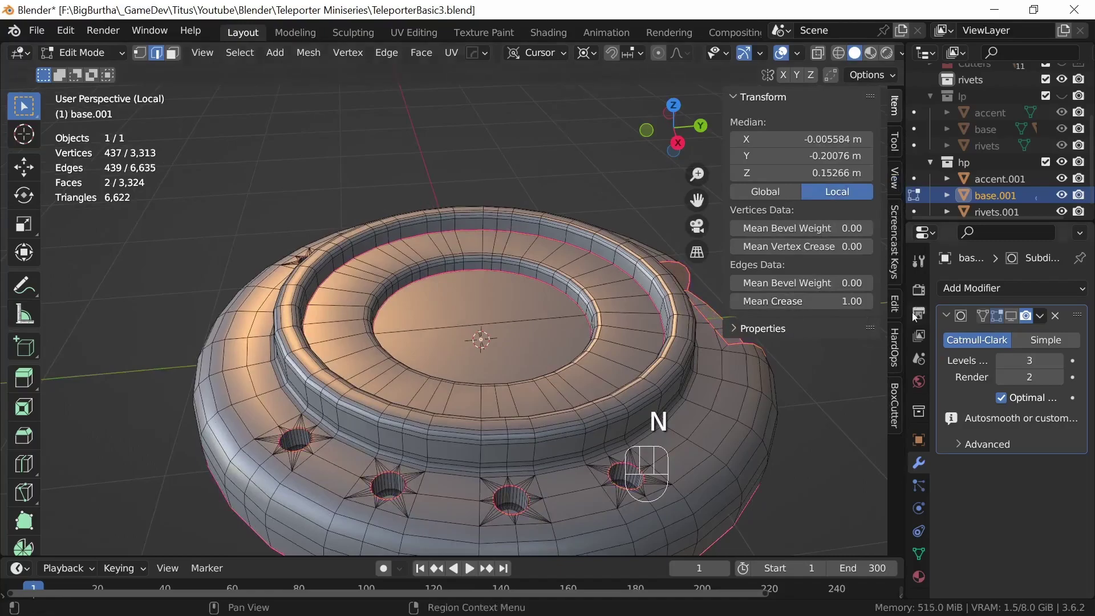
{"action": "left_click", "coordinate": [799, 282]}
{"action": "type", "text": "1"}
{"action": "key", "text": "Return"}
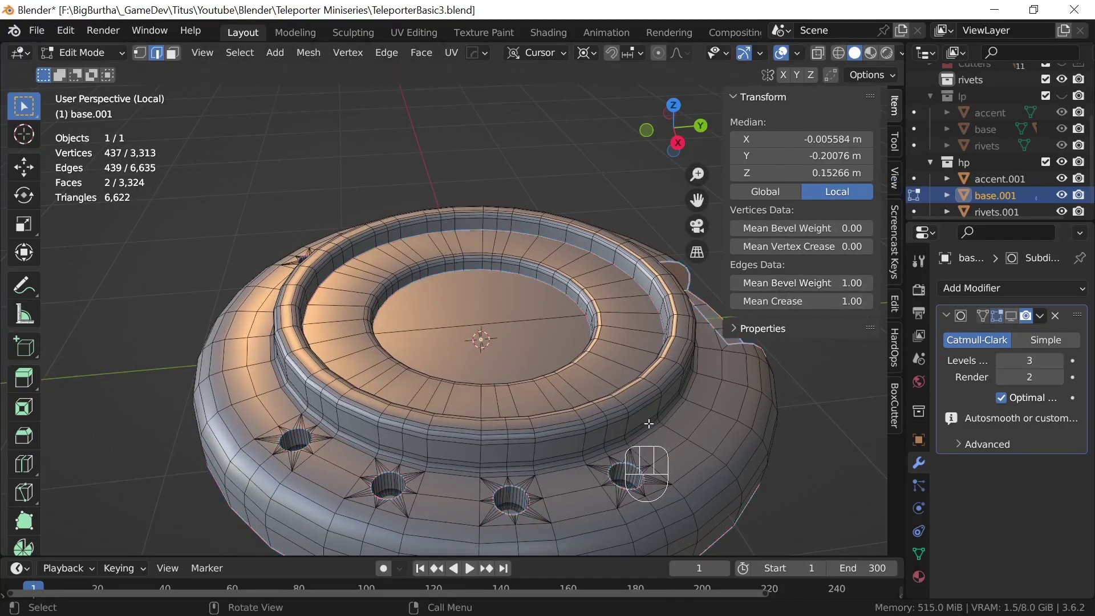
- Return base.001 to Object Mode, show its Subdivision Surface modifier in the viewport and examine the creased holes and side recess
{"action": "middle_click_drag", "start_coordinate": [539, 416], "coordinate": [591, 388]}
{"action": "middle_click_drag", "start_coordinate": [599, 432], "coordinate": [521, 446]}
{"action": "key", "text": "Tab"}
{"action": "middle_click_drag", "start_coordinate": [454, 502], "coordinate": [438, 471]}
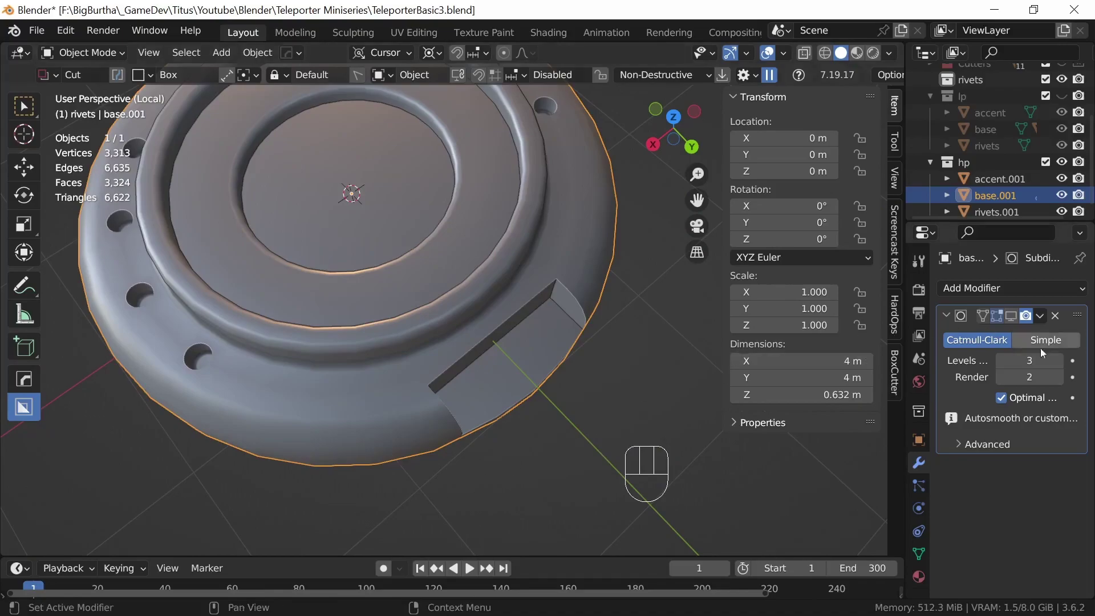
{"action": "left_click", "coordinate": [1011, 315]}
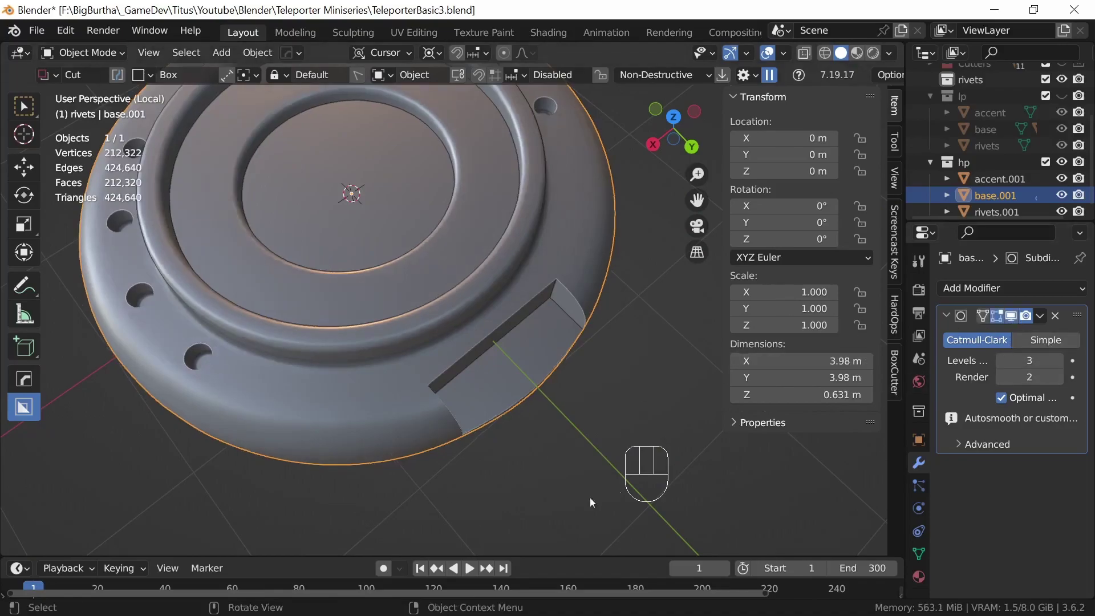
{"action": "middle_click_drag", "start_coordinate": [386, 455], "coordinate": [535, 433]}
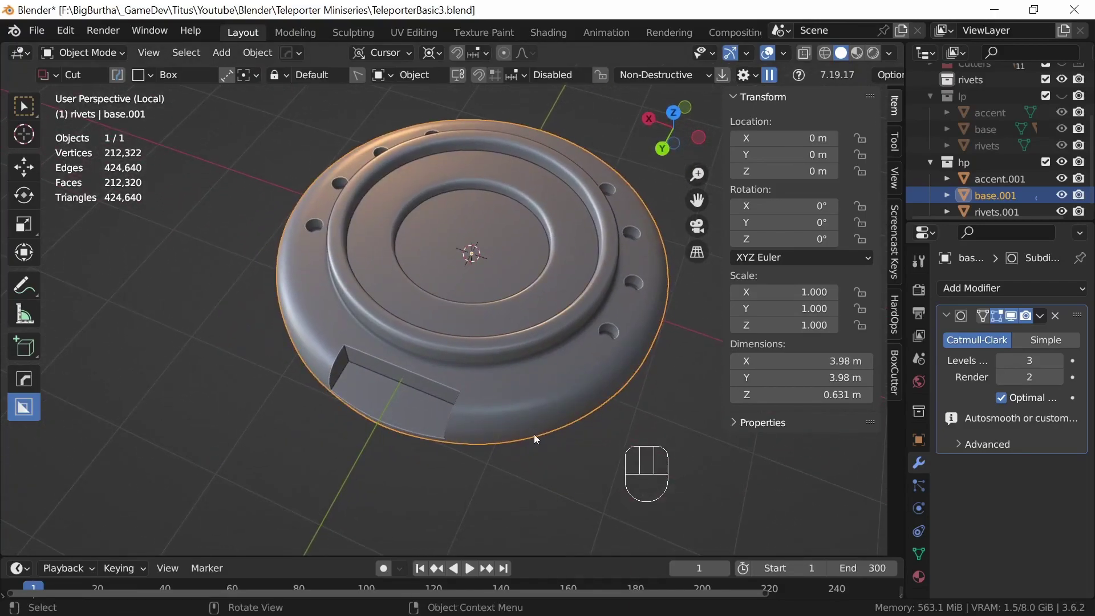
{"action": "key", "text": "n"}
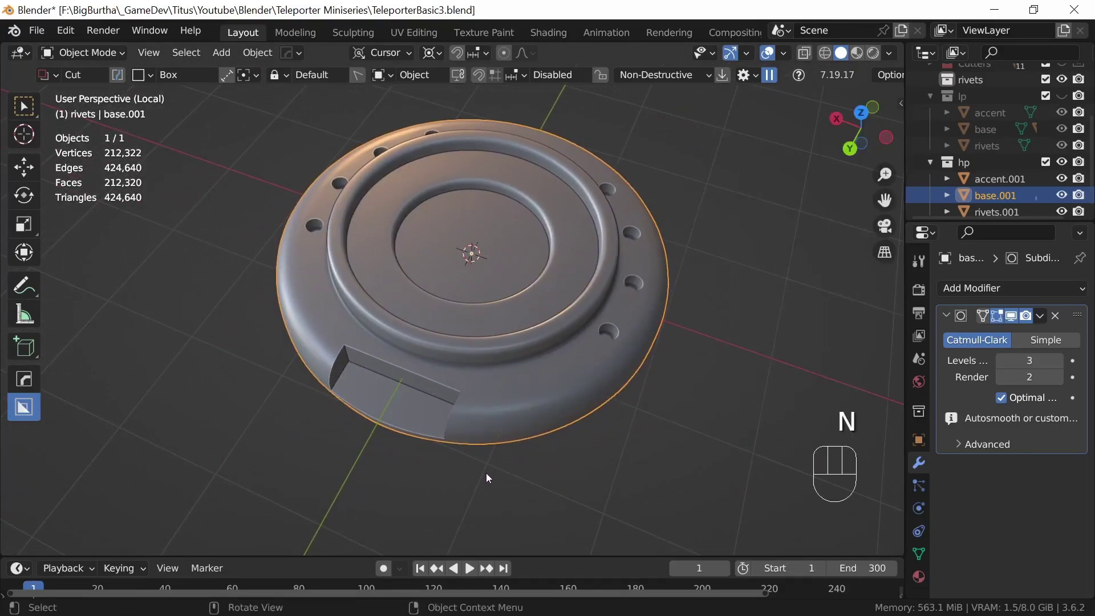
{"action": "middle_click_drag", "start_coordinate": [589, 381], "coordinate": [597, 384], "text": "shift"}
{"action": "middle_click_drag", "start_coordinate": [531, 433], "coordinate": [585, 416], "text": "shift"}
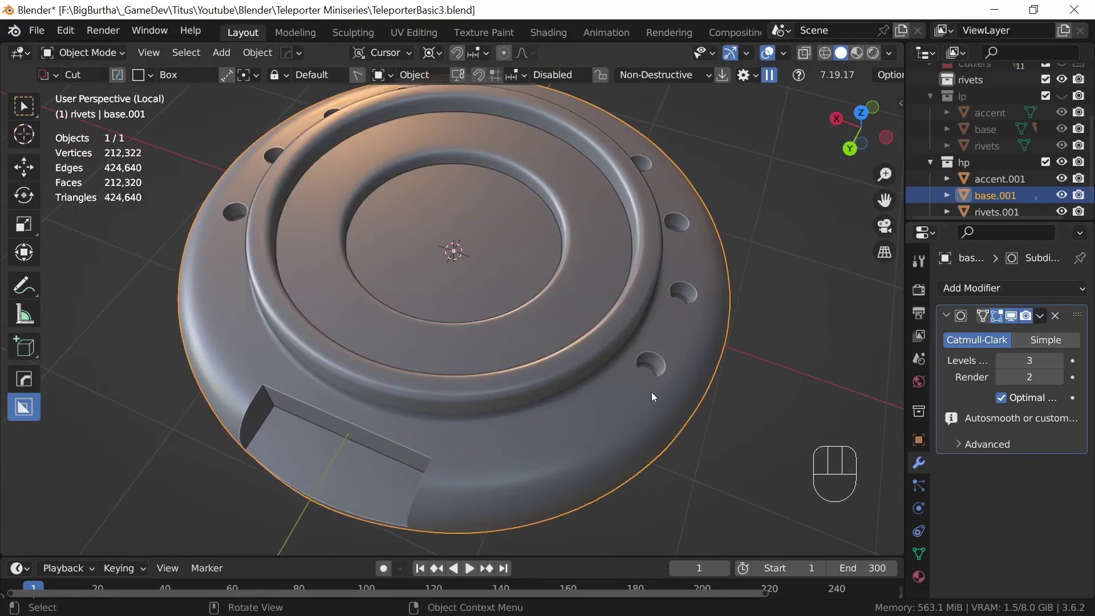
- Apply base.001's Subdivision Surface modifier and check the mesh in Edit Mode before returning to Object Mode
{"action": "key", "text": "Tab"}
{"action": "middle_click_drag", "start_coordinate": [649, 385], "coordinate": [530, 466]}
{"action": "middle_click_drag", "start_coordinate": [584, 416], "coordinate": [561, 441]}
{"action": "middle_click_drag", "start_coordinate": [700, 379], "coordinate": [733, 412]}
{"action": "key", "text": "Tab"}
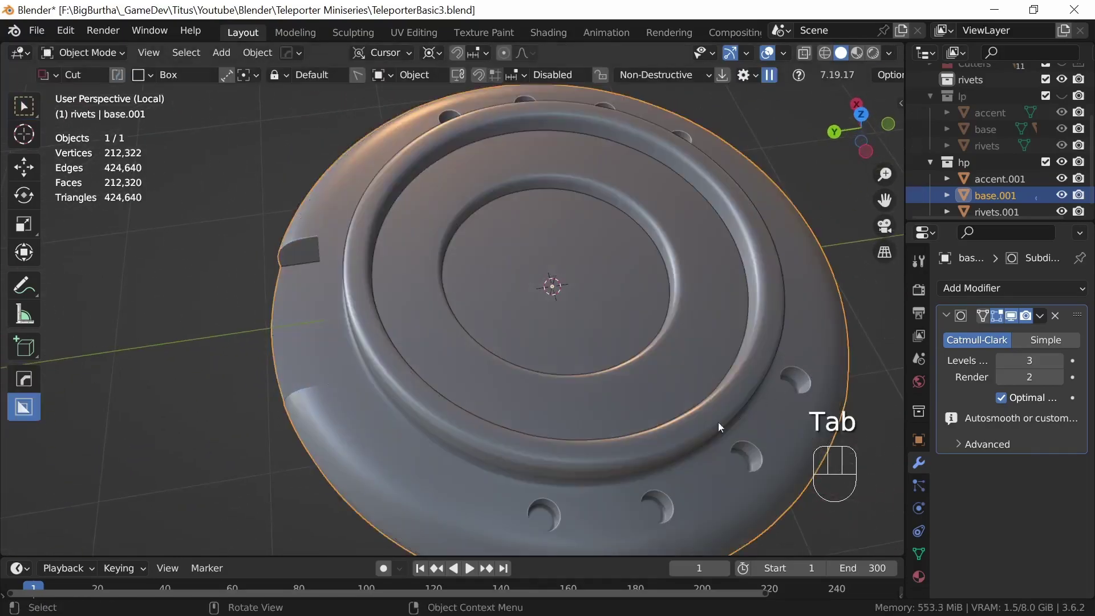
{"action": "left_click", "coordinate": [1040, 315]}
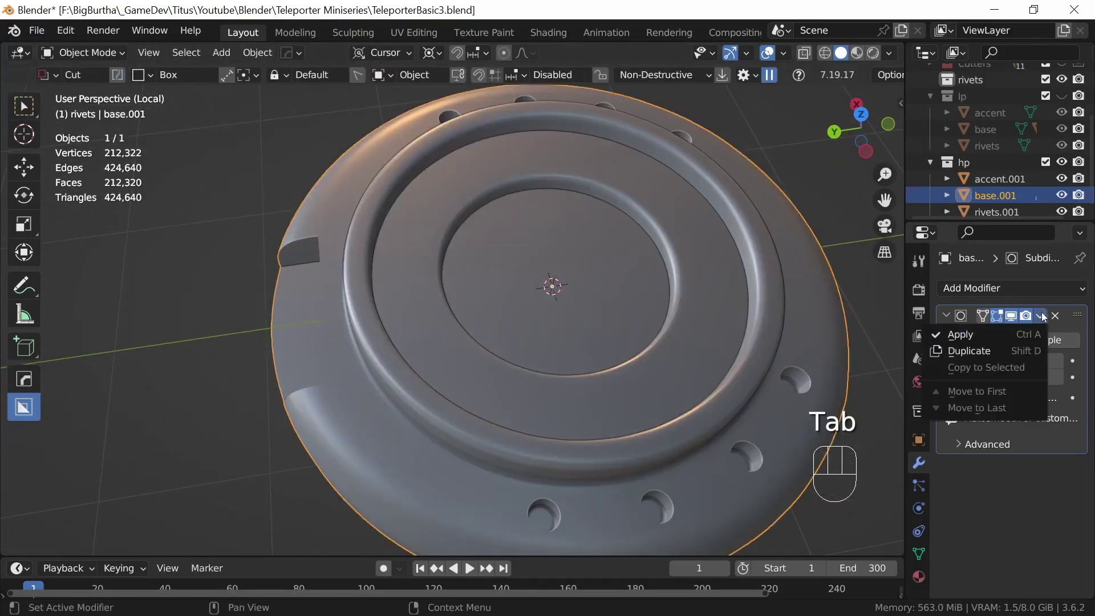
{"action": "left_click", "coordinate": [1009, 331]}
{"action": "key", "text": "Tab"}
{"action": "middle_click_drag", "start_coordinate": [656, 403], "coordinate": [627, 432]}
{"action": "key", "text": "Tab"}
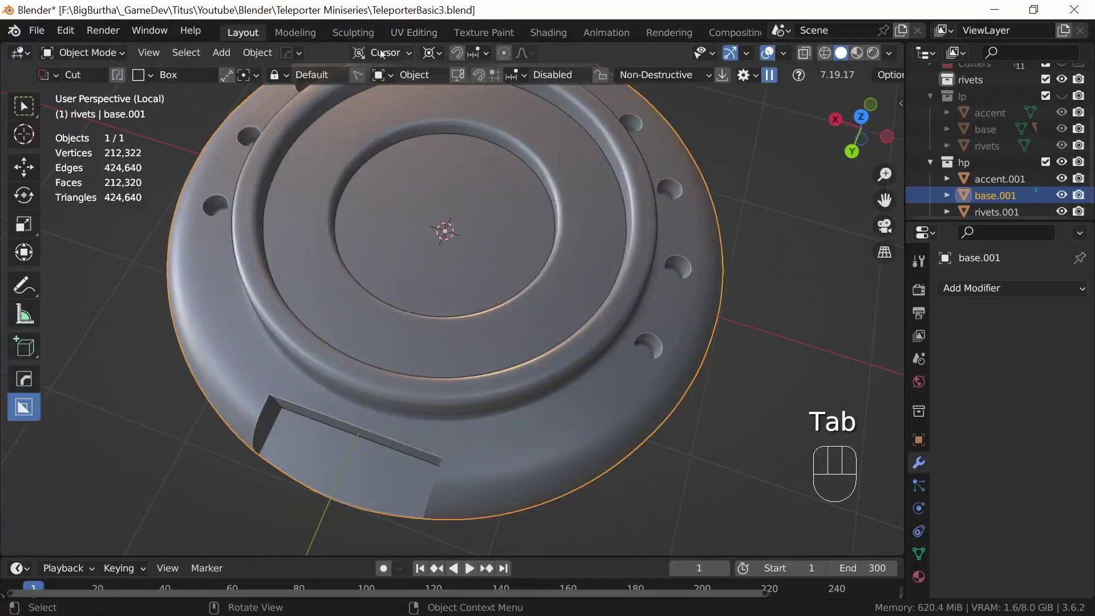
- Switch to the Sculpting workspace and isolate base.001 in local view from the top
{"action": "left_click", "coordinate": [355, 33]}
{"action": "mouse_move", "coordinate": [718, 357]}
{"action": "middle_mouse_down"}
{"action": "mouse_move", "coordinate": [573, 376]}
{"action": "mouse_move", "coordinate": [601, 411]}
{"action": "middle_mouse_up"}
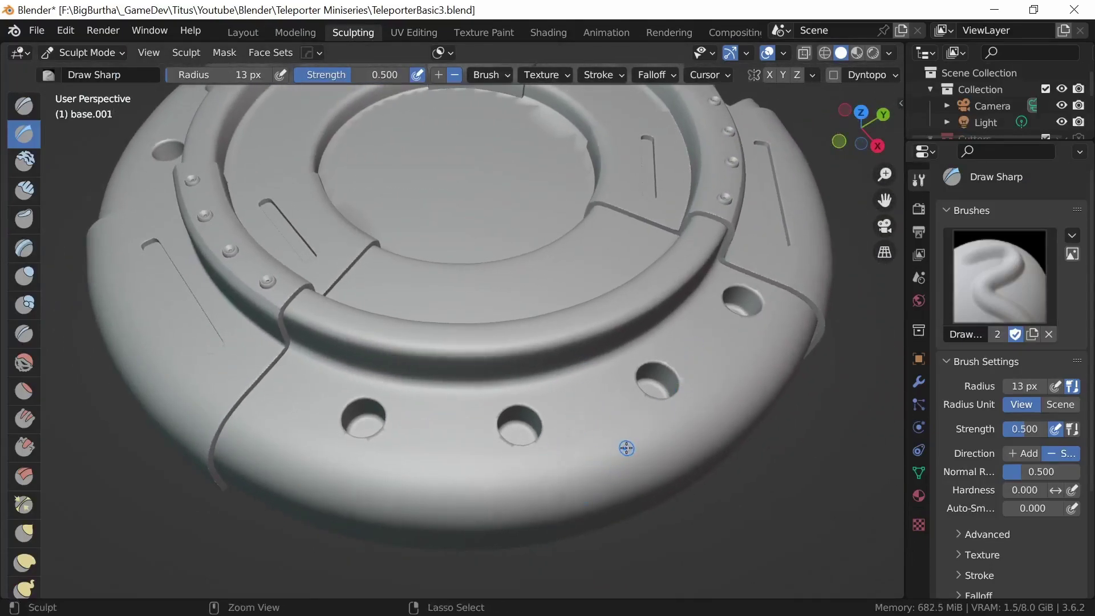
{"action": "key", "text": "KP_7"}
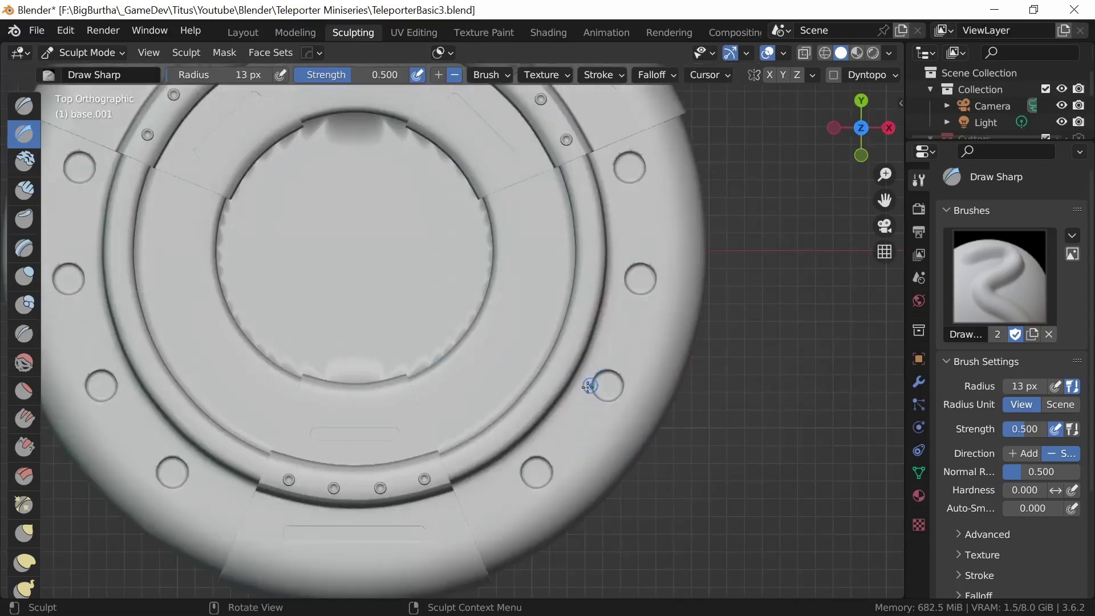
{"action": "key", "text": "KP_Divide"}
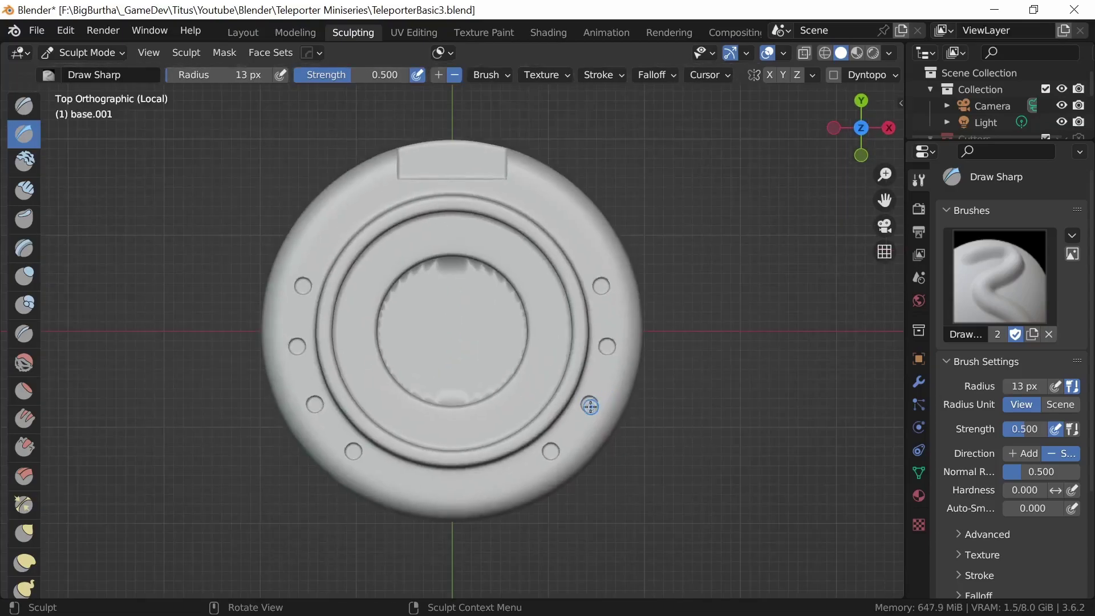
{"action": "middle_click_drag", "start_coordinate": [579, 420], "coordinate": [678, 424], "text": "ctrl"}
{"action": "scroll", "coordinate": [624, 398], "scroll_direction": "up", "scroll_amount": 2}
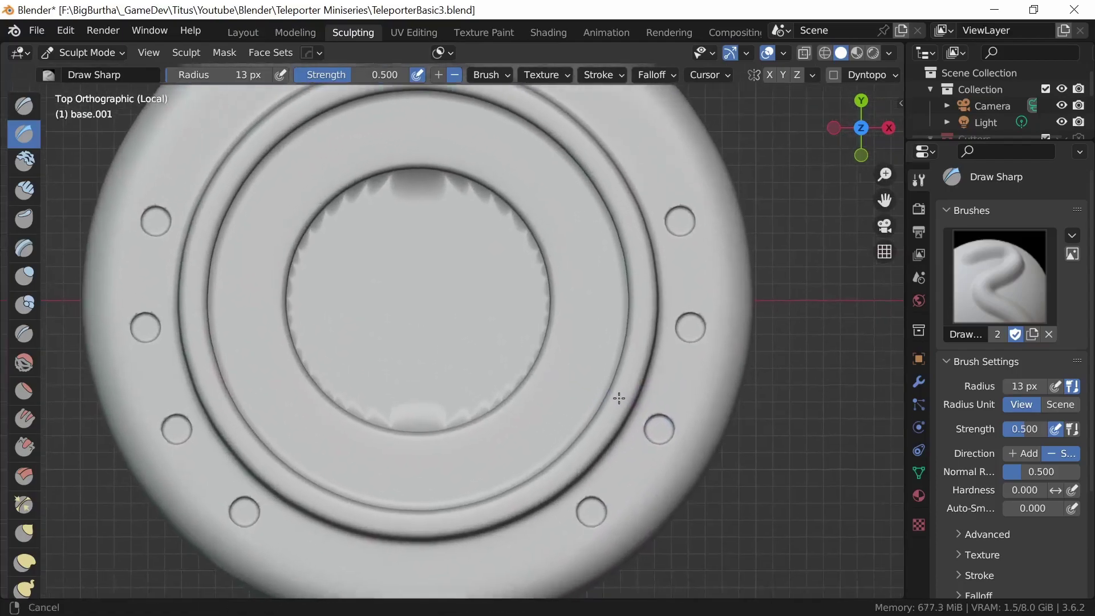
- Try three Draw Sharp strokes across the base's rings to test how the mesh density sculpts
{"action": "left_click_drag", "start_coordinate": [500, 444], "coordinate": [684, 288]}
{"action": "left_click_drag", "start_coordinate": [633, 179], "coordinate": [565, 268]}
{"action": "left_click_drag", "start_coordinate": [516, 366], "coordinate": [622, 486]}
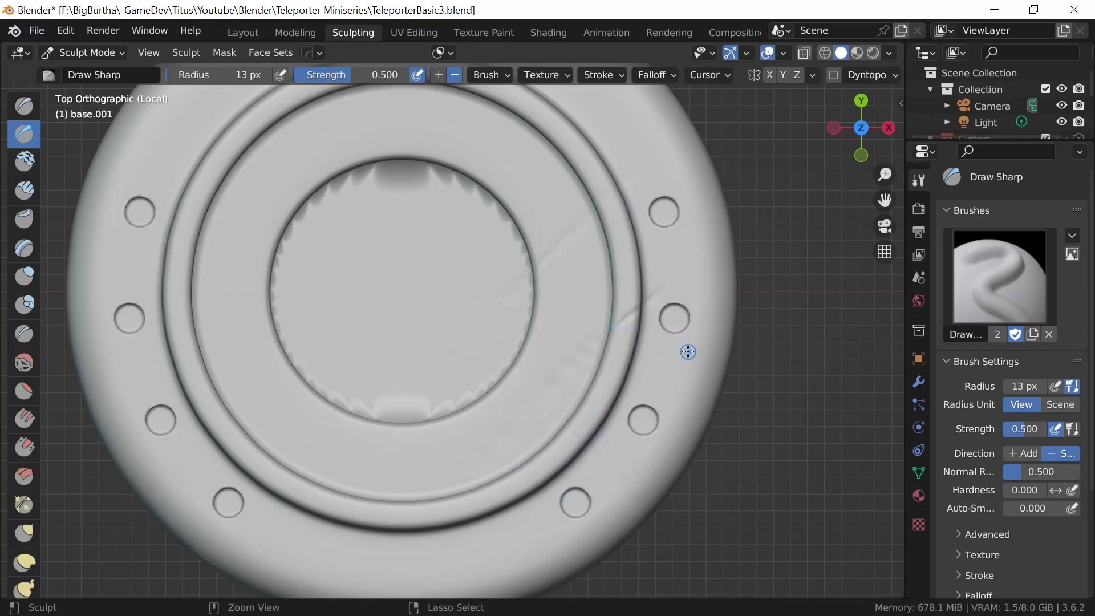
- Voxel remesh base.001 with a voxel size of 0.009 m and check the new topology in Edit Mode
{"action": "mouse_move", "coordinate": [631, 371]}
{"action": "middle_mouse_down", "text": "ctrl"}
{"action": "mouse_move", "coordinate": [631, 391]}
{"action": "mouse_move", "coordinate": [578, 363]}
{"action": "middle_mouse_up", "text": "ctrl"}
{"action": "key", "text": "r"}
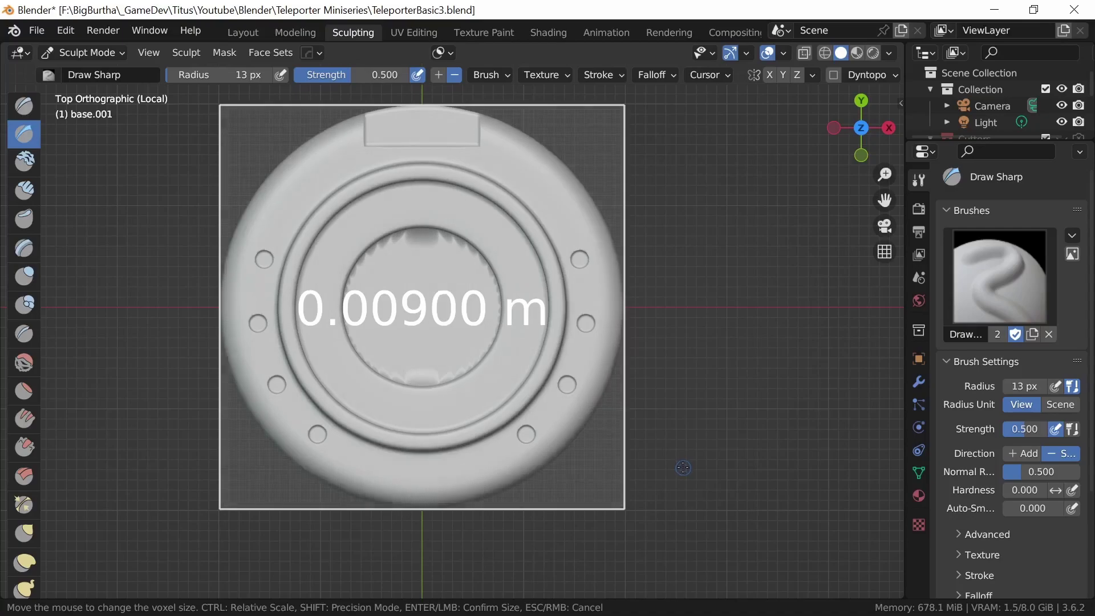
{"action": "left_click", "coordinate": [683, 468]}
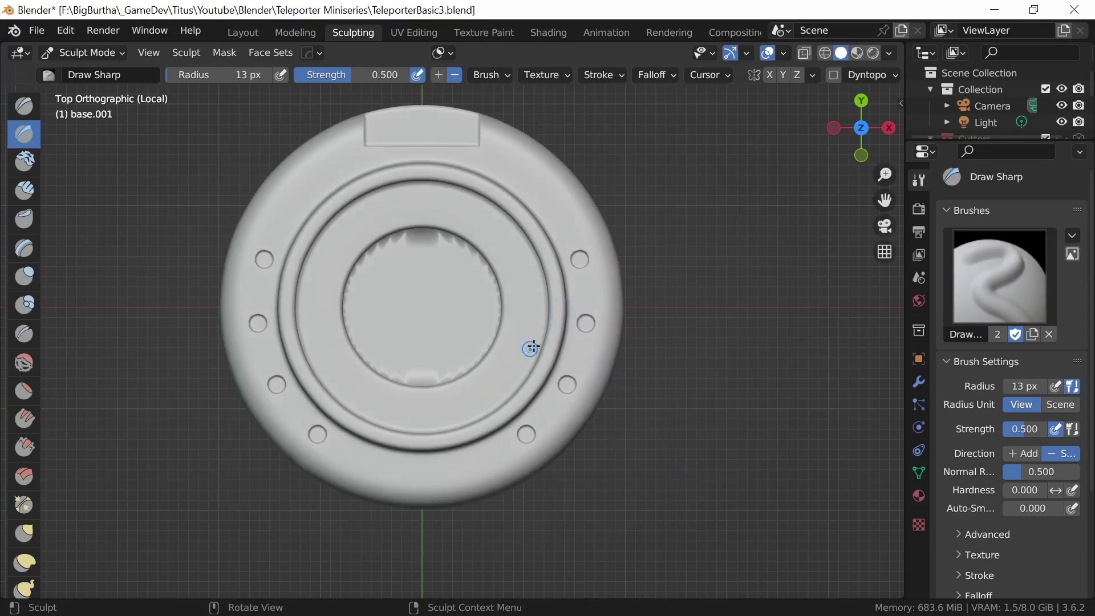
{"action": "key", "text": "ctrl"}
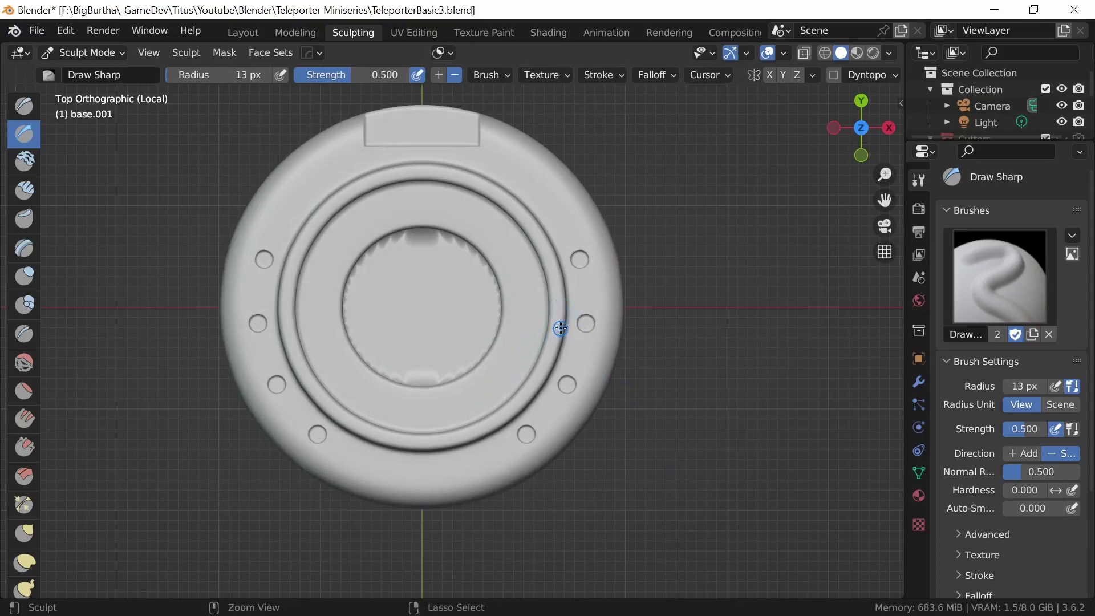
{"action": "key", "text": "ctrl+r"}
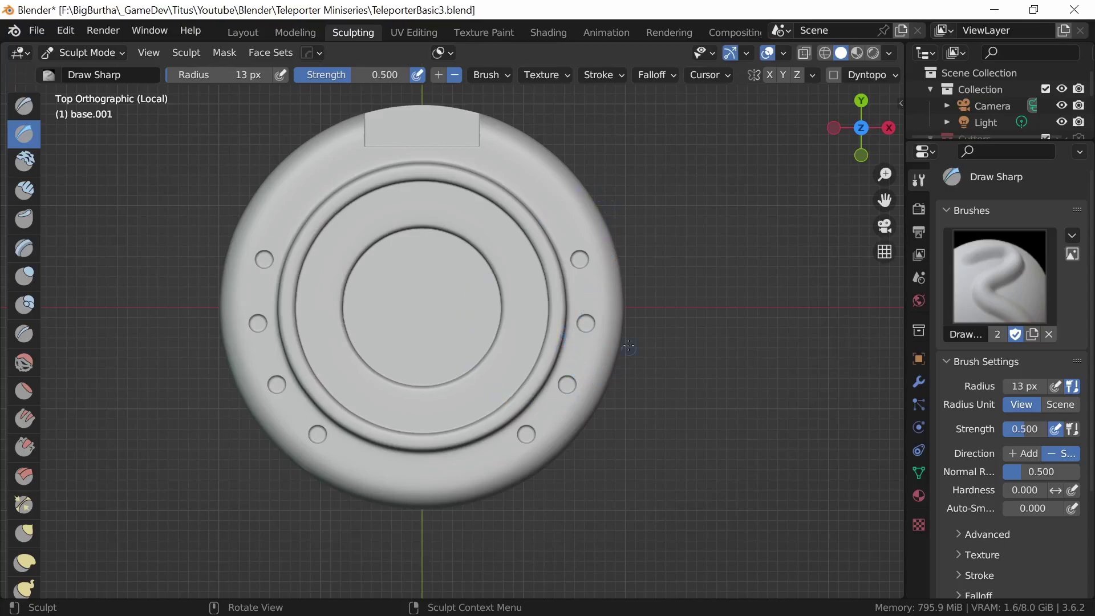
{"action": "key", "text": "Tab"}
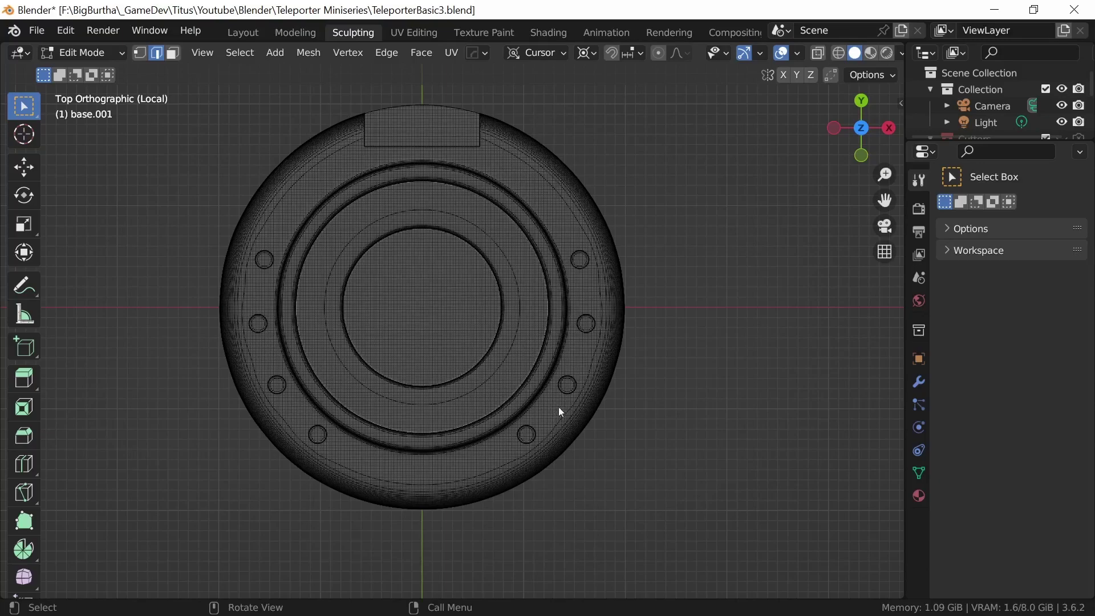
{"action": "key", "text": "Tab"}
- Try Draw Sharp test strokes across the remeshed base's rings and outer rim, and undo them
{"action": "left_click_drag", "start_coordinate": [311, 305], "coordinate": [253, 376]}
{"action": "left_click_drag", "start_coordinate": [609, 352], "coordinate": [577, 379]}
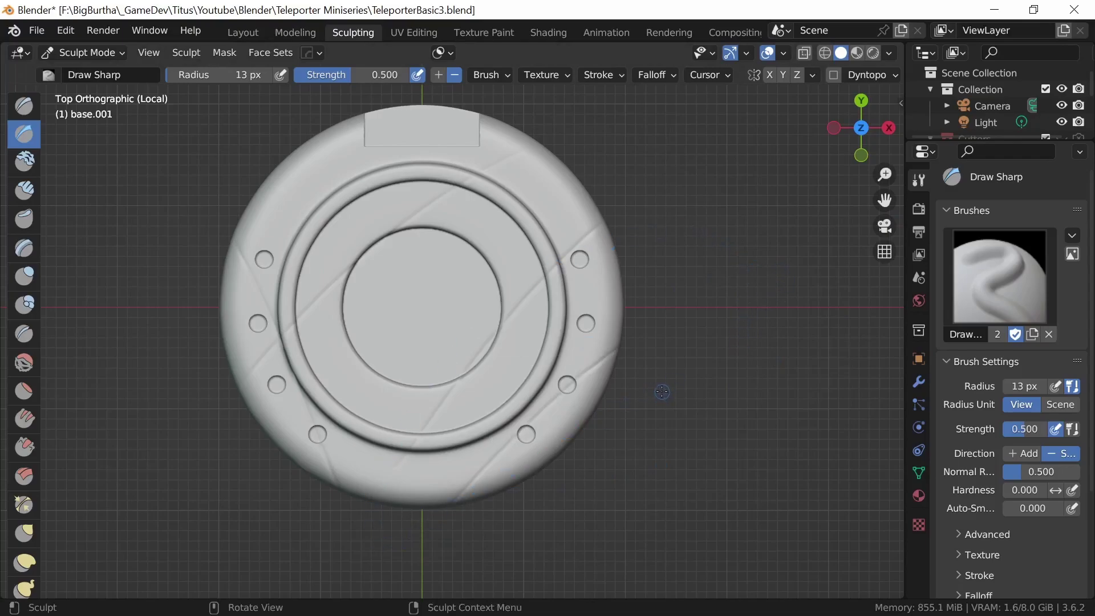
{"action": "key", "text": "ctrl+z"}
{"action": "key", "text": "ctrl+z"}
{"action": "key", "text": "ctrl+z"}
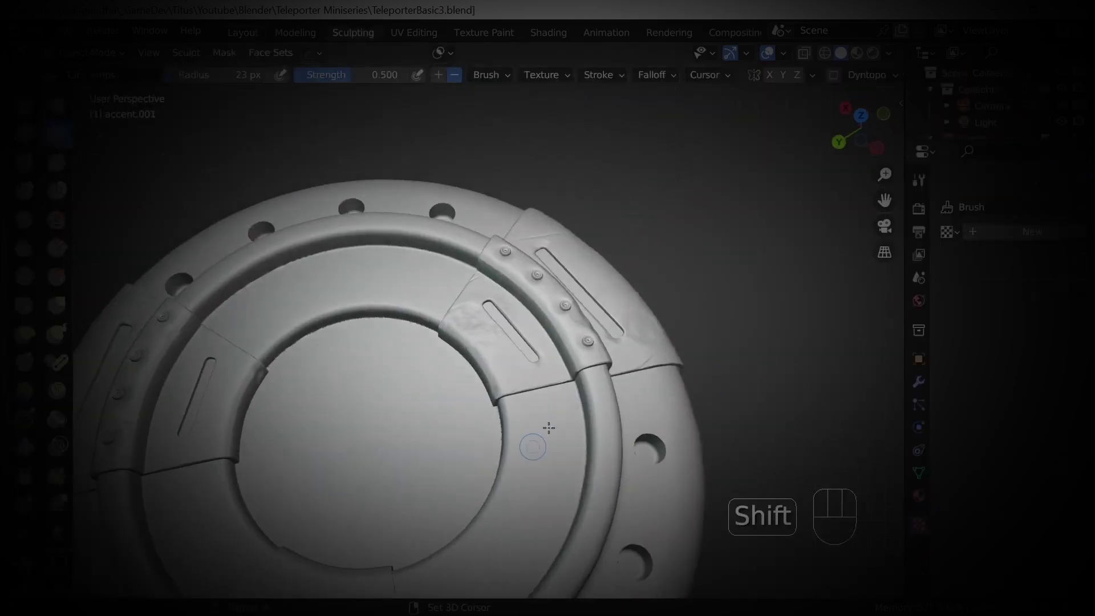
- Try stencil-texture brush stamps on the outer side panel of accent.001, and undo them
{"action": "middle_click_drag", "start_coordinate": [538, 436], "coordinate": [543, 424], "text": "shift"}
{"action": "left_click", "coordinate": [555, 372]}
{"action": "left_click", "coordinate": [429, 388]}
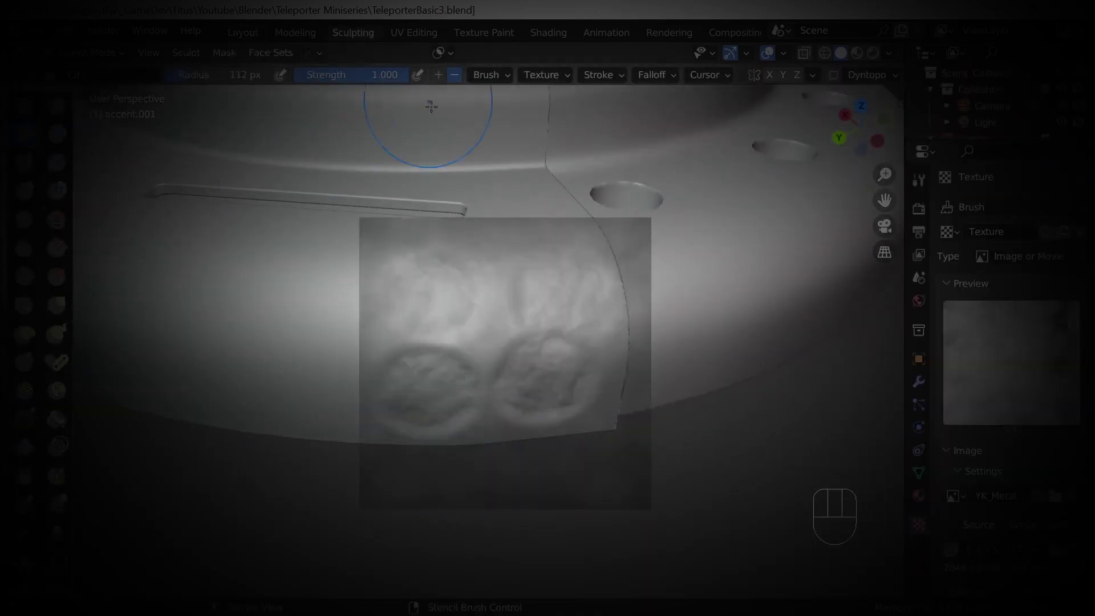
{"action": "key", "text": "ctrl+z"}
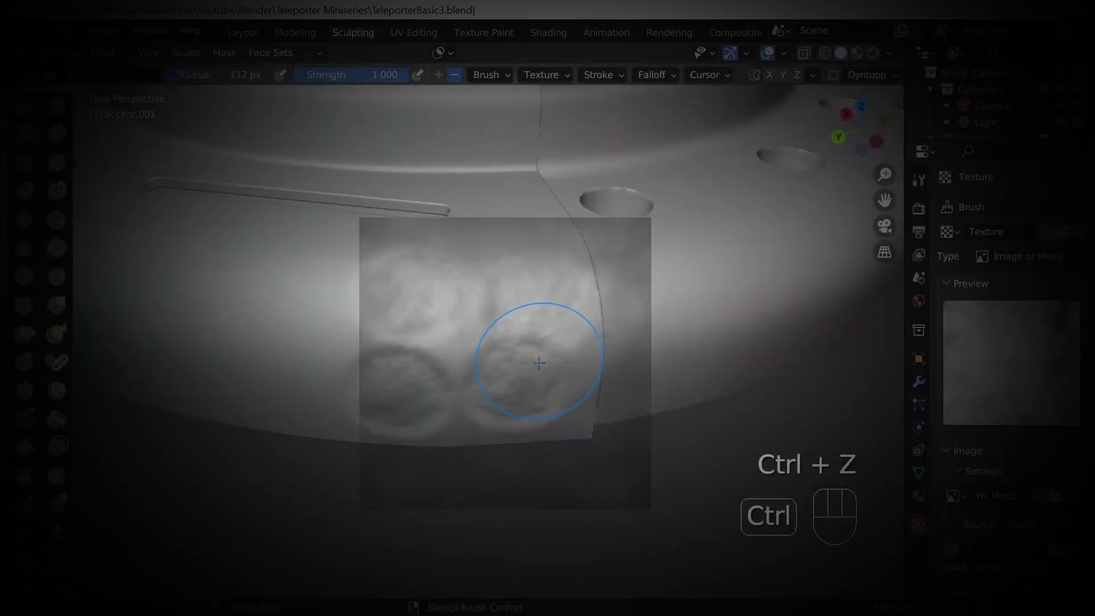
{"action": "key", "text": "ctrl+z"}
{"action": "key", "text": "ctrl+z"}
{"action": "key", "text": "ctrl+z"}
{"action": "key", "text": "ctrl+z"}
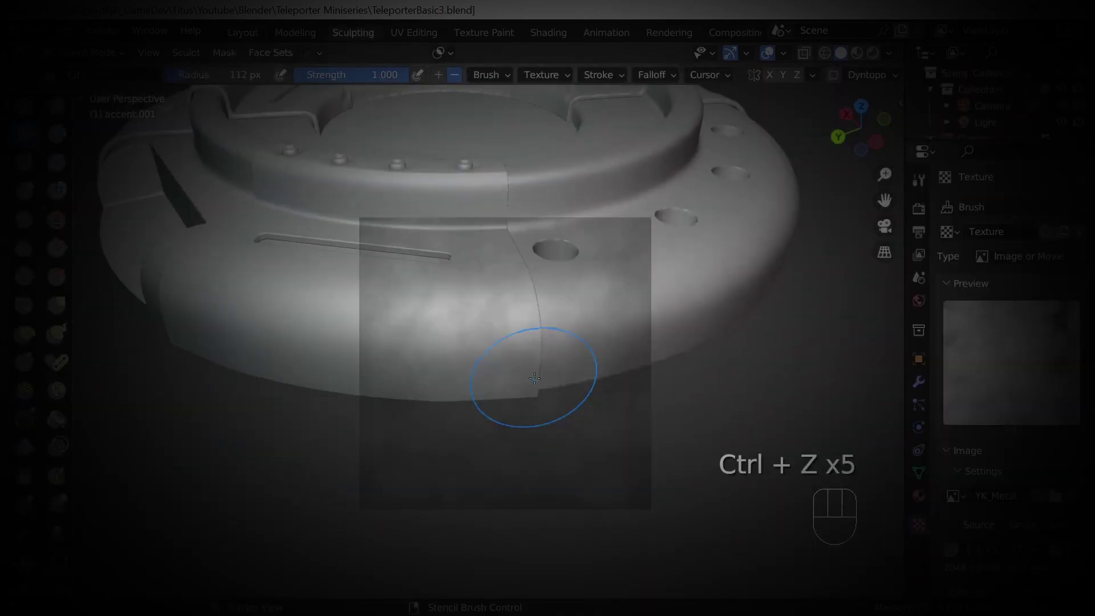
- Try further metal-texture stamps on the outer panel of accent.001, resizing the brush and undoing stamps between attempts
{"action": "middle_click_drag", "start_coordinate": [592, 403], "coordinate": [574, 378], "text": "shift"}
{"action": "key", "text": "f"}
{"action": "left_click", "coordinate": [565, 374]}
{"action": "key", "text": "ctrl+z"}
{"action": "key", "text": "f"}
{"action": "key", "text": "f"}
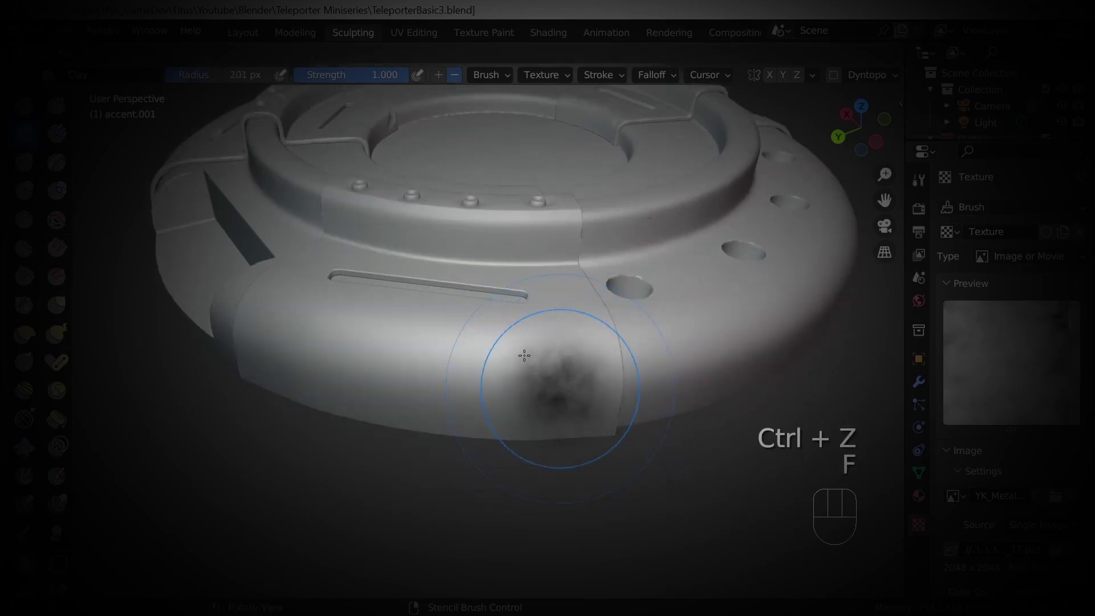
{"action": "left_click", "coordinate": [546, 368]}
{"action": "left_click", "coordinate": [479, 323]}
{"action": "mouse_move", "coordinate": [479, 323]}
{"action": "middle_mouse_down"}
{"action": "mouse_move", "coordinate": [552, 383]}
{"action": "mouse_move", "coordinate": [530, 366]}
{"action": "mouse_move", "coordinate": [556, 308]}
{"action": "middle_mouse_up"}
{"action": "middle_click_drag", "start_coordinate": [556, 308], "coordinate": [568, 408], "text": "shift"}
{"action": "left_click", "coordinate": [465, 346]}
{"action": "key", "text": "ctrl+z"}
{"action": "key", "text": "f"}
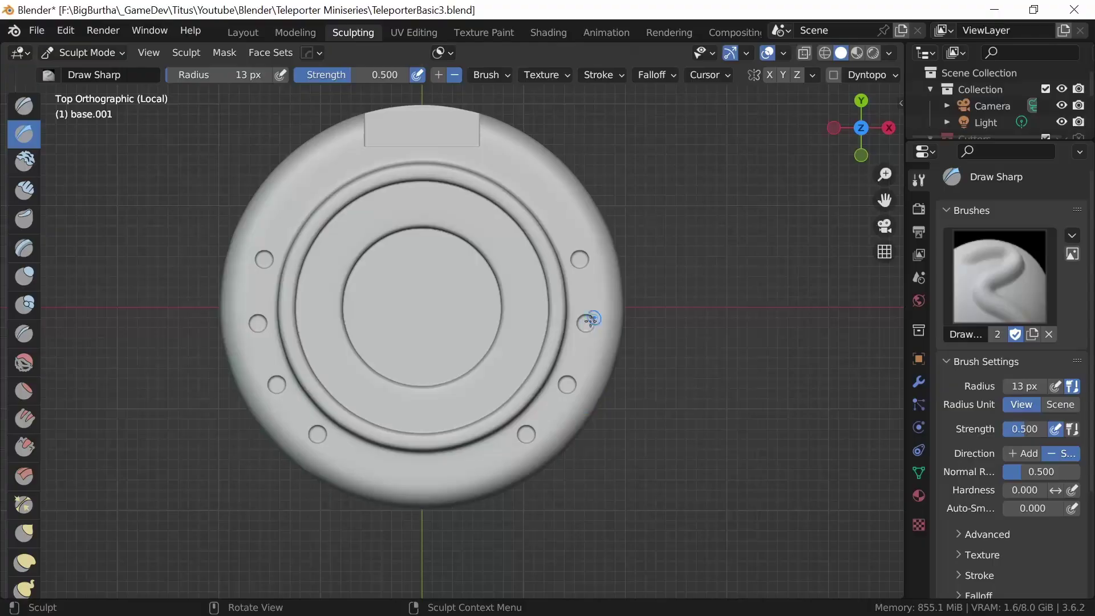